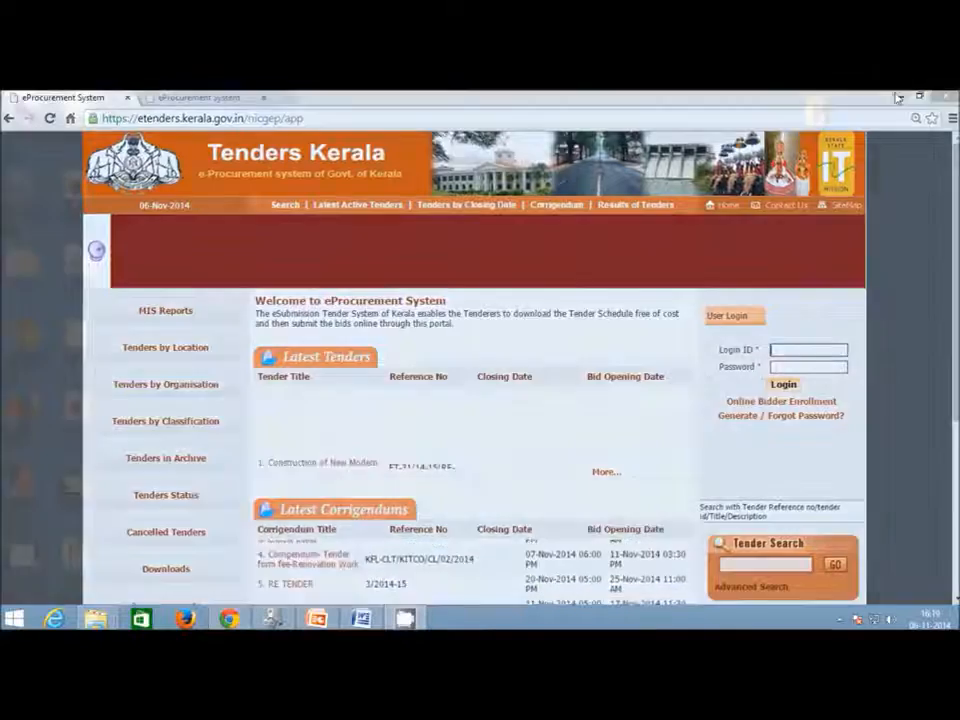
Minimize the Chrome browser and glance at the hidden tray icons, leaving the desktop visible.
click(900, 97)
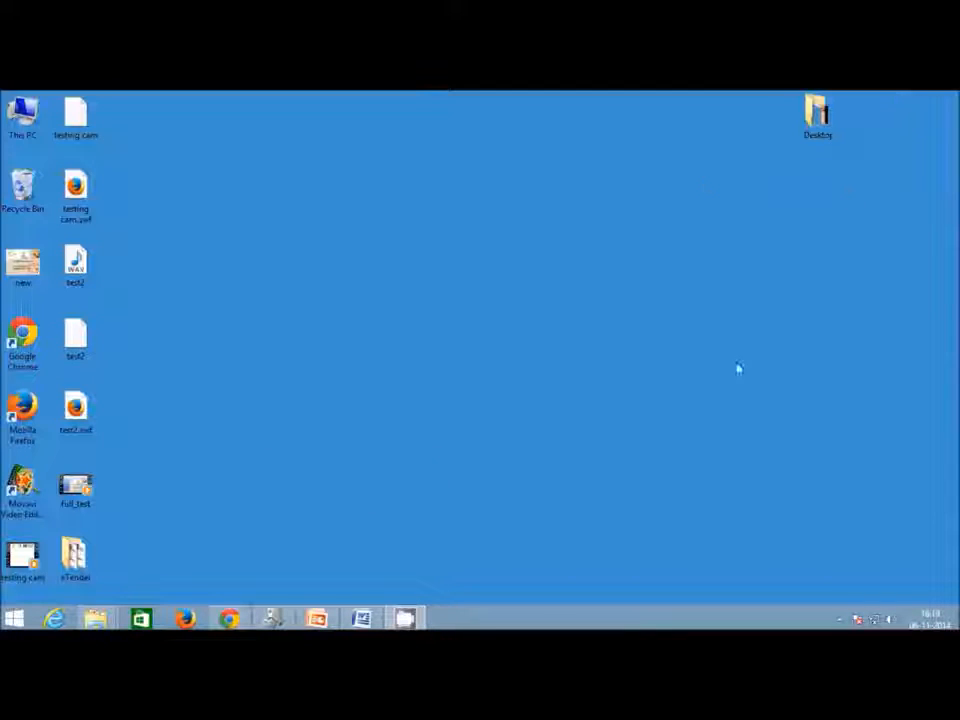
mouse_move(407, 620)
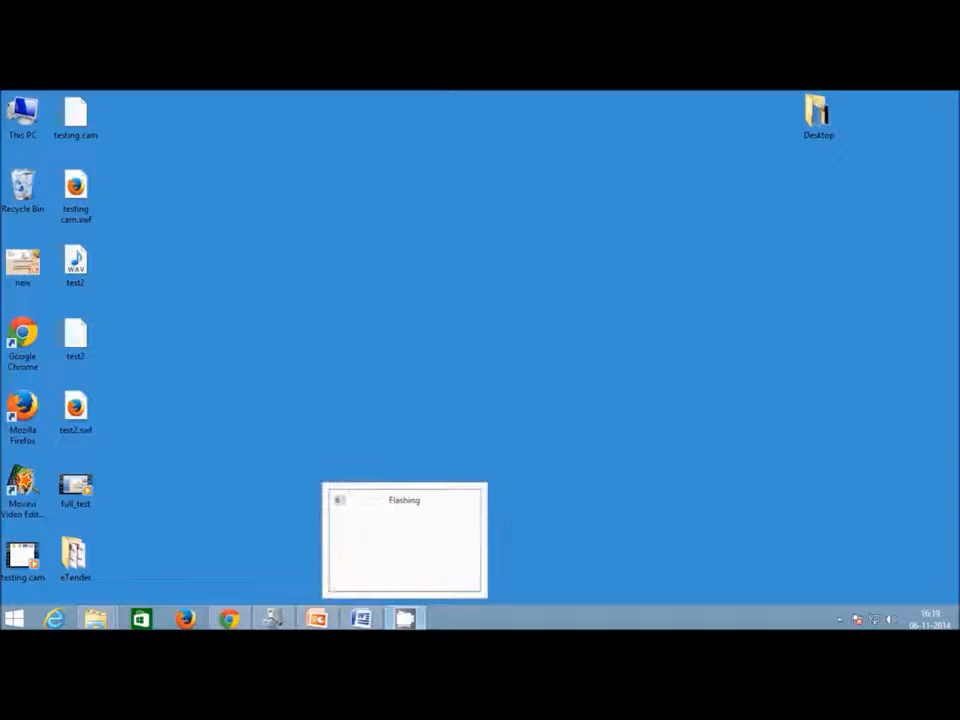
click(840, 619)
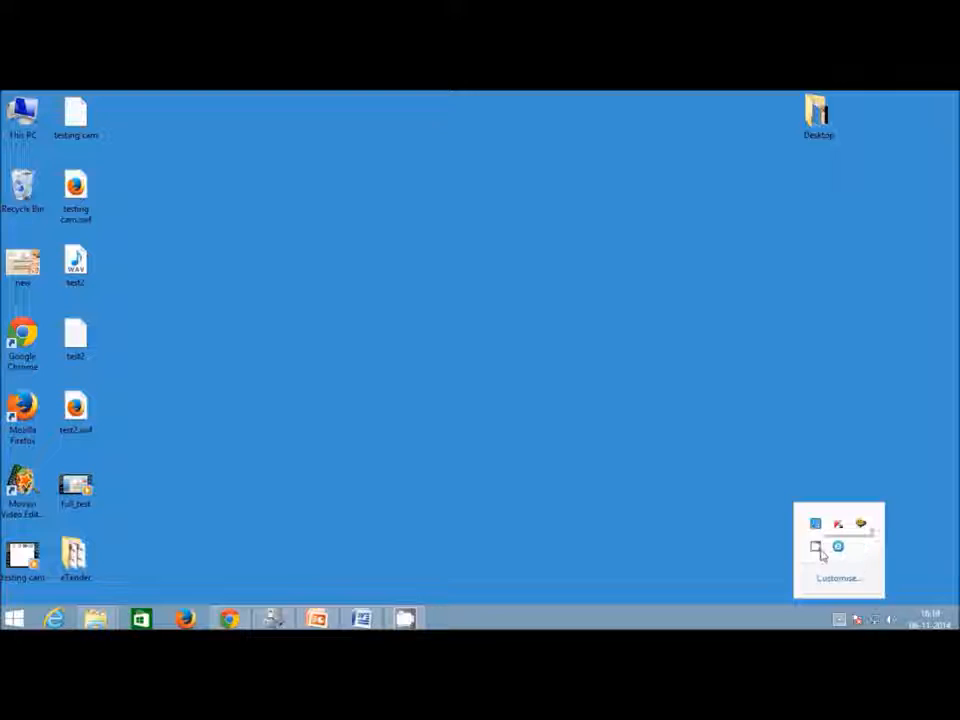
click(385, 536)
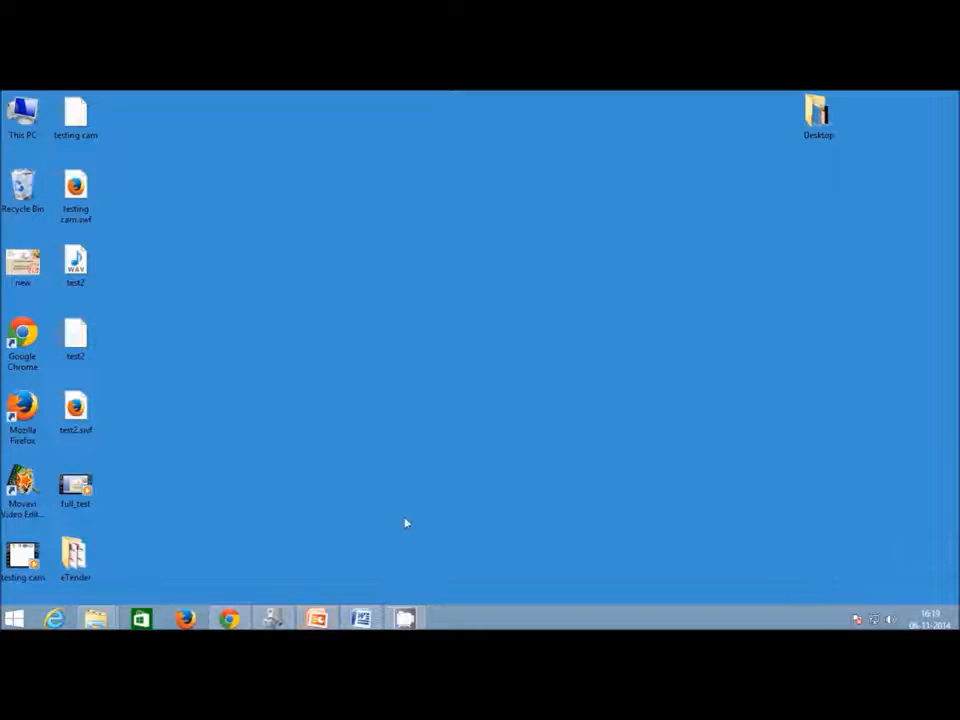
mouse_move(364, 623)
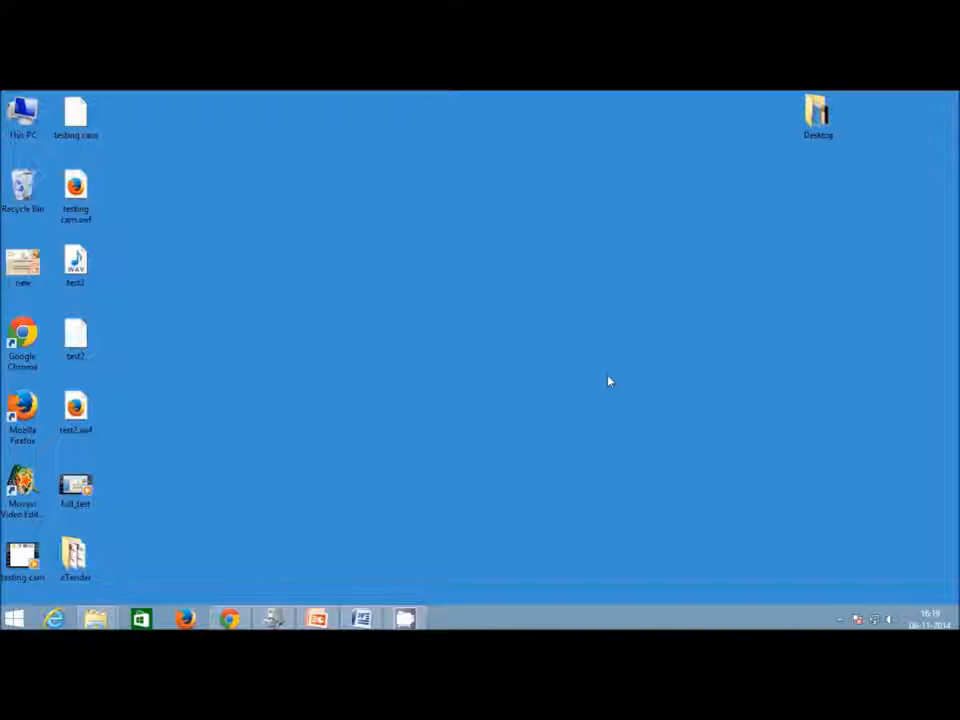
Open the eTender folder and view notice.pdf and agreement.pdf in Adobe Reader.
double_click(75, 557)
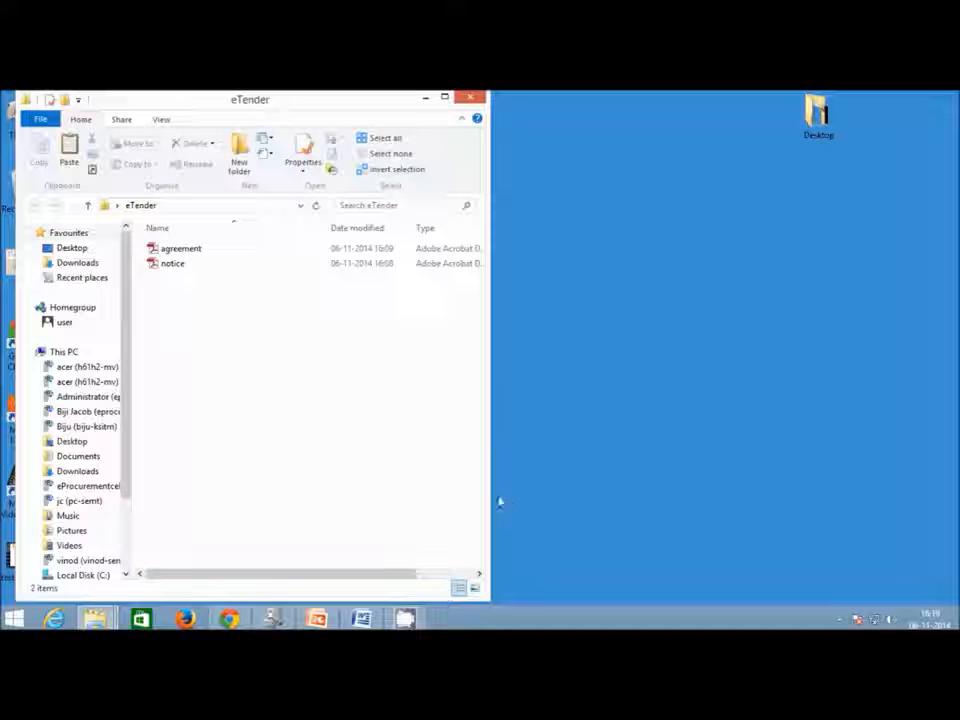
drag(486, 497, 693, 497)
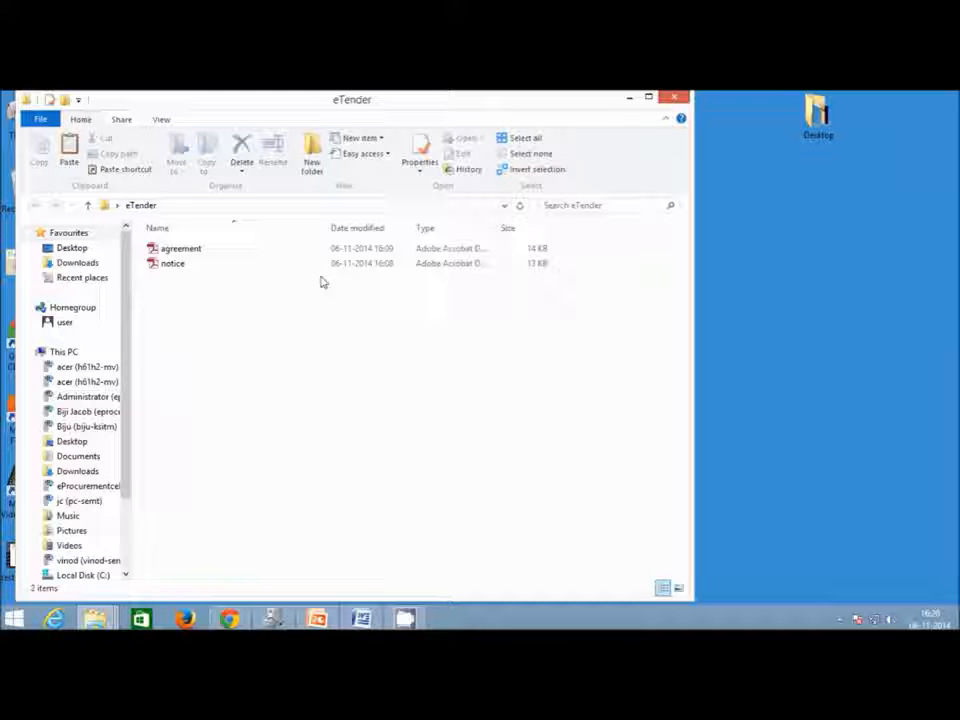
click(201, 264)
double_click(207, 264)
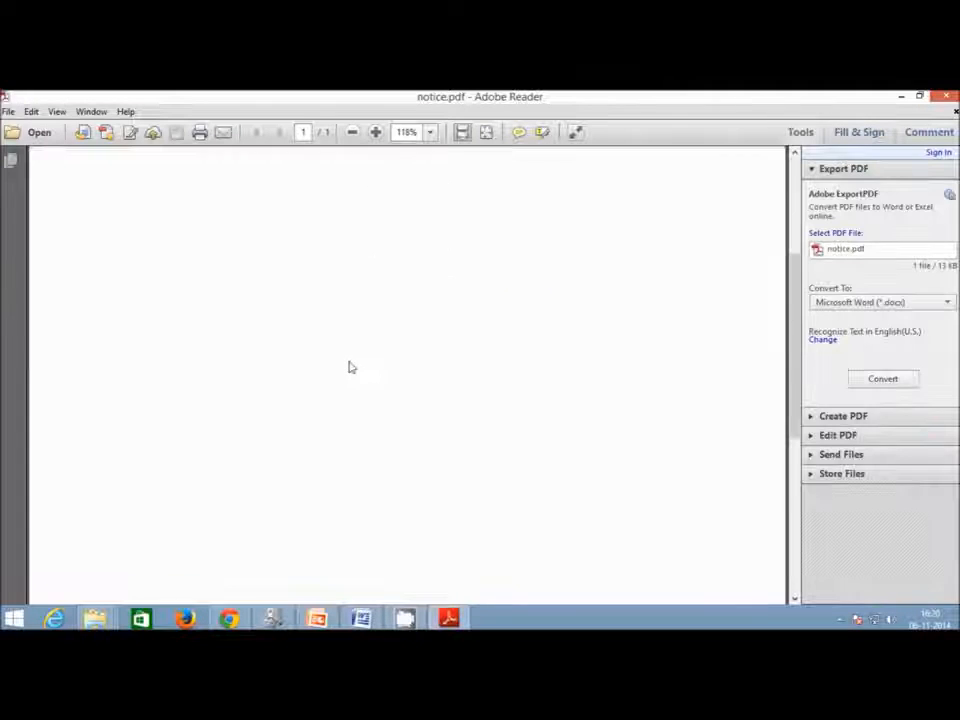
click(948, 96)
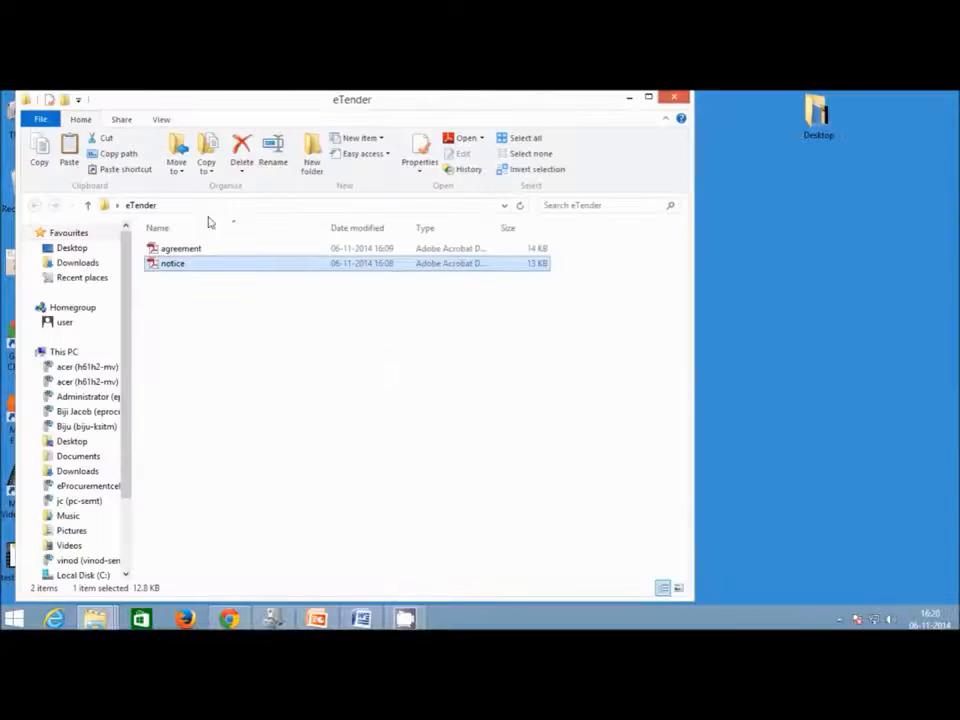
click(189, 257)
double_click(199, 251)
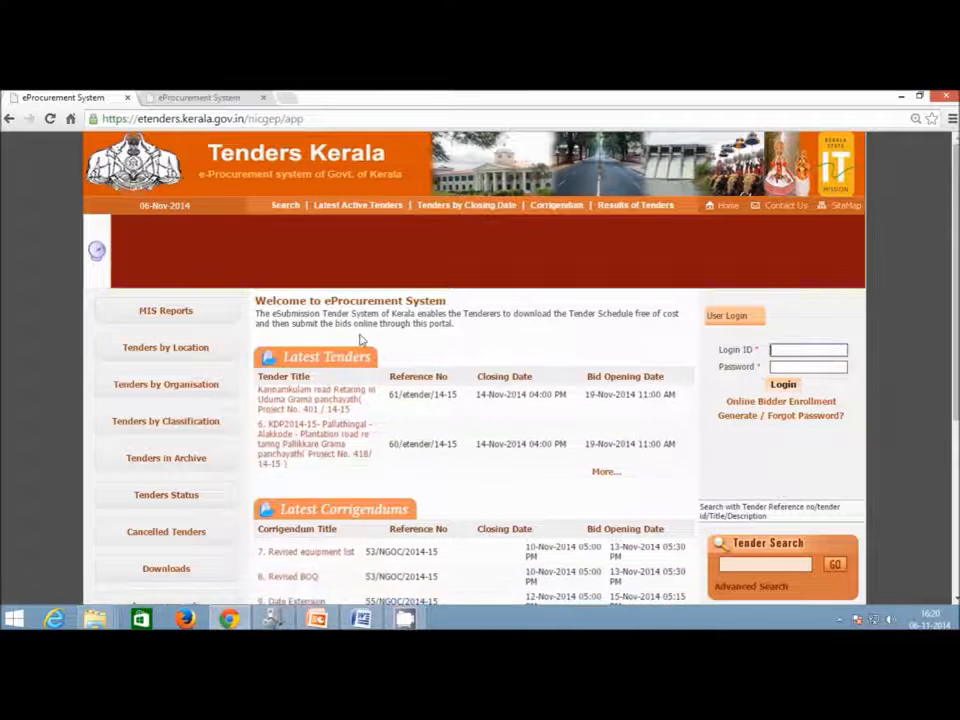
Go to the portal's Downloads page and download BOQ_percentage_sample.xls under BOQ Downloads.
scroll(360, 336, down, 1)
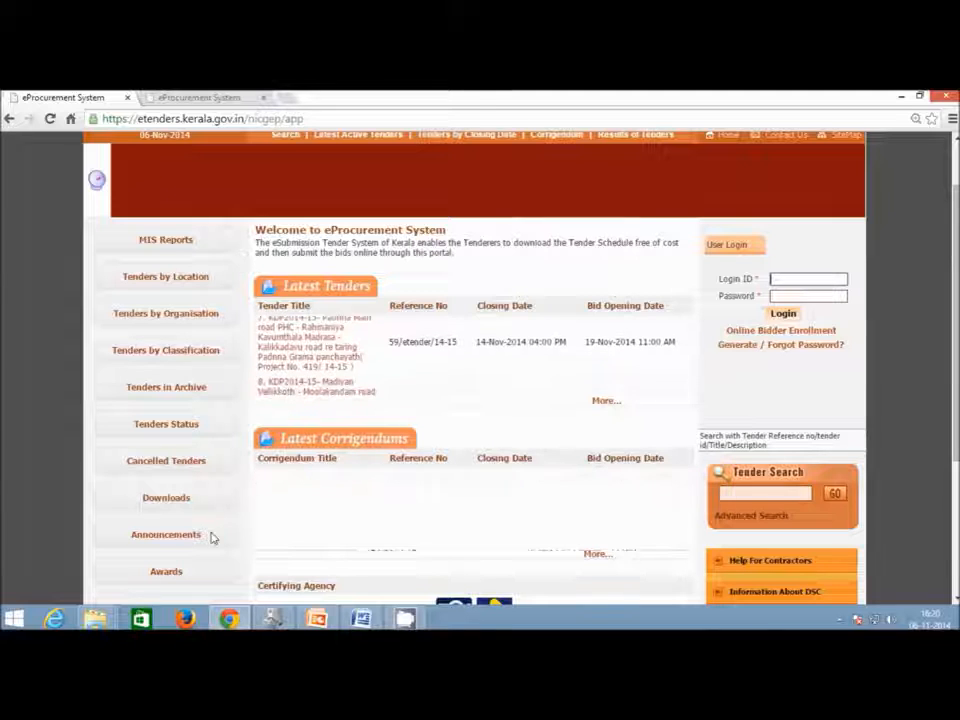
click(168, 500)
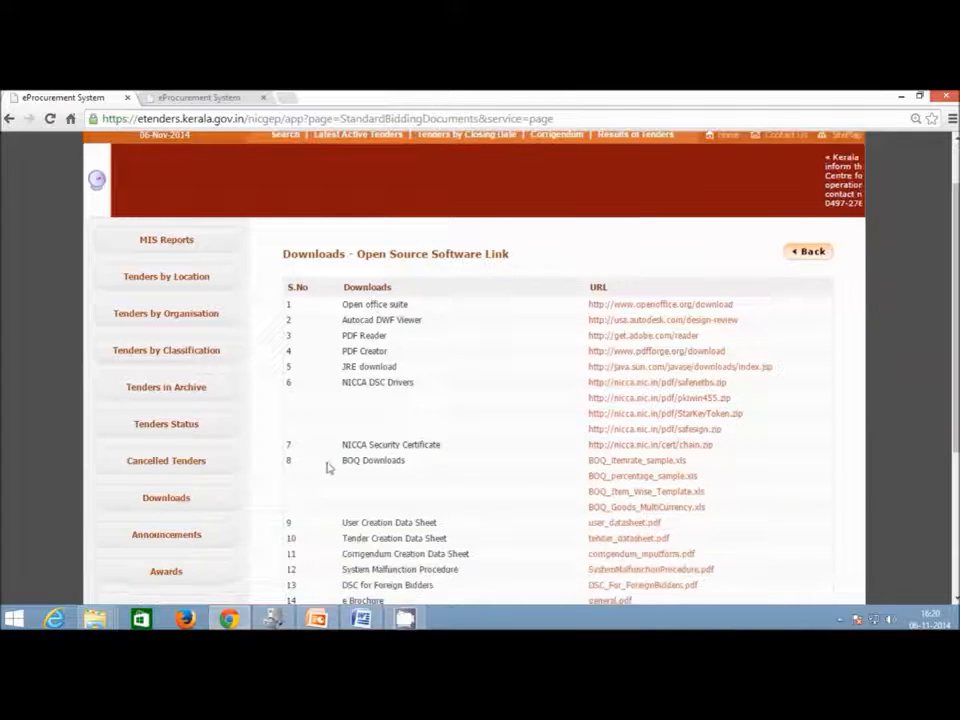
drag(345, 462, 424, 465)
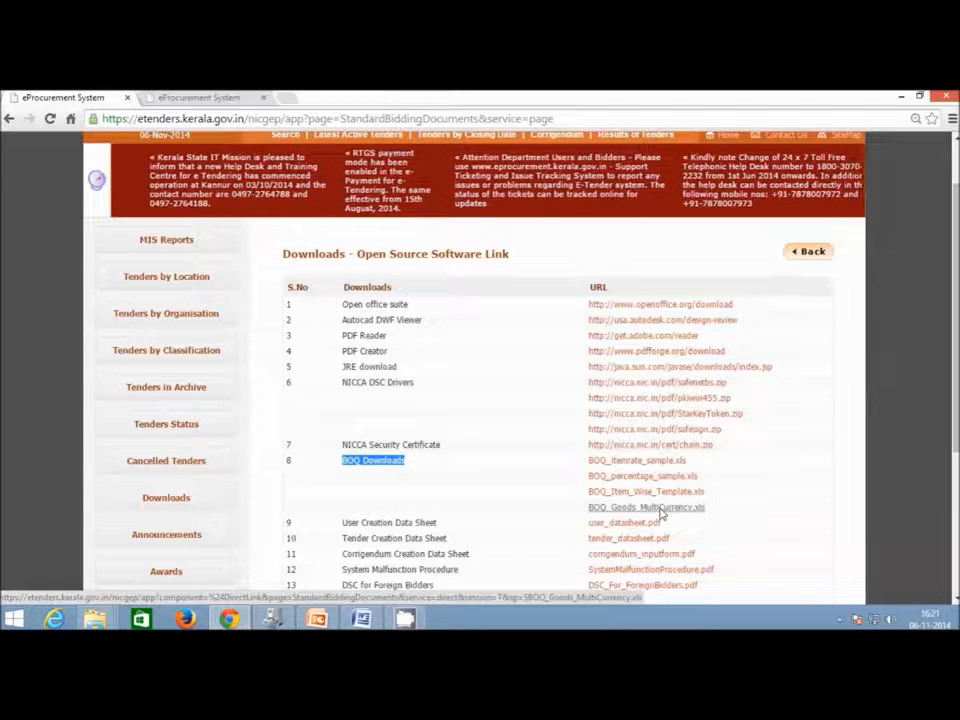
scroll(490, 500, down, 1)
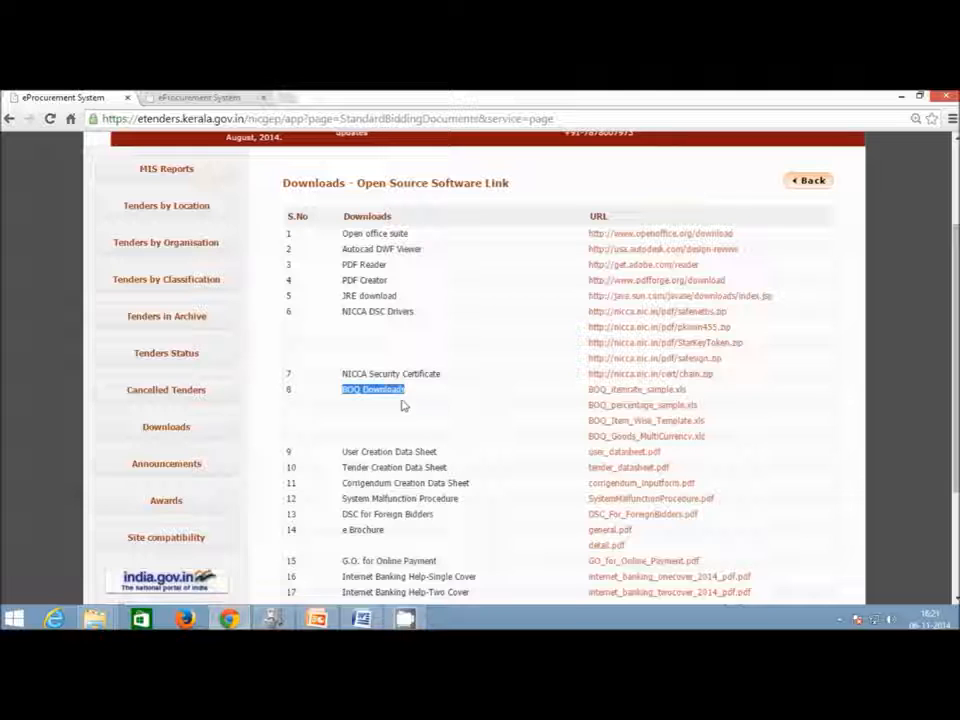
click(364, 403)
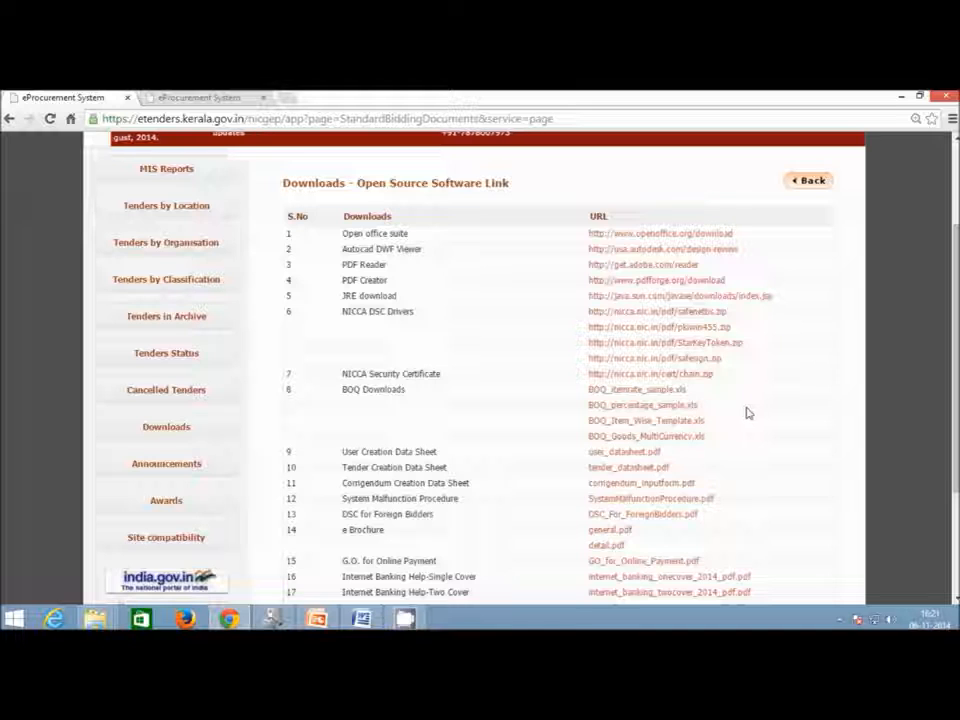
click(653, 407)
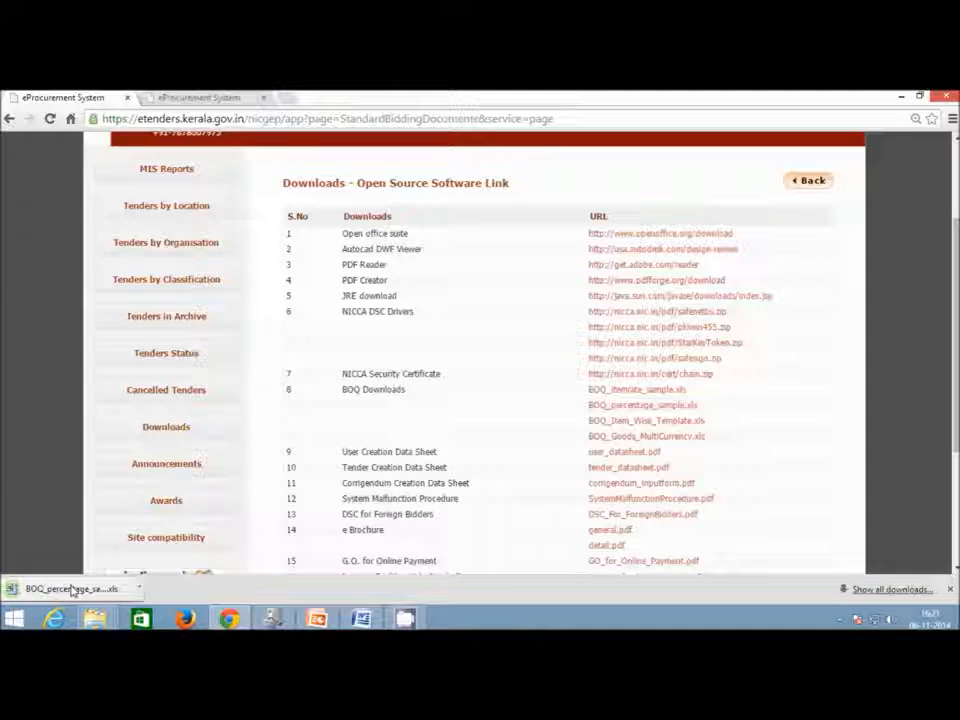
Open BOQ_percentage_sample (1) in maximized Excel and enable its macro and ActiveX content.
click(72, 589)
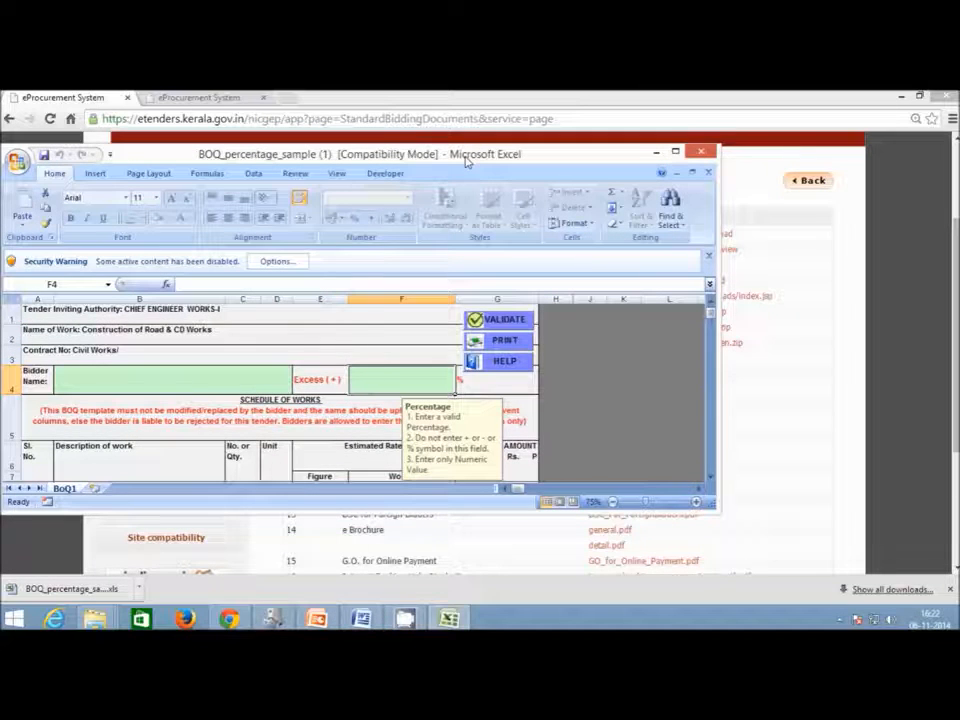
double_click(367, 158)
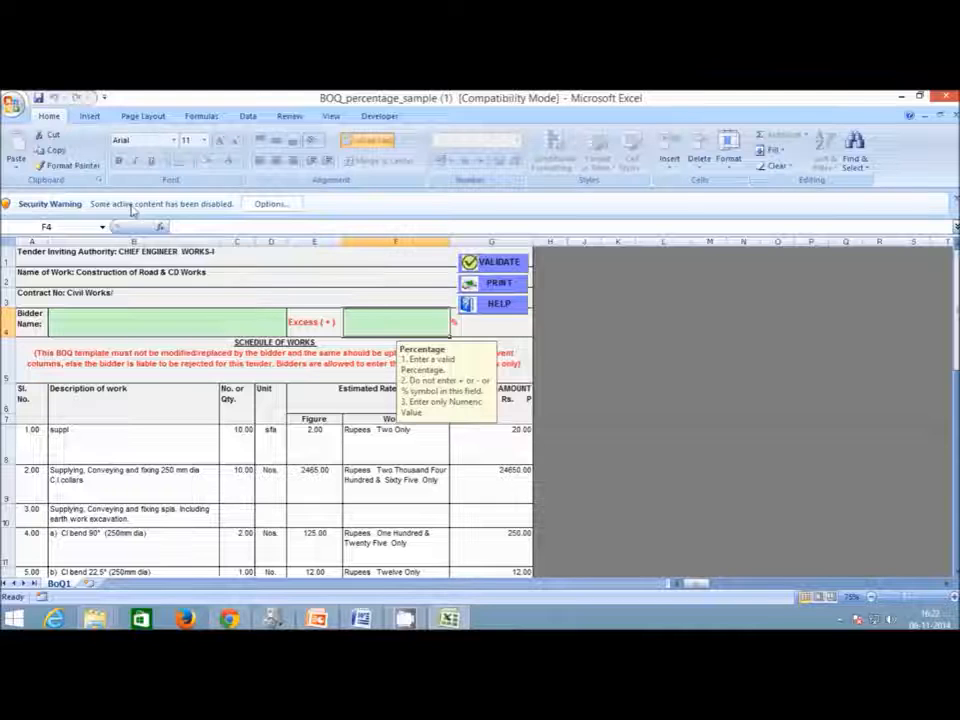
click(267, 206)
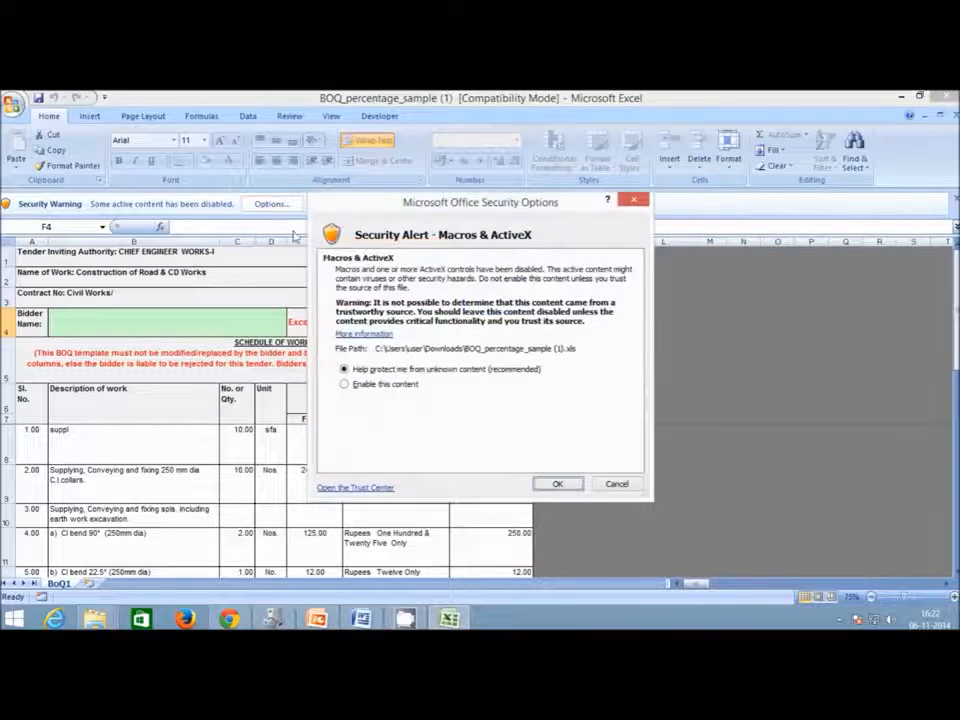
click(348, 386)
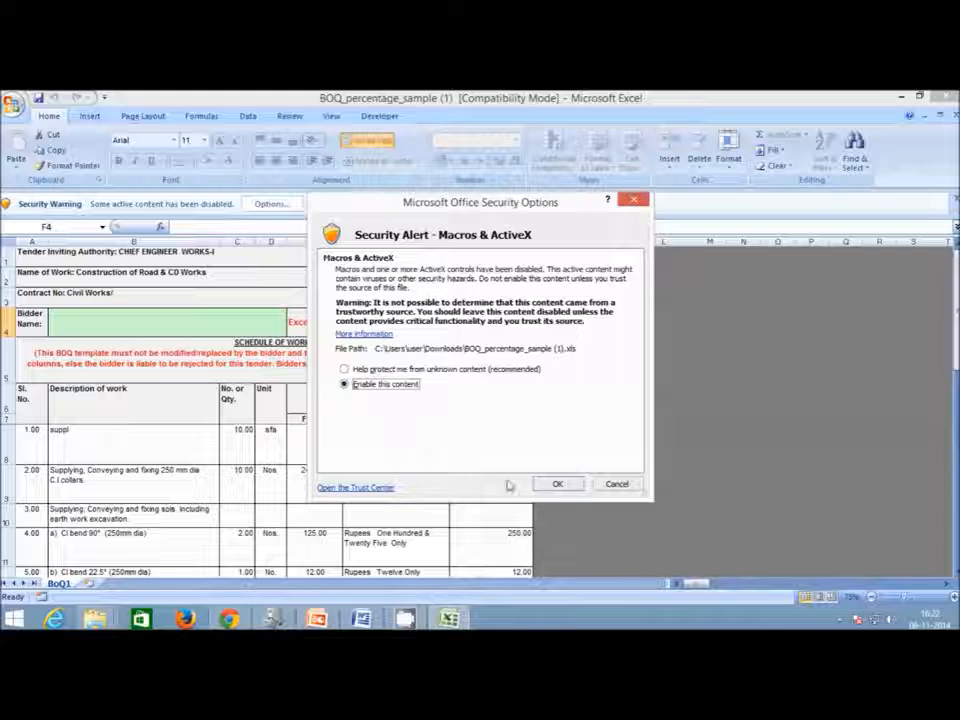
click(556, 485)
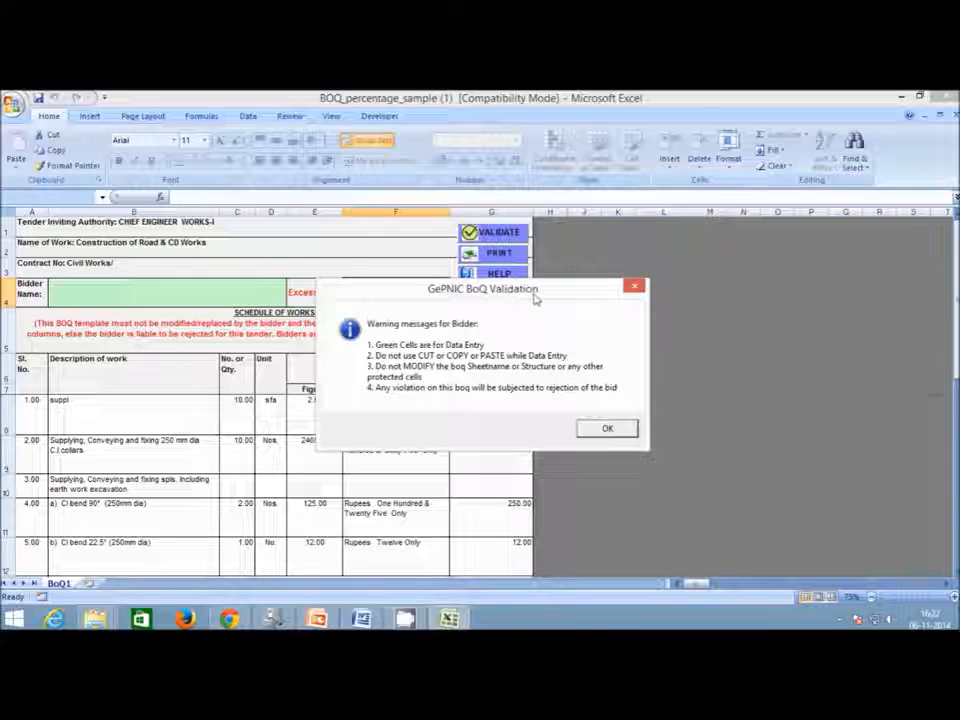
Dismiss the BoQ Validation warning and unprotect the BoQ1 sheet using the sheet password.
click(602, 430)
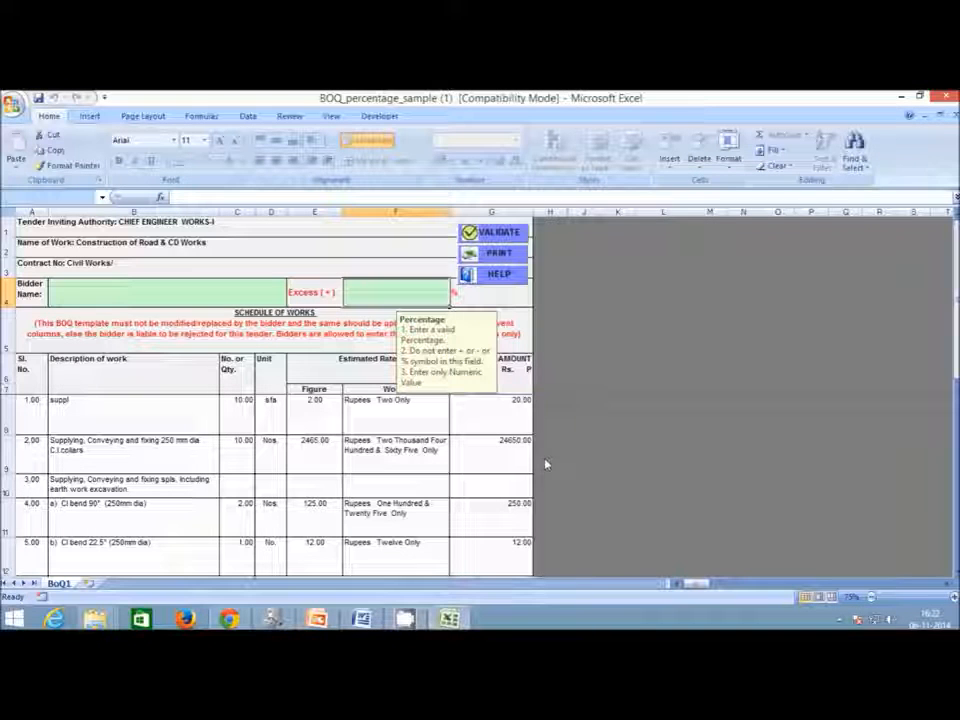
click(243, 295)
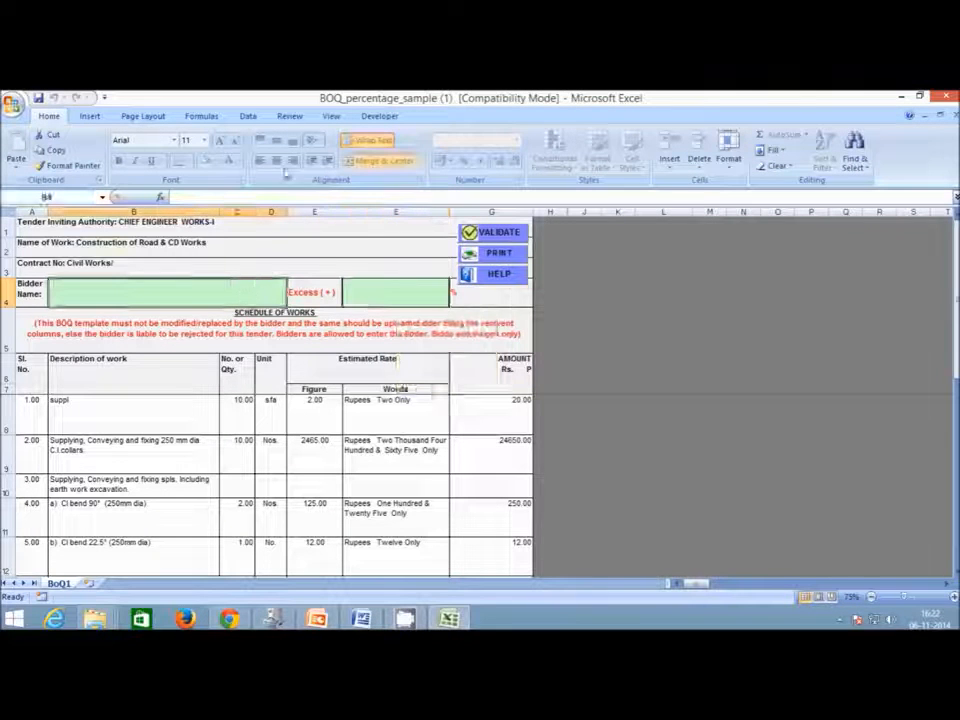
click(292, 117)
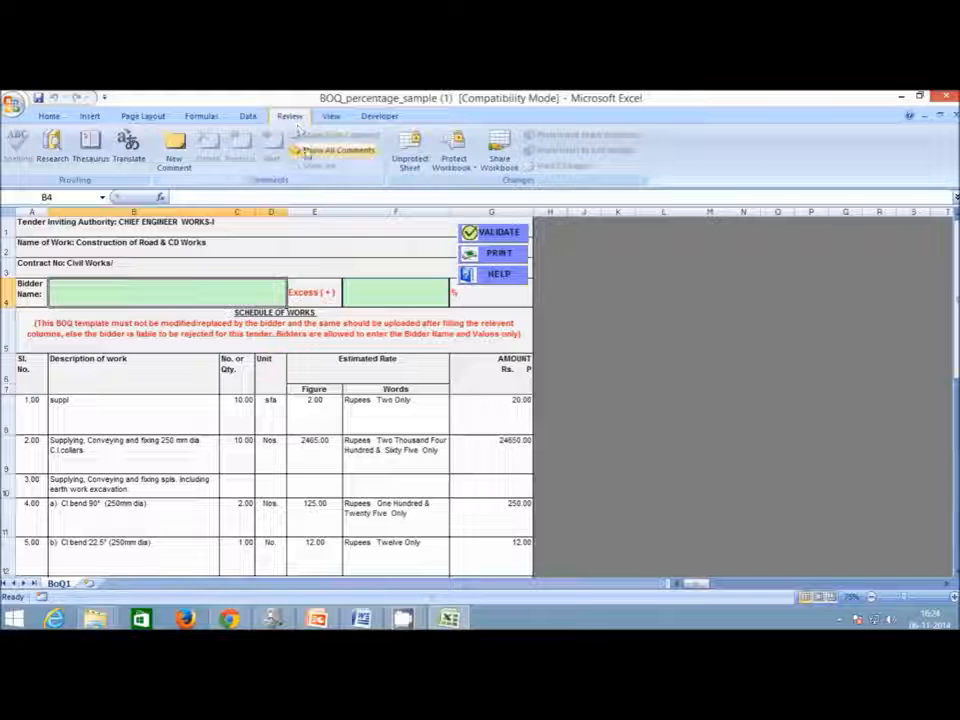
click(403, 162)
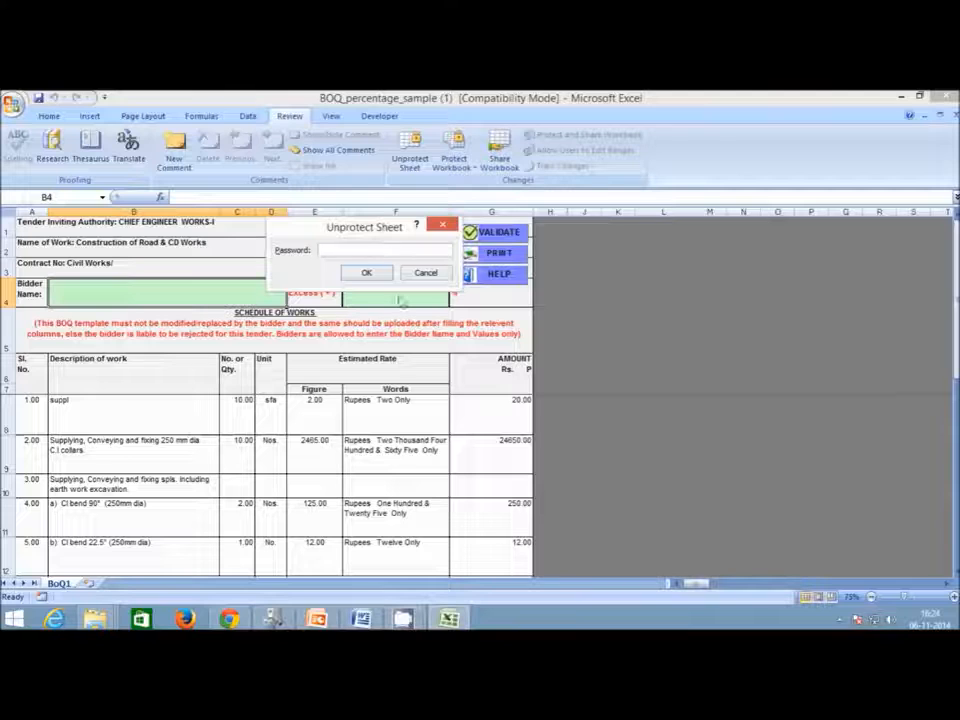
text(*)
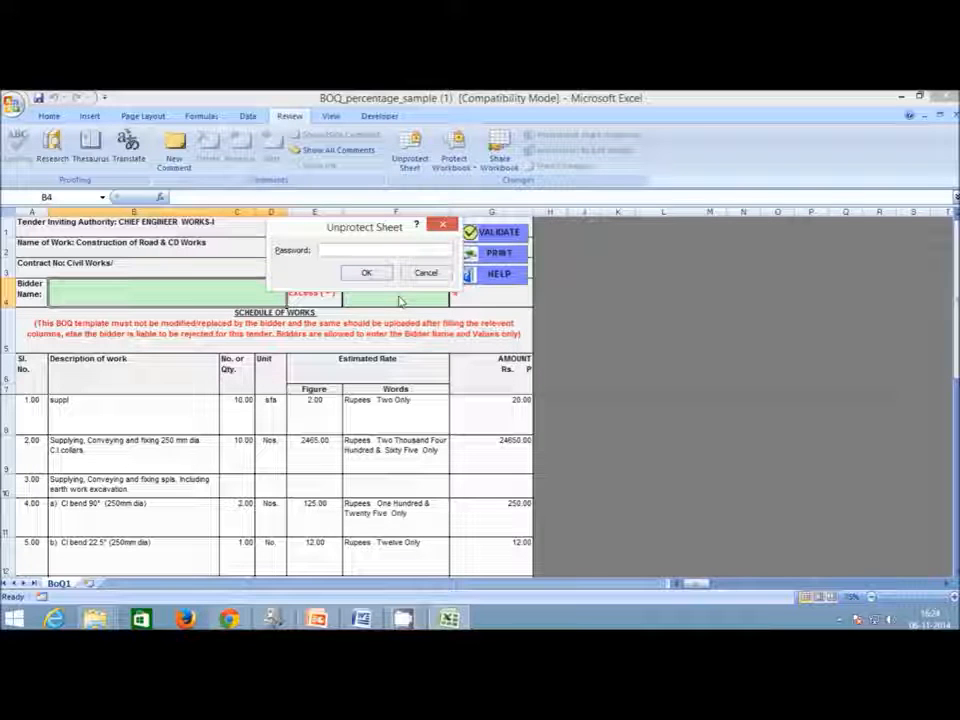
text(****)
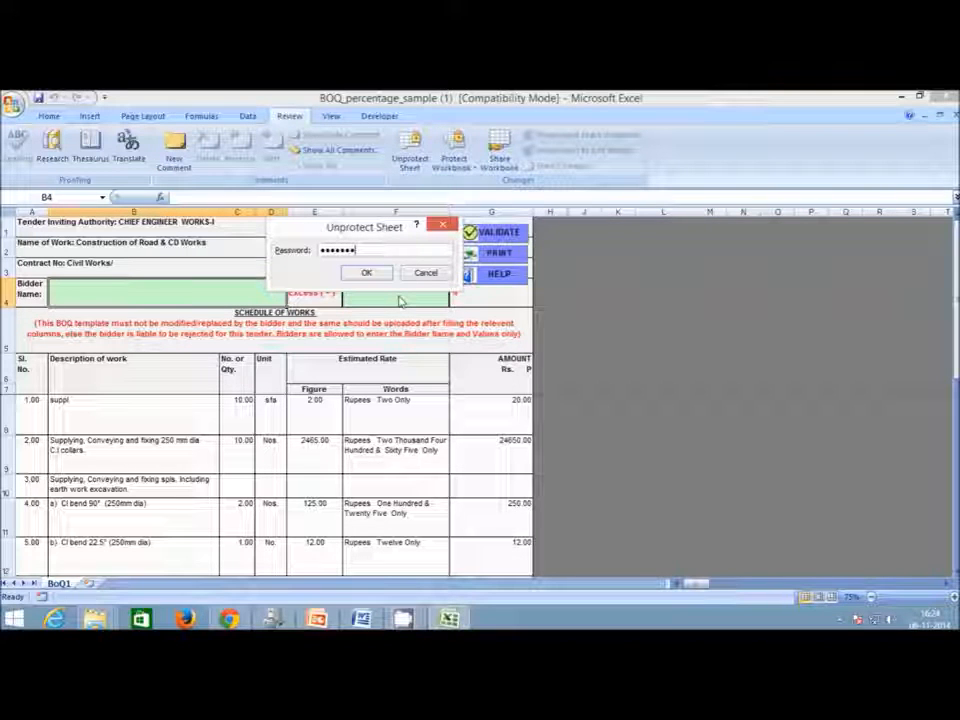
click(378, 279)
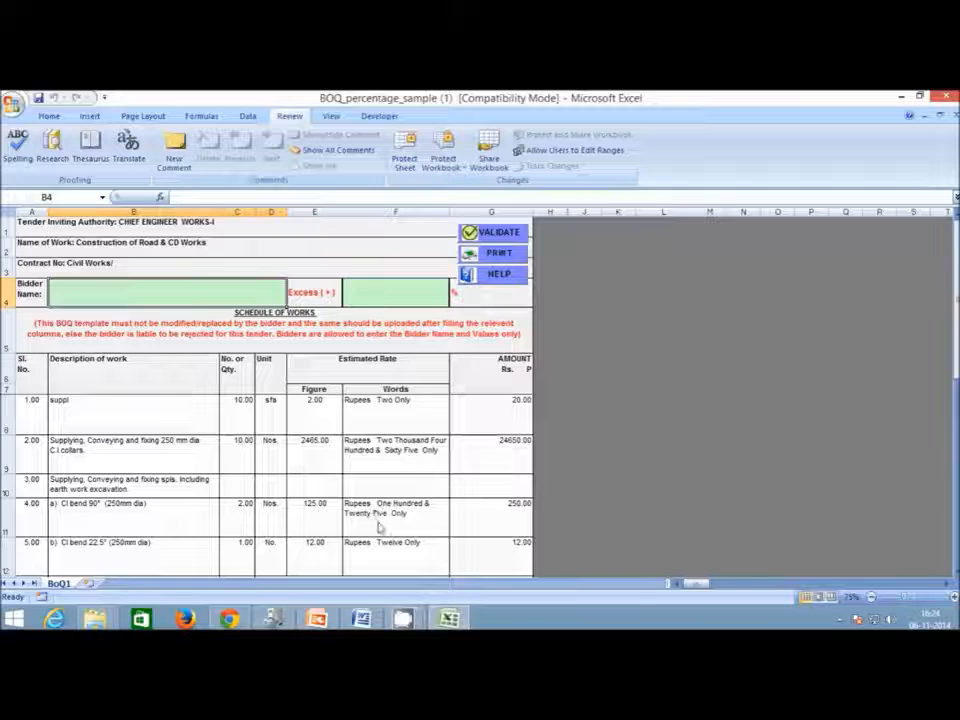
scroll(378, 497, down, 2)
scroll(380, 530, up, 2)
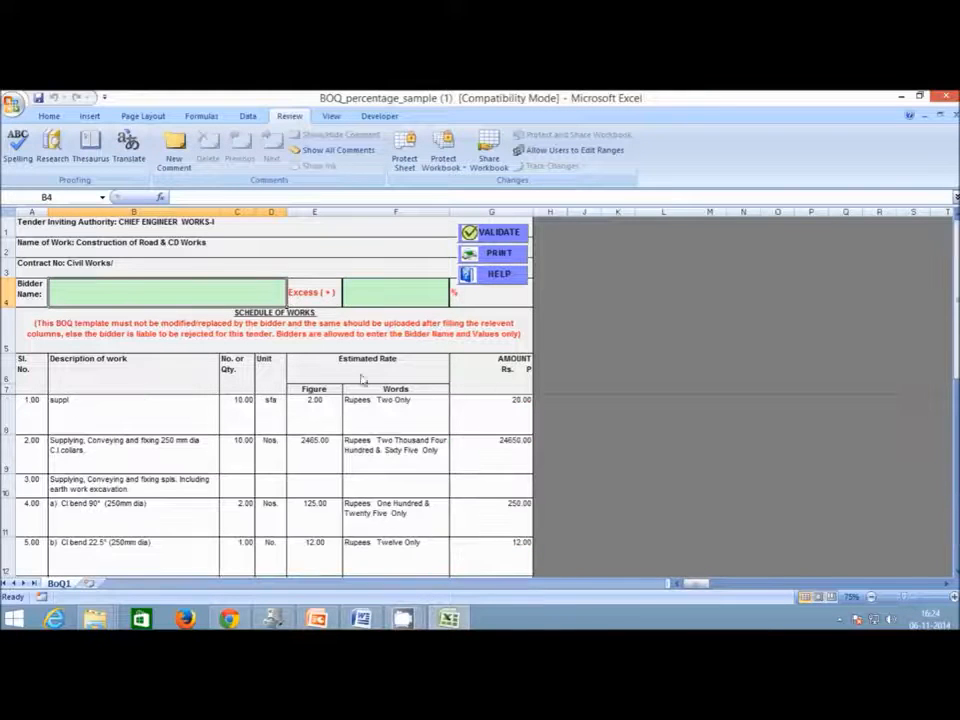
click(208, 232)
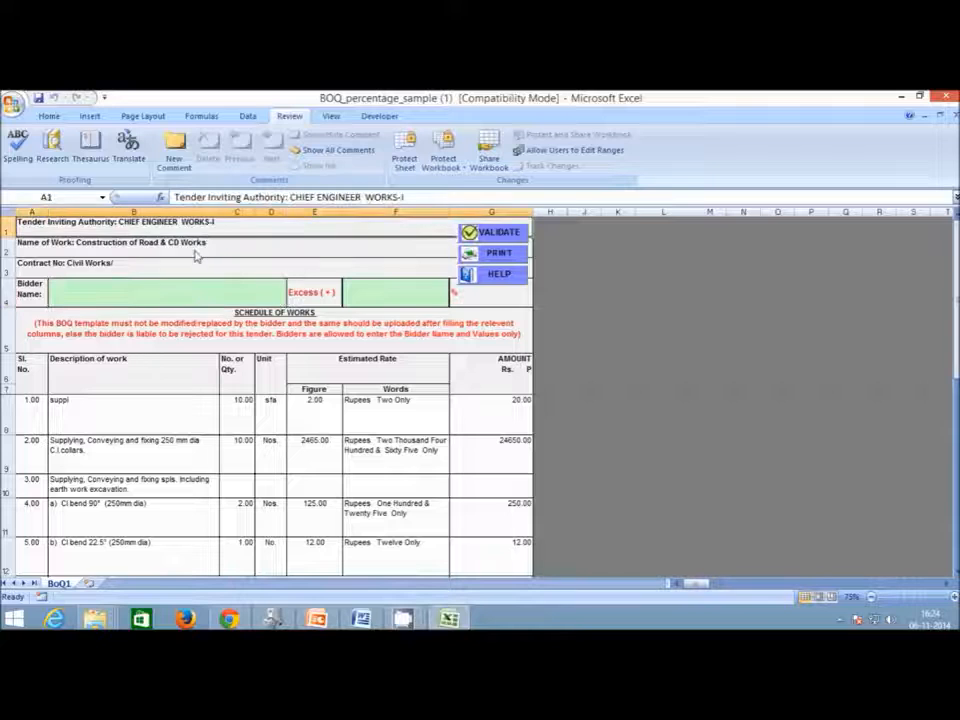
click(196, 253)
click(194, 272)
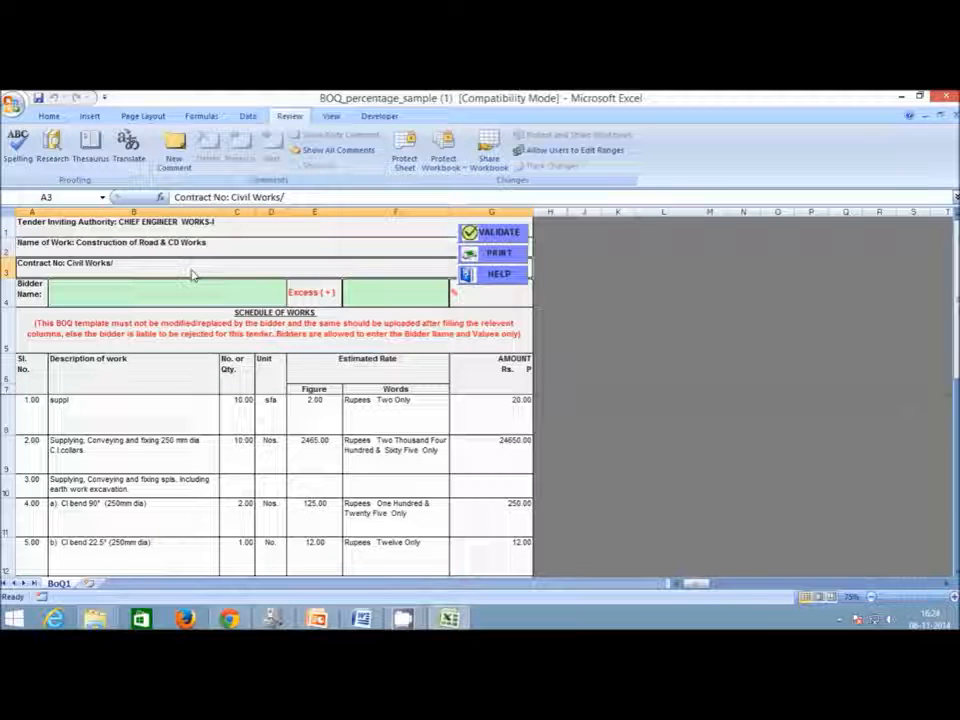
click(214, 232)
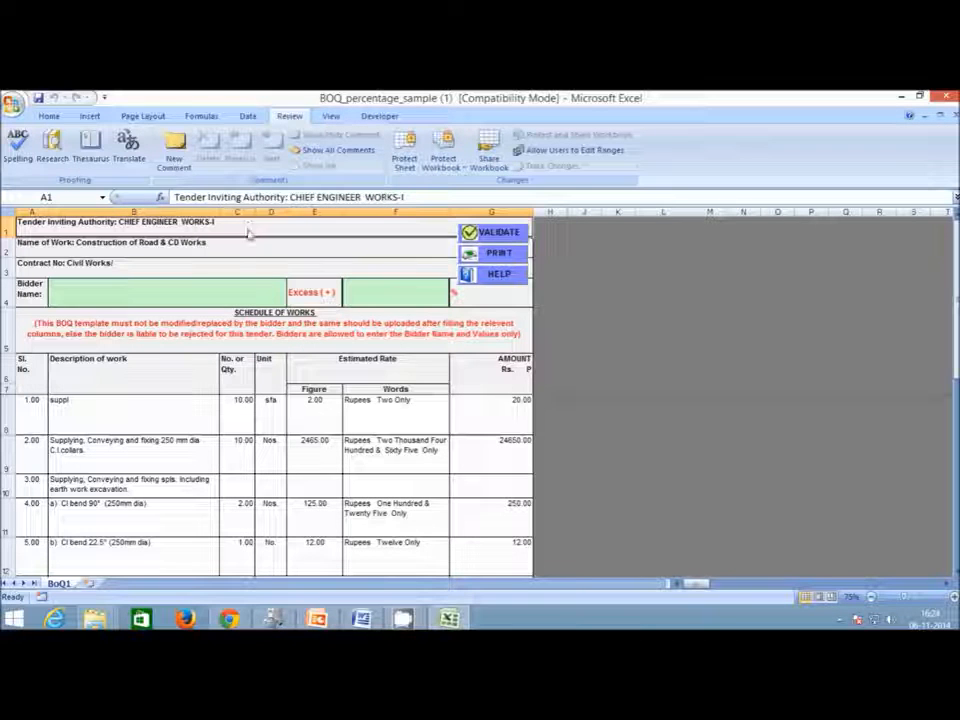
drag(6, 290, 5, 383)
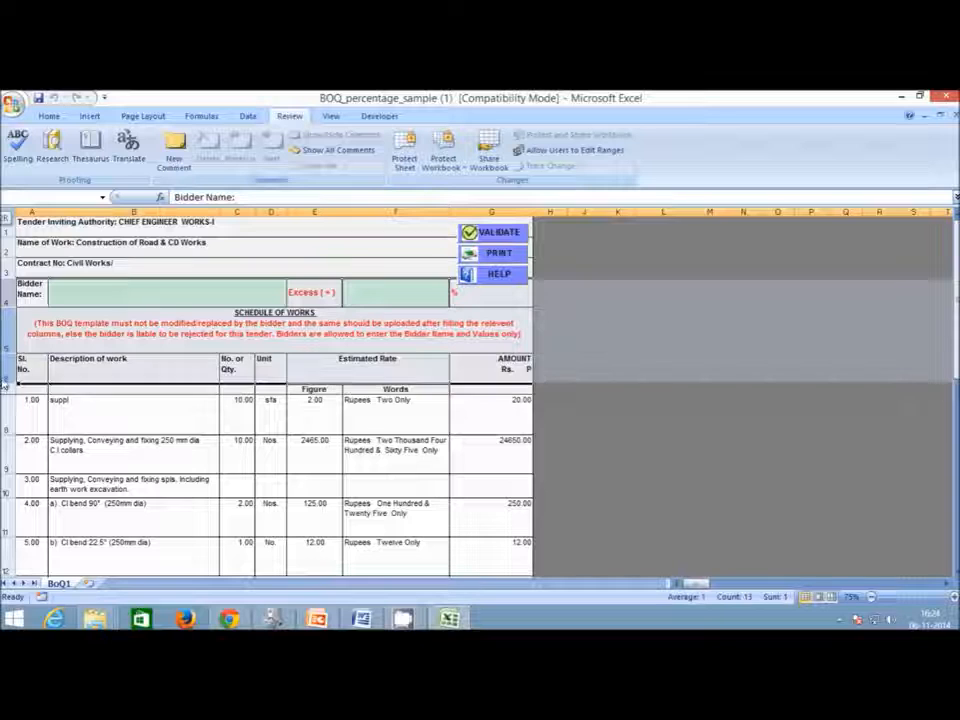
click(154, 420)
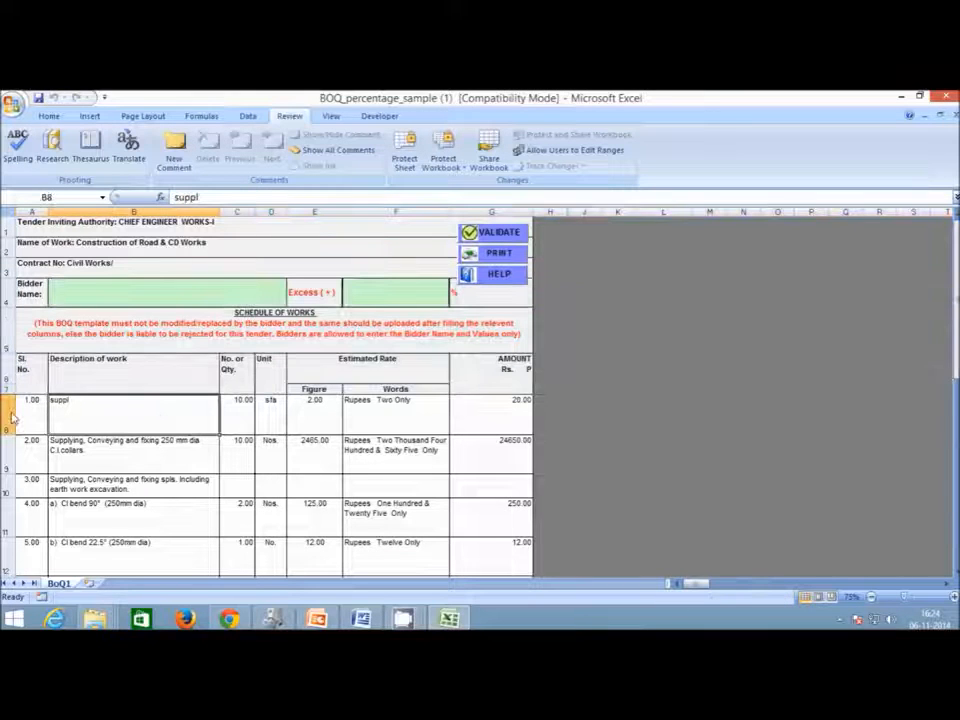
scroll(12, 418, down, 1)
scroll(12, 418, up, 1)
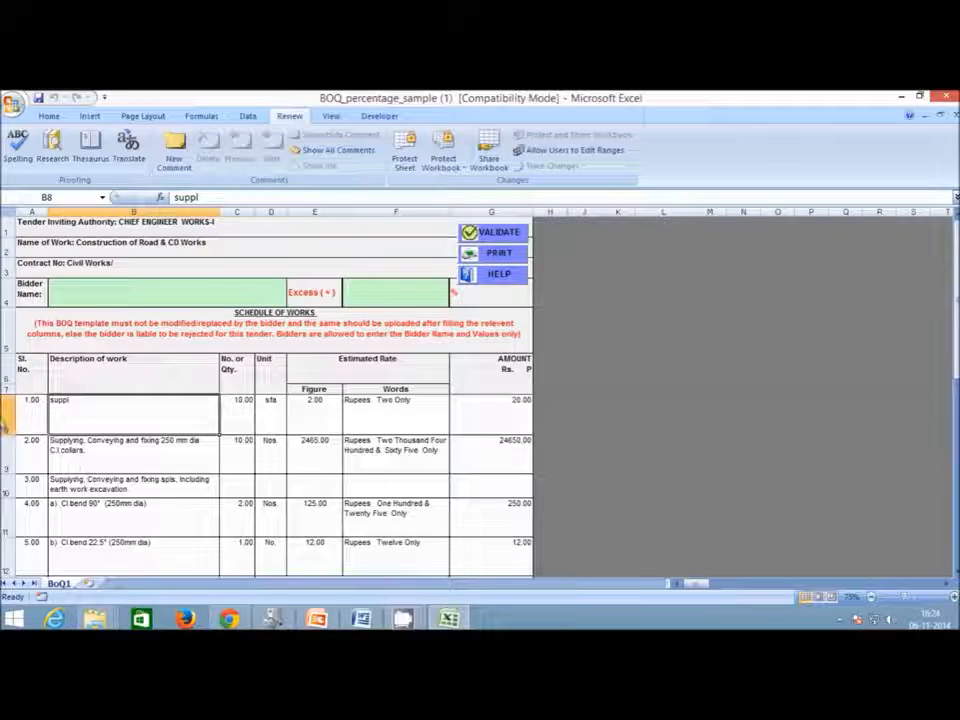
drag(5, 420, 5, 558)
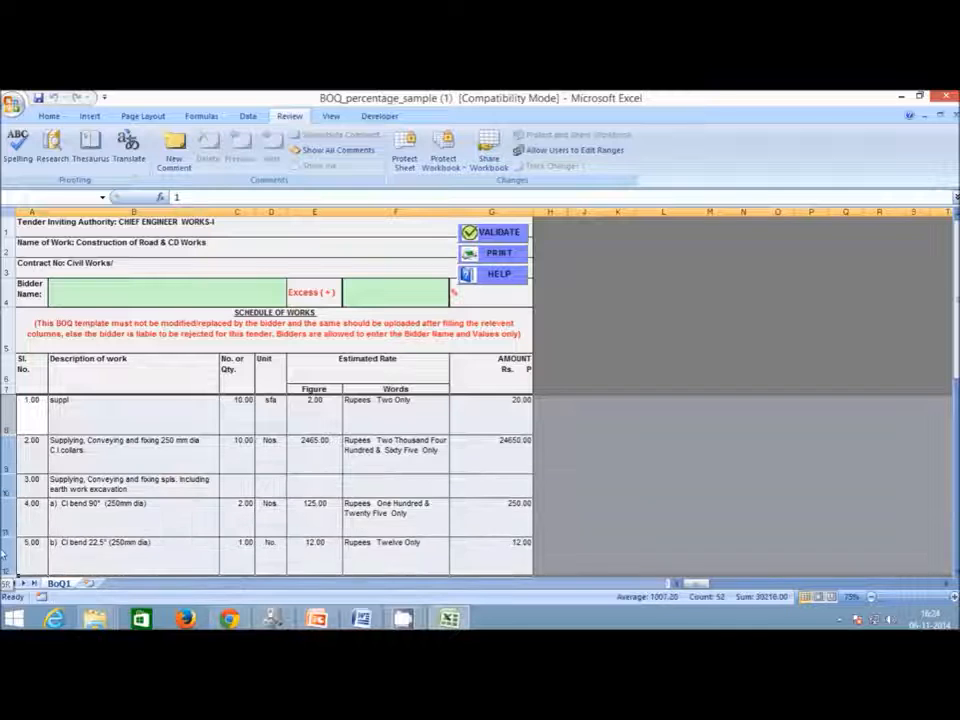
scroll(54, 354, down, 1)
click(87, 456)
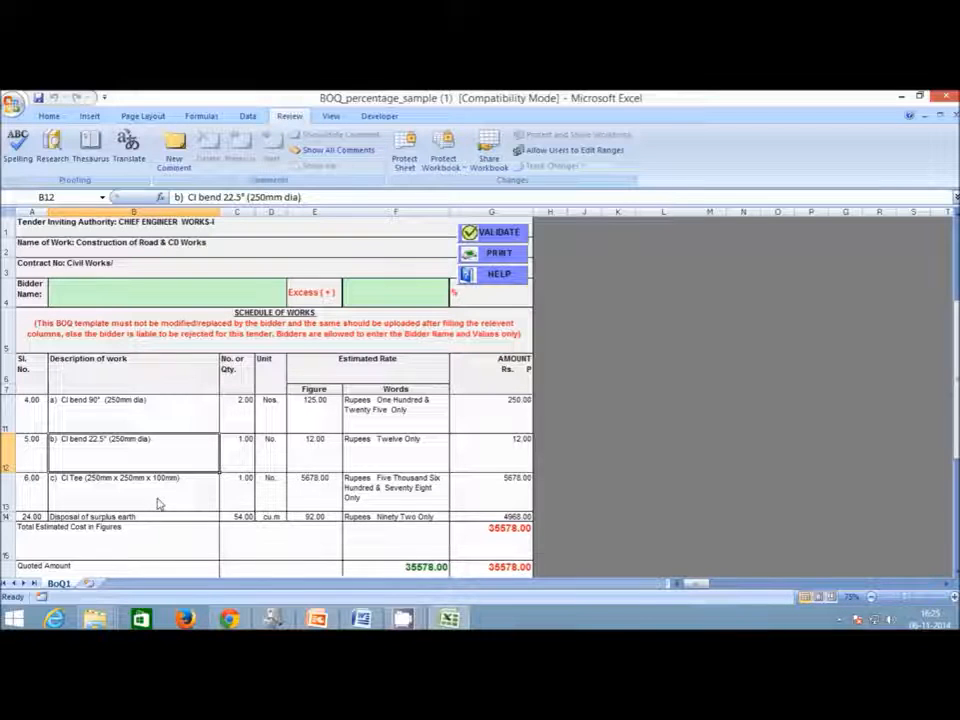
scroll(157, 504, down, 1)
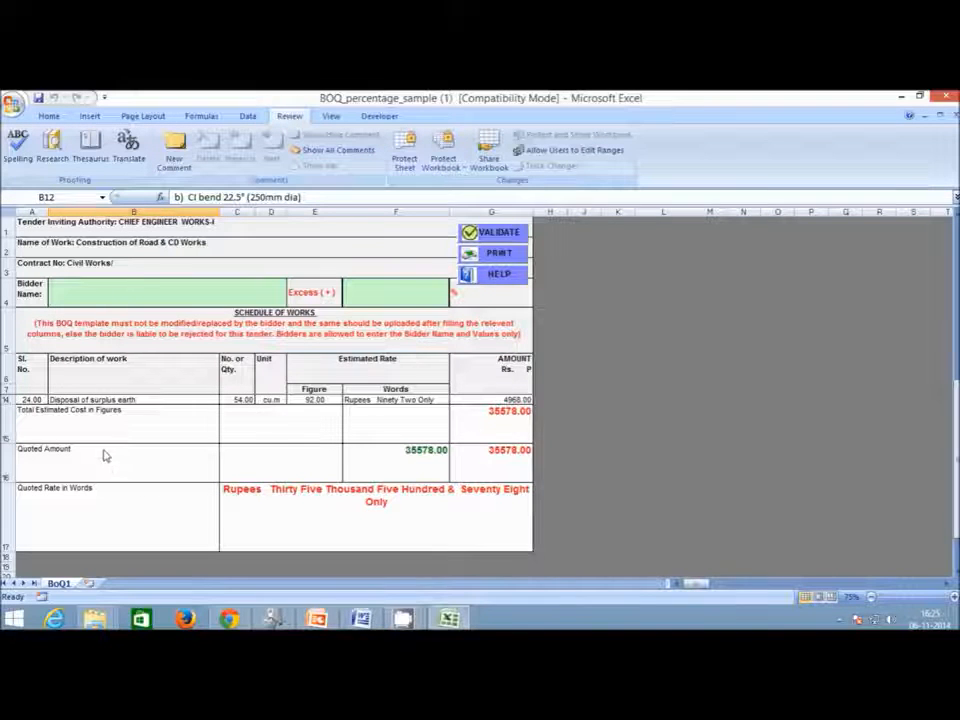
scroll(105, 455, up, 2)
click(84, 427)
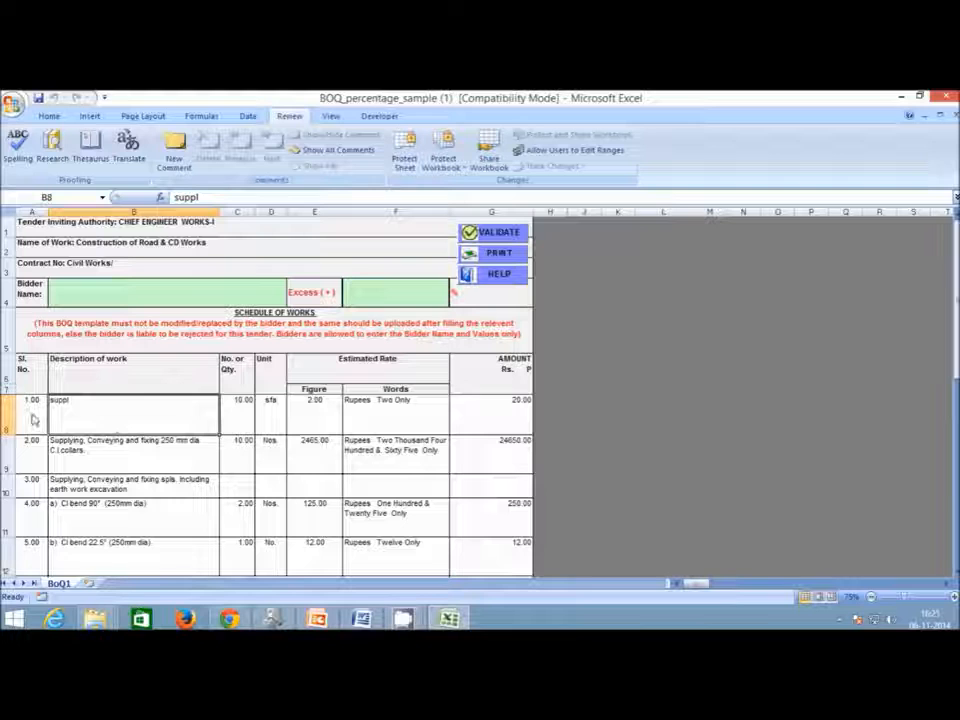
click(240, 418)
click(272, 418)
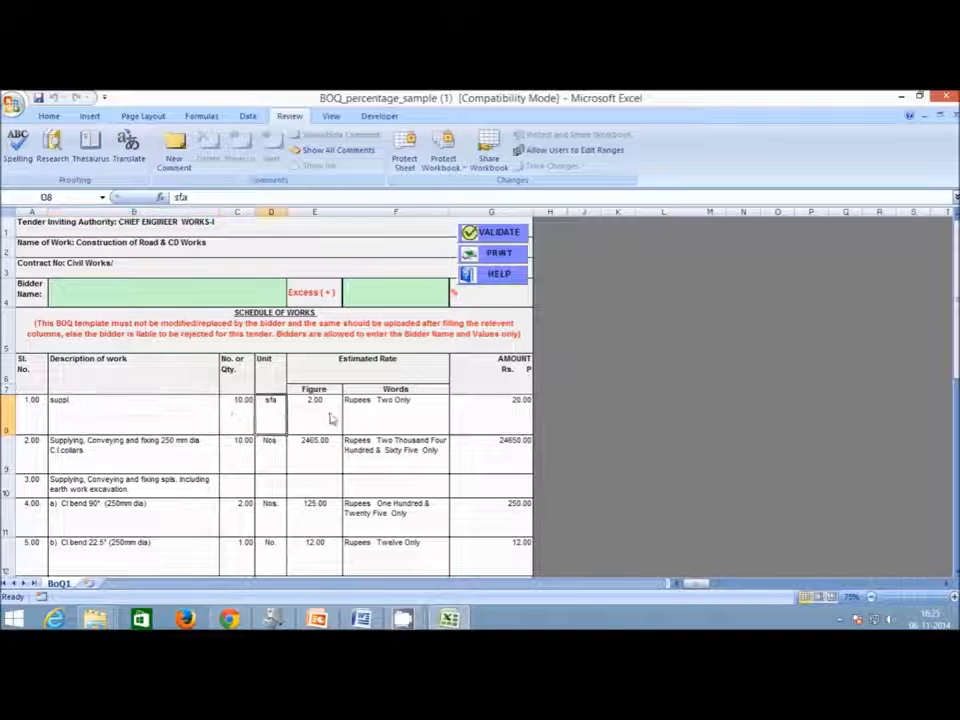
click(332, 418)
drag(32, 418, 318, 422)
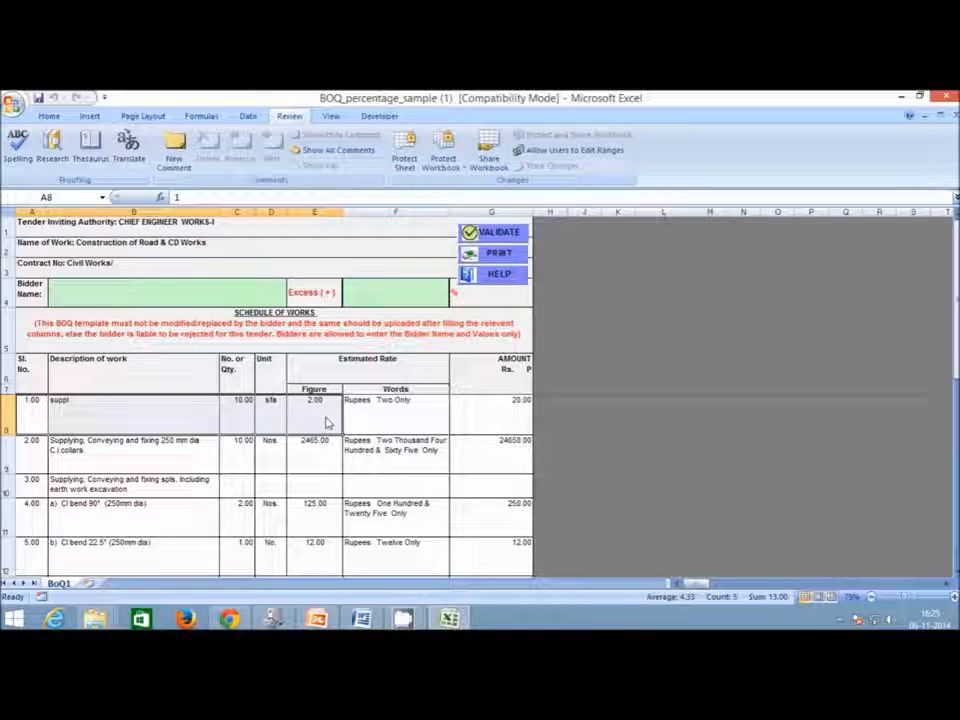
click(380, 417)
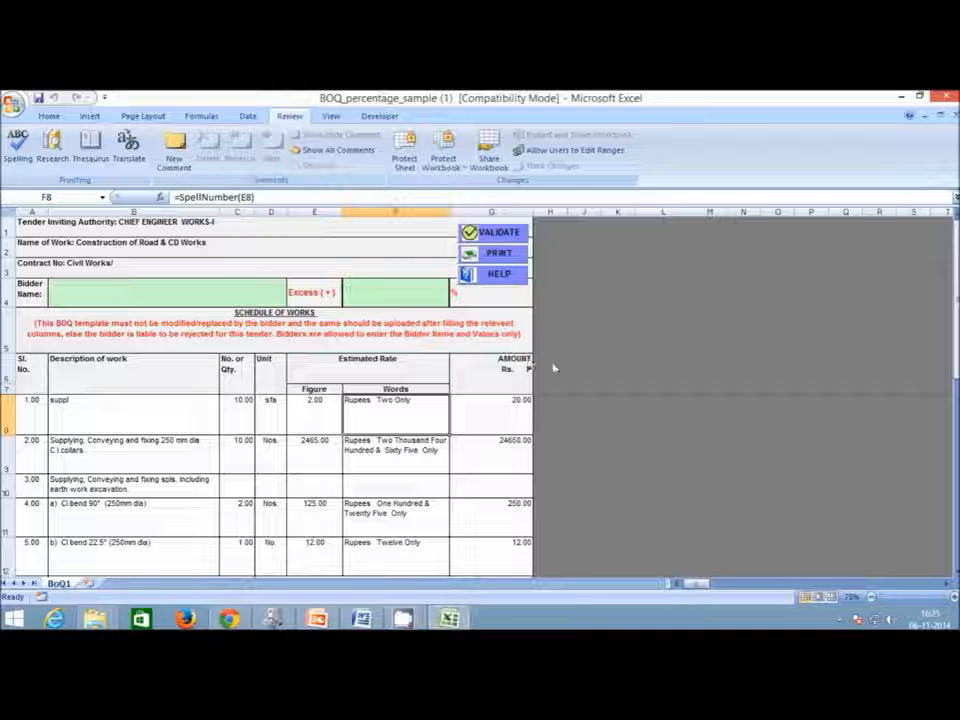
click(523, 426)
click(428, 424)
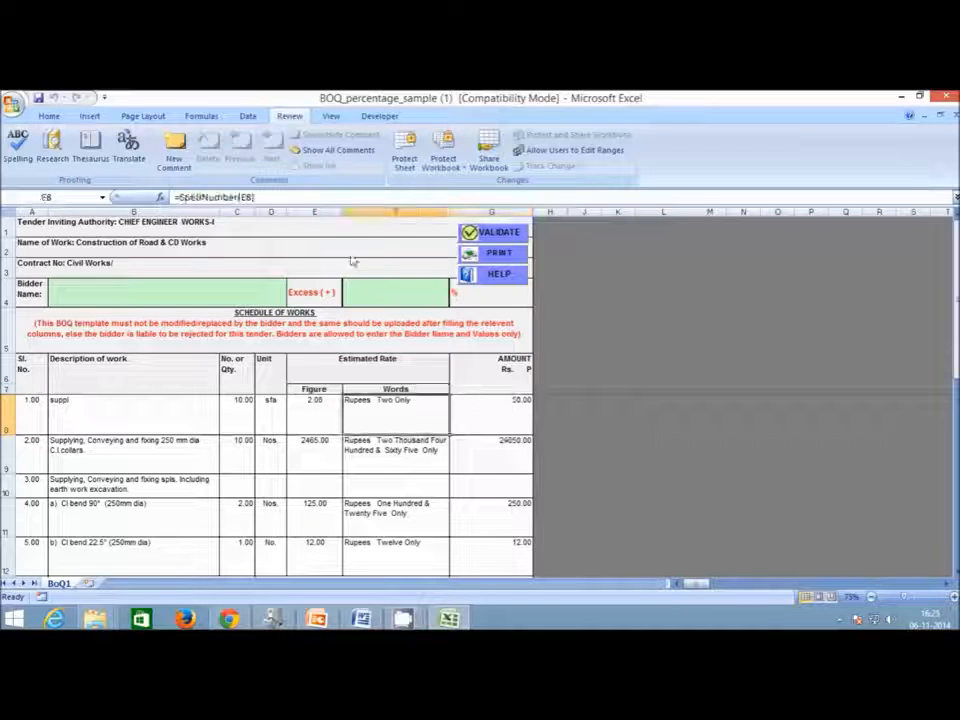
key(F2)
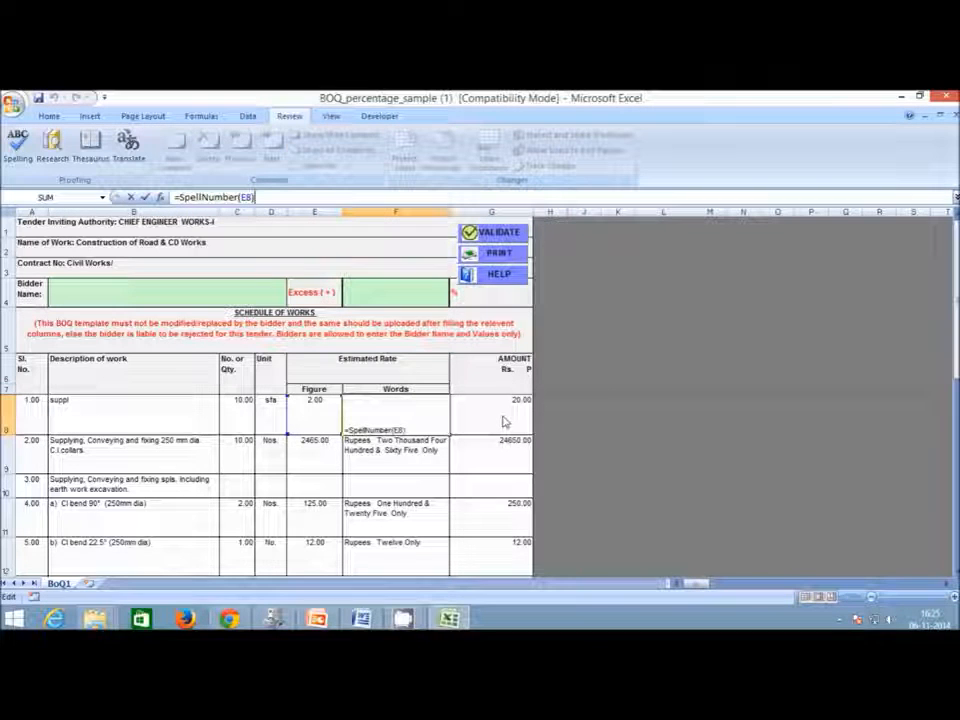
click(145, 197)
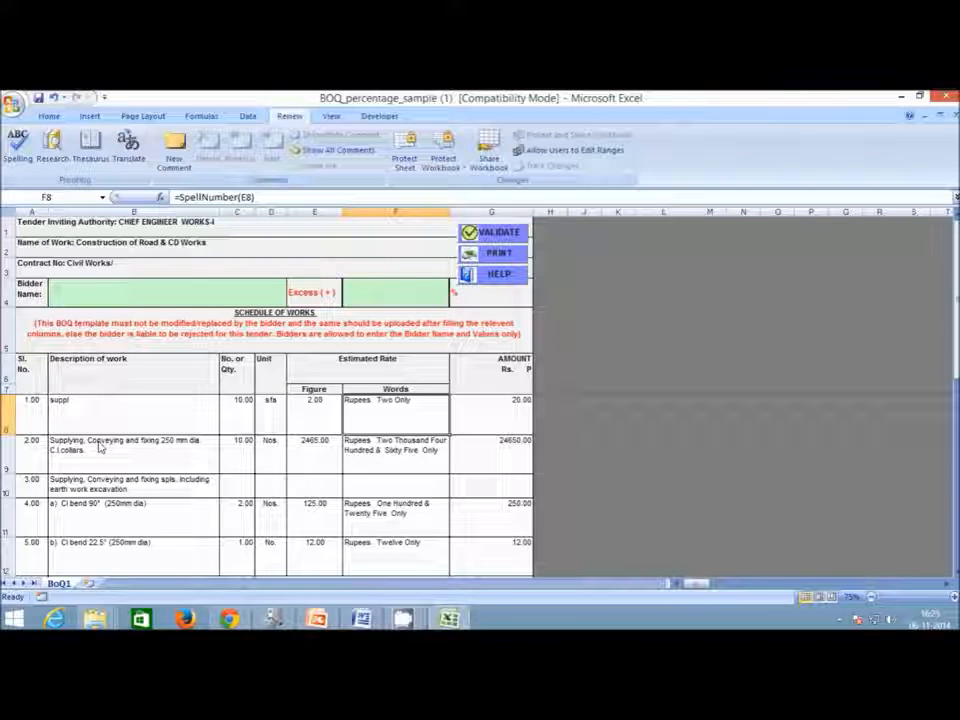
scroll(90, 452, down, 8)
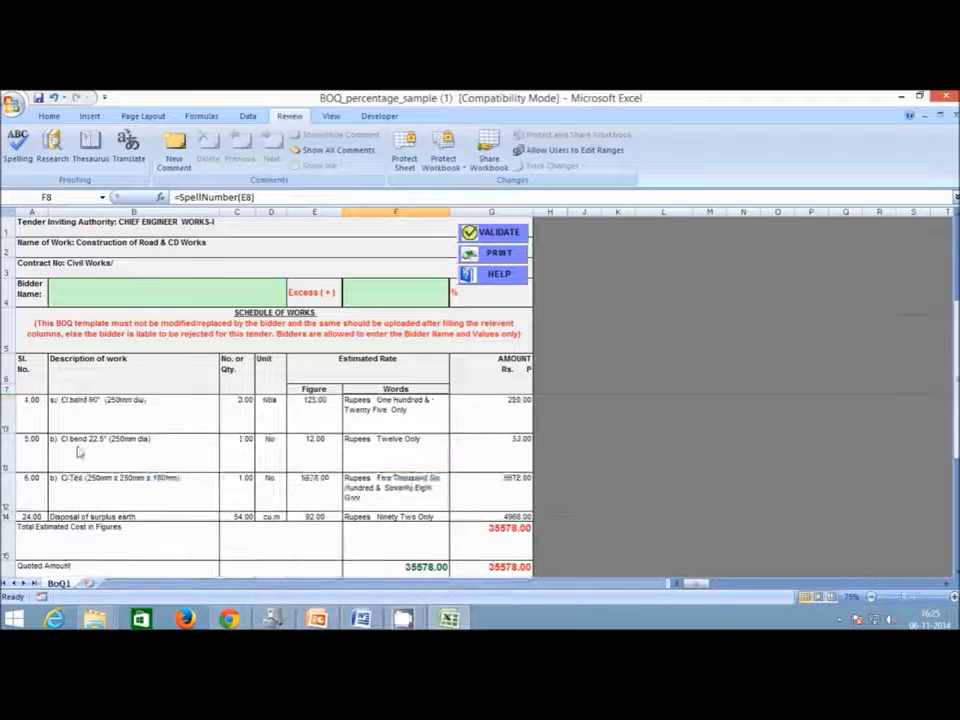
scroll(81, 454, up, 3)
scroll(54, 503, down, 2)
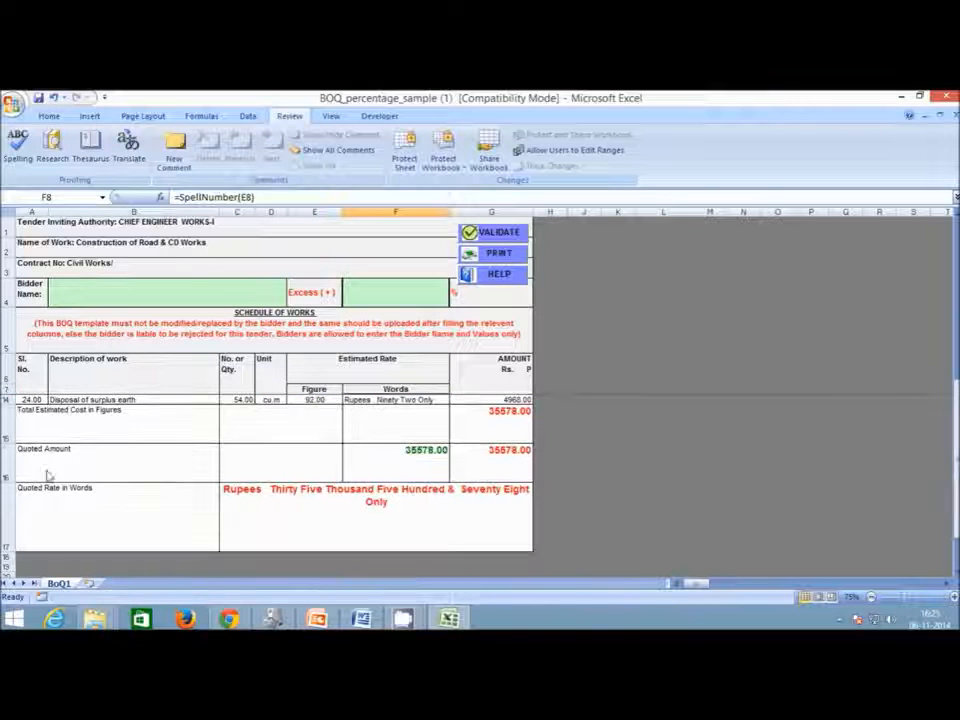
scroll(155, 459, up, 2)
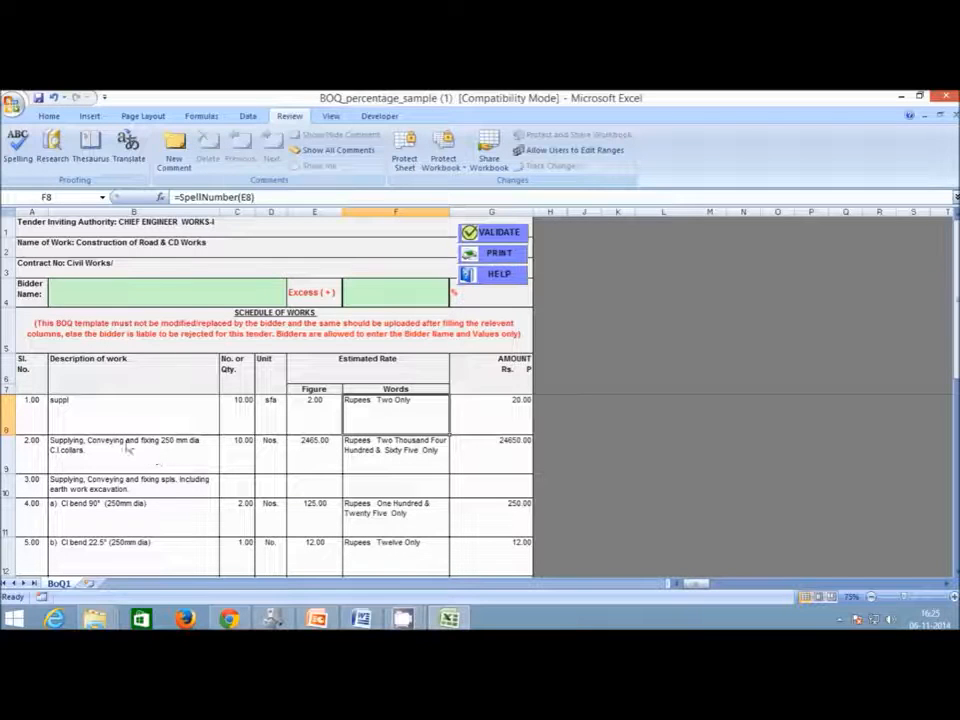
Change the A1 authority to KSITM and the A2 work name to Construction of Road.
double_click(216, 226)
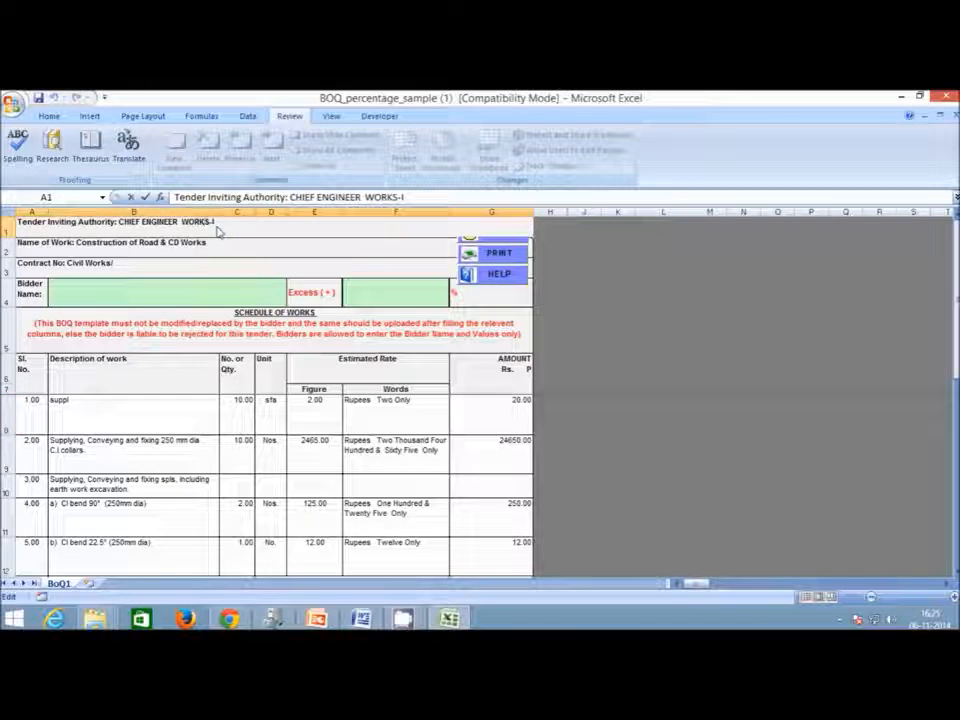
drag(216, 229, 119, 222)
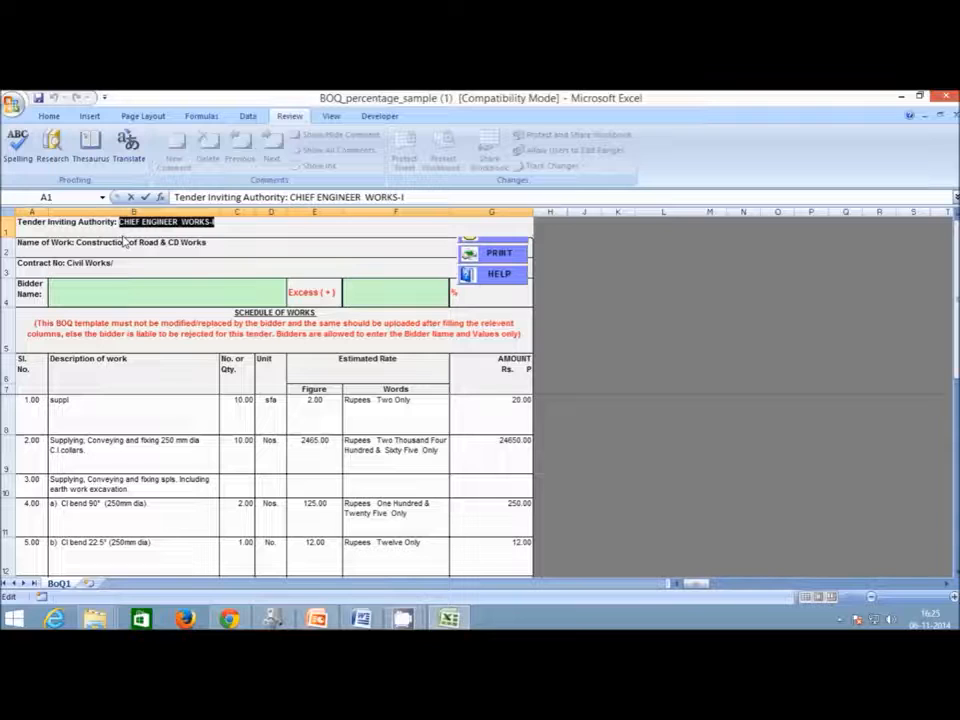
text(KSITM)
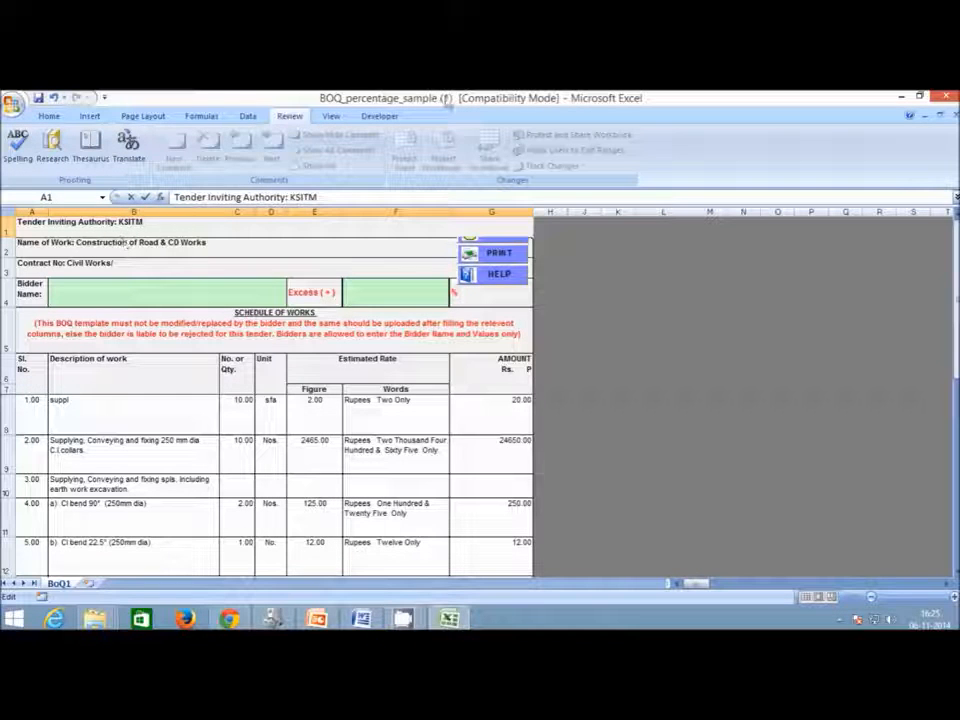
click(211, 254)
double_click(211, 254)
drag(194, 244, 163, 244)
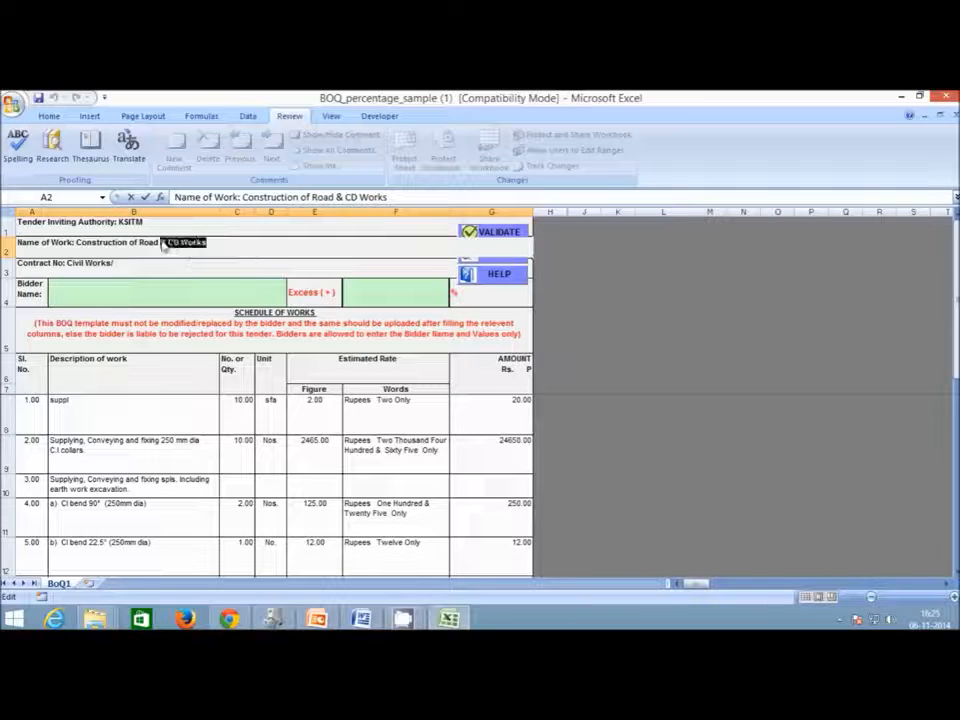
text(Road)
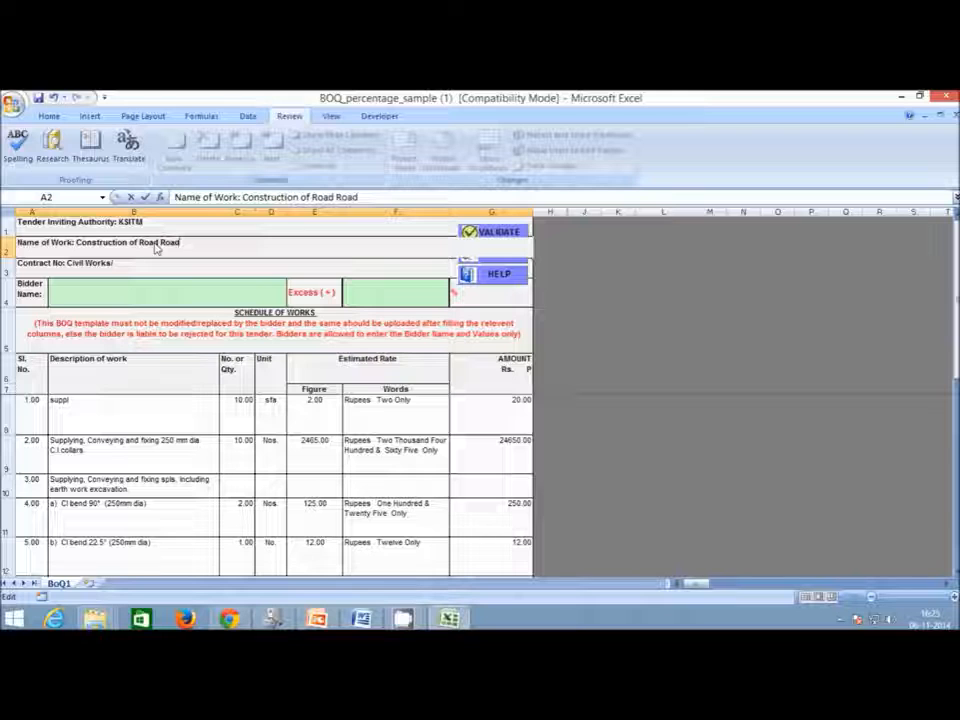
key(BackSpace)
key(BackSpace)
key(BackSpace)
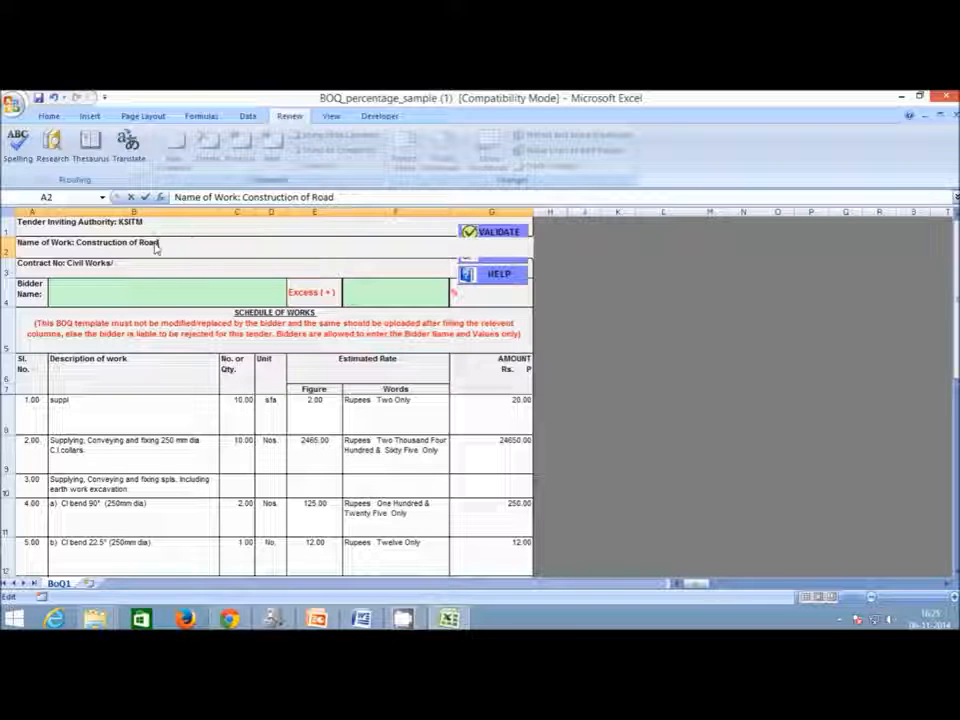
Change the A3 contract number to TEST/WORK/2014-15.
double_click(121, 273)
drag(118, 270, 67, 267)
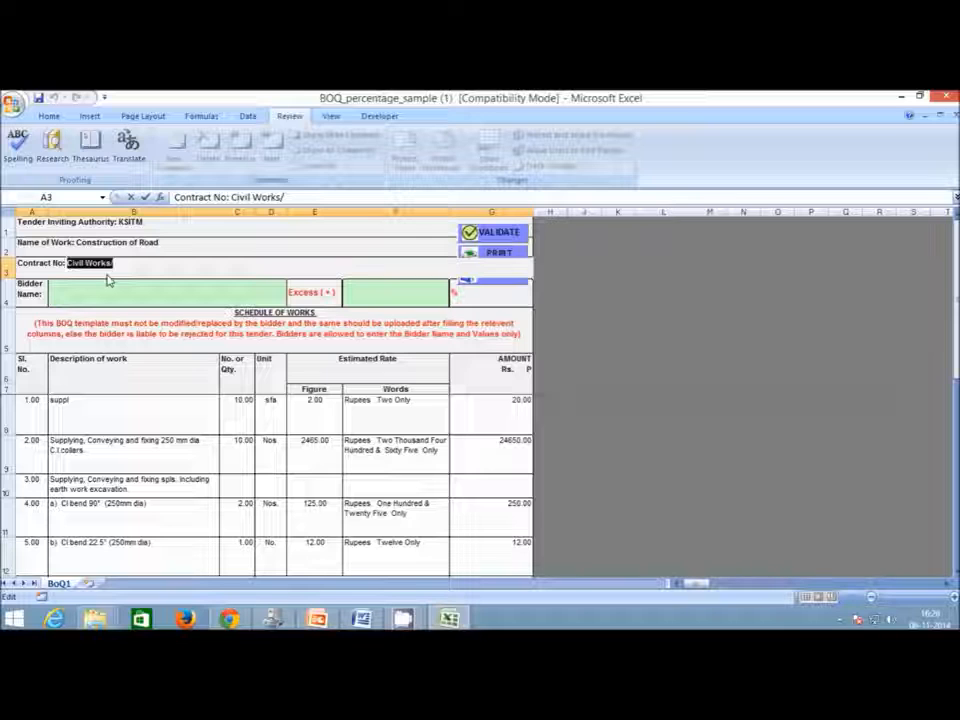
text(15)
text(TEST)
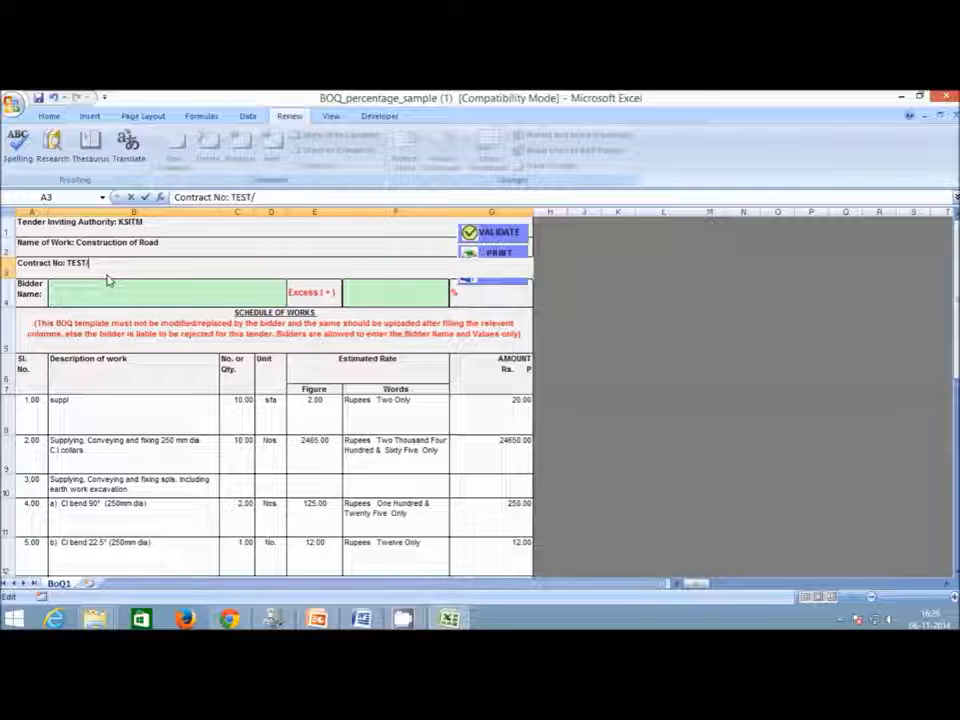
text(RK/2014)
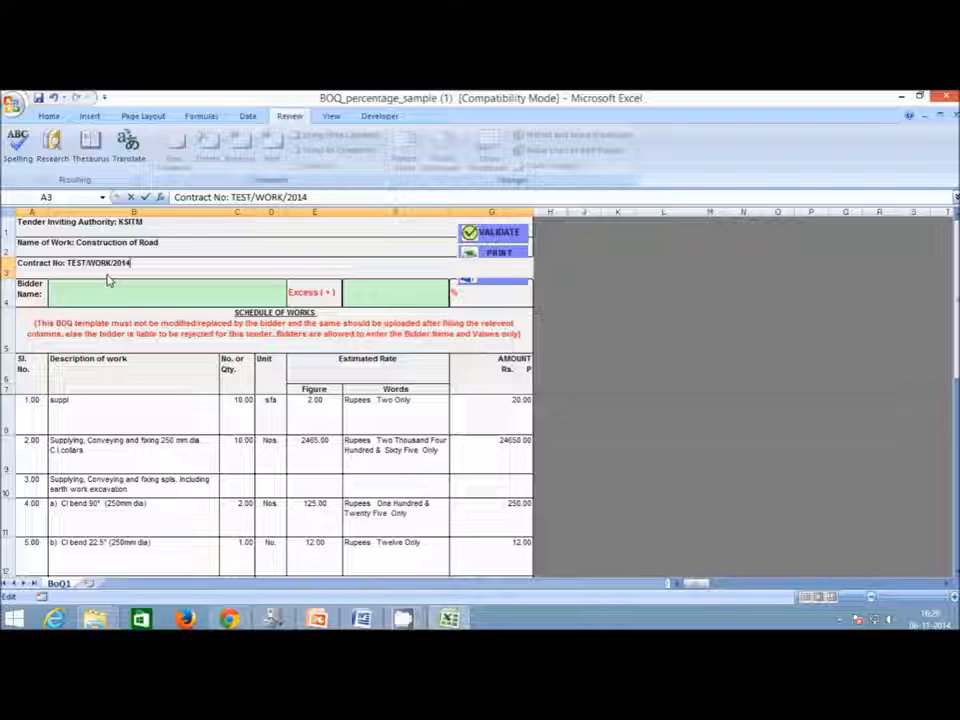
text(-15)
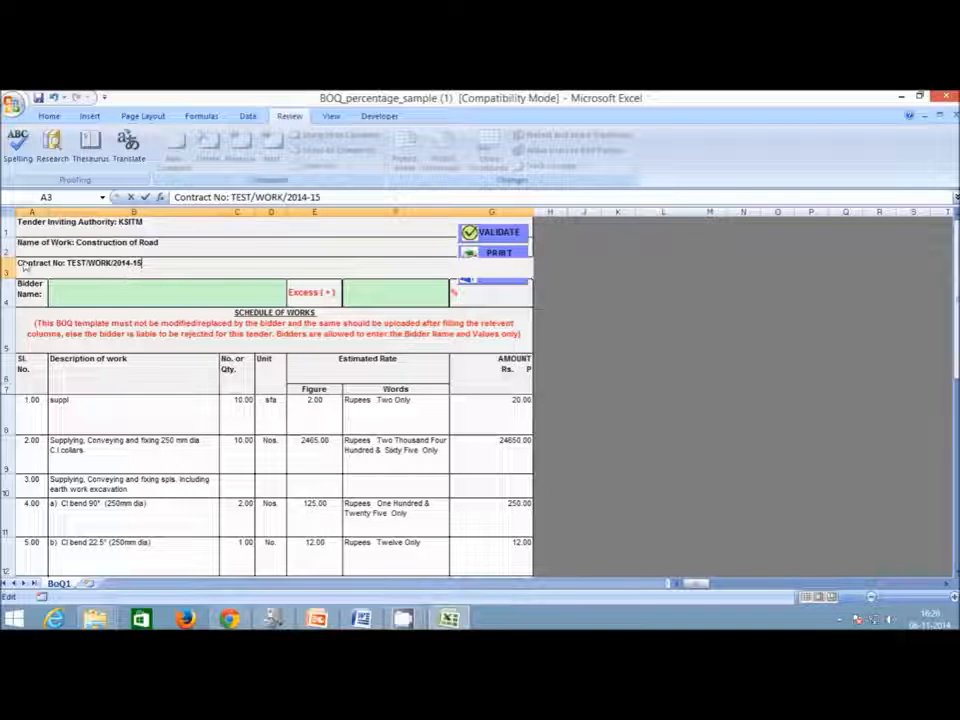
drag(35, 232, 285, 266)
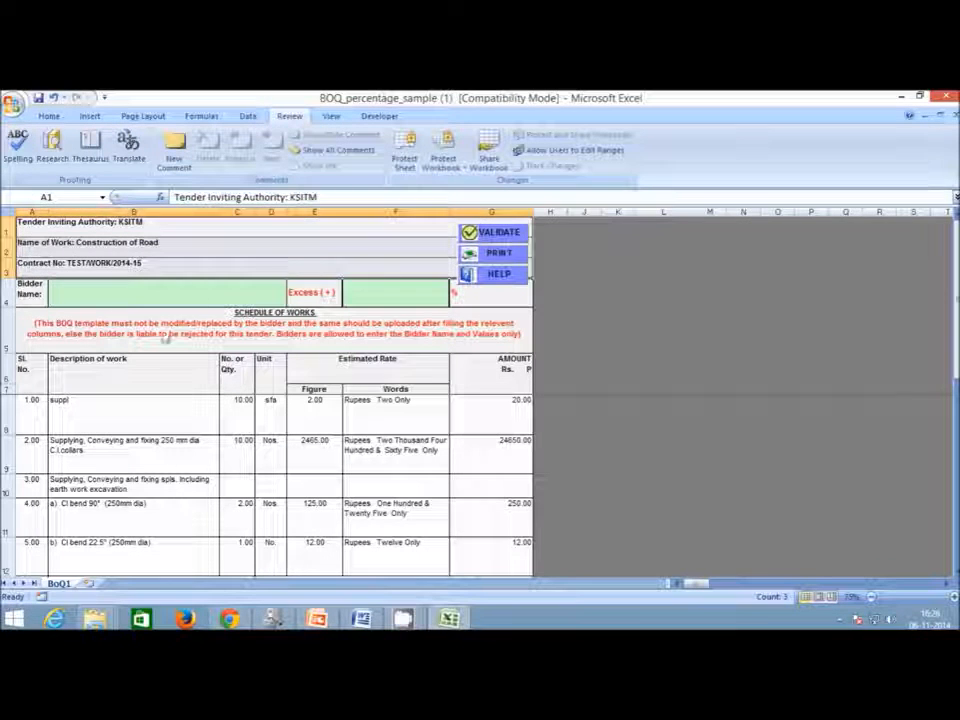
drag(29, 367, 23, 418)
Enter Earth Excavation as item 1: quantity 1536, unit m2, rate 1435.
click(24, 419)
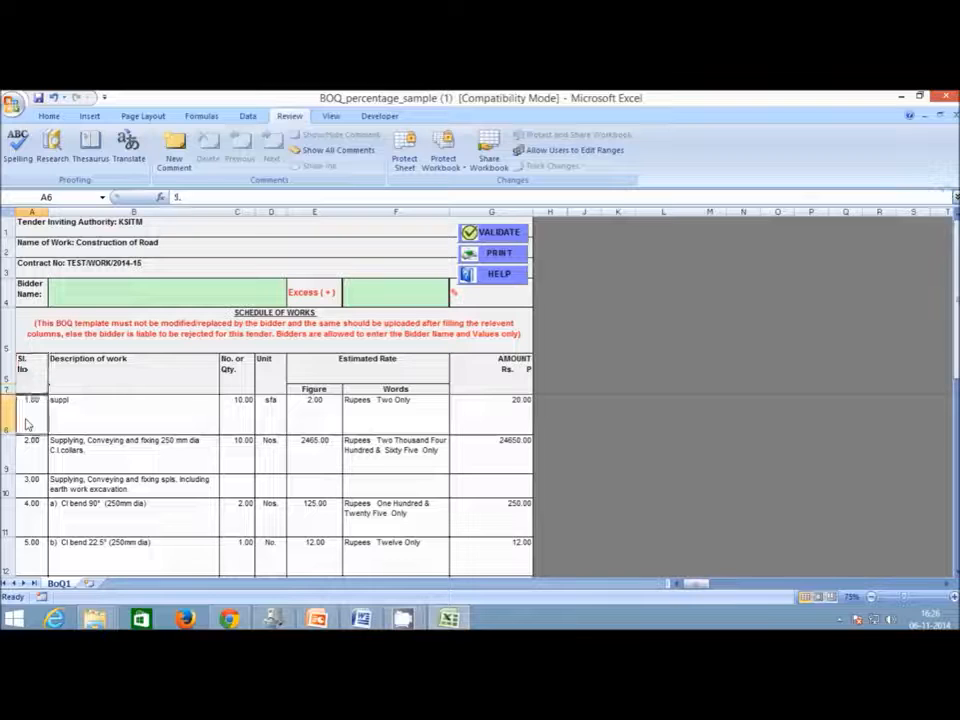
click(133, 420)
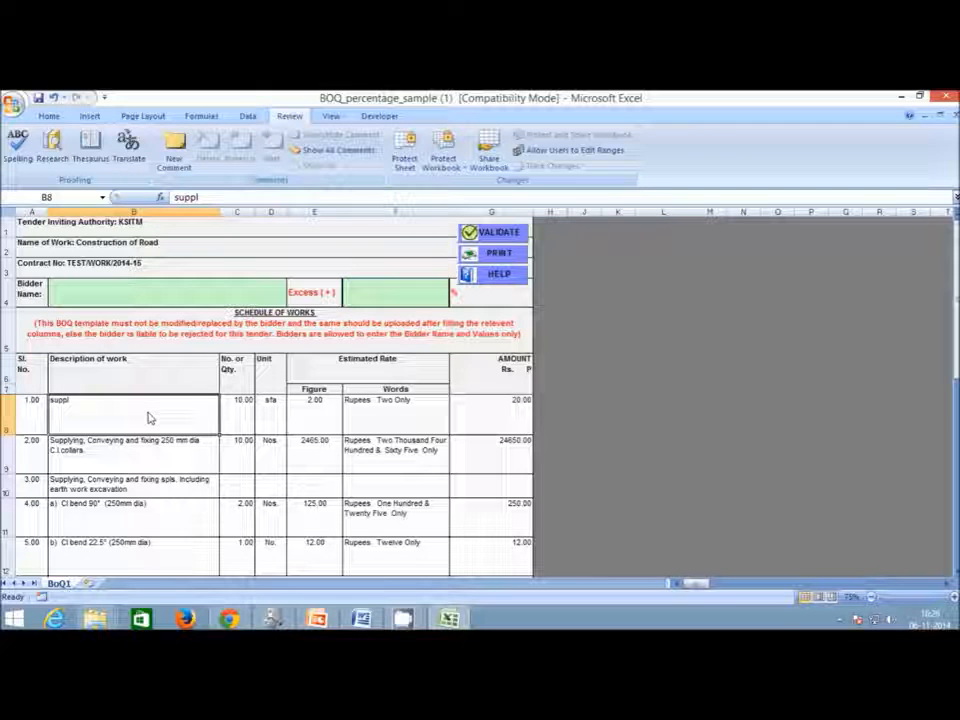
text(Earth Es)
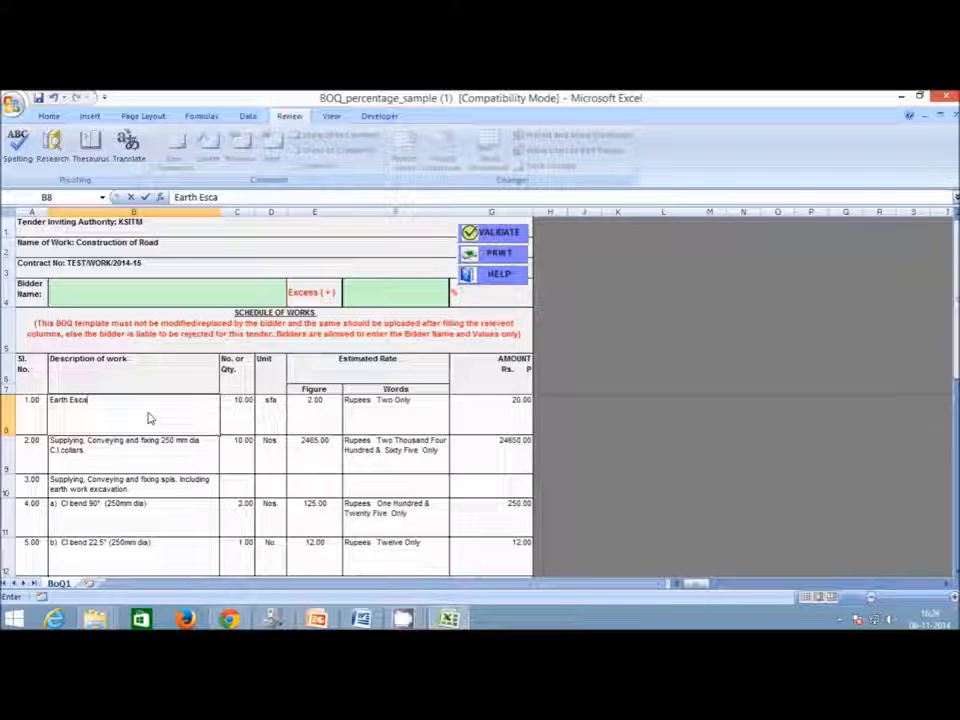
text(cavation)
click(229, 422)
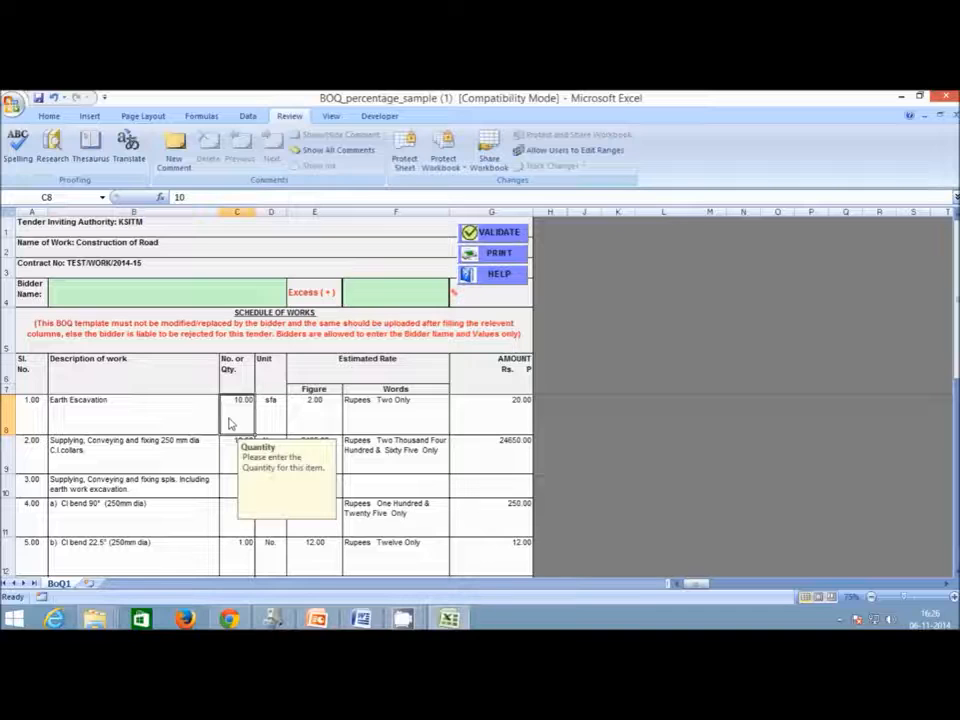
text(1538)
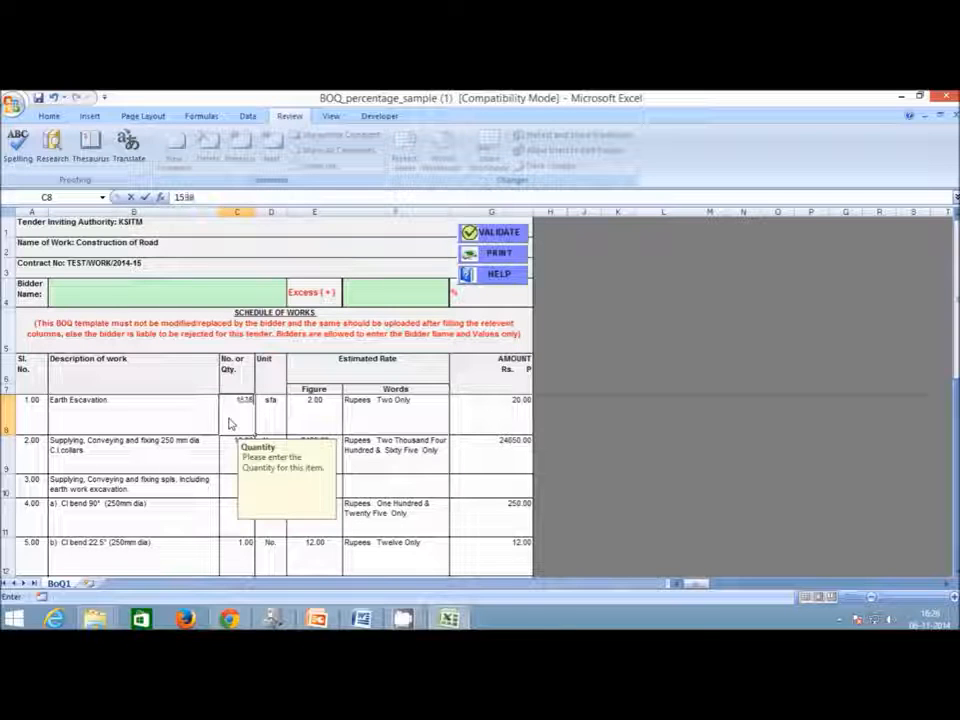
key(Tab)
text(m)
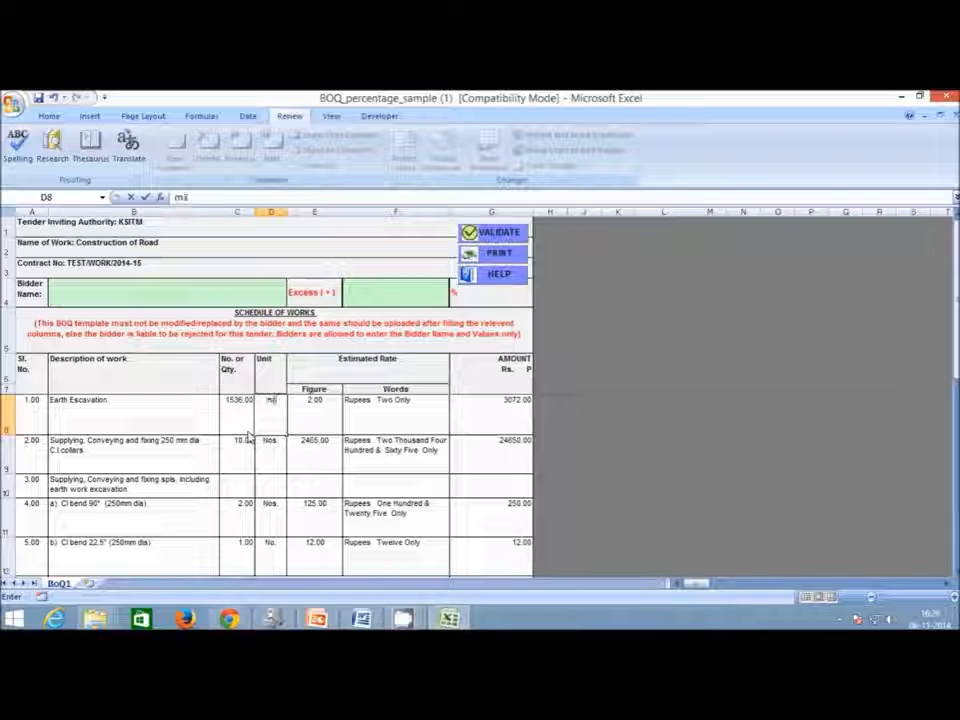
key(BackSpace)
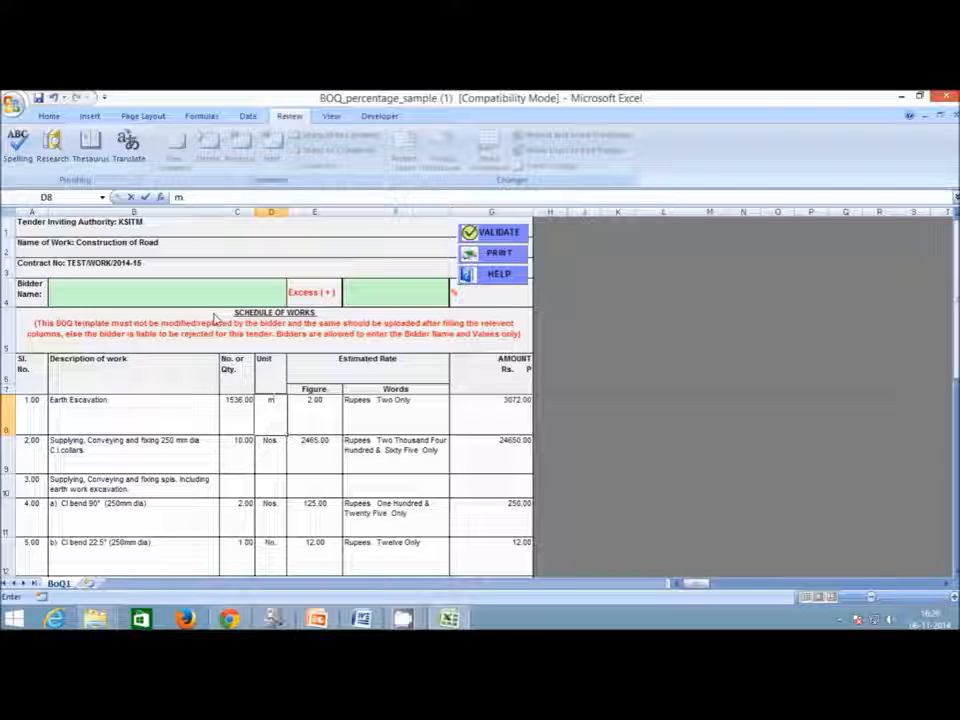
key(Tab)
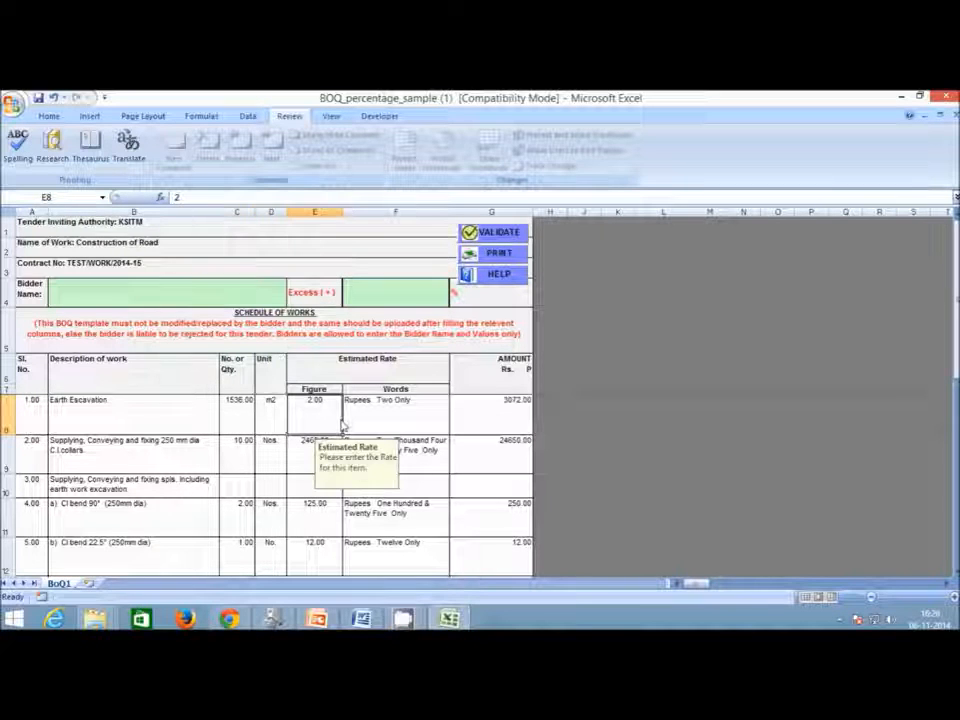
text(456)
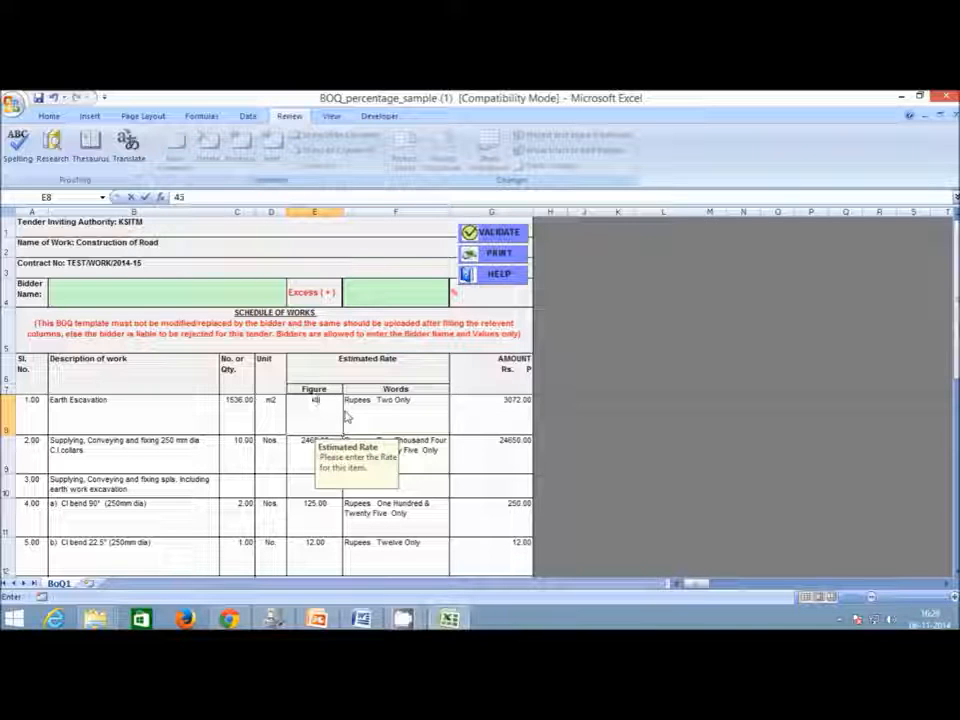
text(1)
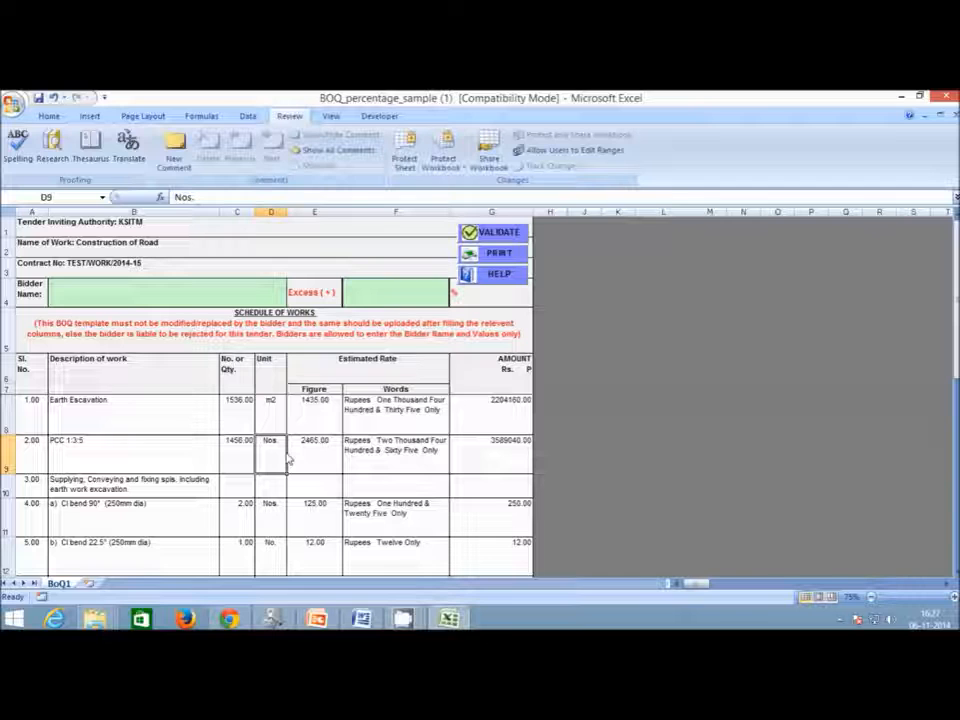
text(m3)
text( m)
text(2)
Give the PCC item a 10 m2 unit and change its G9 amount to =C9*E9/10.
click(326, 452)
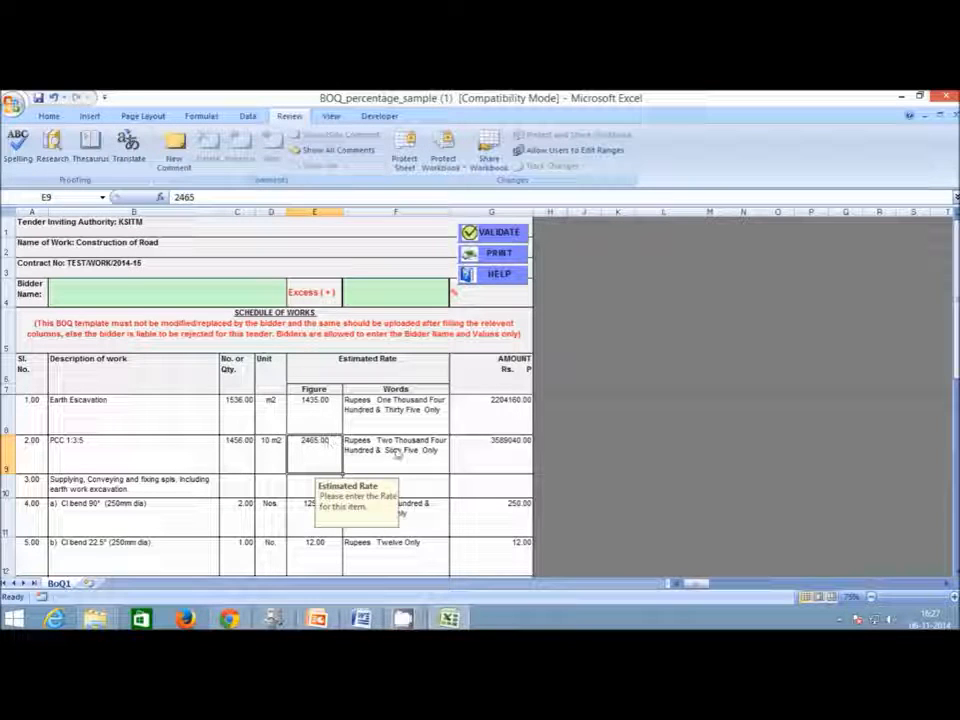
click(520, 464)
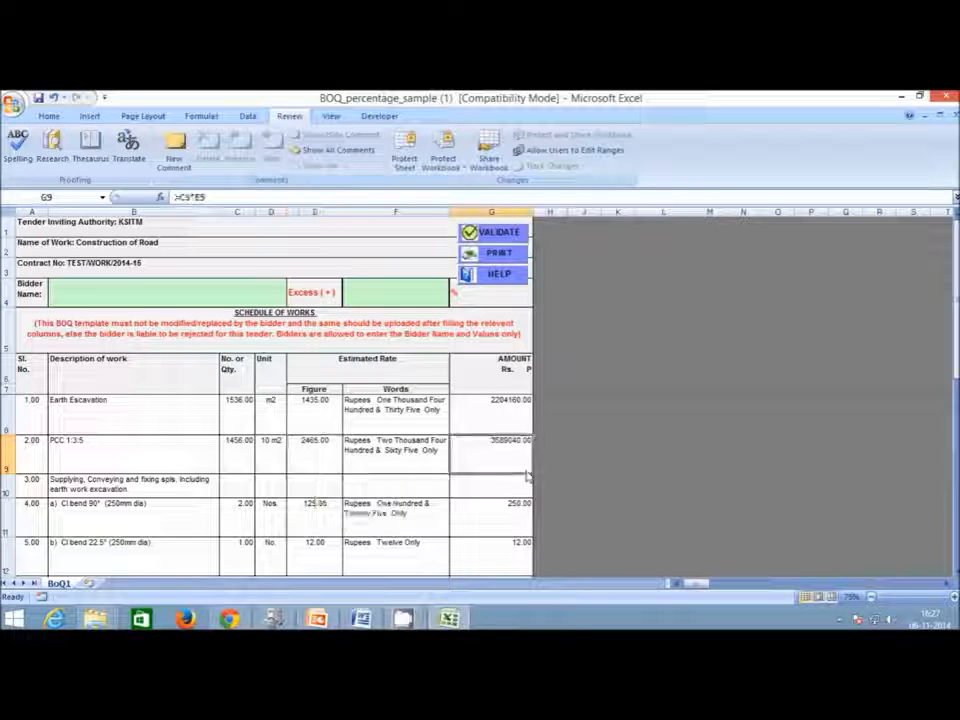
click(229, 199)
text(/10)
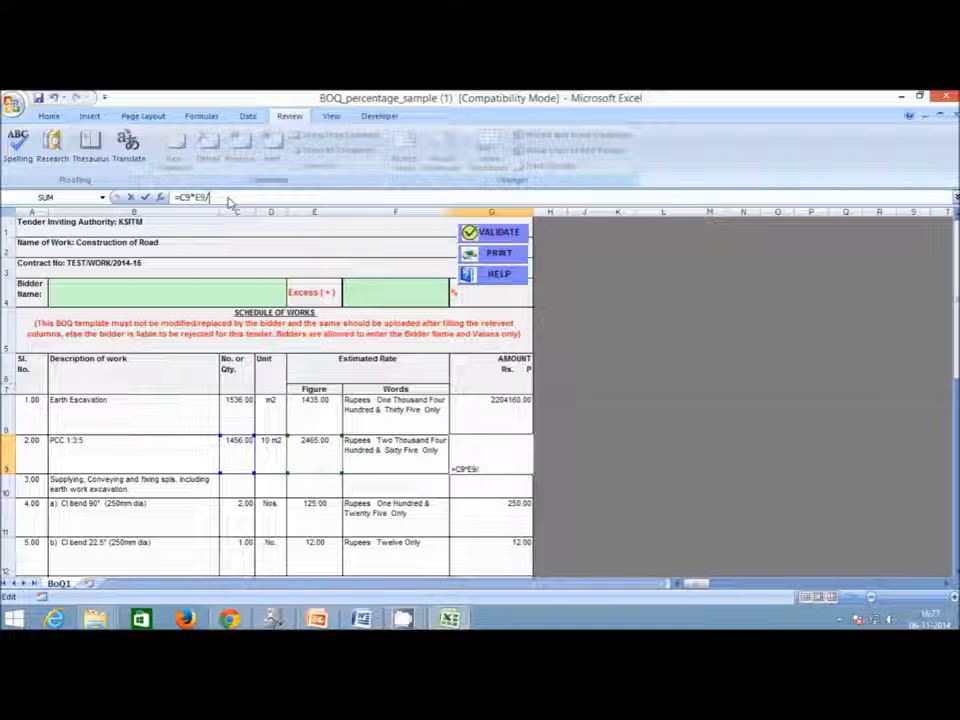
click(147, 198)
click(373, 470)
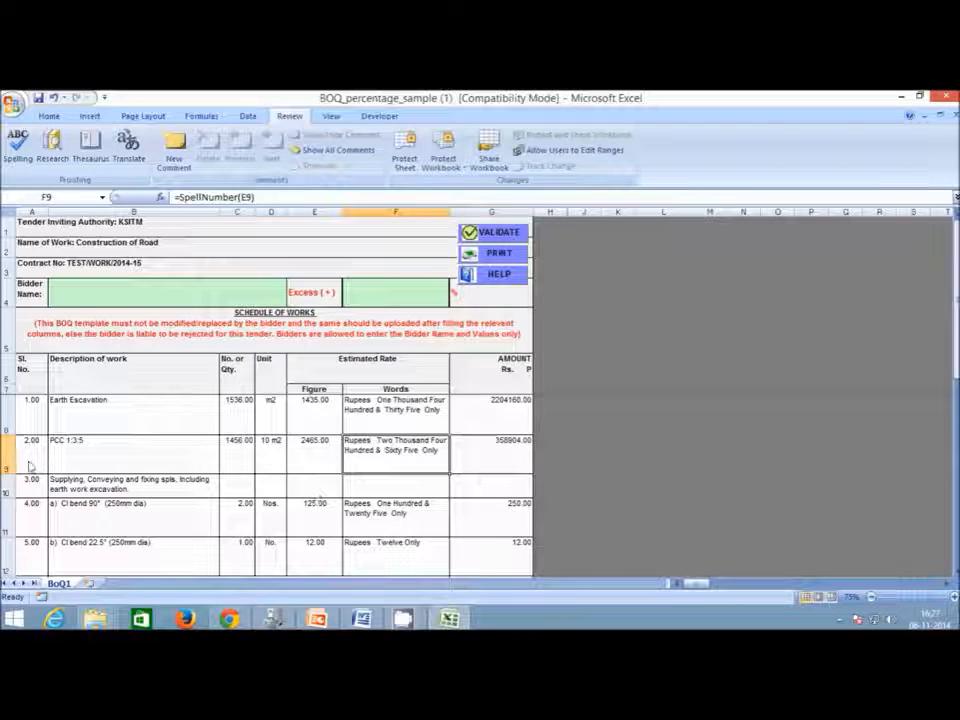
Delete the unused item rows 10 to 14, leaving a 2563064.00 total.
click(92, 486)
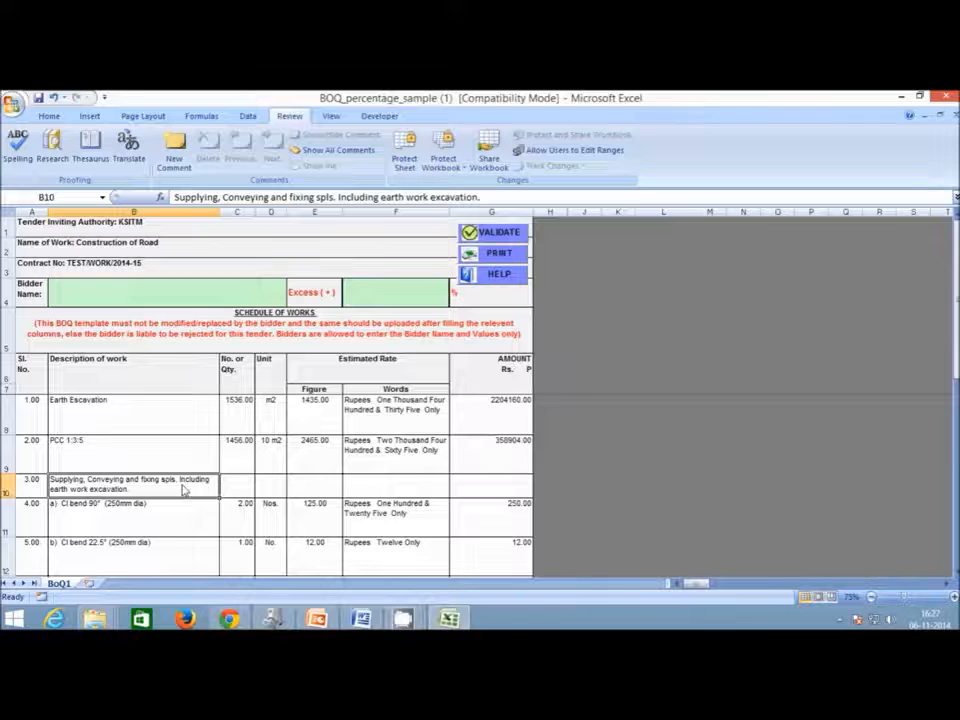
scroll(50, 375, down, 1)
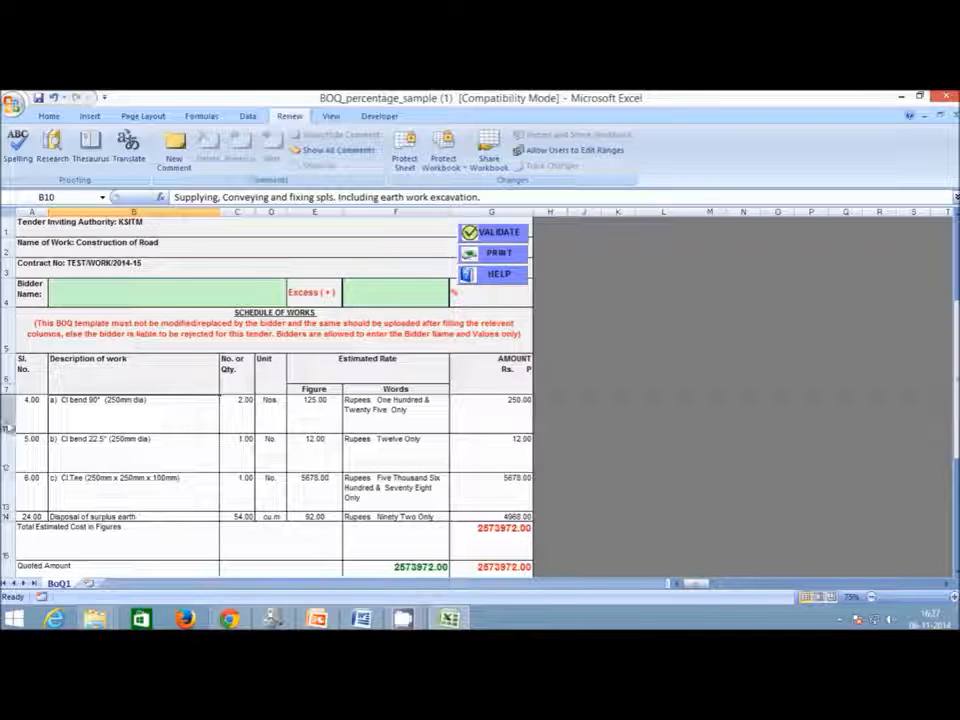
scroll(14, 428, up, 1)
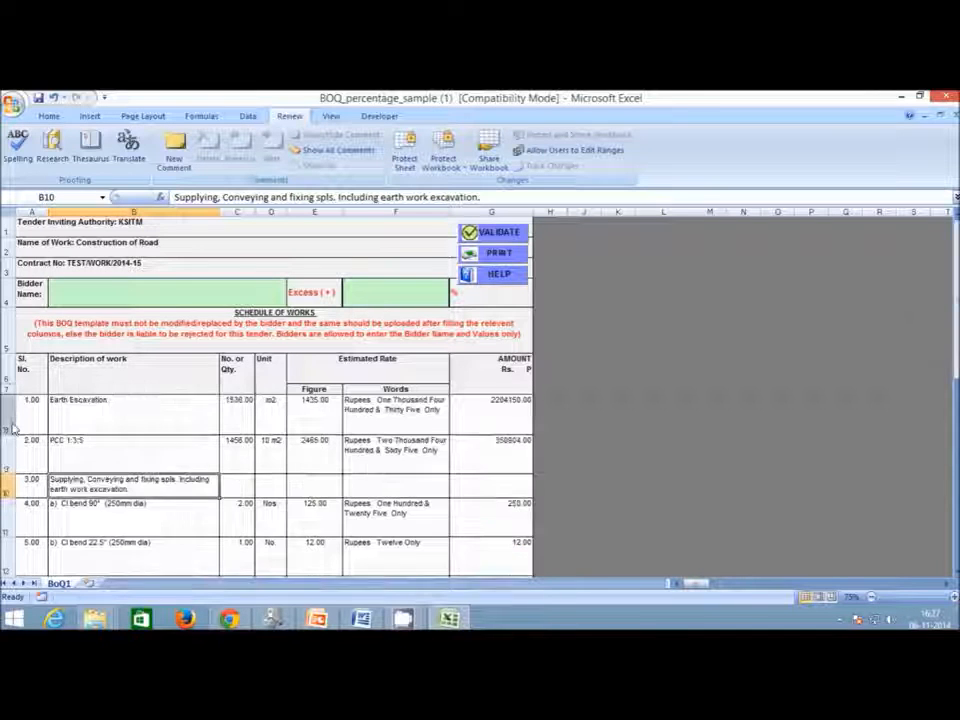
click(137, 512)
drag(6, 491, 12, 540)
right_click(13, 478)
click(92, 379)
scroll(233, 549, up, 1)
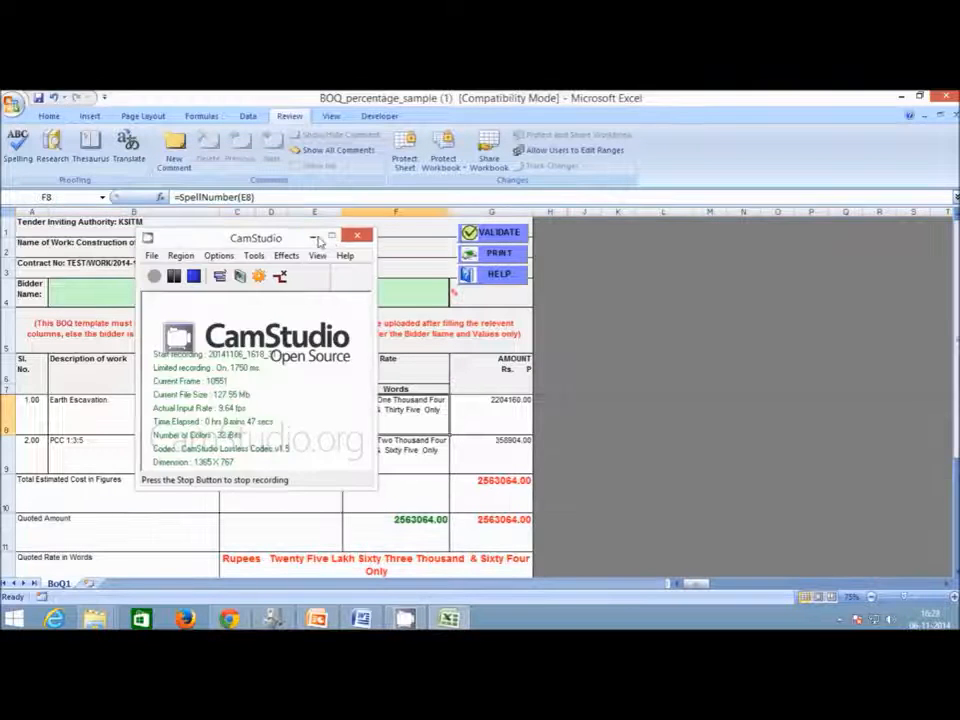
click(321, 232)
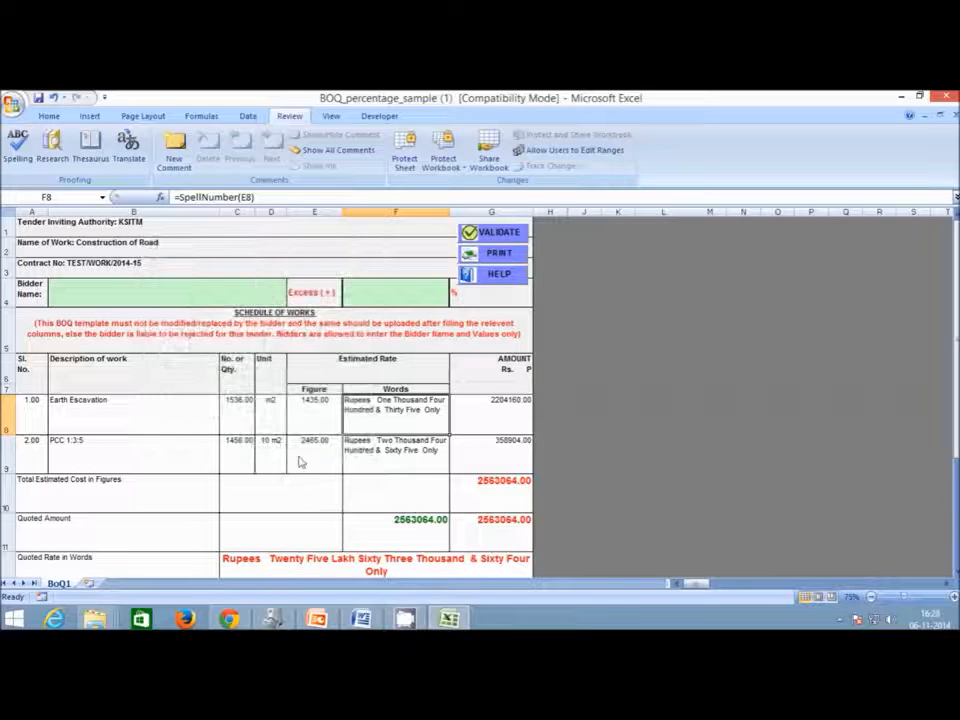
click(512, 234)
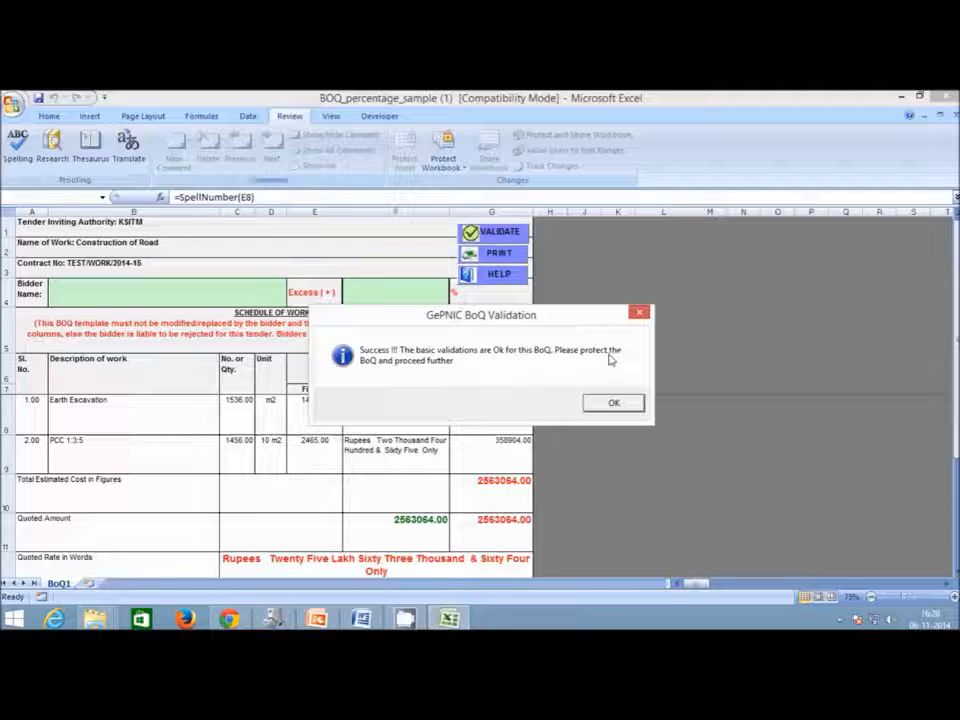
click(612, 404)
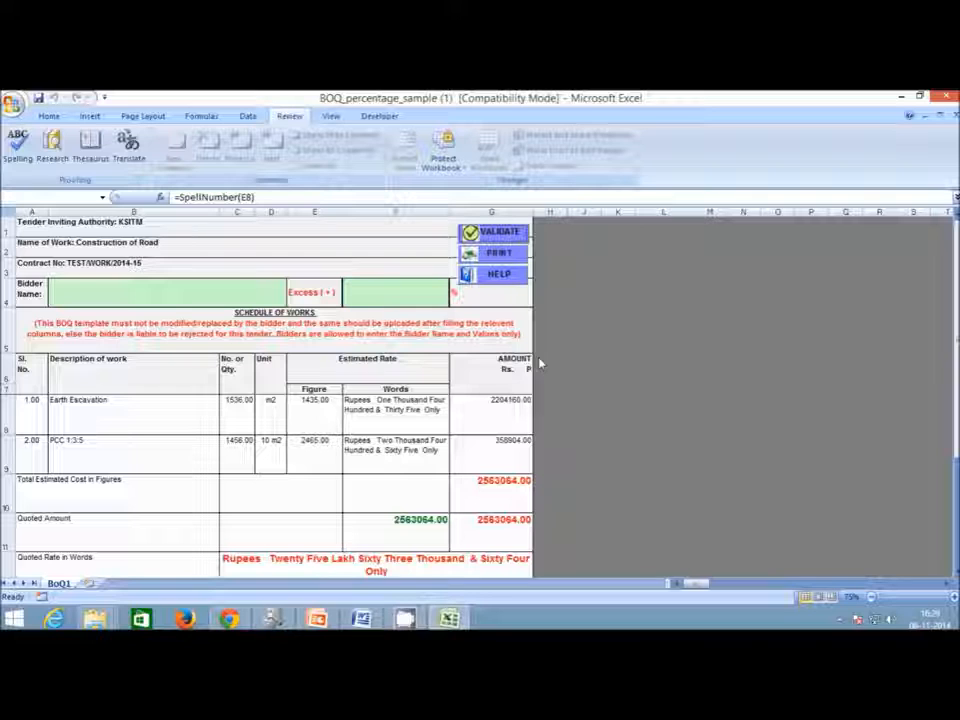
click(492, 234)
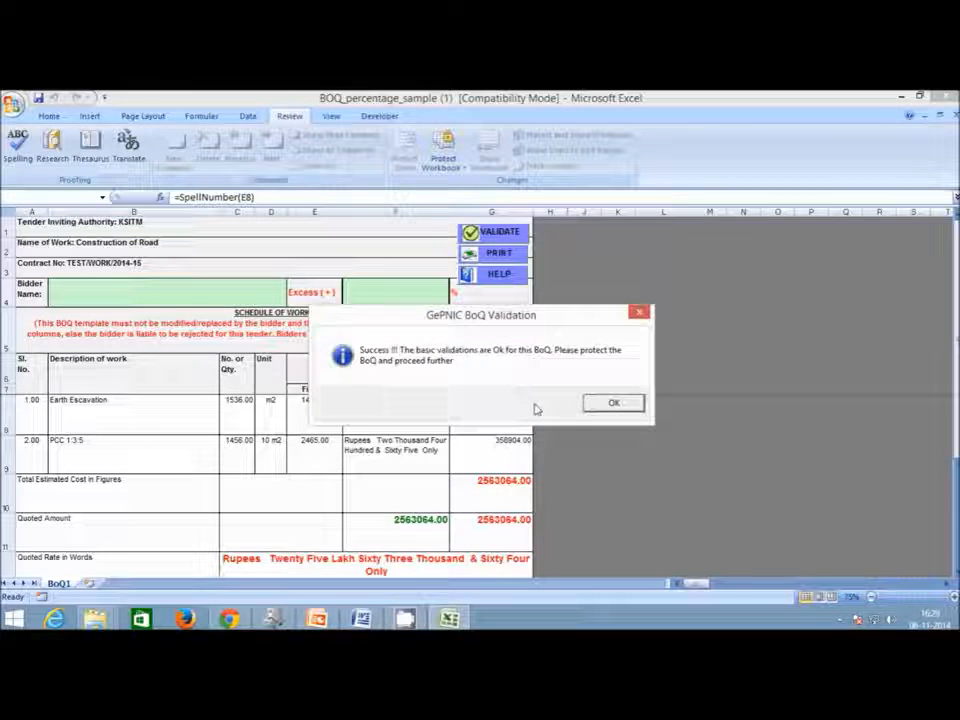
click(594, 404)
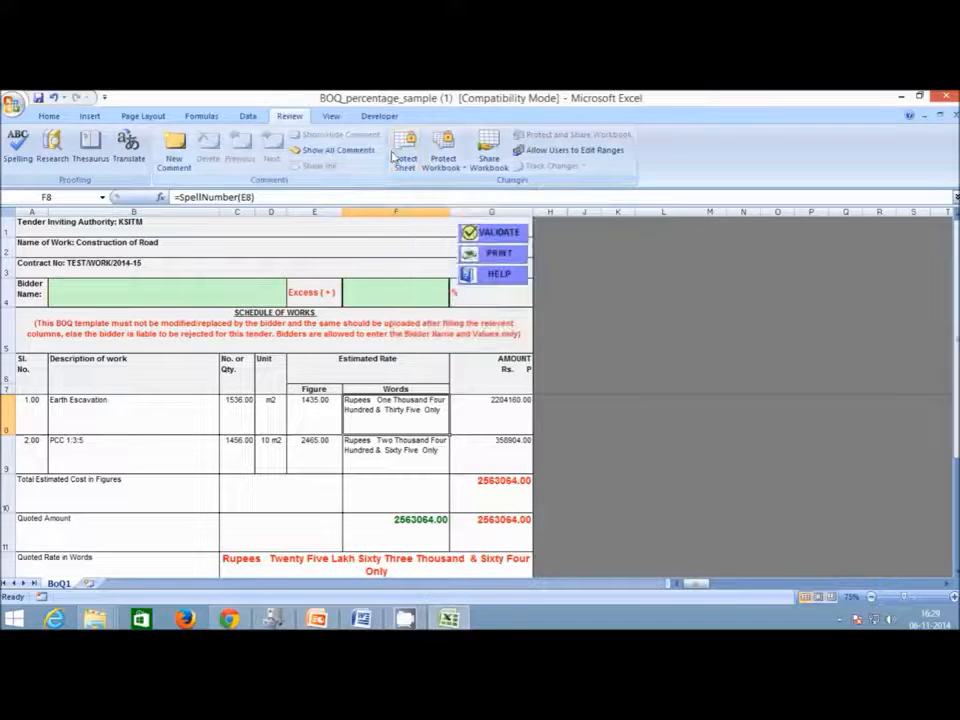
Re-protect the BoQ1 sheet with a password, entered and confirmed twice.
click(403, 157)
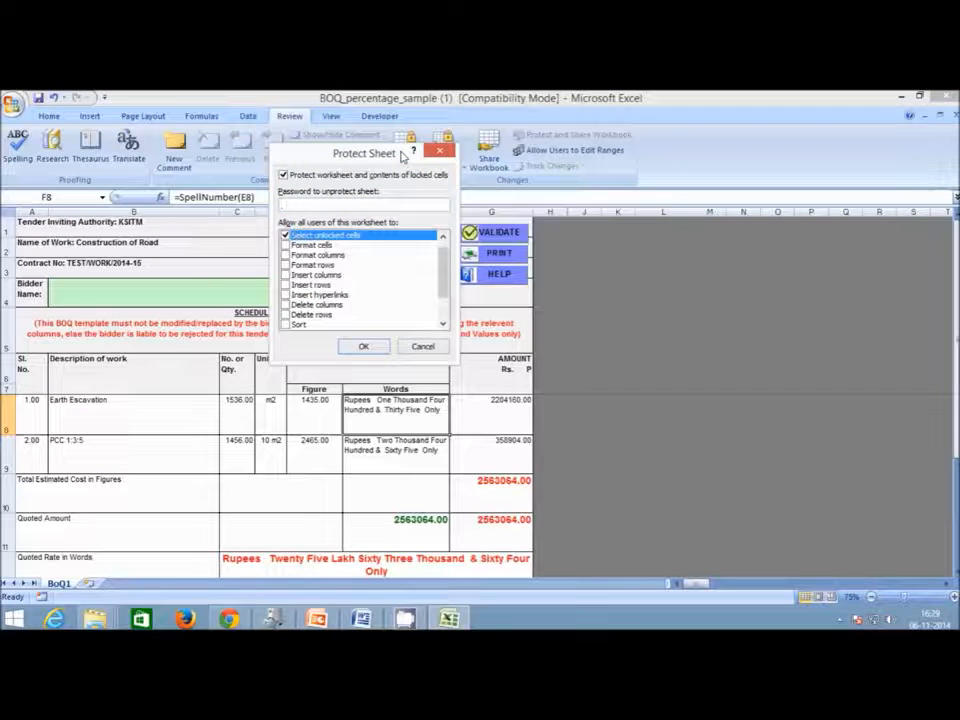
text(•)
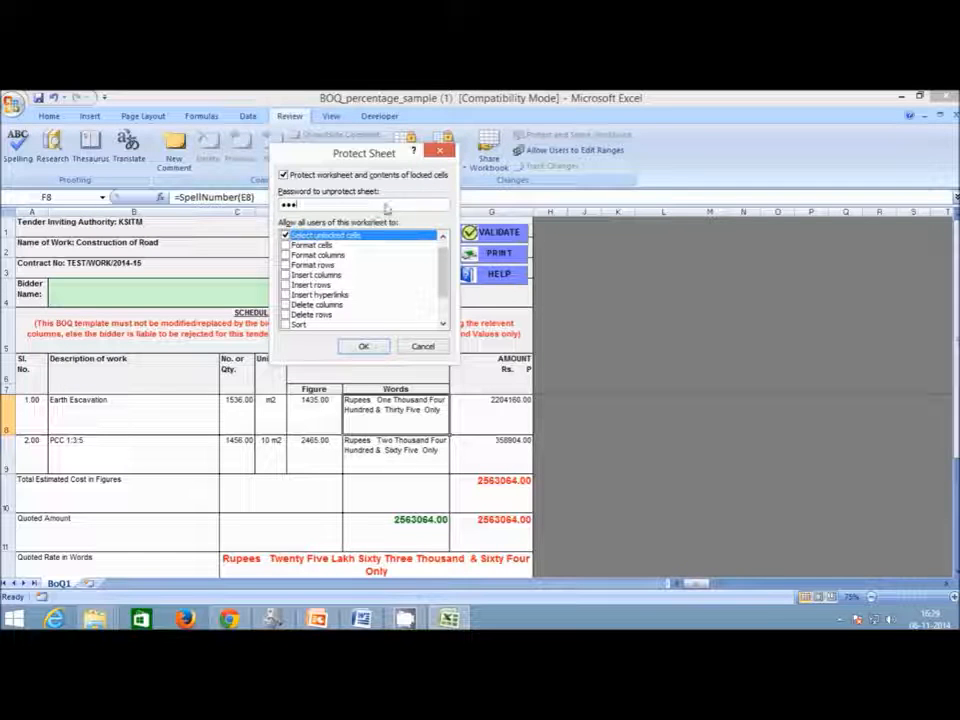
click(364, 347)
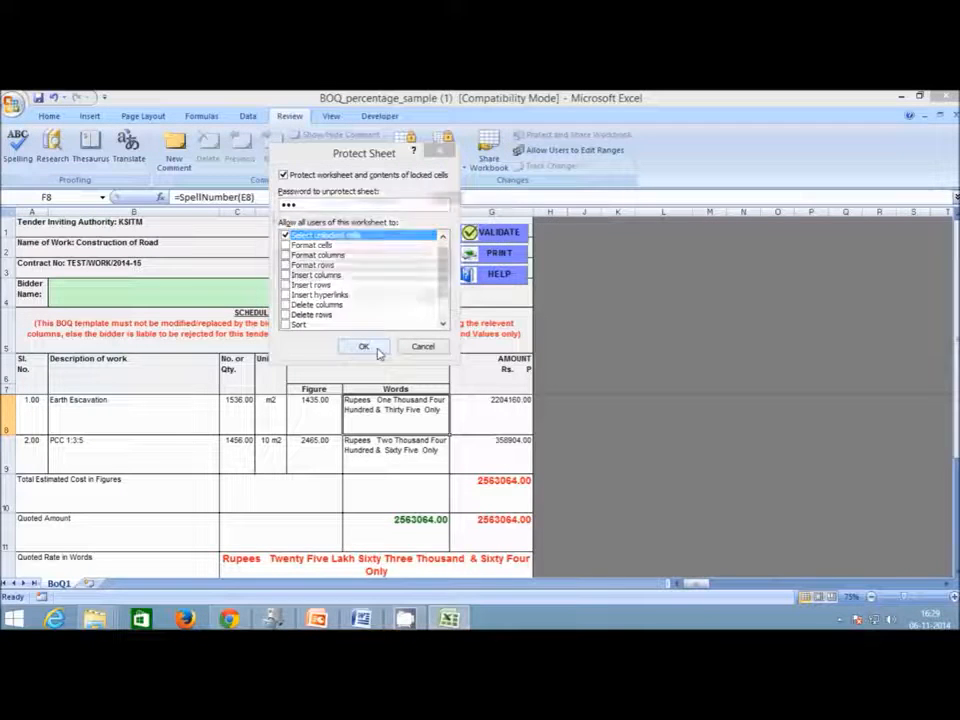
text(••)
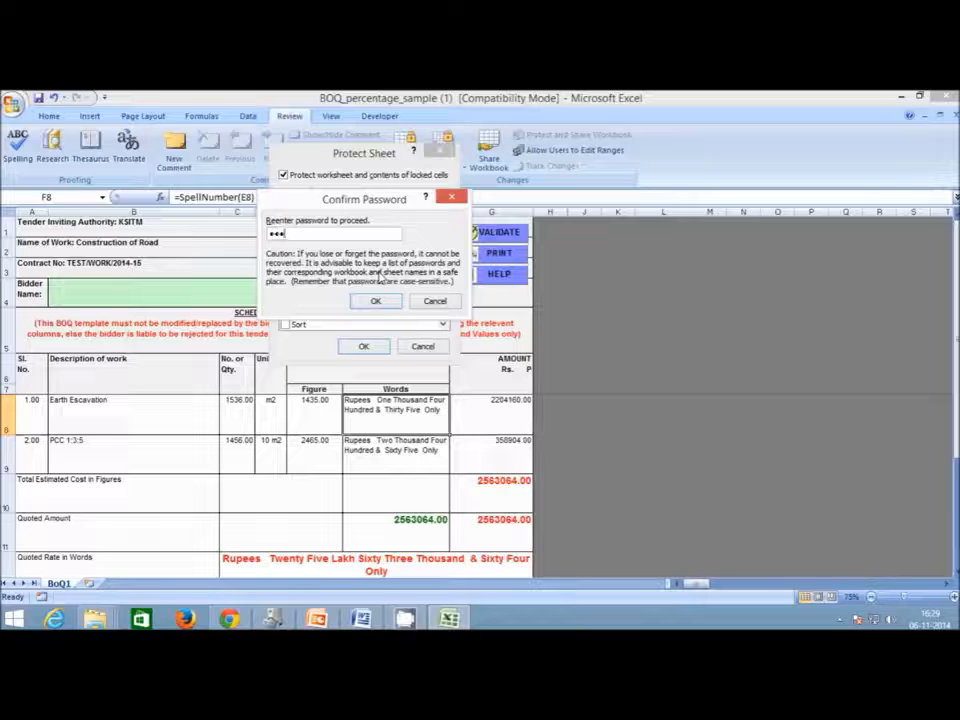
click(376, 301)
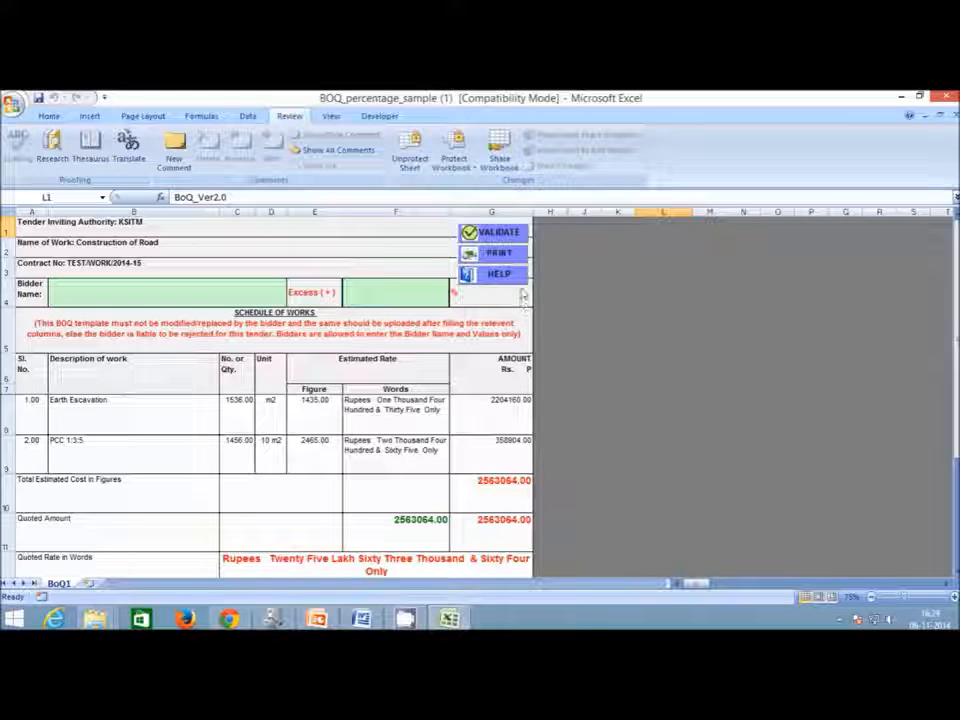
Save the workbook as BOQ in the Desktop eTender folder and close Excel.
click(12, 105)
click(45, 261)
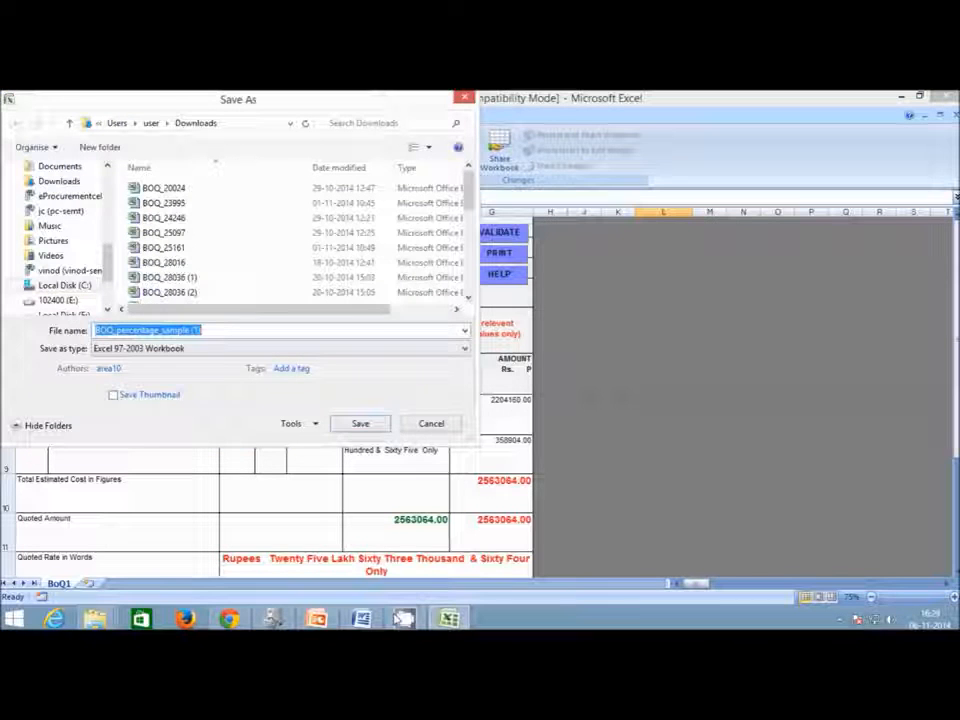
scroll(60, 240, up, 3)
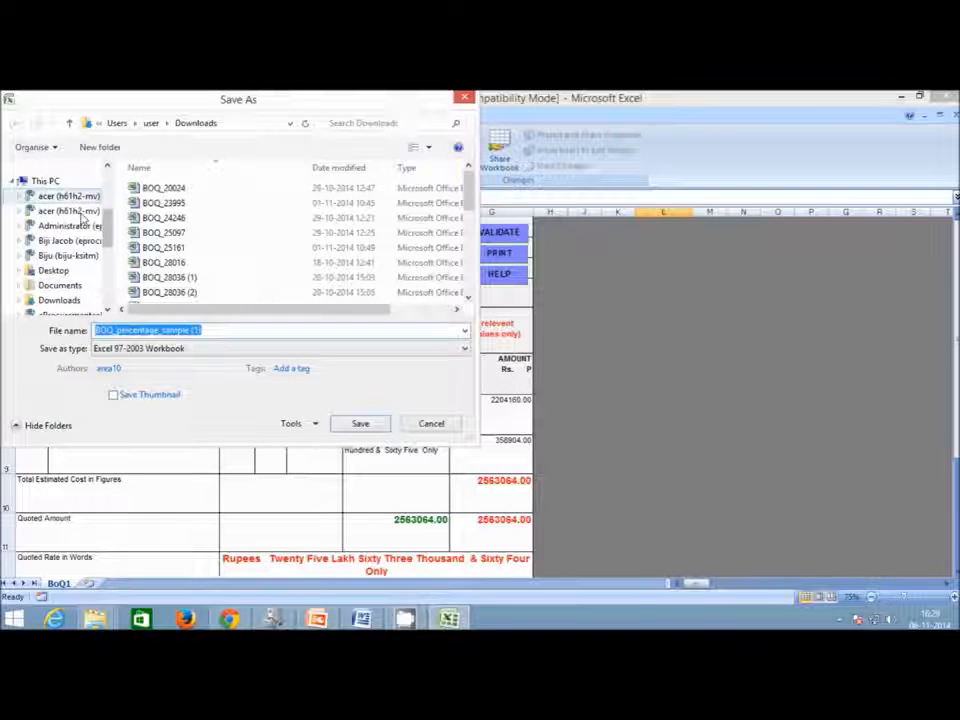
click(55, 270)
double_click(141, 200)
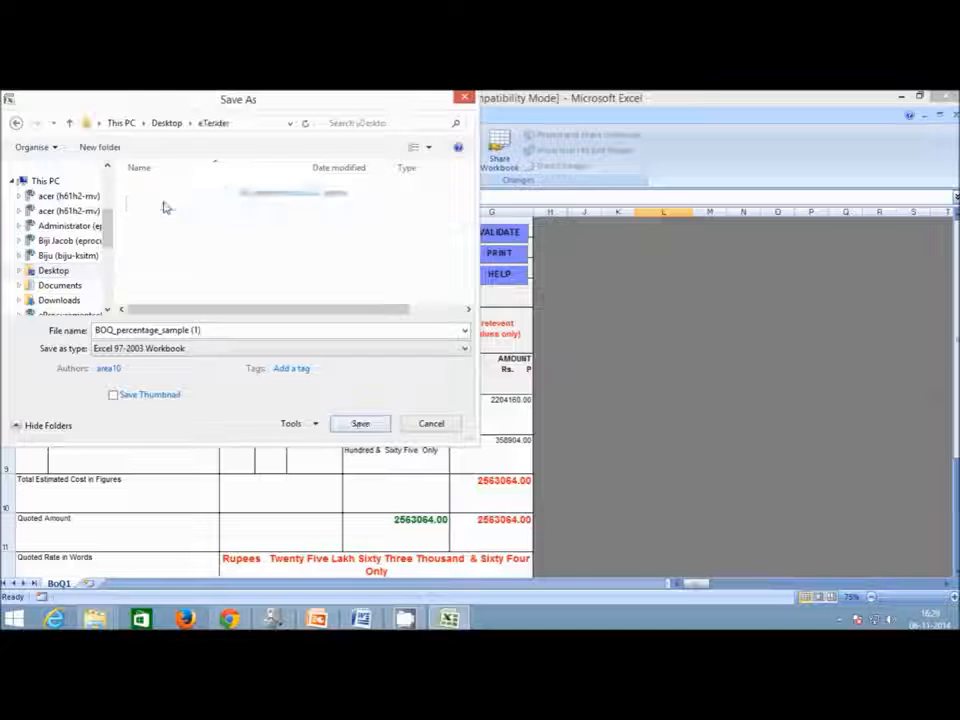
drag(122, 331, 302, 335)
key(BackSpace)
key(BackSpace)
key(BackSpace)
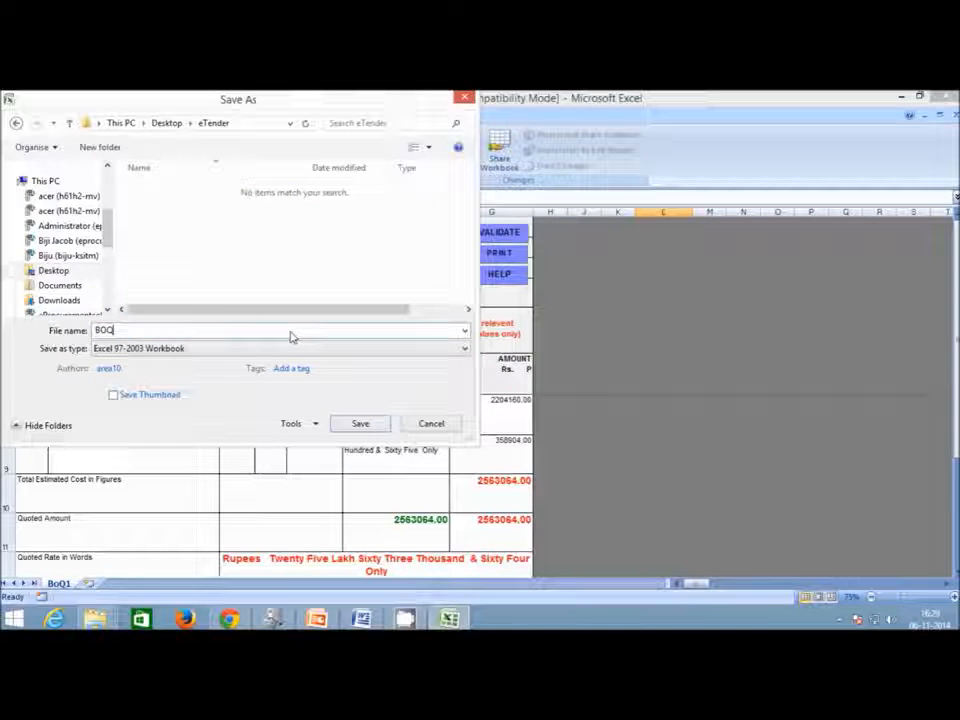
text(Q)
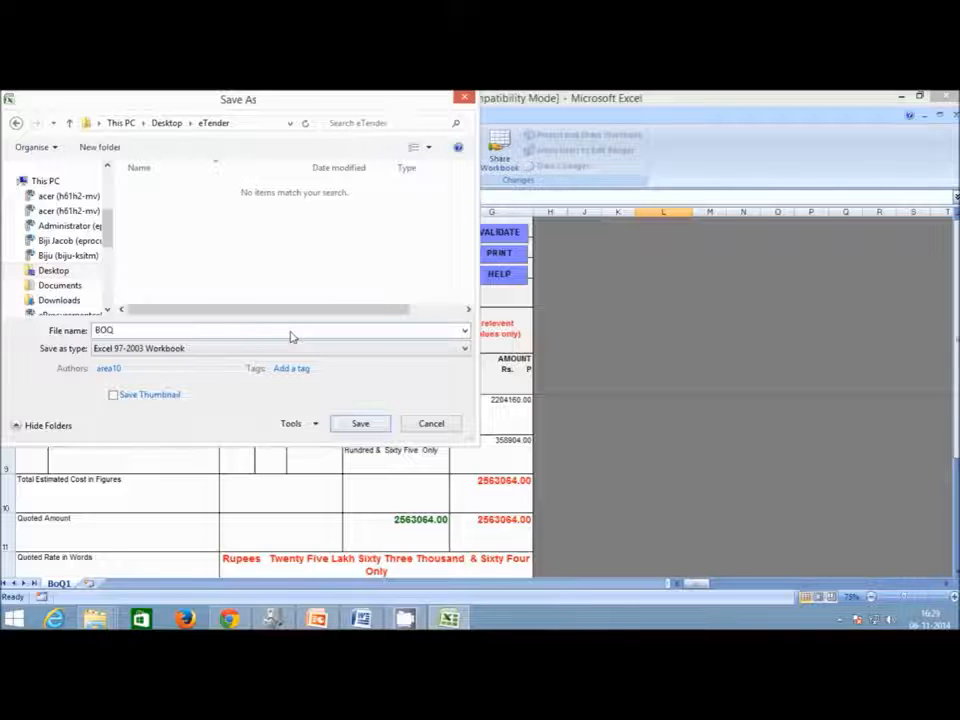
key(Return)
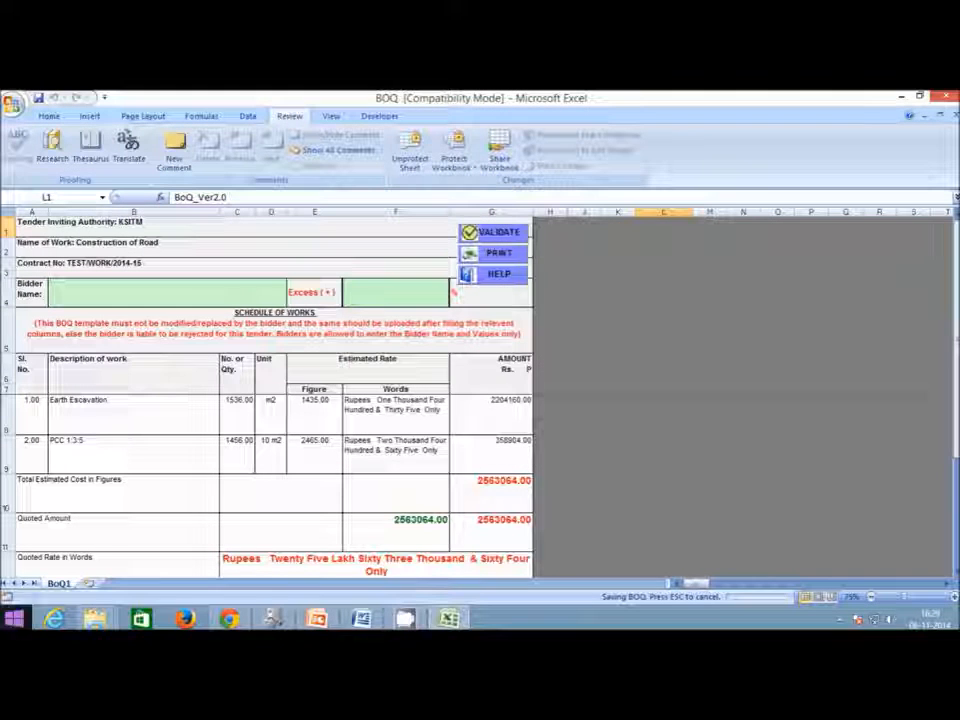
click(950, 99)
Dismiss the closing warning and return to the Kerala eTenders home page, zoomed in.
click(606, 416)
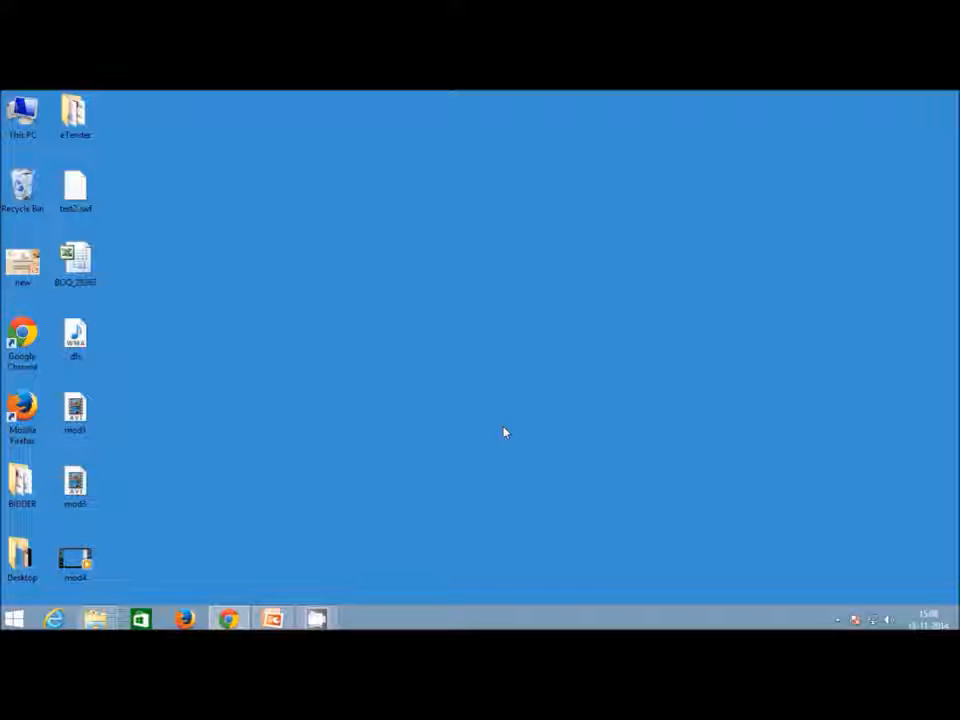
click(236, 614)
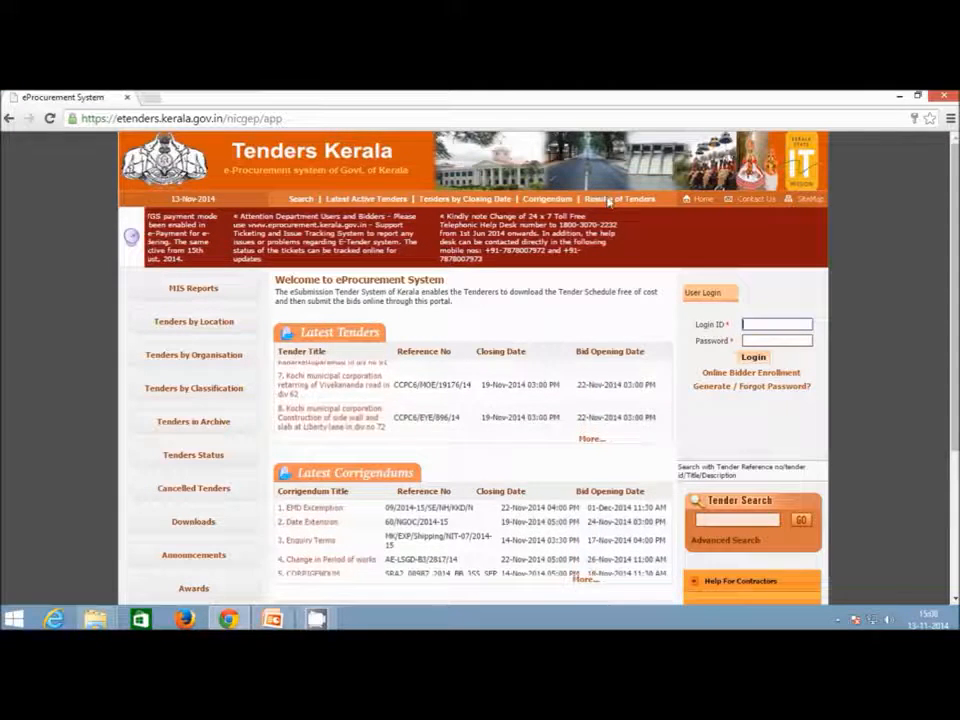
click(799, 327)
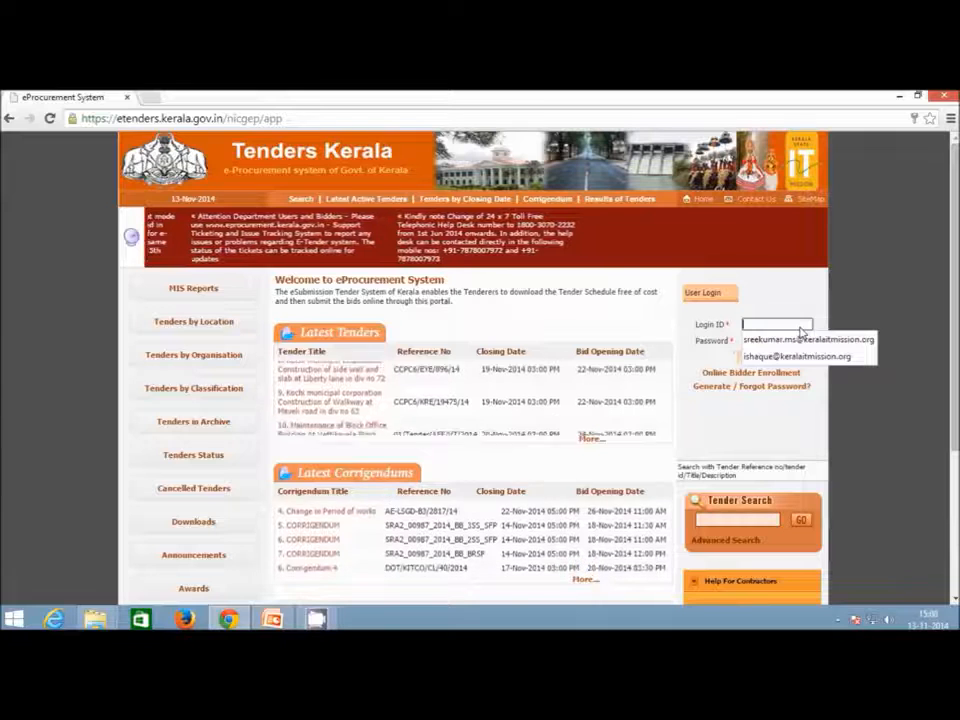
click(651, 336)
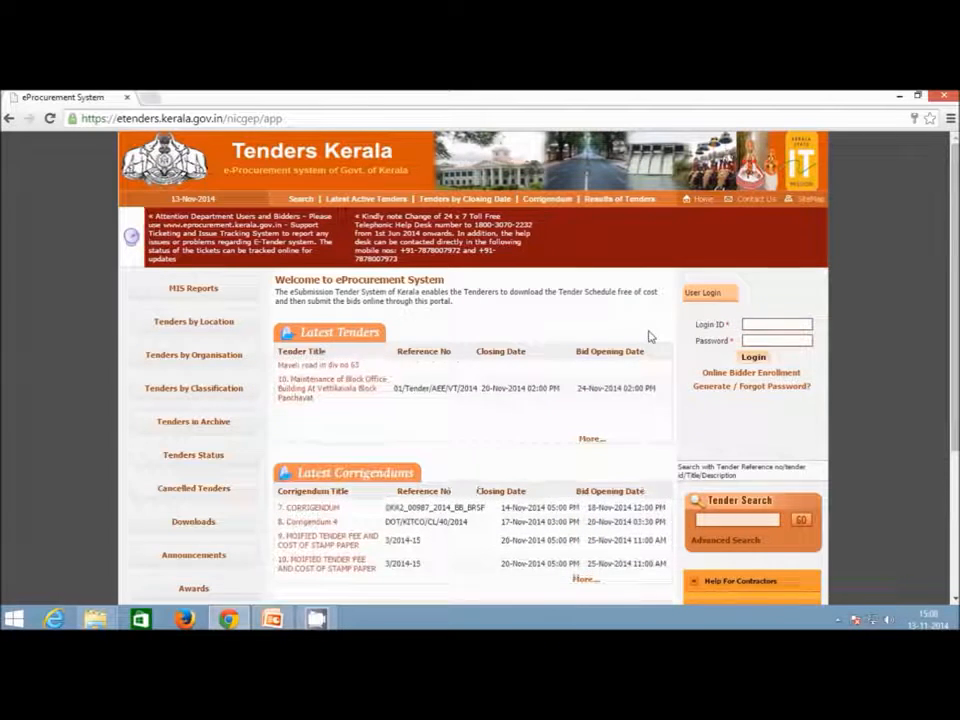
key(ctrl+plus)
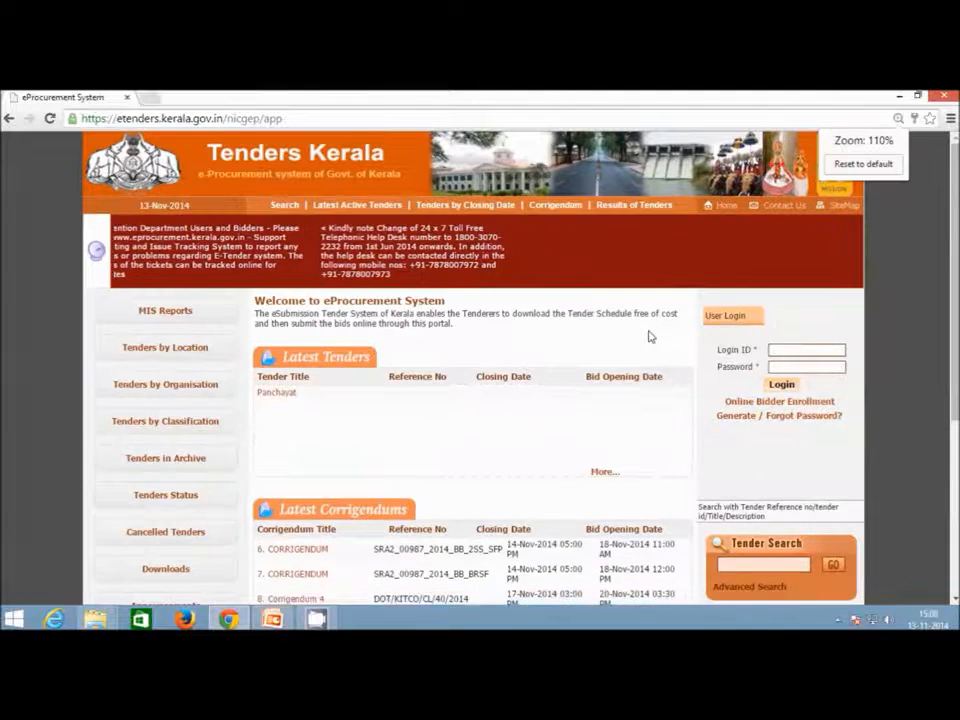
Fill the login form with the saved login ID and retype the account password.
click(786, 354)
text(sku)
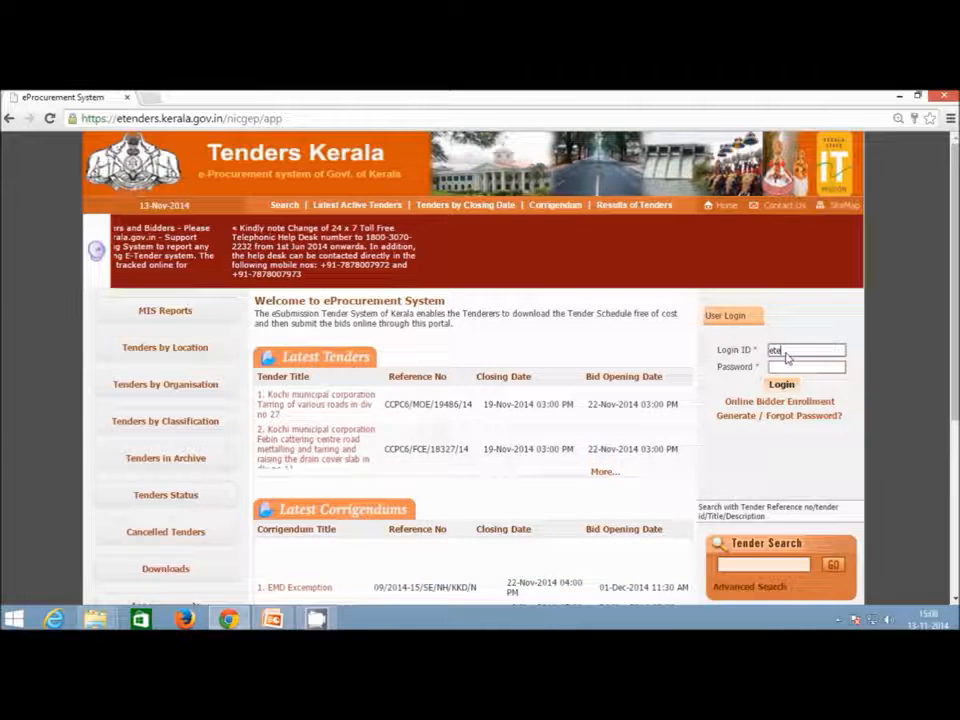
key(BackSpace)
key(BackSpace)
key(BackSpace)
text(s)
key(Down)
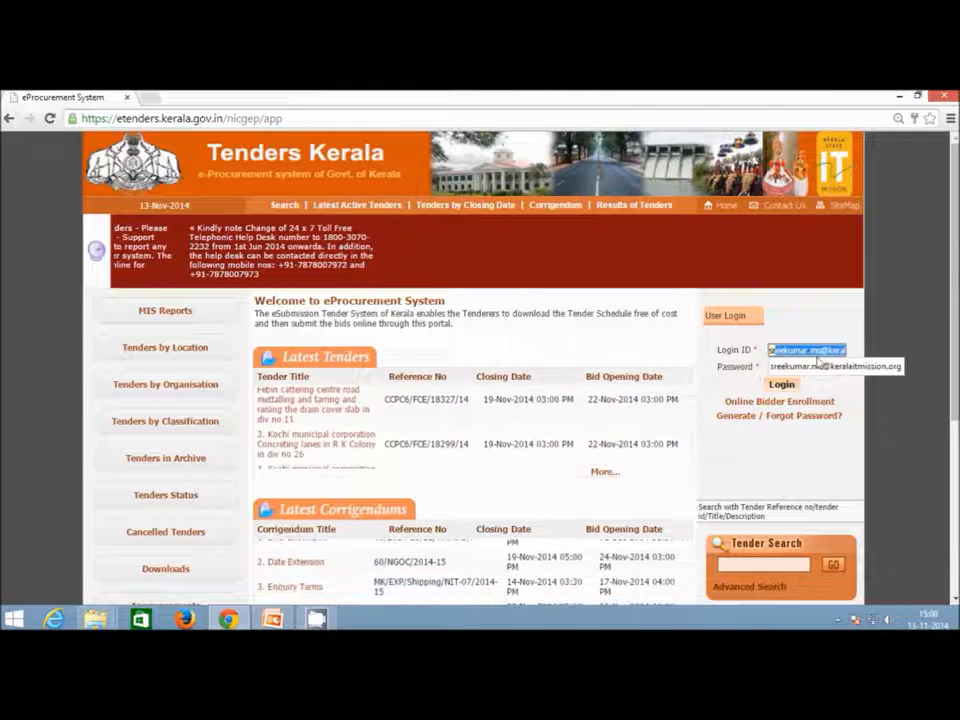
click(787, 366)
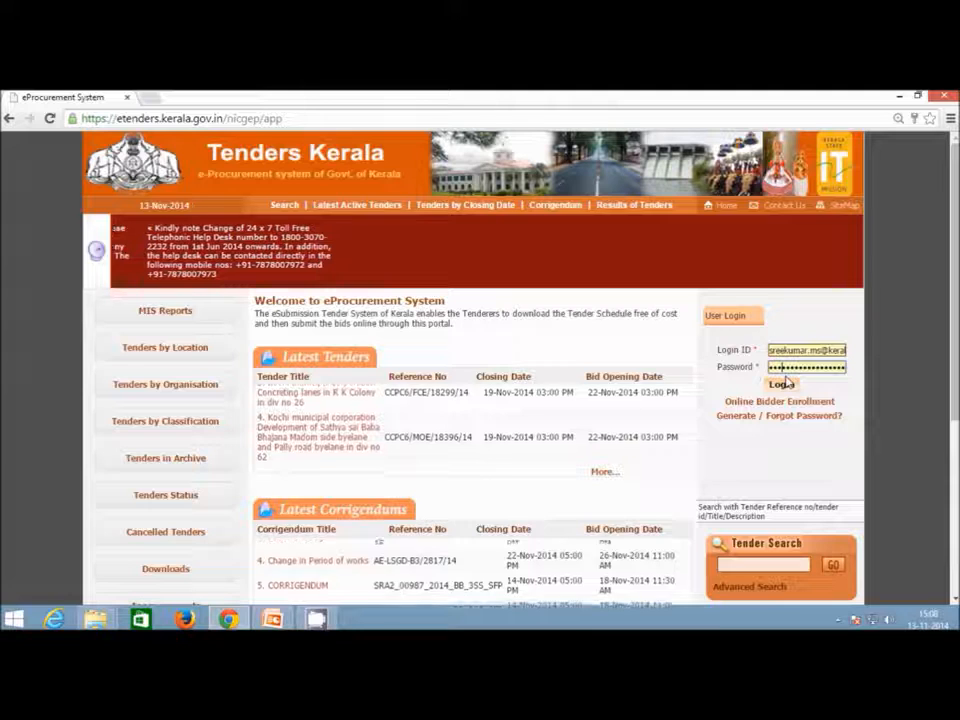
key(Tab)
text(•••••••••)
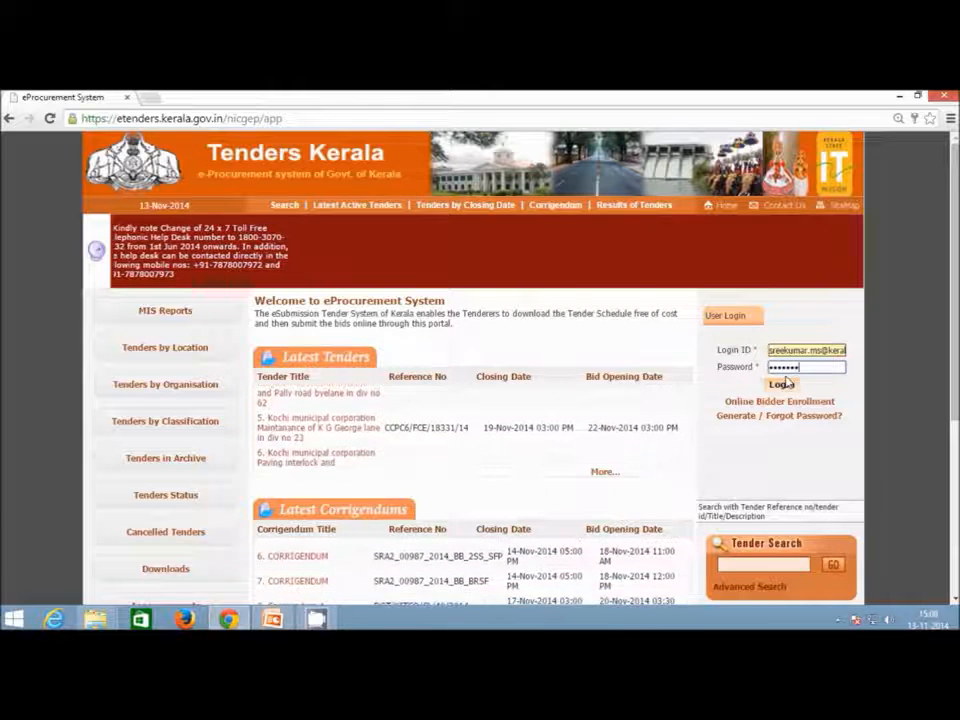
Sign in, allow the Java signing applet to run, and authenticate with the DSC token PIN.
click(784, 384)
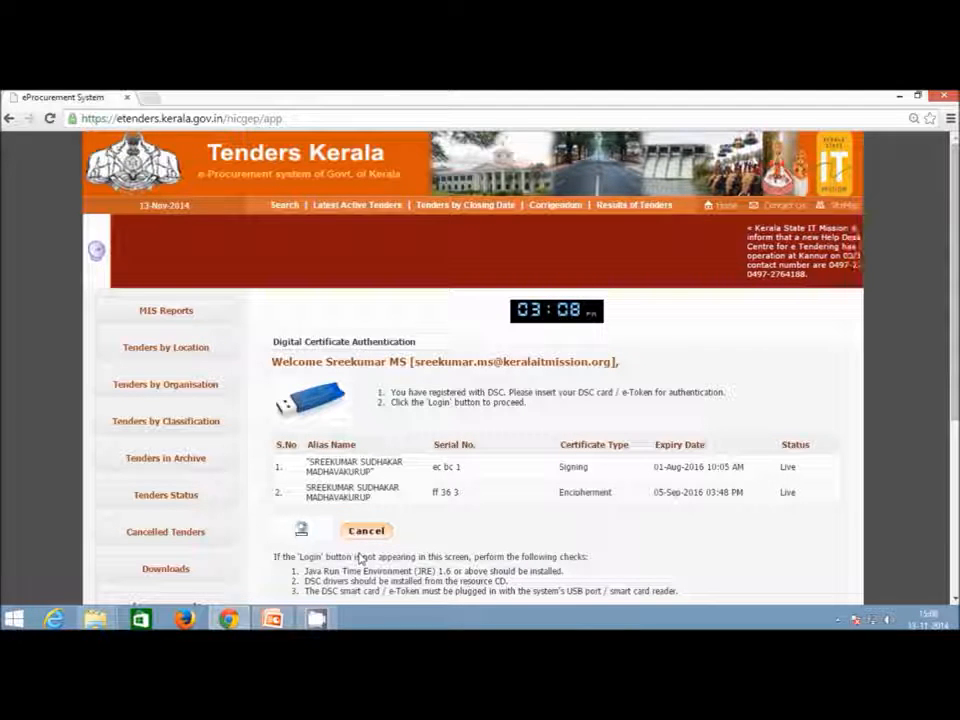
click(578, 398)
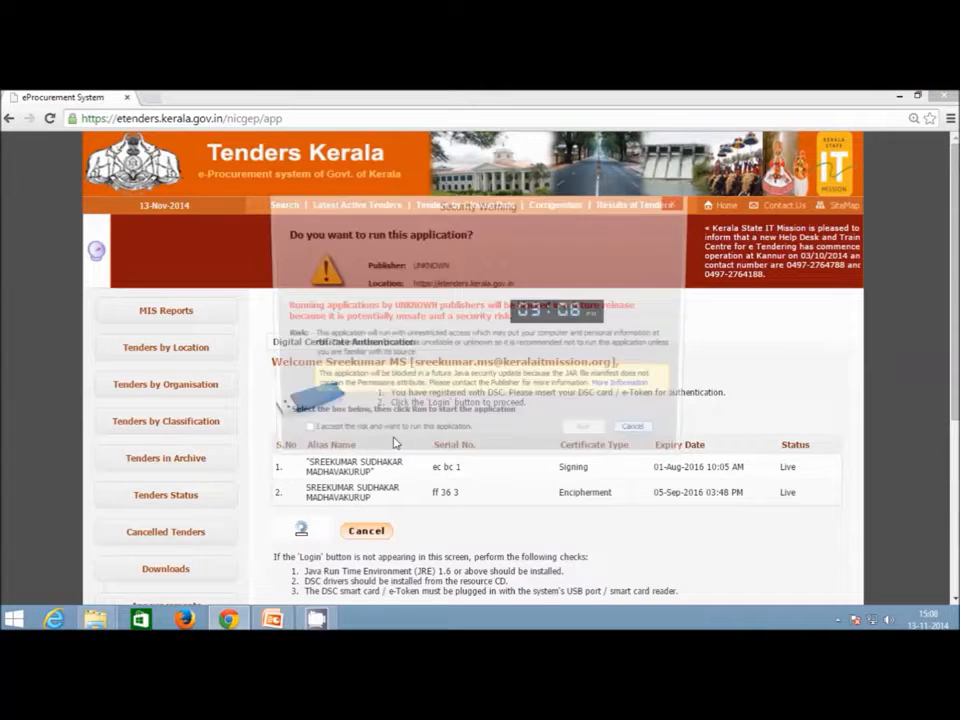
click(298, 433)
click(589, 433)
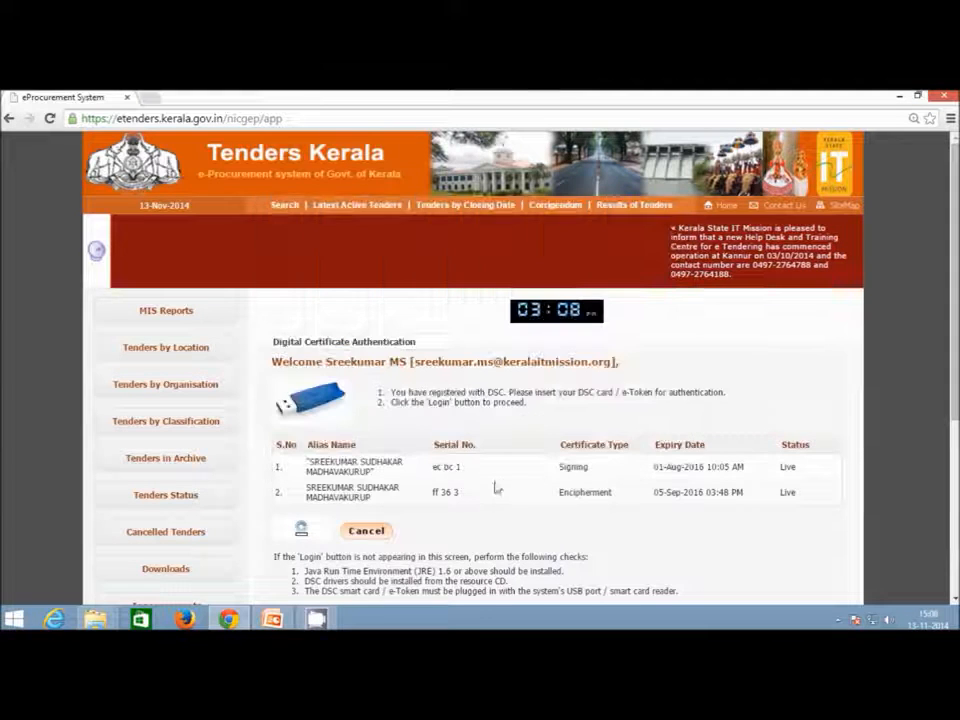
click(303, 531)
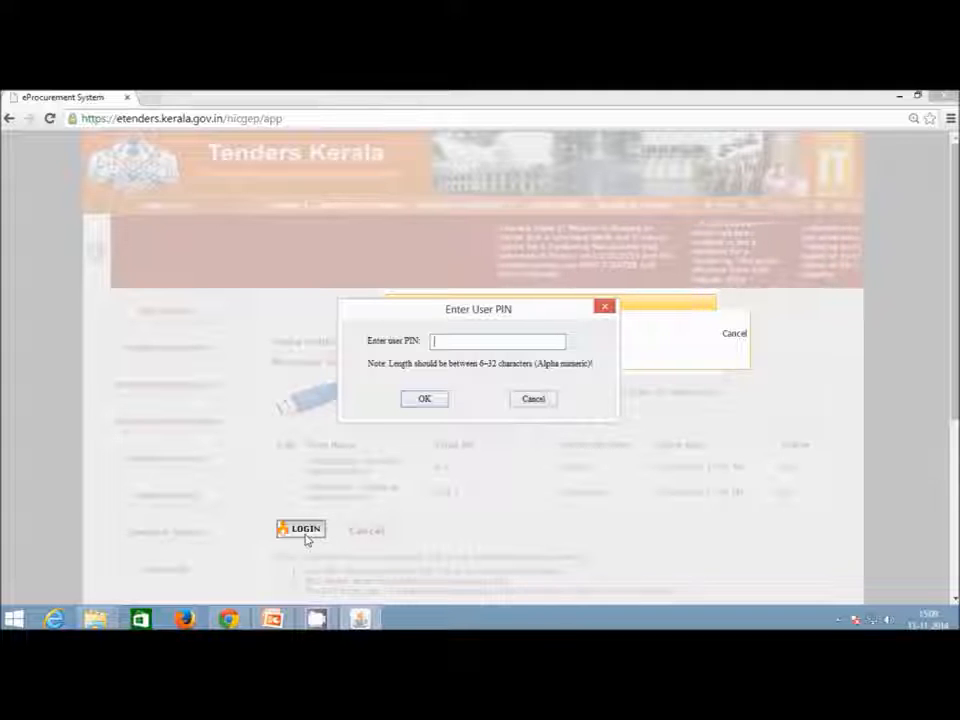
text(****)
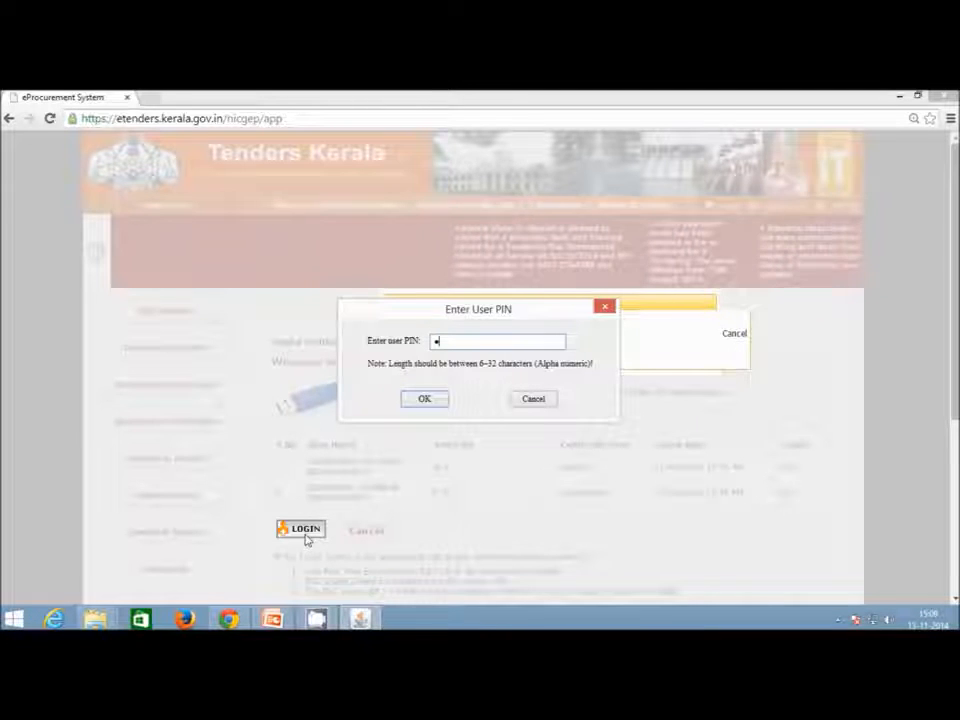
text(****)
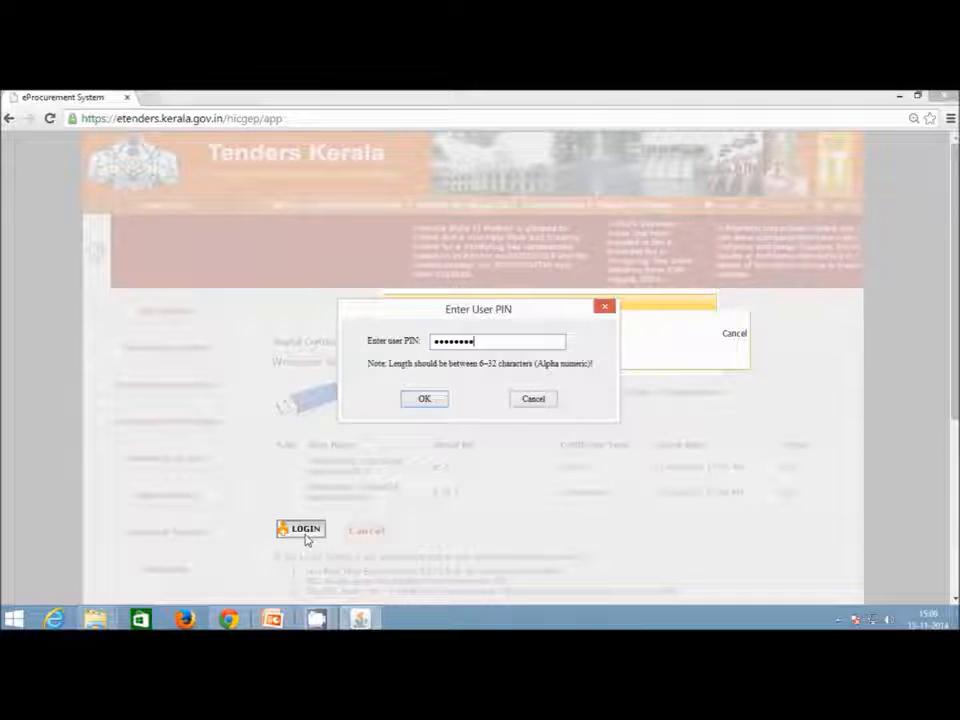
key(Return)
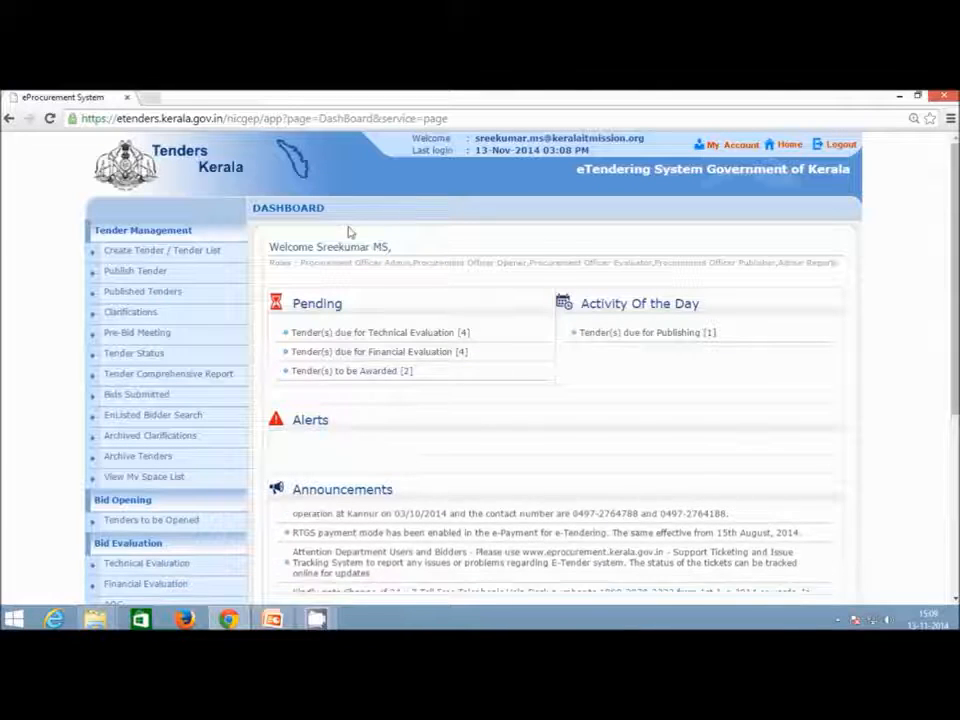
Open the Create Tender / Tender List page and look through the tender list.
click(203, 255)
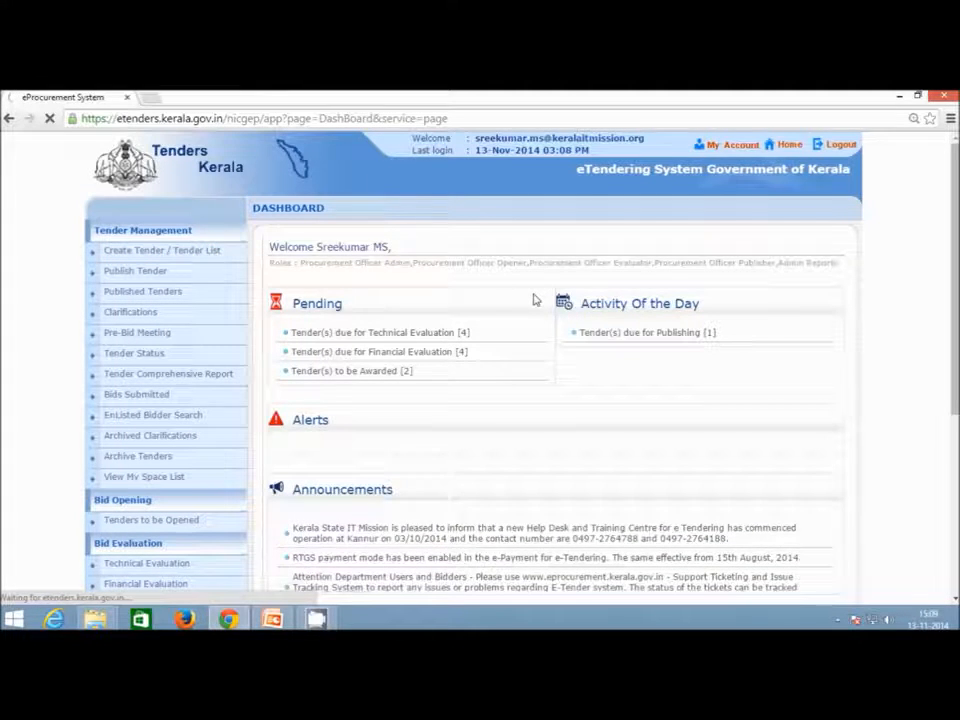
scroll(546, 308, down, 5)
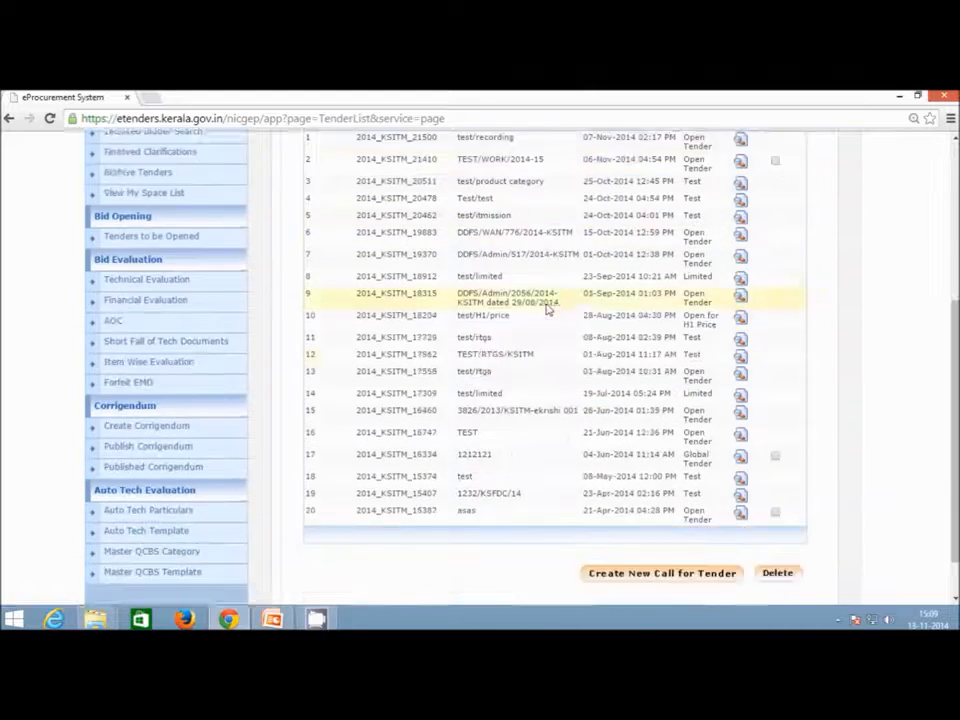
scroll(776, 416, up, 5)
scroll(773, 403, down, 5)
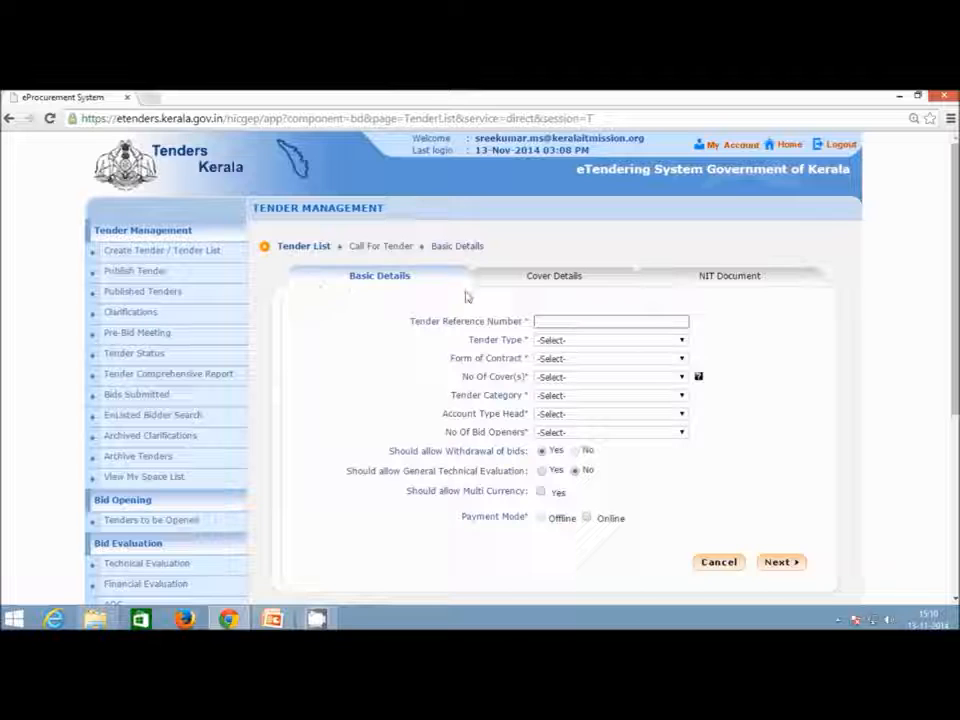
Fill the tender reference number with test/recording and set the tender type to Open Tender.
click(583, 325)
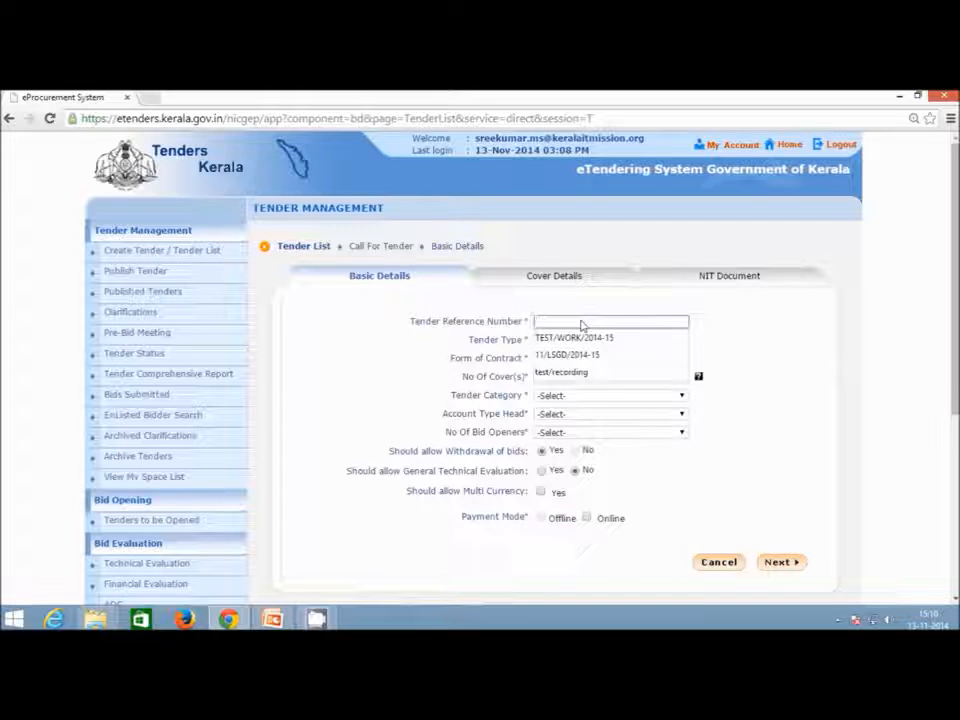
click(594, 373)
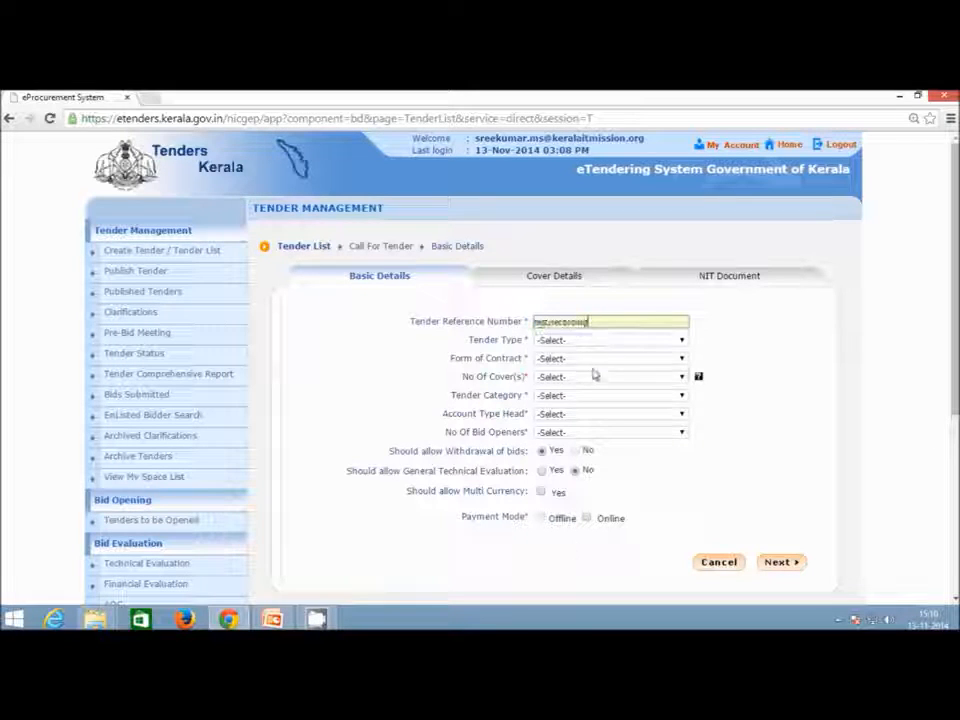
click(678, 343)
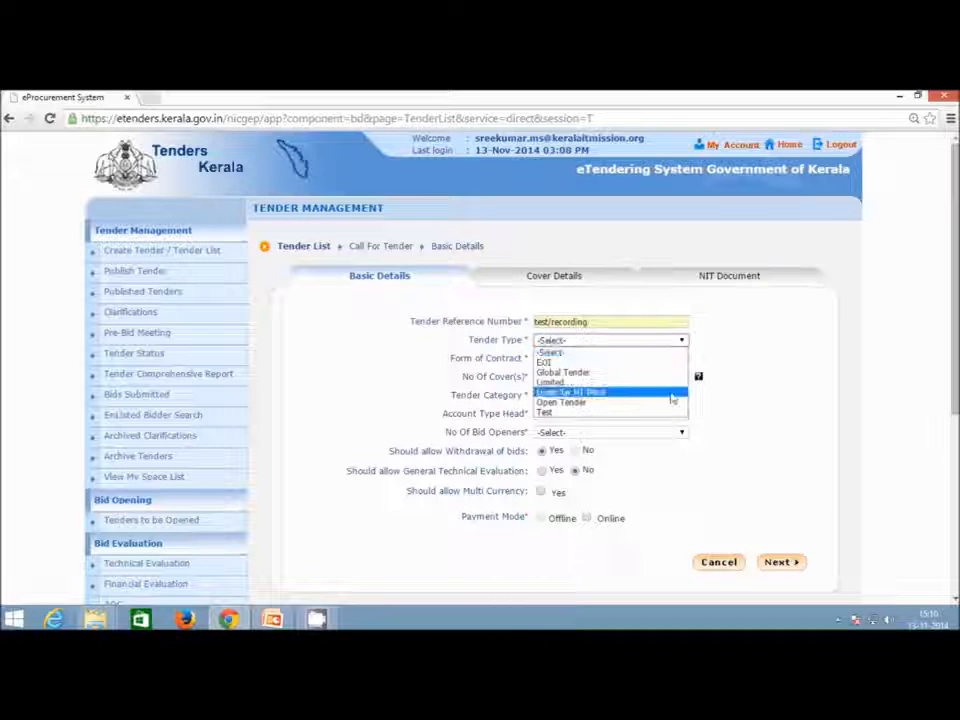
click(671, 403)
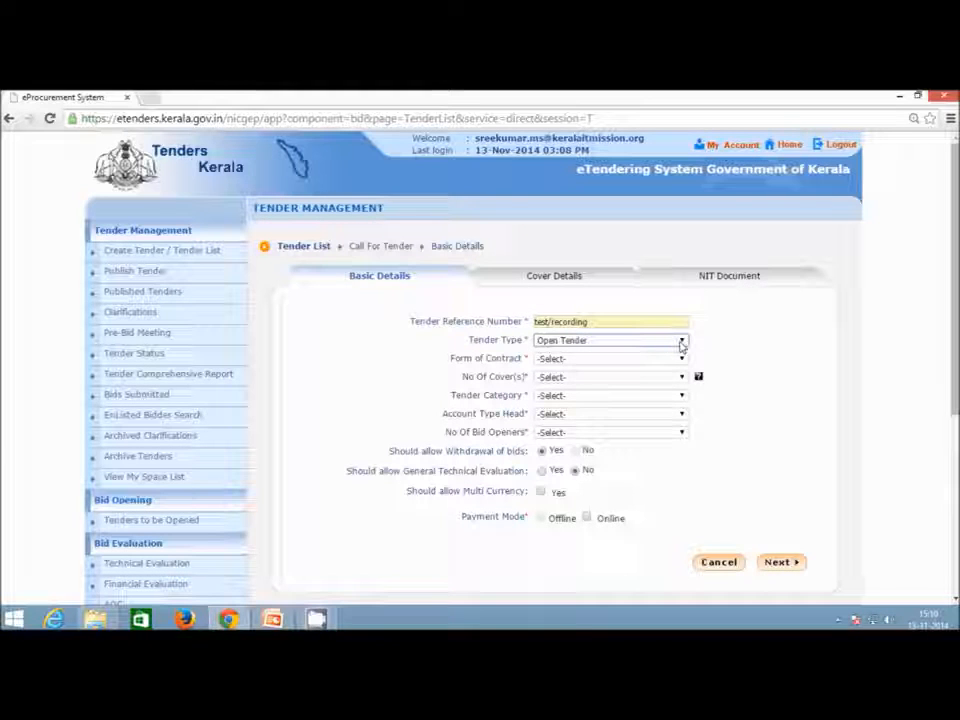
click(681, 343)
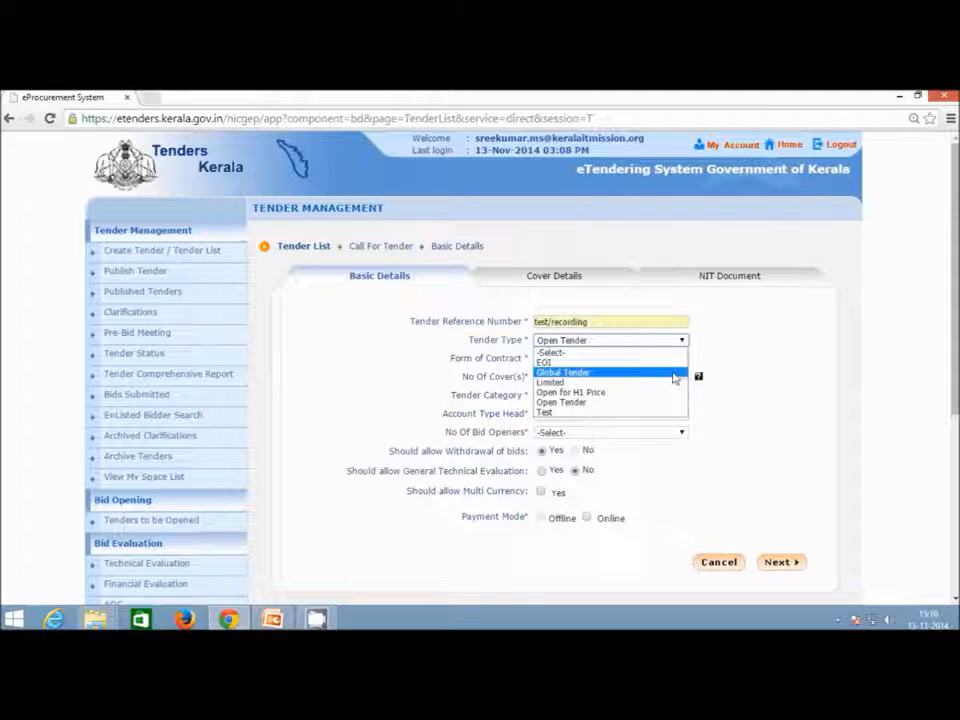
click(636, 403)
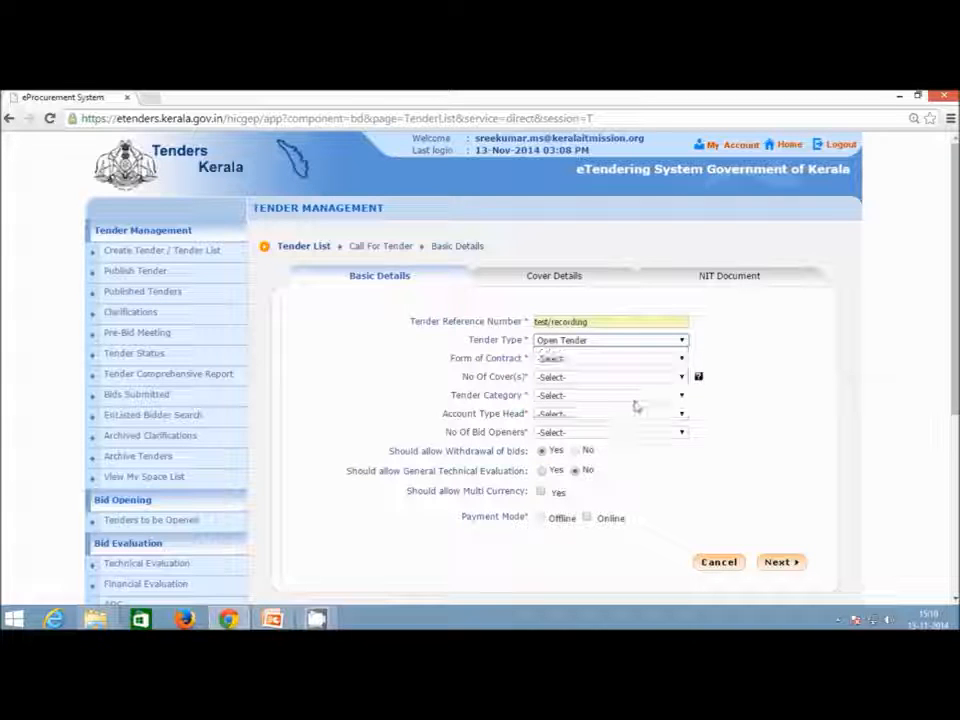
Set form of contract to Percentage-Rate, number of covers to 2, and tender category to Works.
click(676, 359)
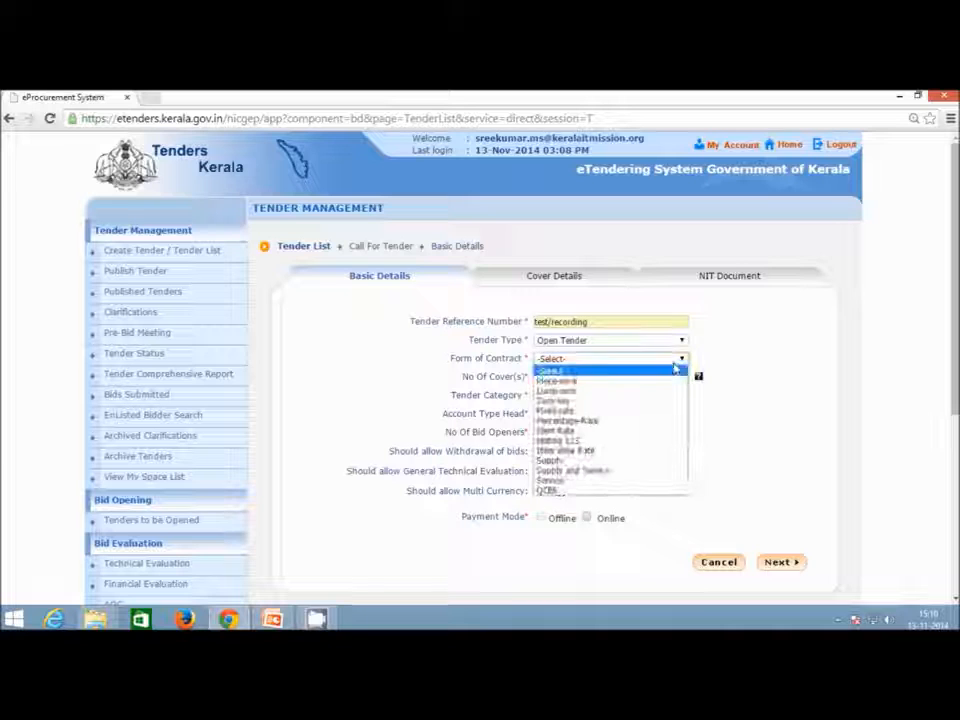
click(659, 420)
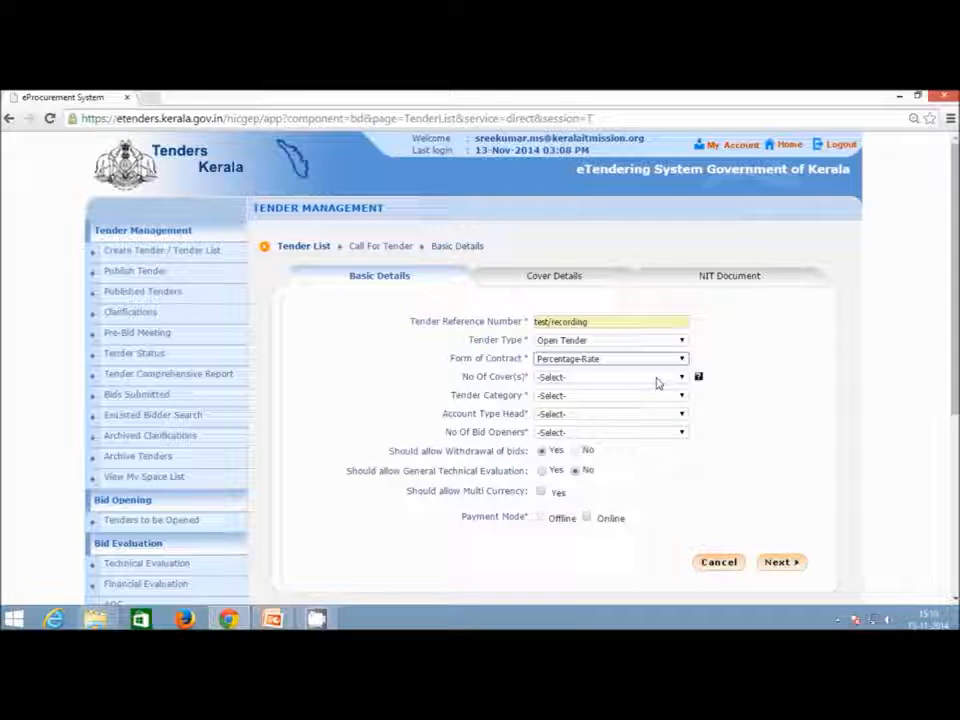
click(657, 380)
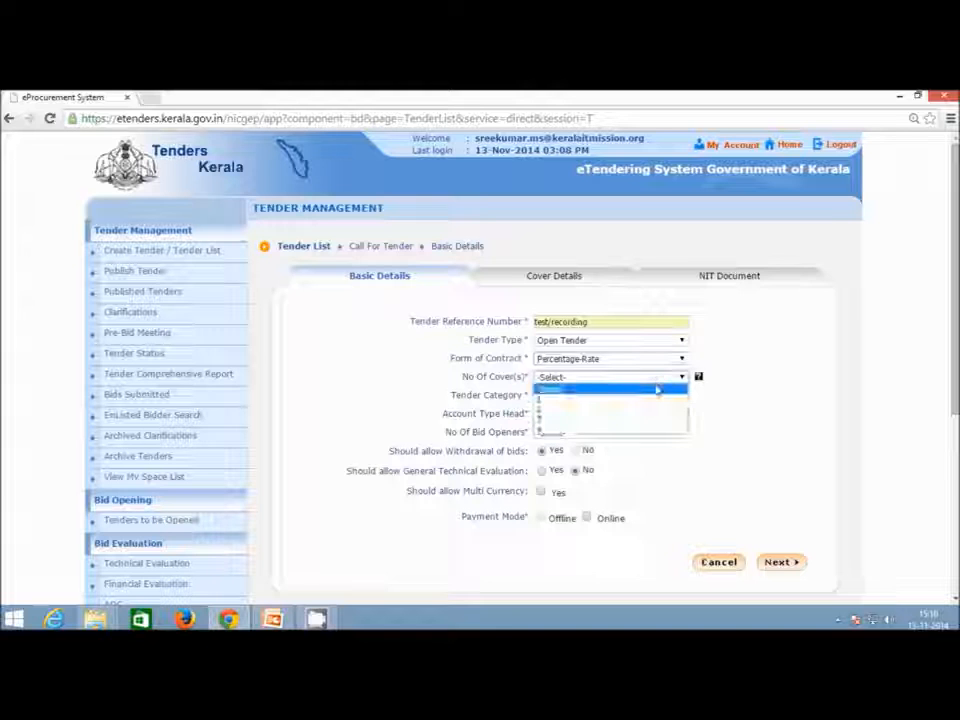
click(649, 411)
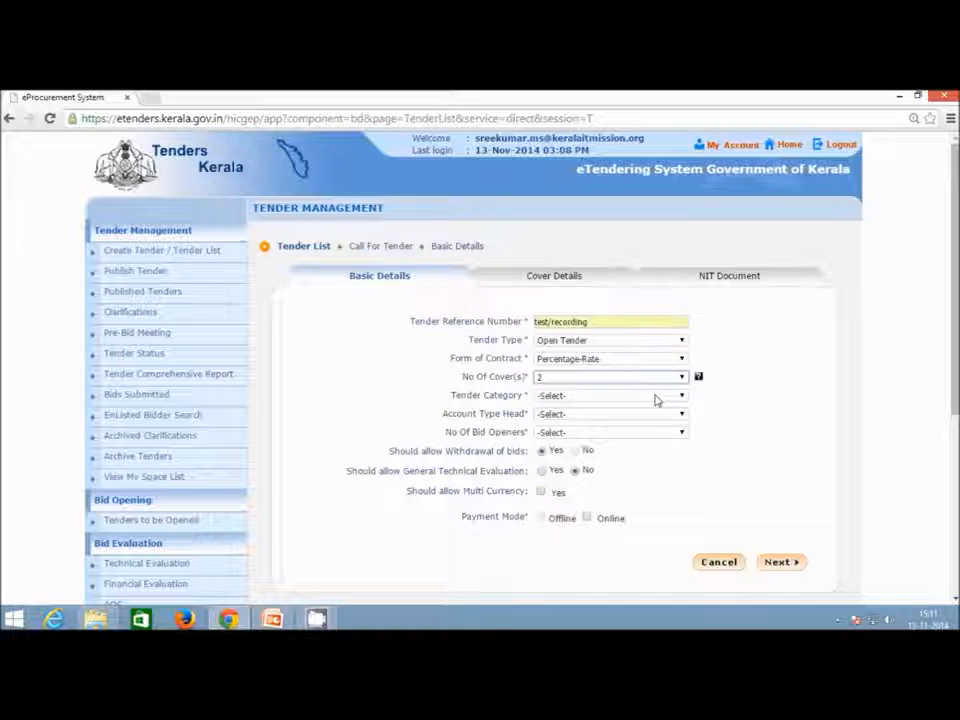
click(657, 400)
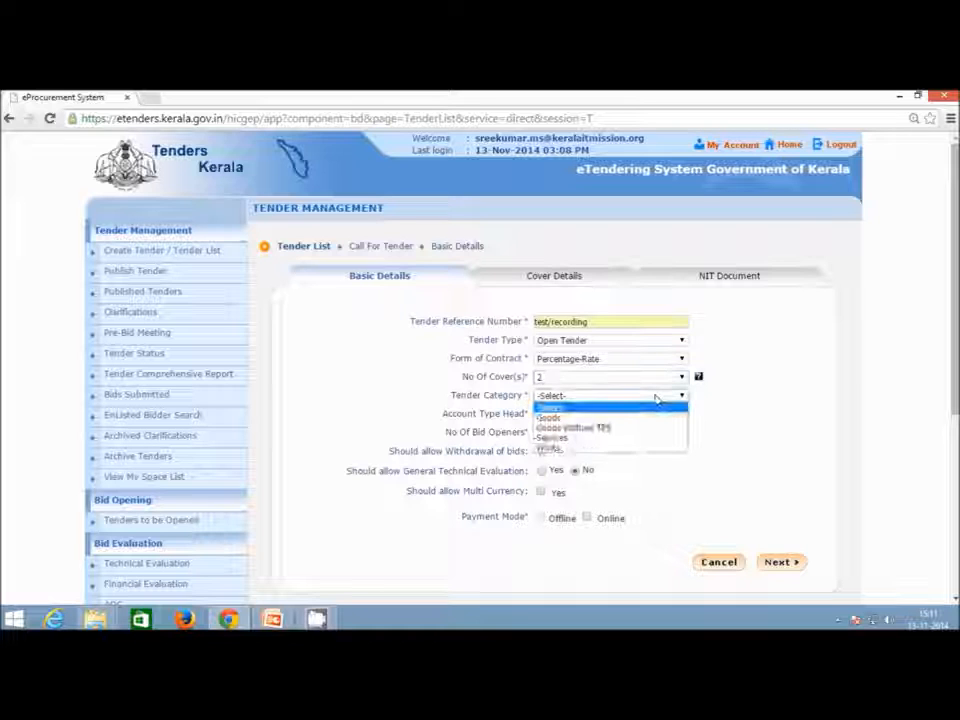
click(650, 449)
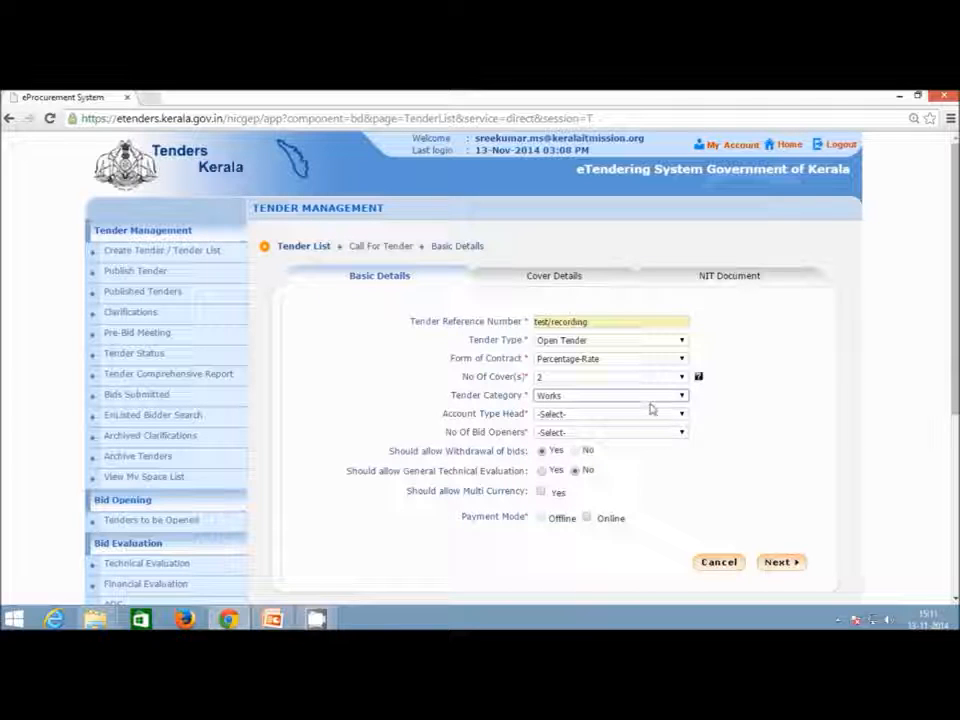
click(650, 403)
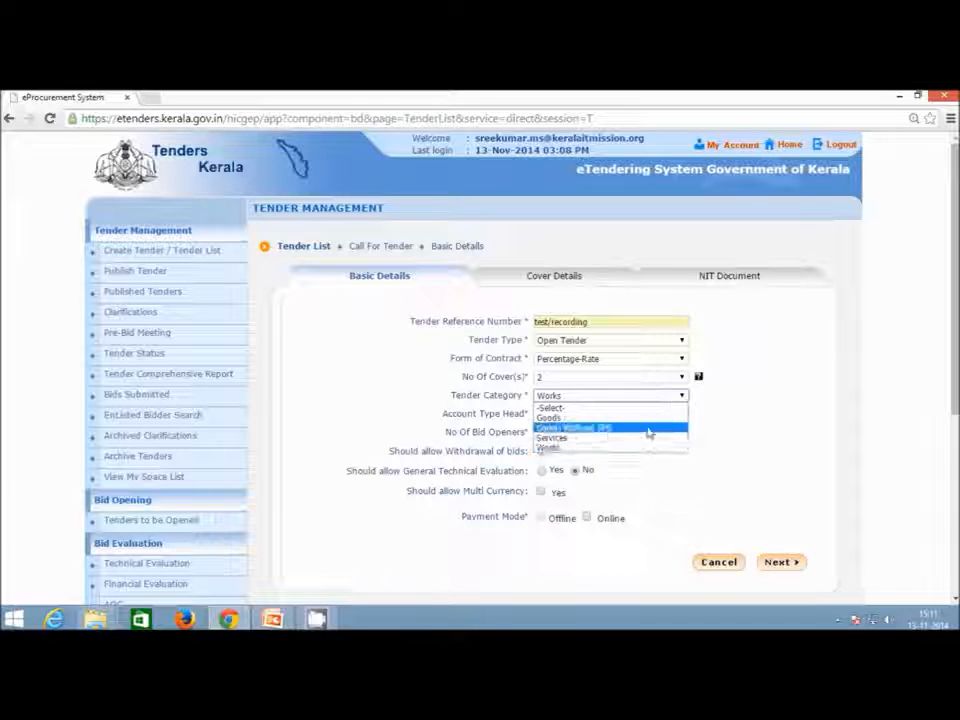
click(694, 411)
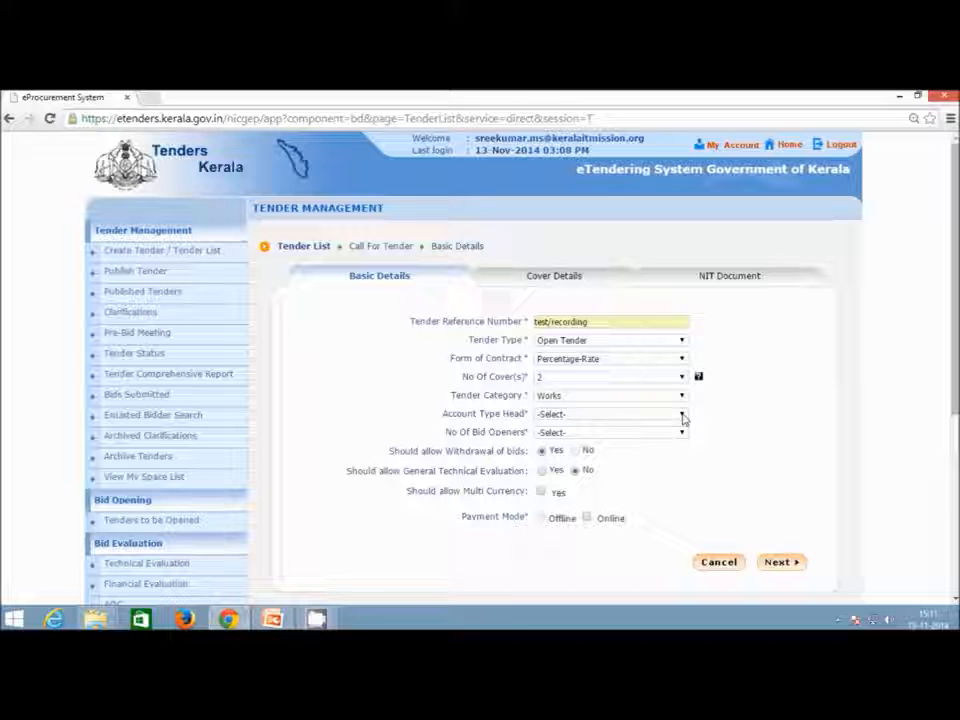
Set account type head to State Govt Funded and number of bid openers to 2 Of 3.
click(683, 416)
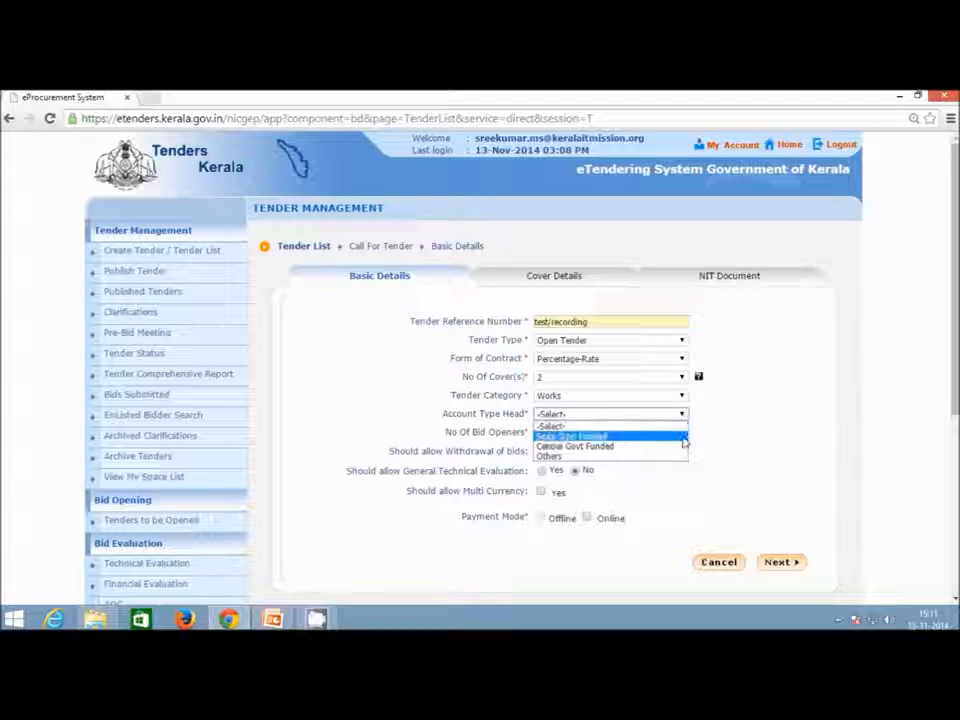
click(684, 438)
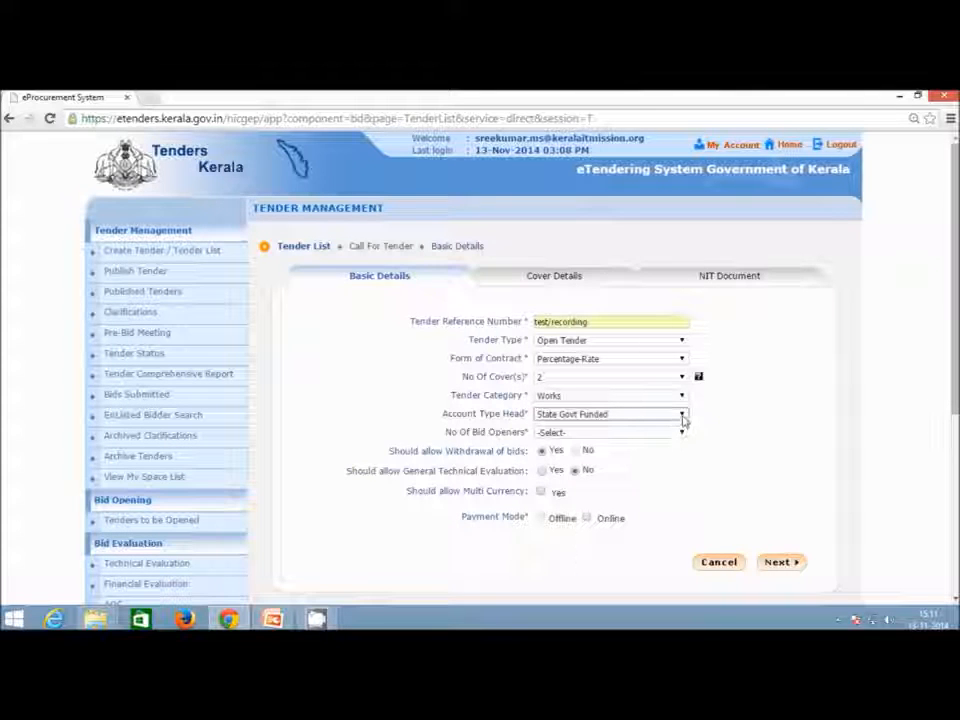
click(683, 418)
click(683, 435)
click(683, 436)
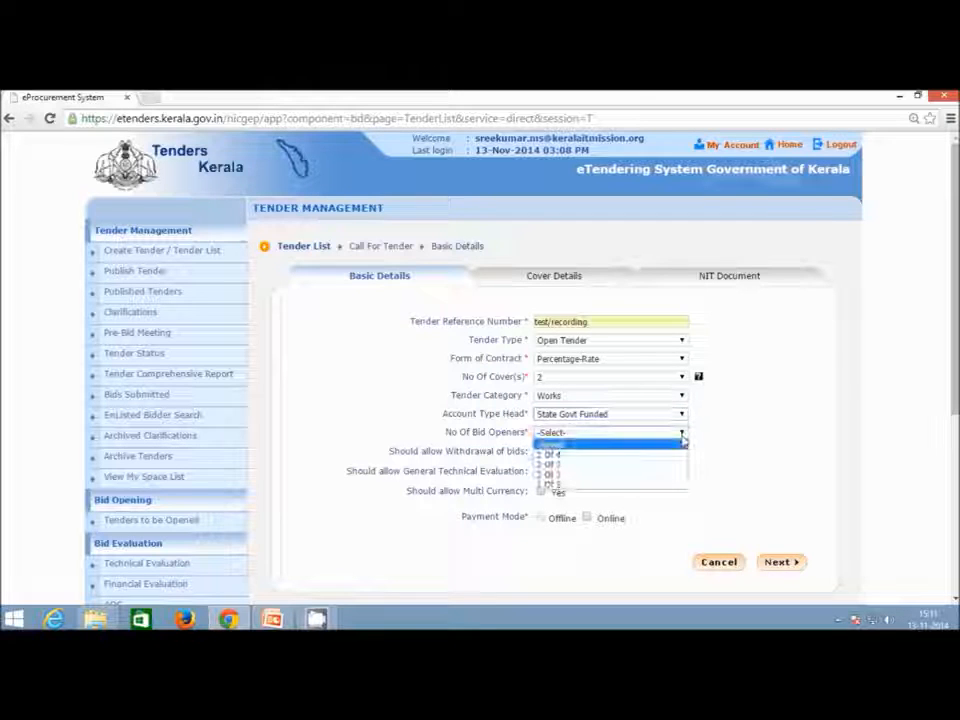
click(682, 465)
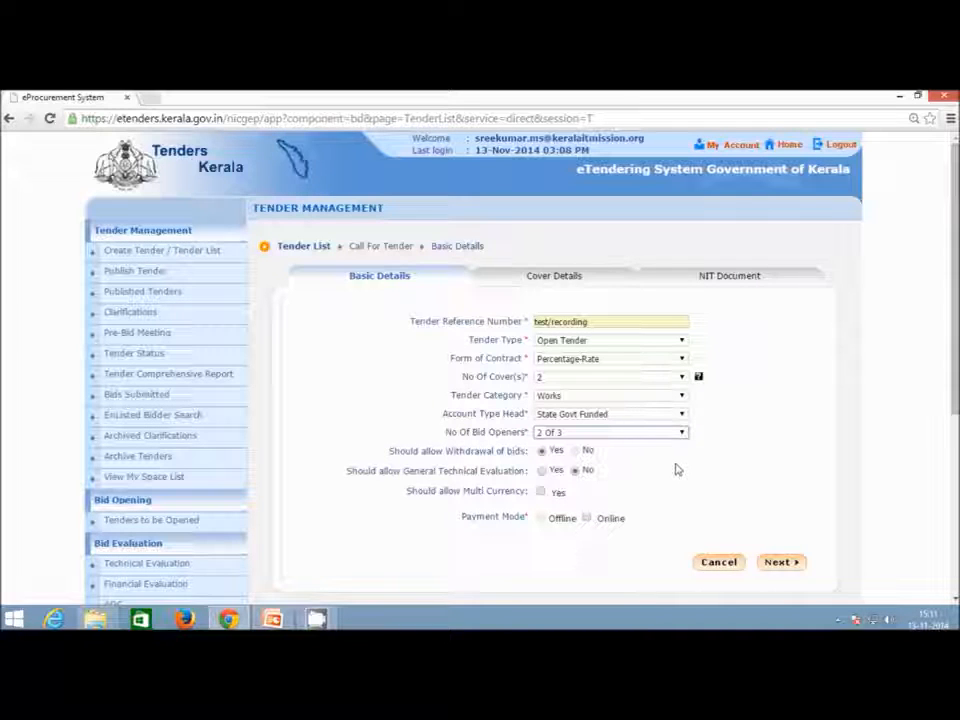
click(681, 434)
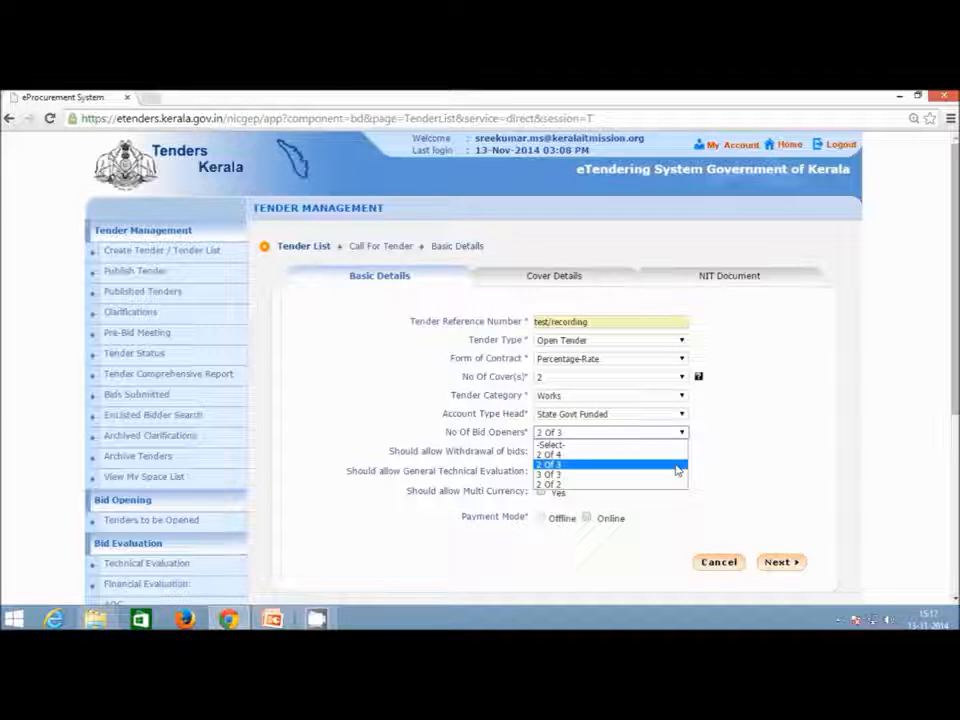
click(677, 466)
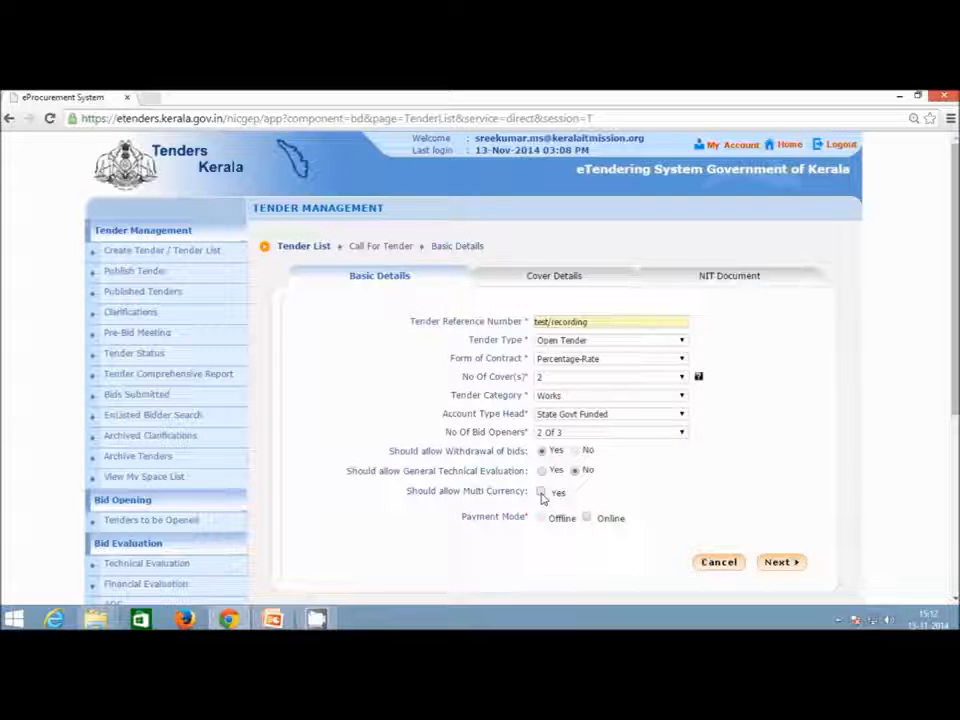
Try multi currency with US Dollar, Euro and Australian Dollar, then turn multi currency off.
click(540, 492)
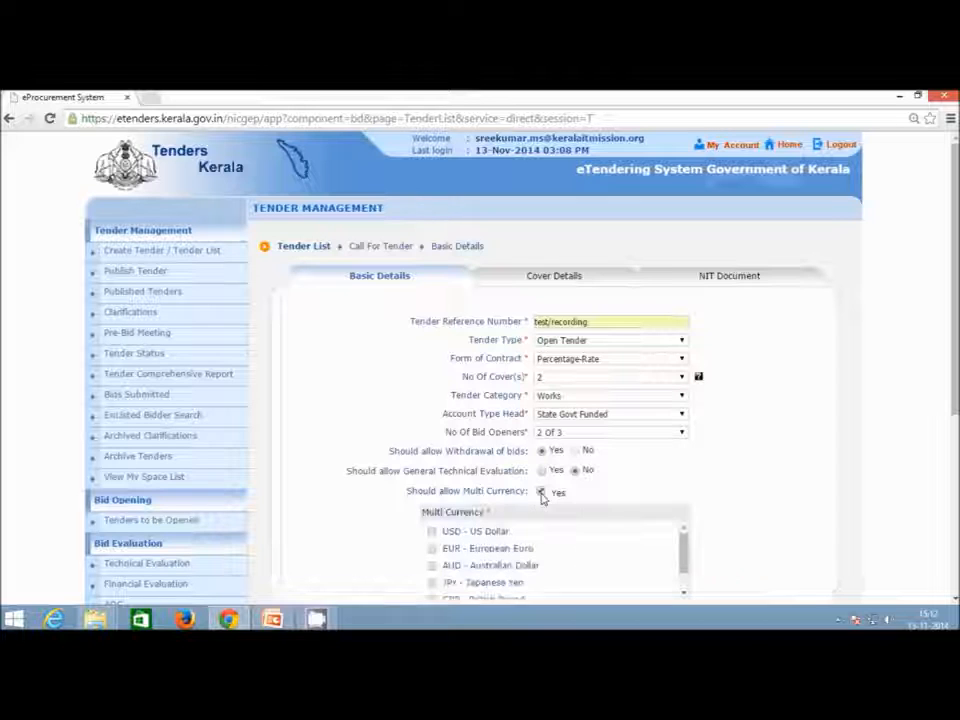
scroll(540, 492, down, 3)
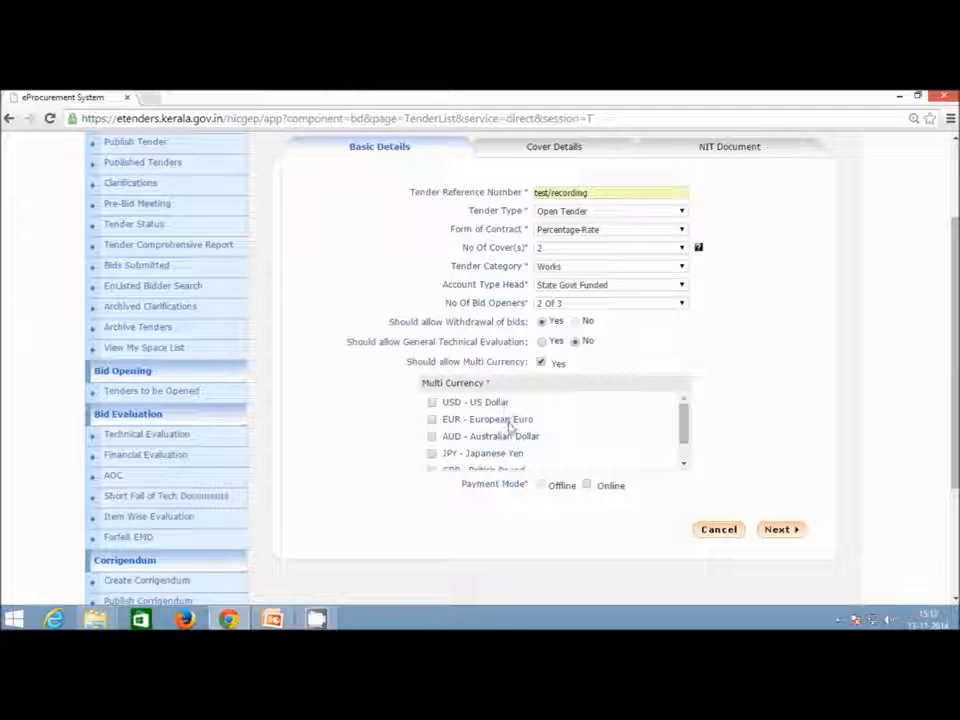
click(432, 402)
click(432, 419)
click(432, 437)
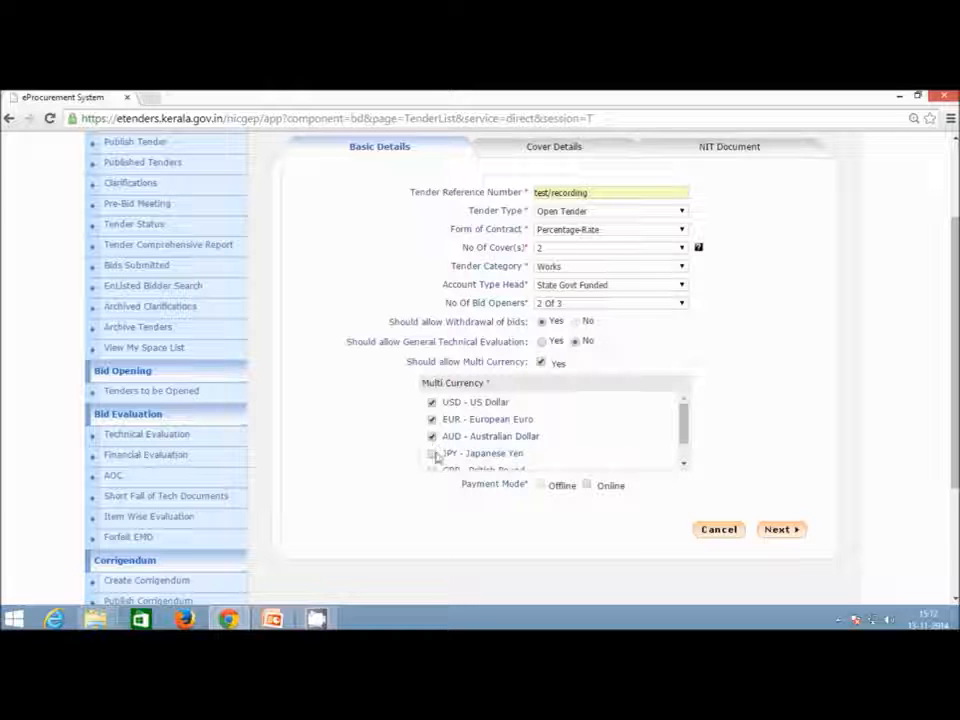
click(540, 364)
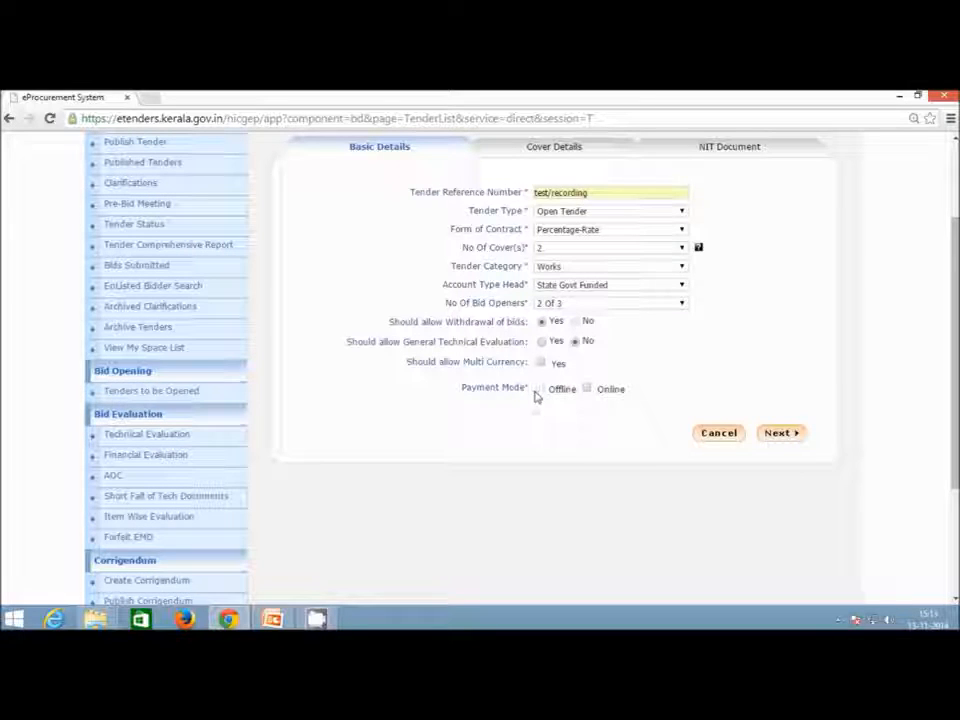
Enable Online payment mode with SBT and SBT NEFT/RTGS as online banks.
click(588, 391)
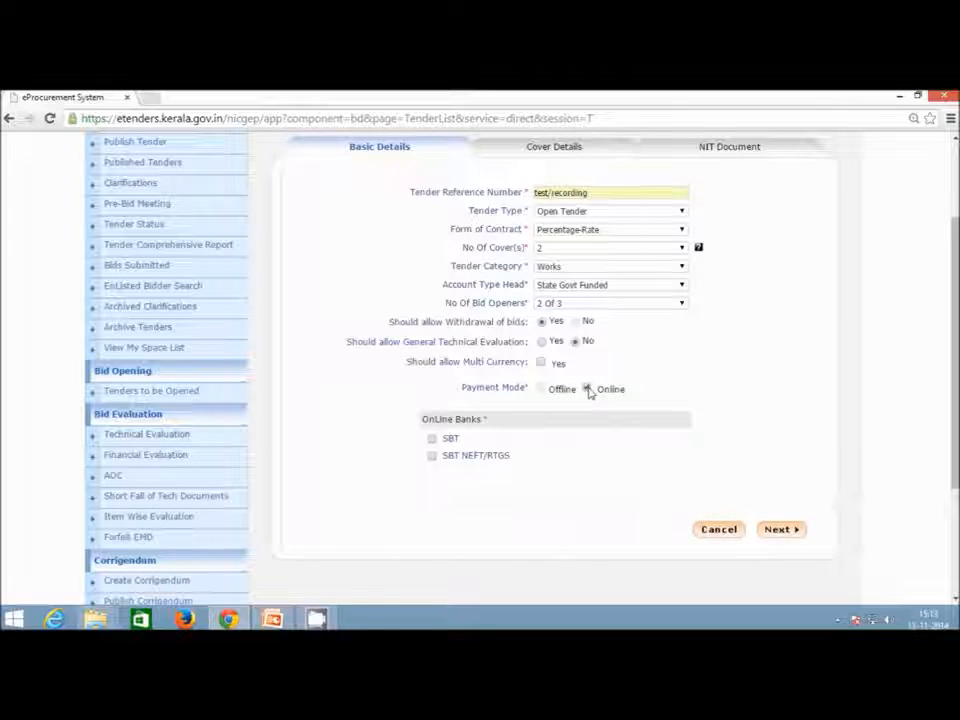
click(432, 439)
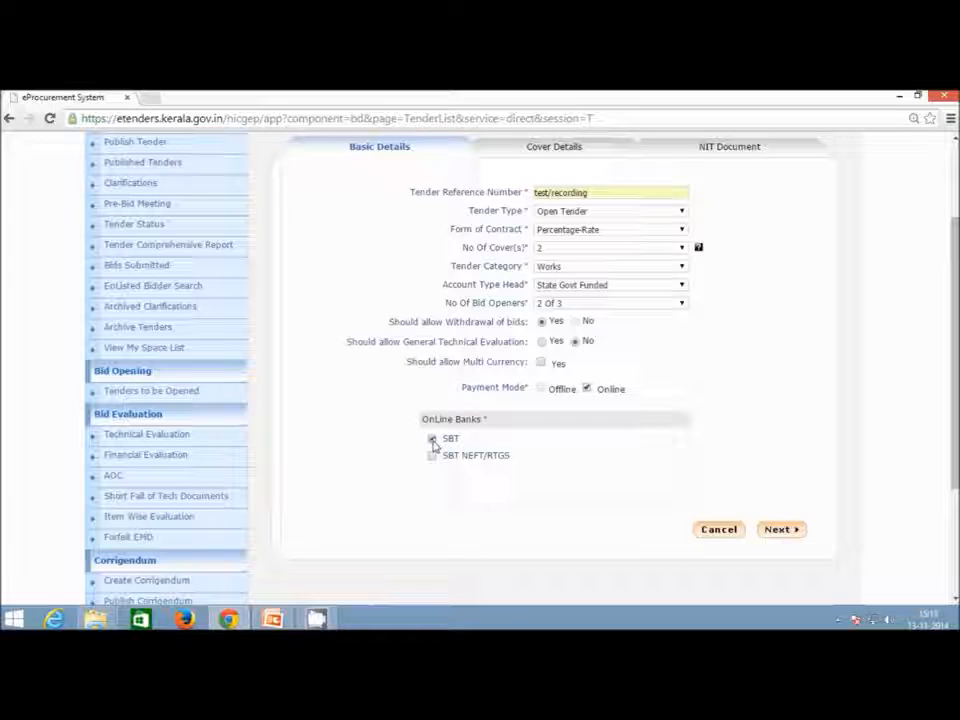
click(433, 441)
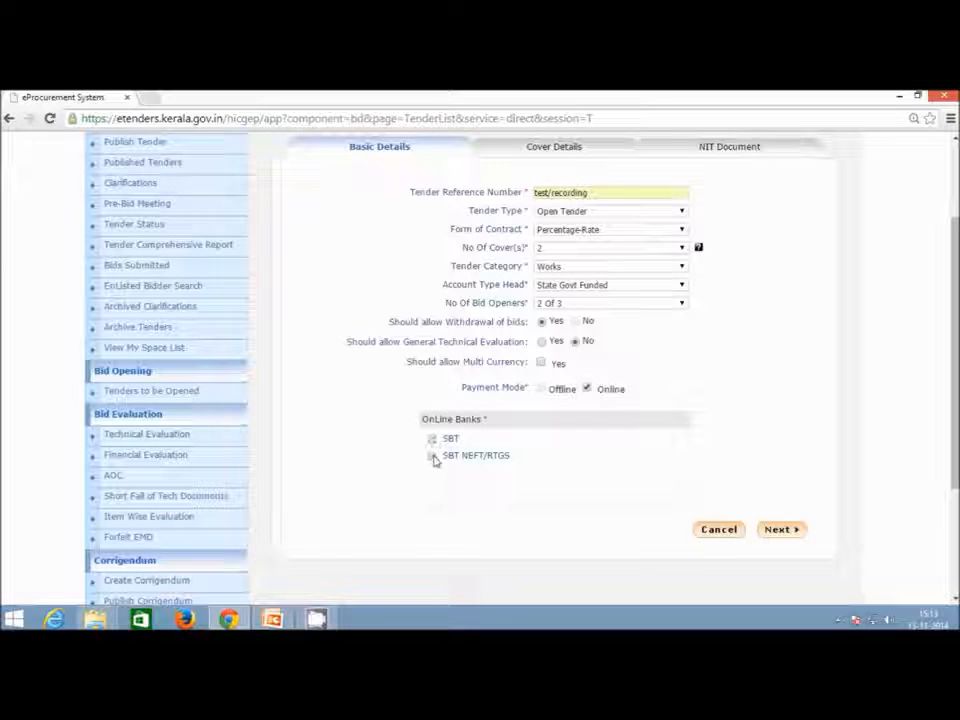
click(432, 439)
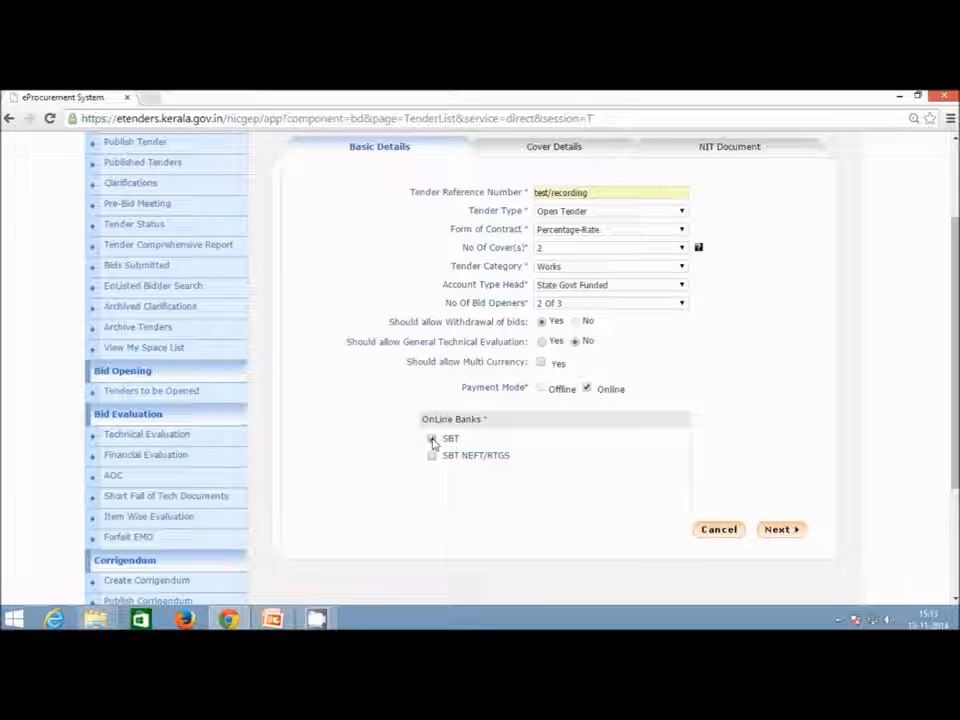
click(433, 456)
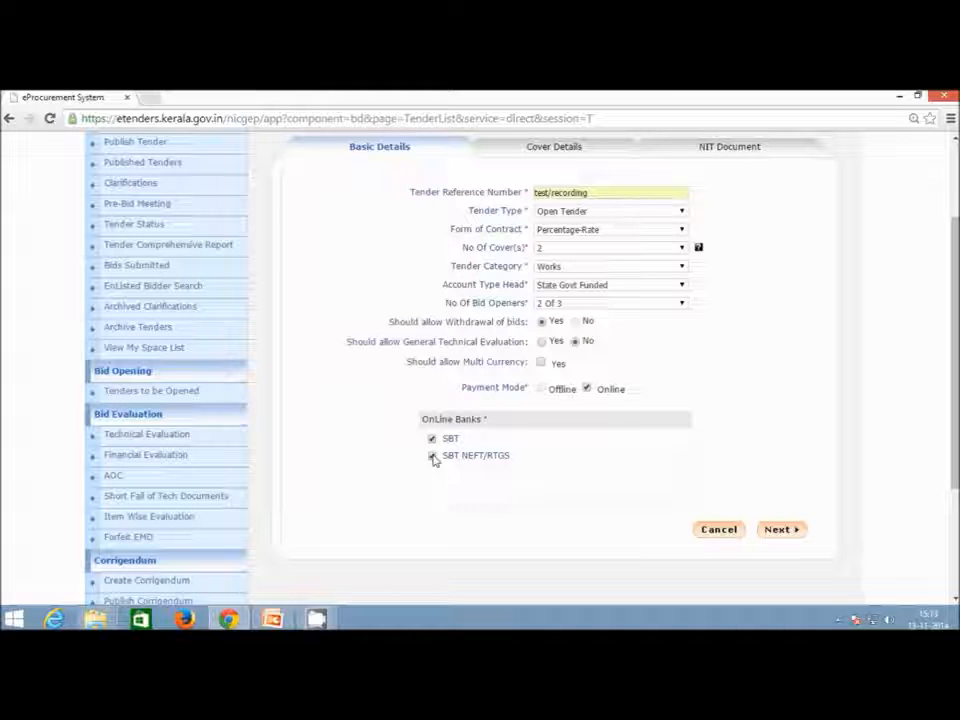
Submit the basic details and open Add Content for cover pack1.
click(782, 531)
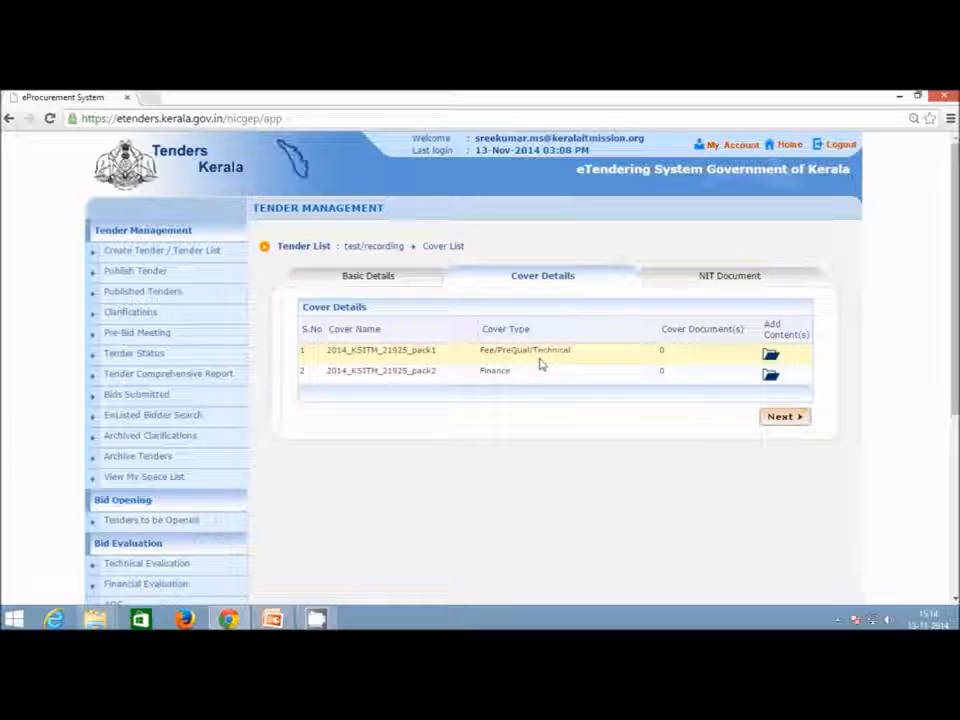
click(770, 356)
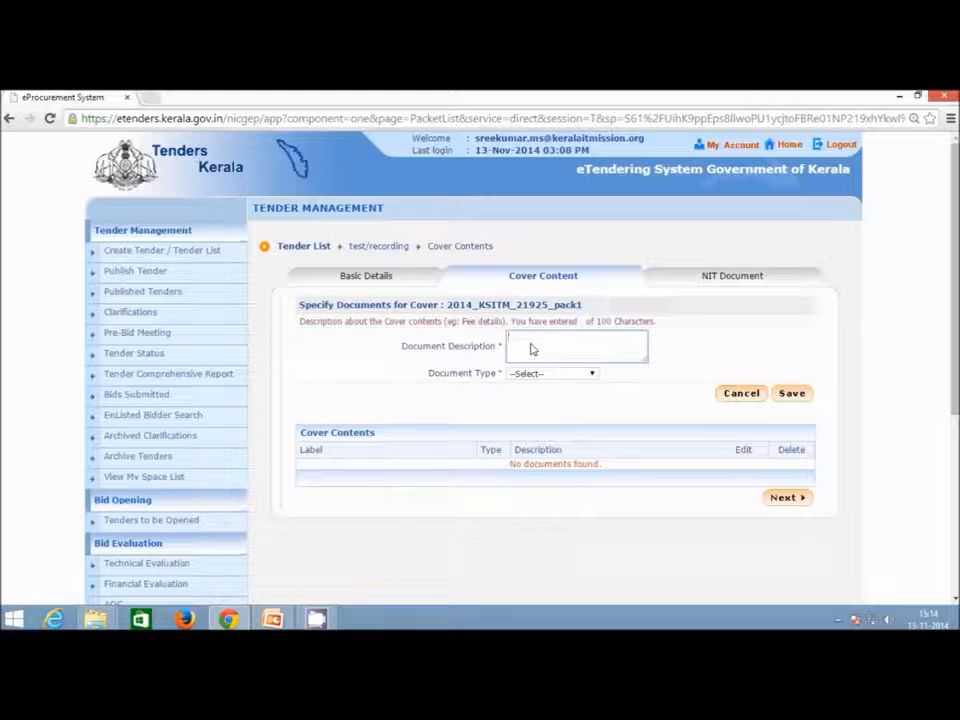
Add a 'Scanned copy of license' .pdf document entry to pack1.
click(549, 376)
click(613, 360)
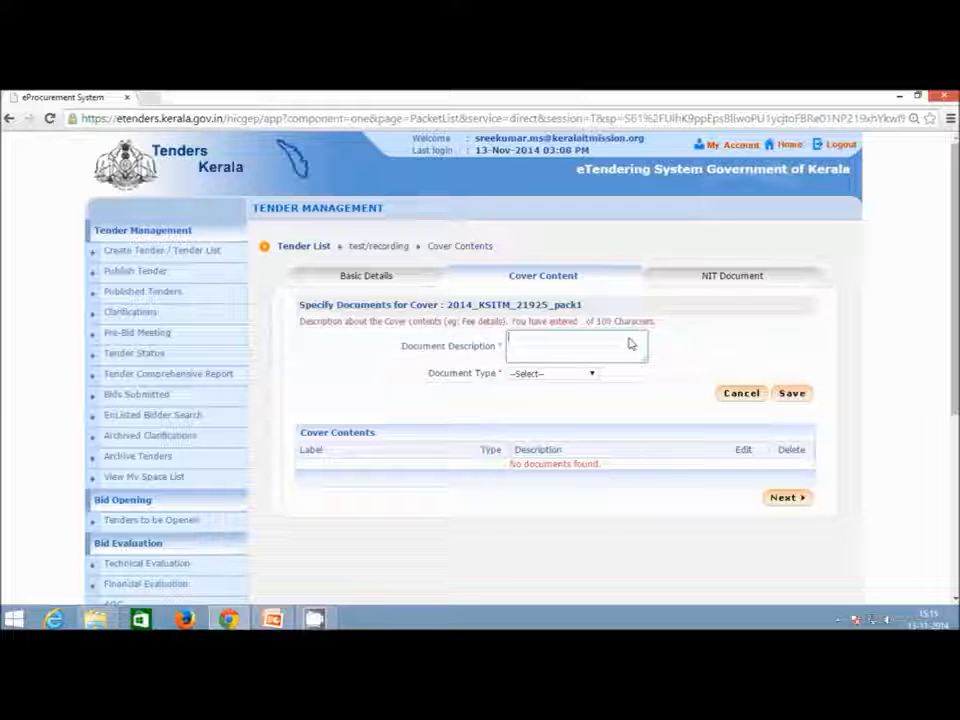
click(591, 375)
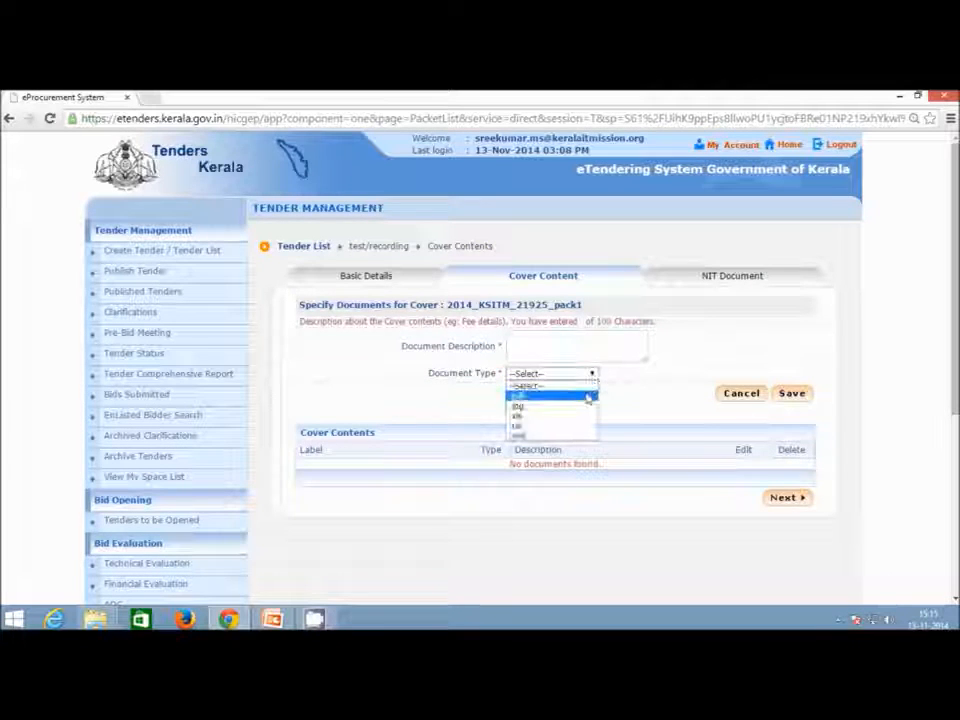
click(664, 386)
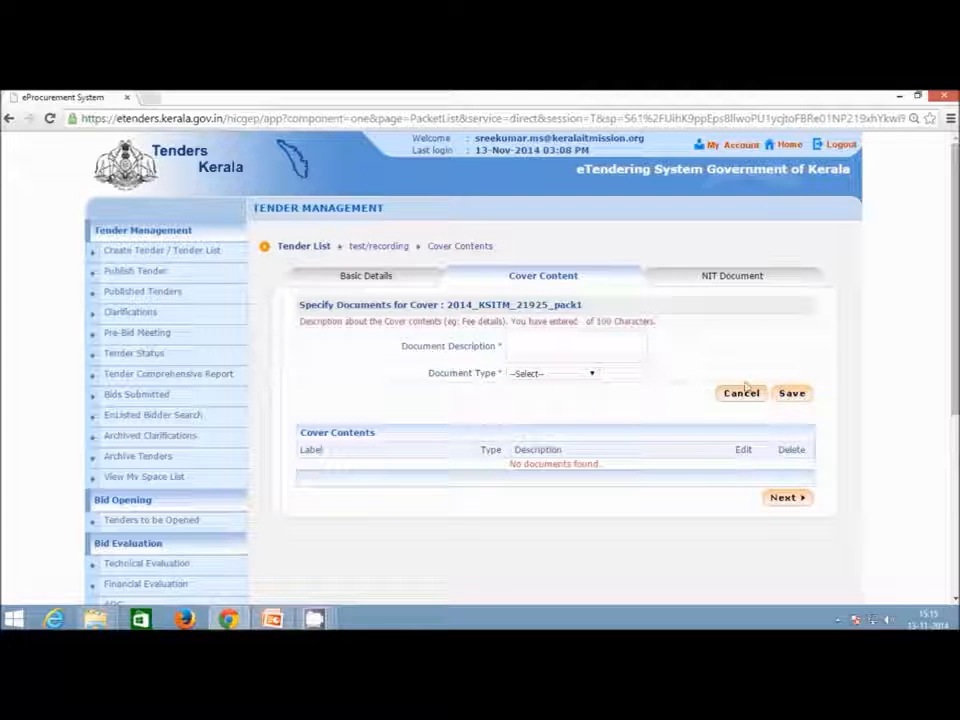
click(594, 357)
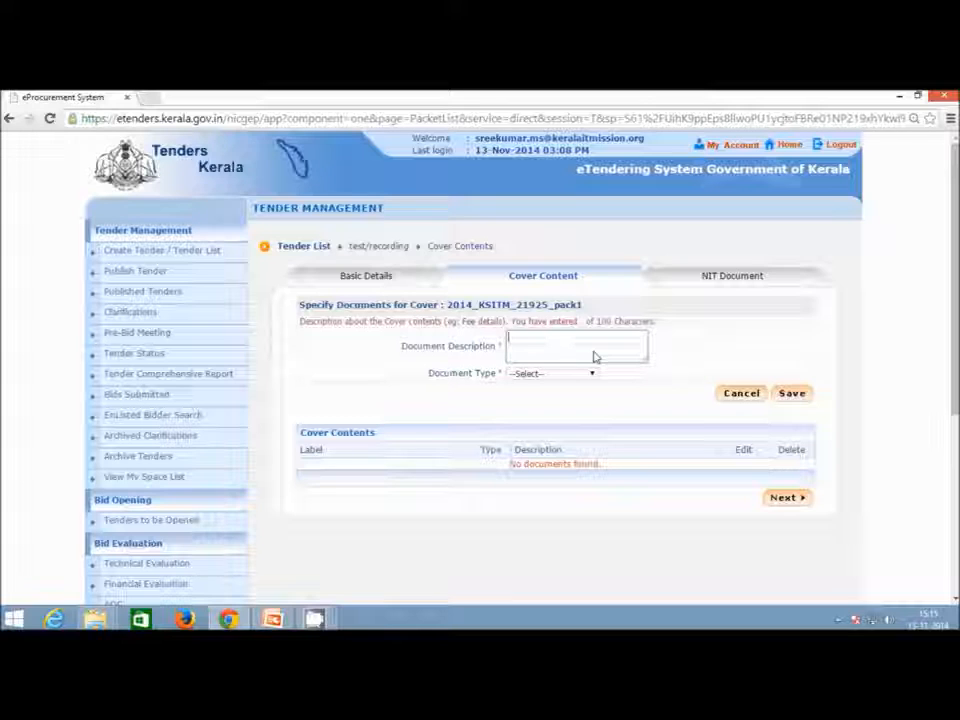
text(Sac)
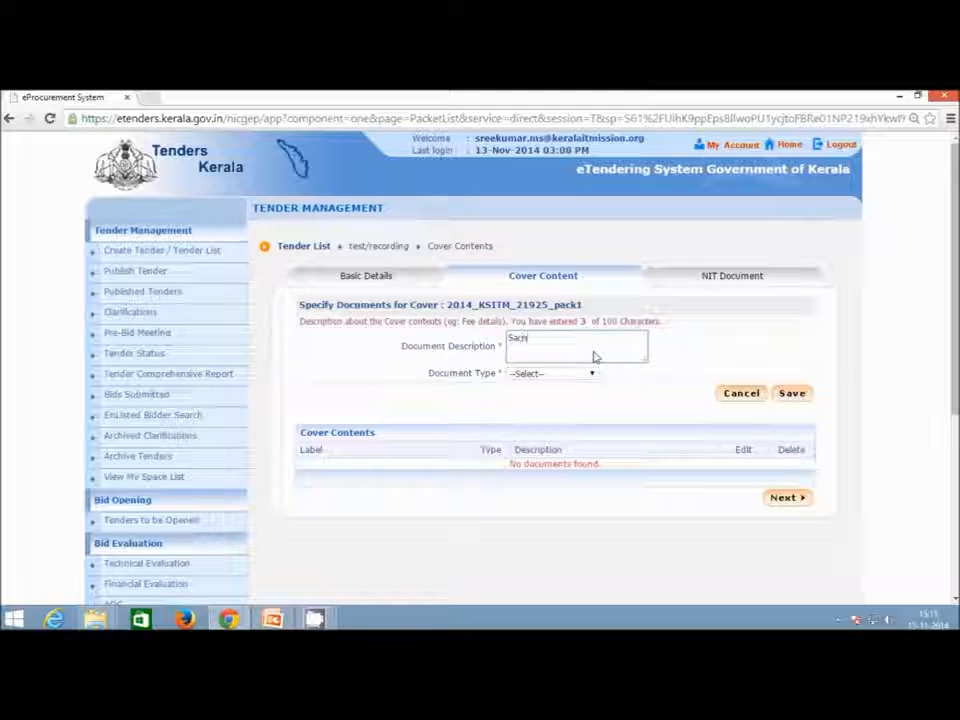
key(BackSpace)
key(BackSpace)
text(ned copy )
text(of t)
text(ice)
text(sn)
key(BackSpace)
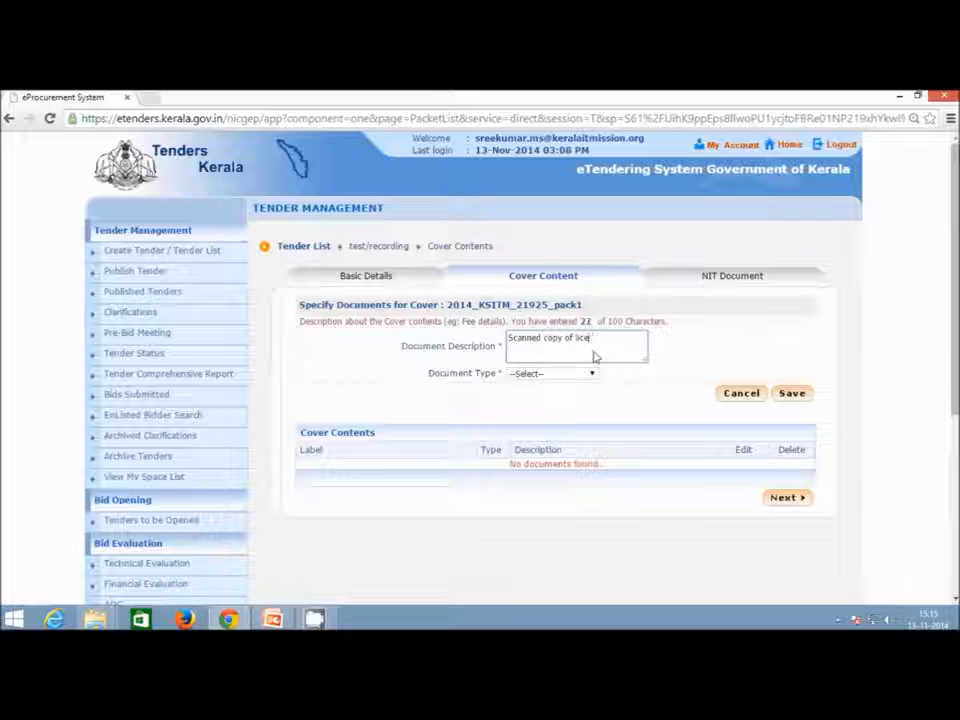
text(e)
click(573, 378)
click(553, 395)
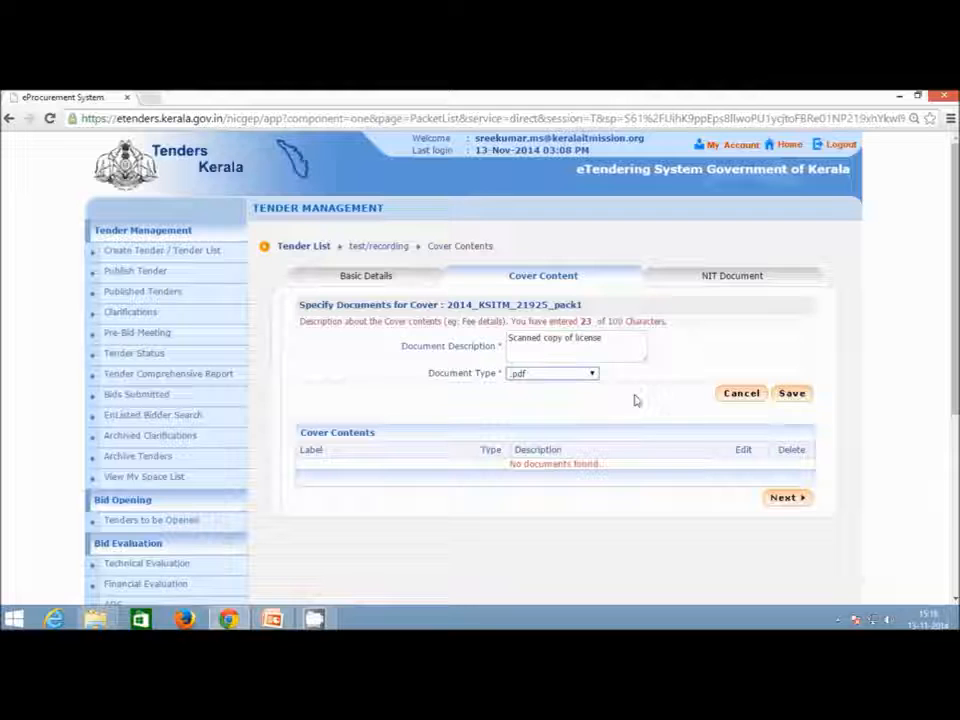
click(801, 399)
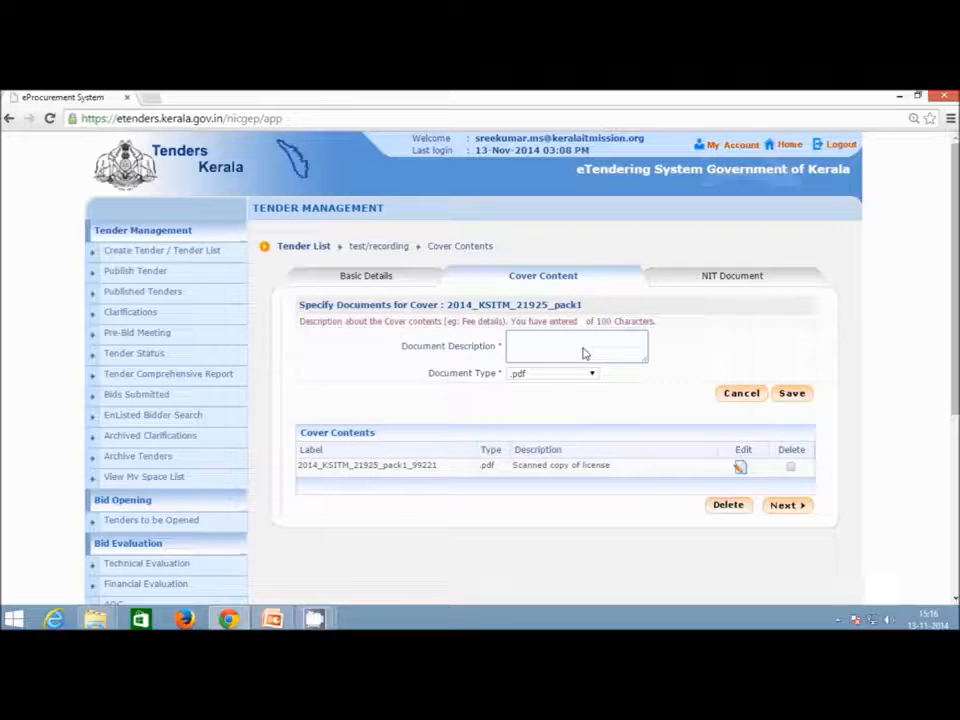
Add 'Scanned copy of agreement' as the second .pdf entry and finish pack1.
text(sa)
text(ann)
text(ed copy)
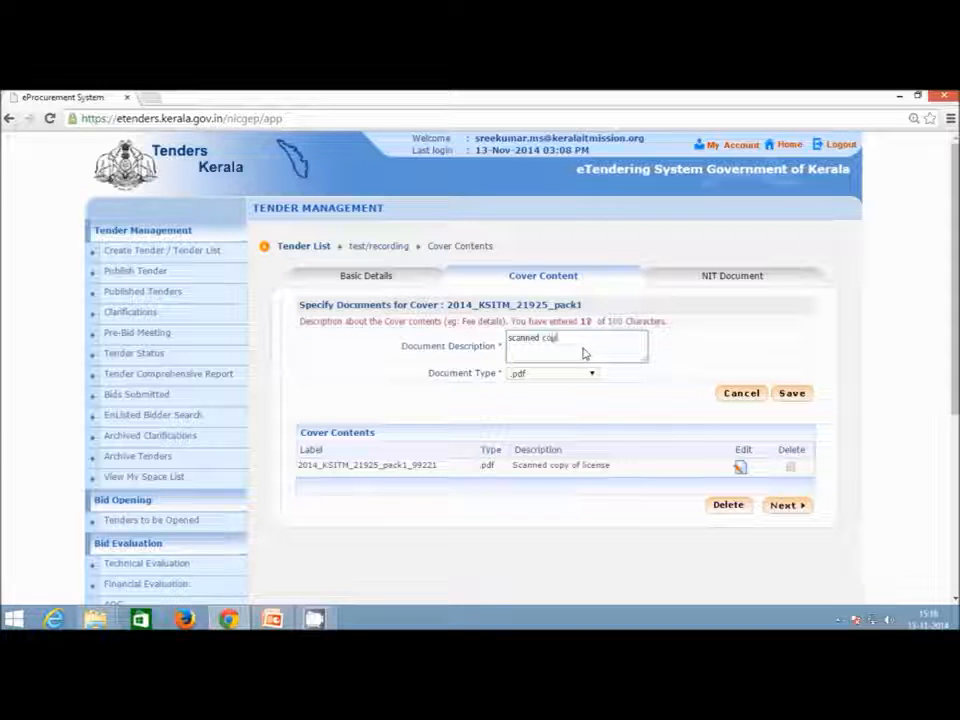
text( of agreement)
click(793, 396)
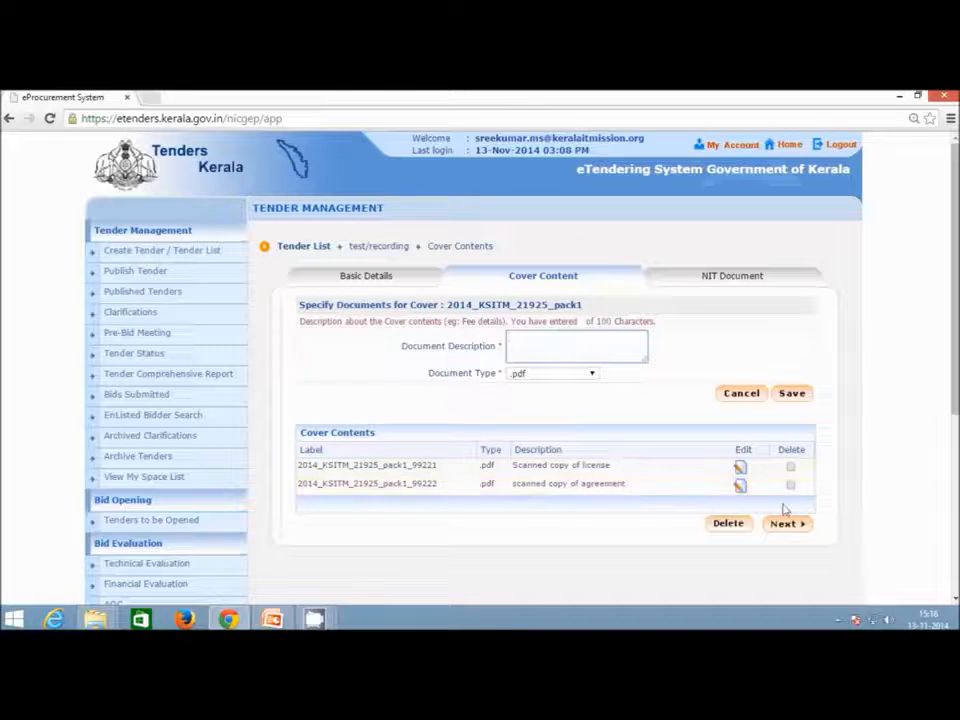
click(786, 524)
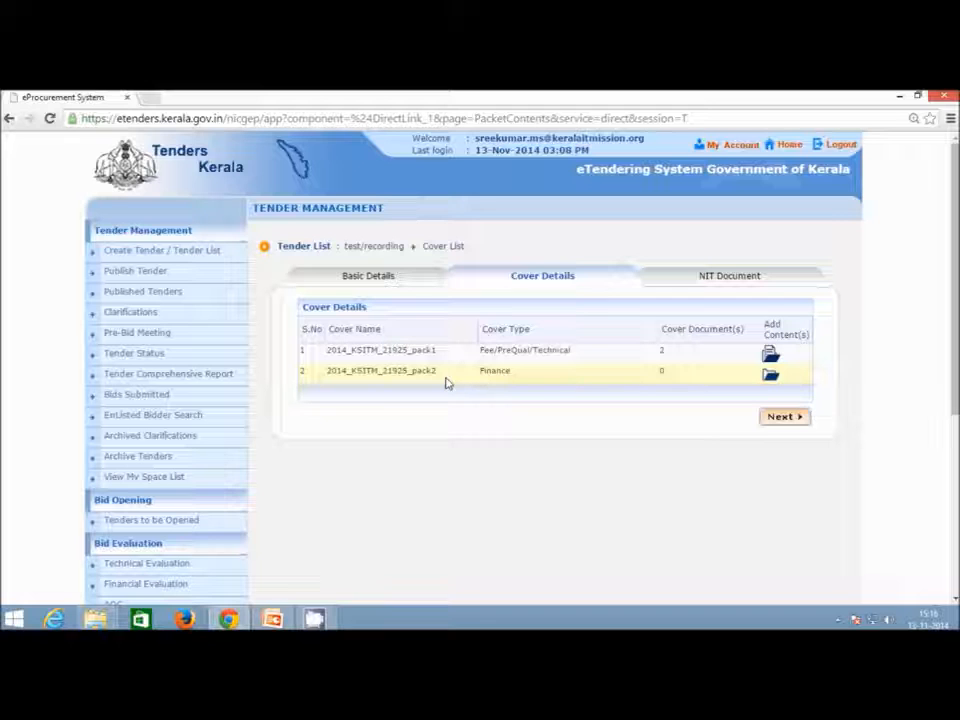
Add a BoQ .xls document entry to cover pack2 and continue to the NIT Document page.
click(770, 375)
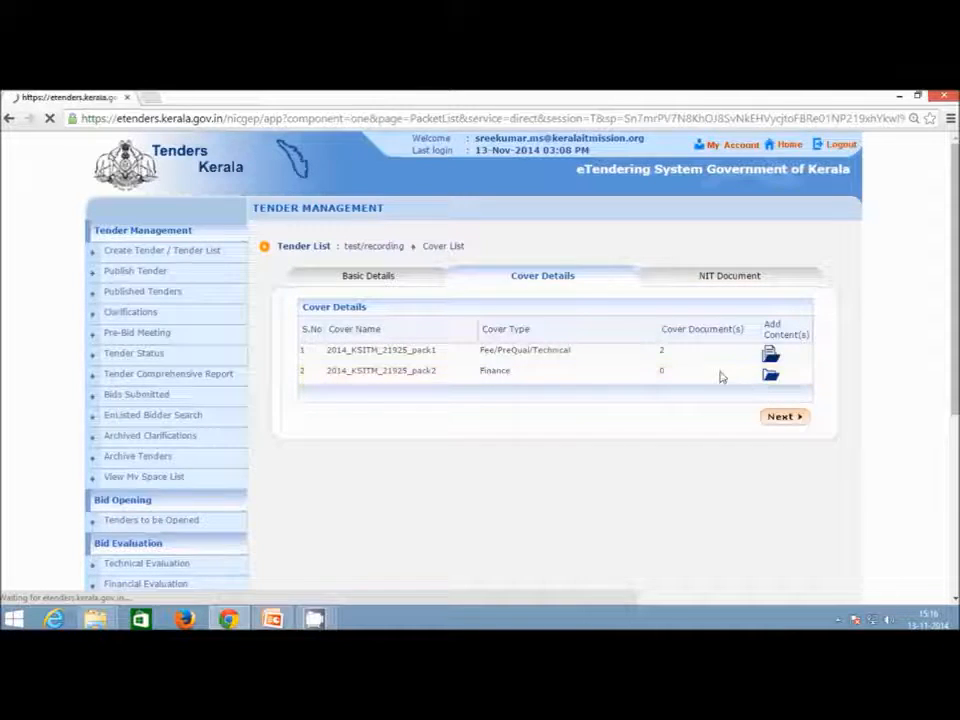
text(Bid)
text(Q)
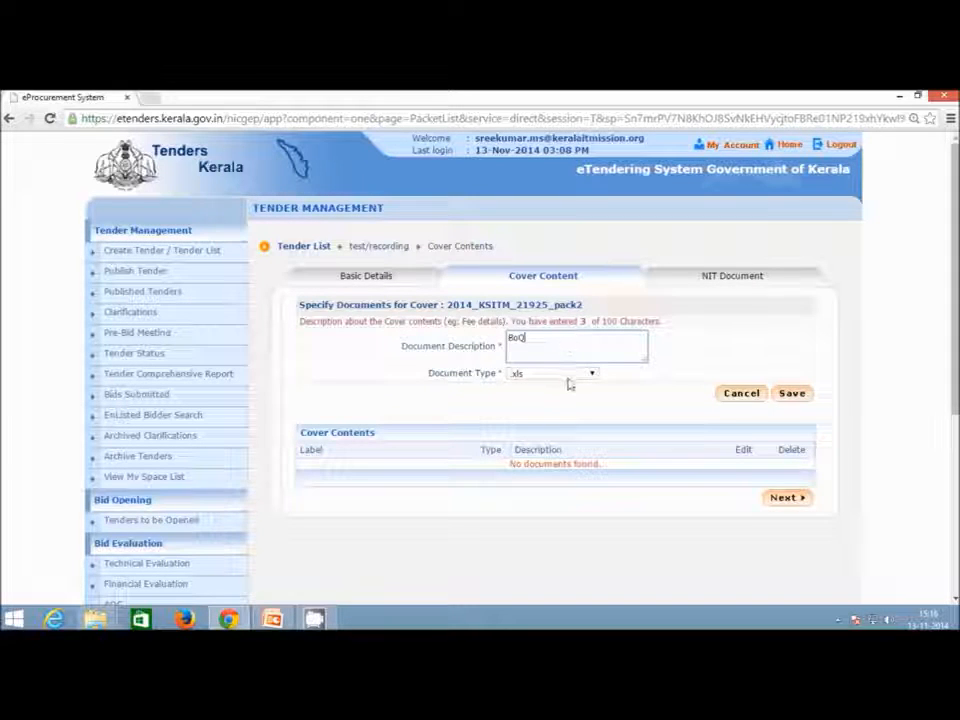
click(568, 376)
click(545, 415)
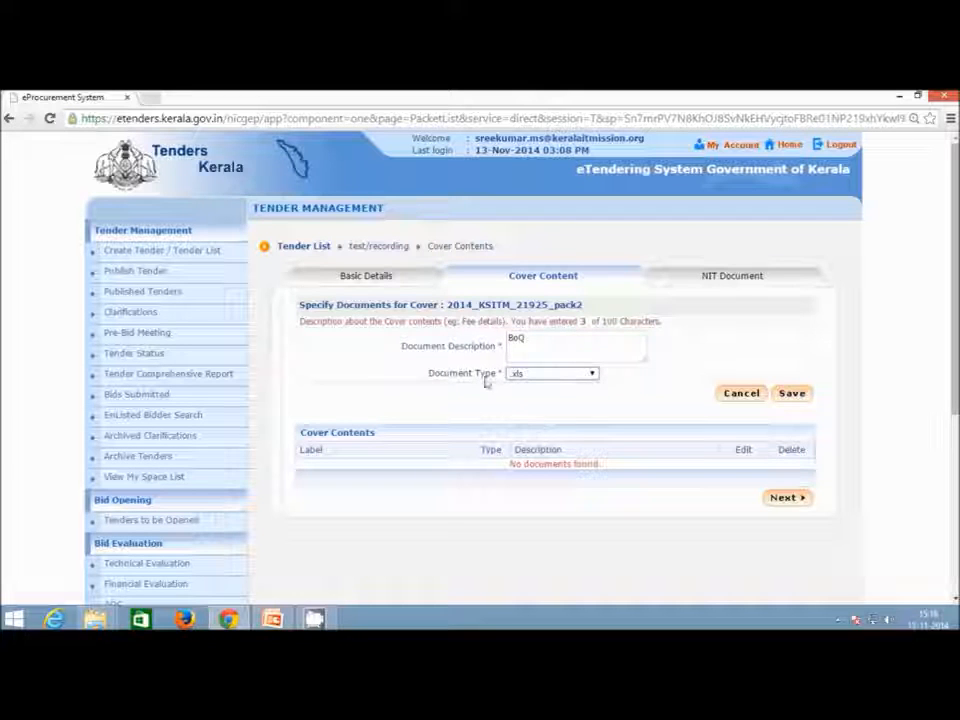
click(792, 394)
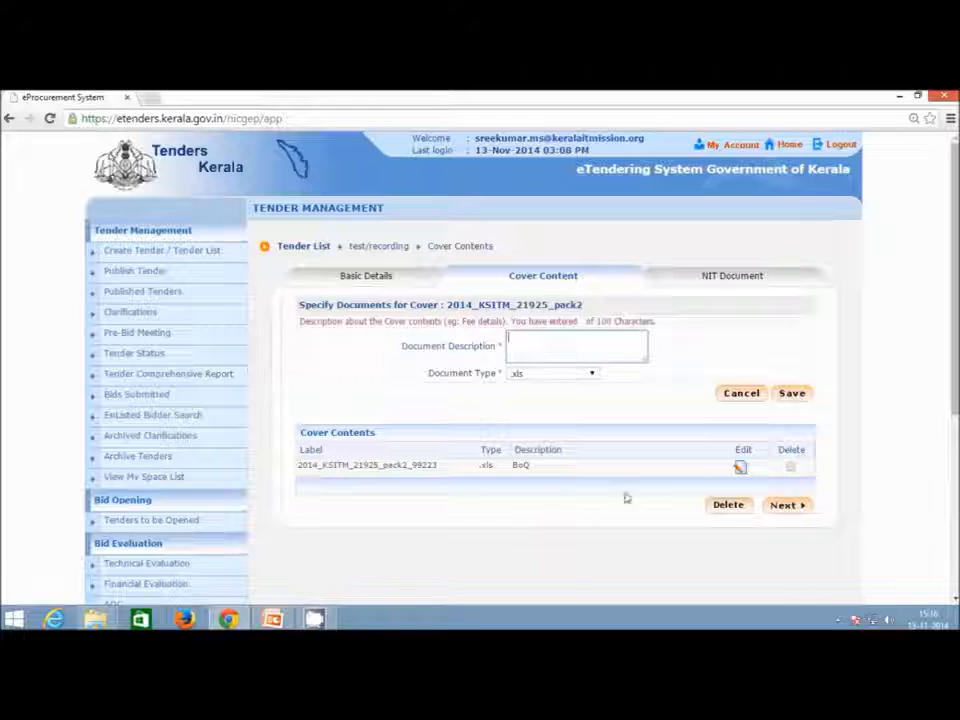
click(788, 510)
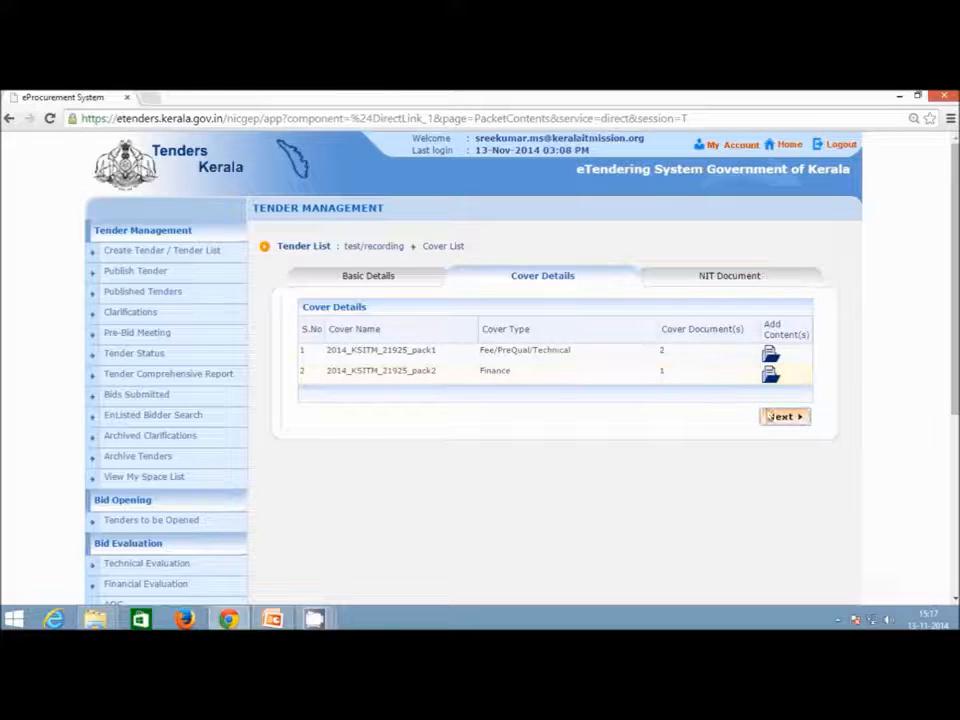
click(790, 423)
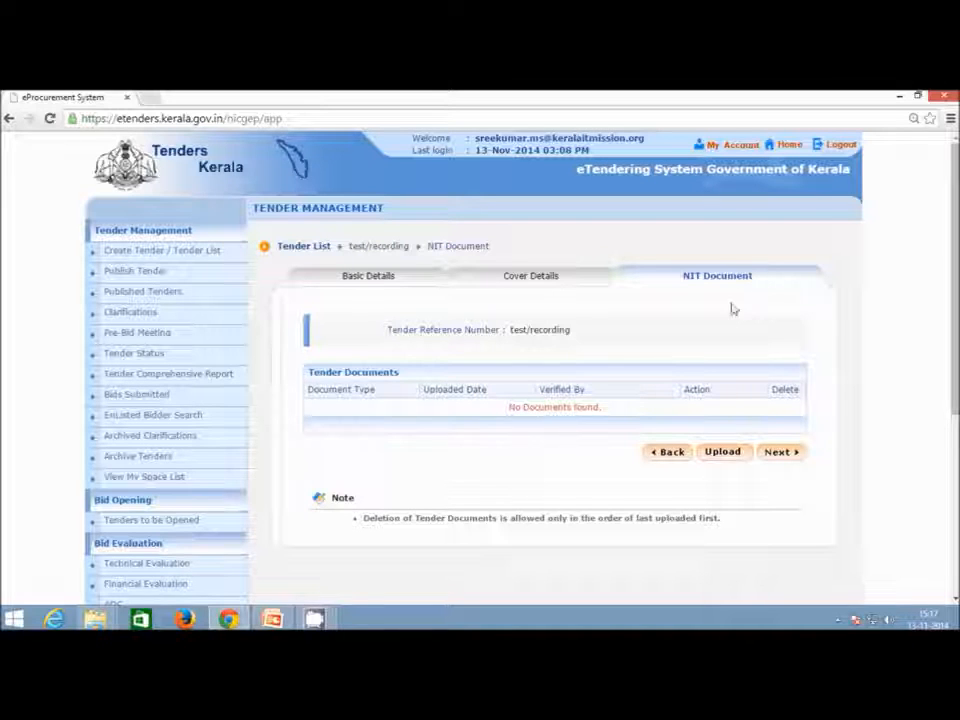
Open the NIT upload form, allow the Java applet, and enter the description Tender Notice.
click(728, 455)
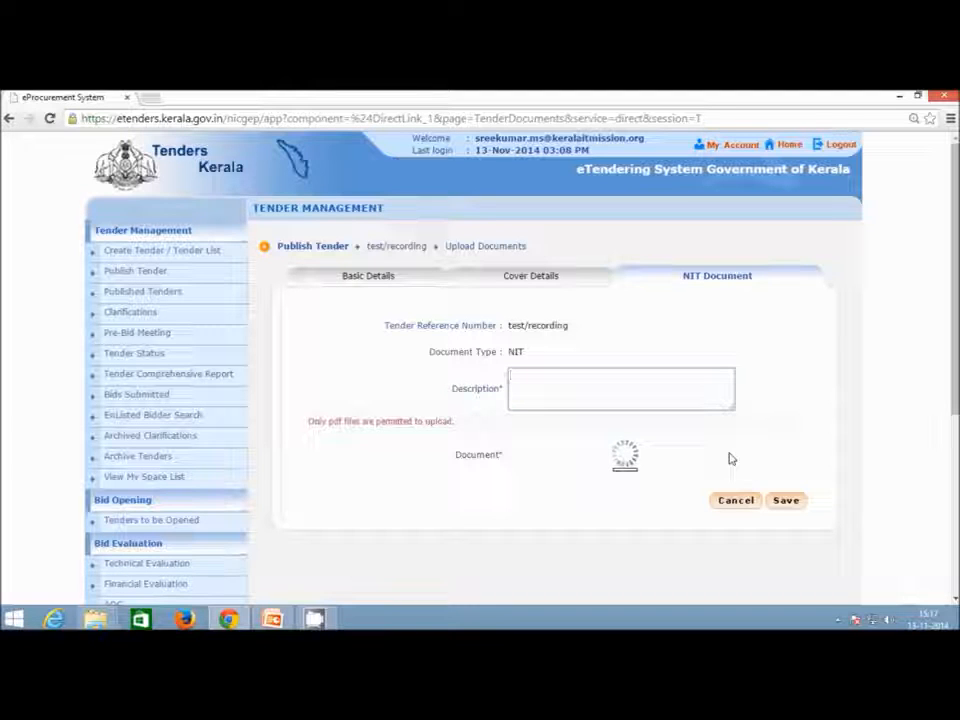
click(567, 400)
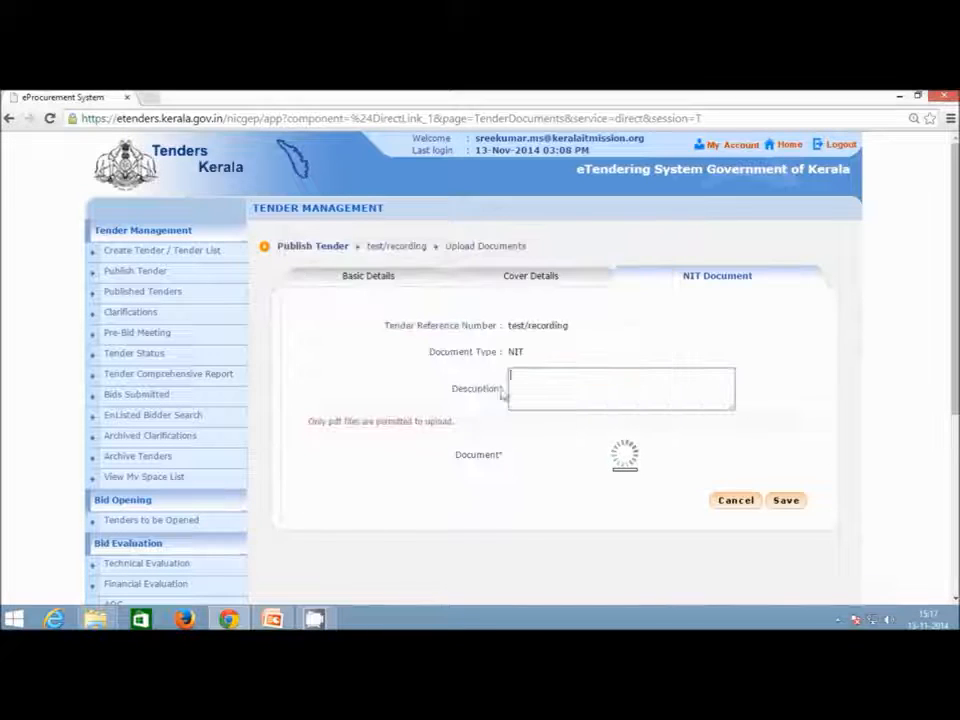
click(386, 435)
click(585, 435)
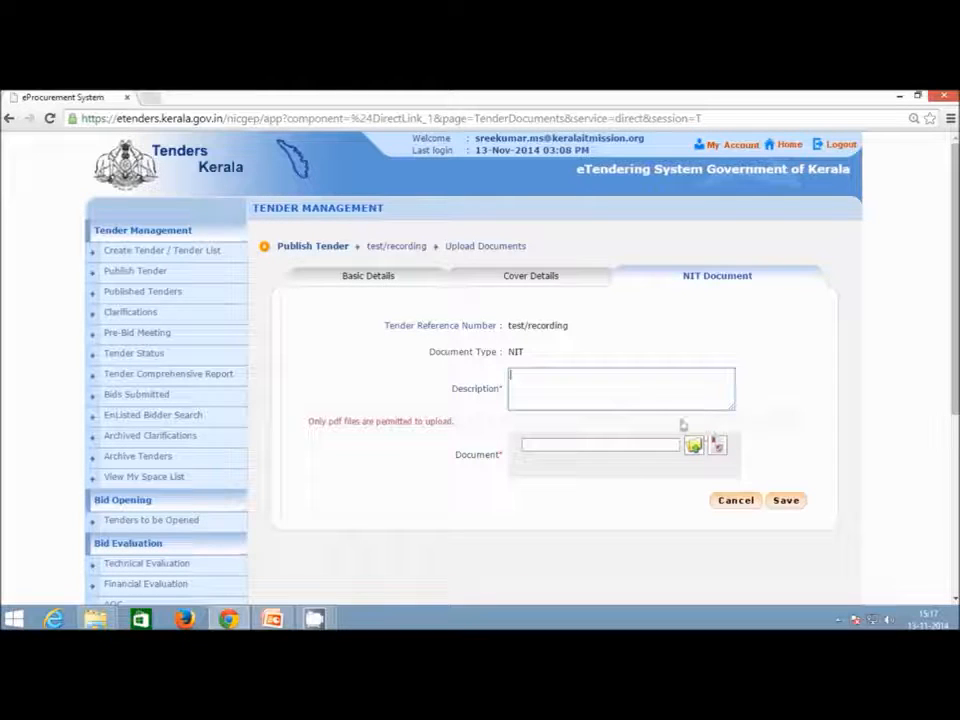
text(s)
text(n)
text(der Notice)
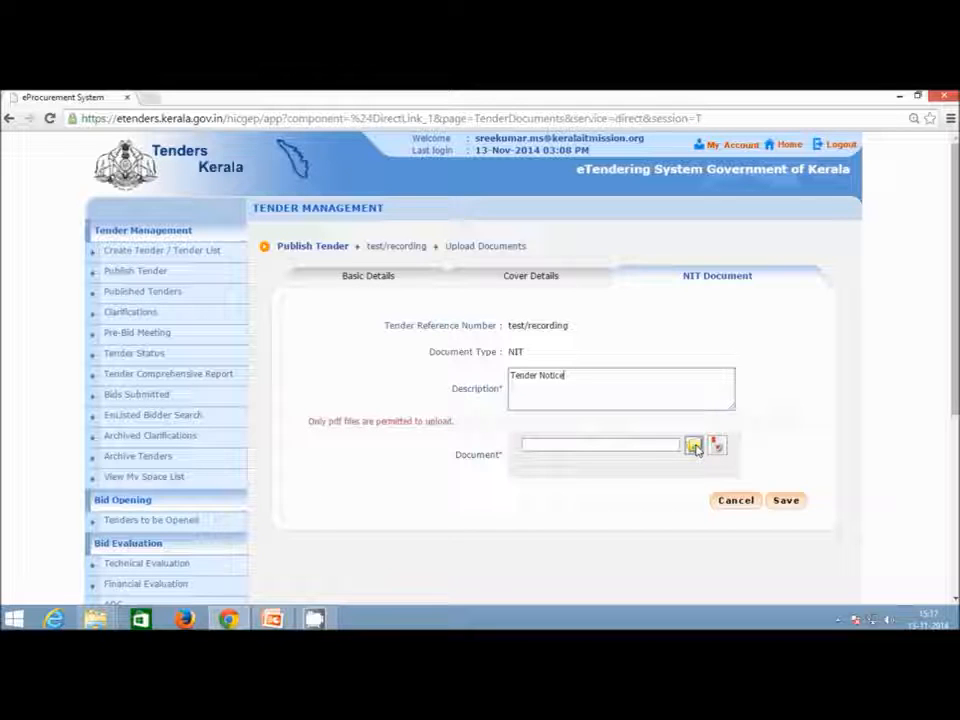
Choose notice.pdf from the Desktop\eTender folder as the NIT document.
click(694, 447)
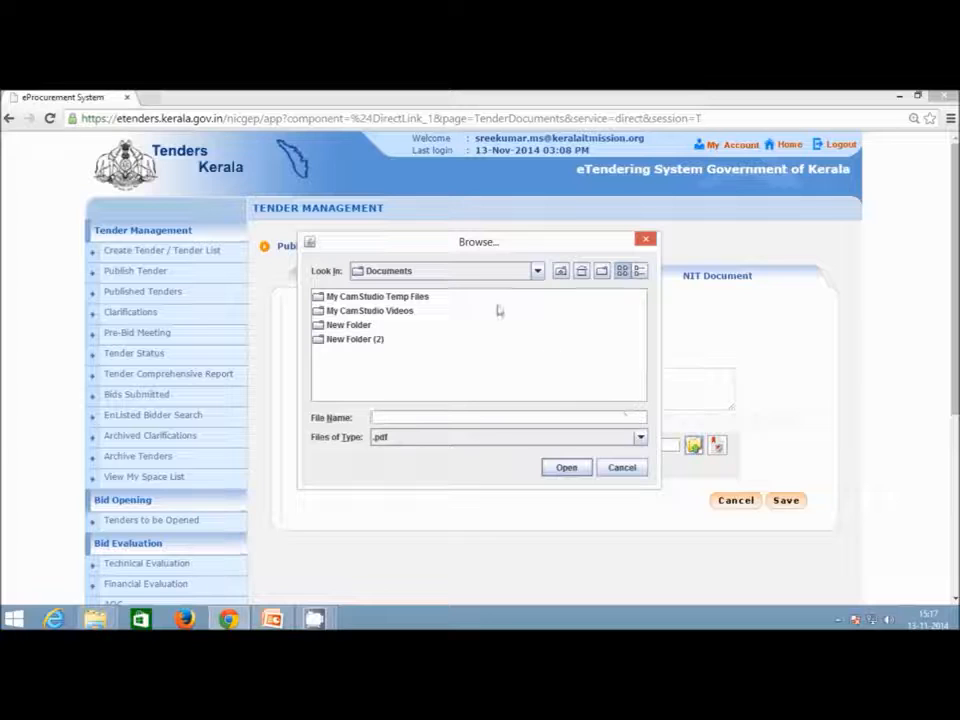
click(622, 467)
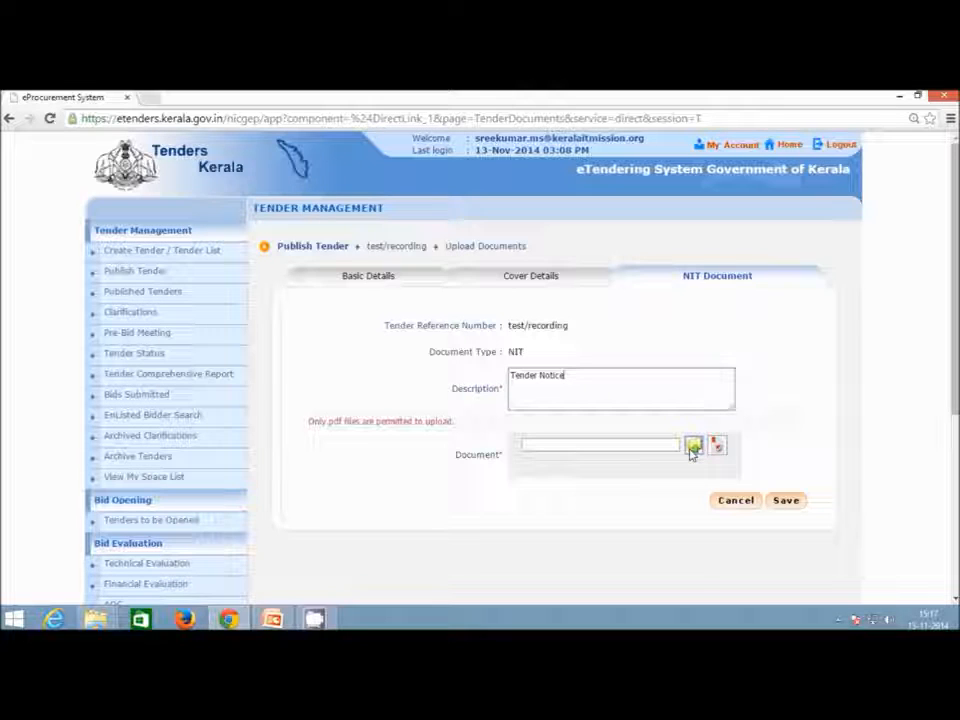
click(692, 447)
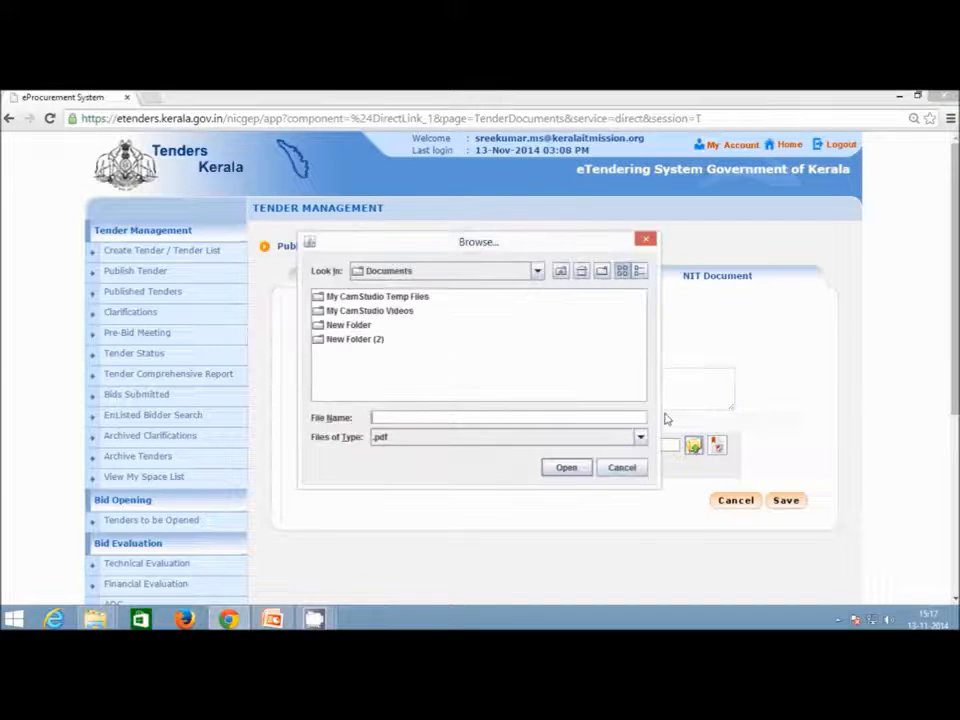
click(581, 271)
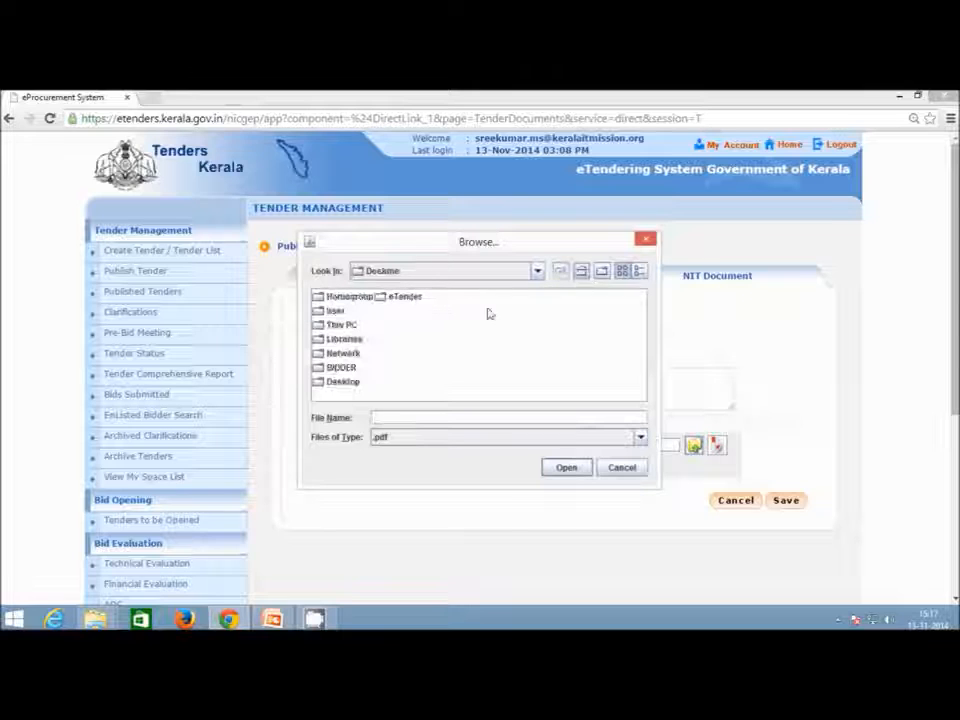
double_click(400, 297)
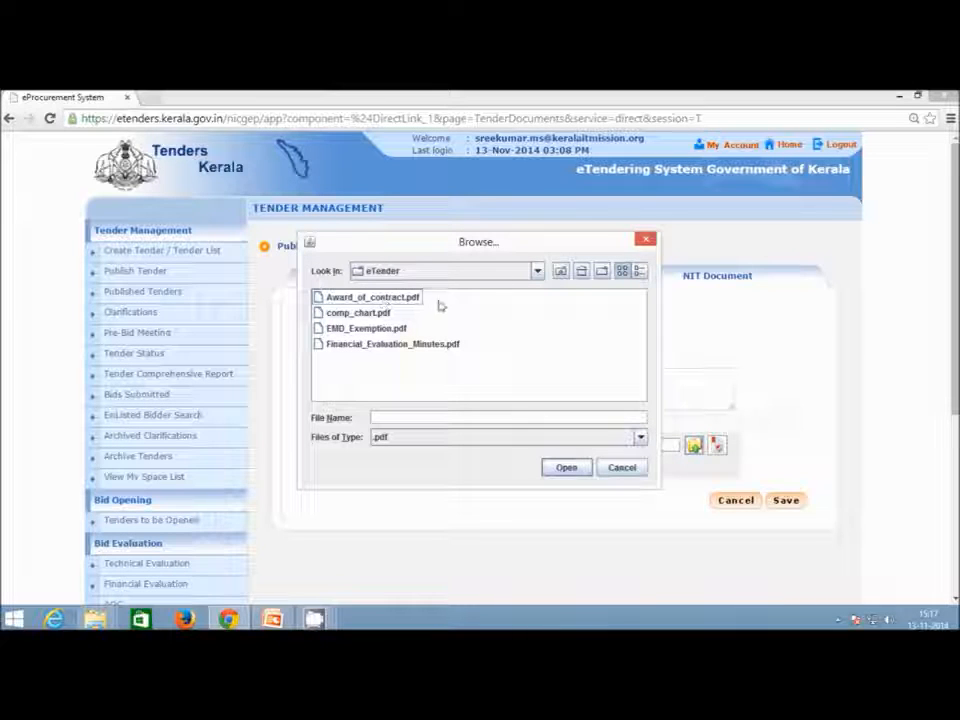
click(561, 271)
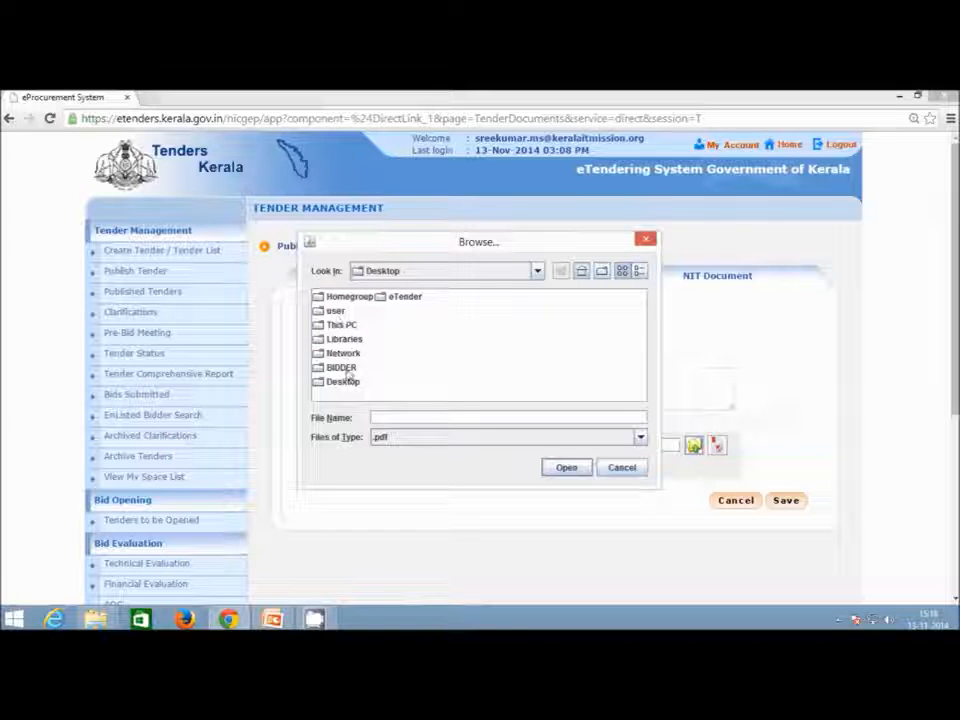
double_click(340, 367)
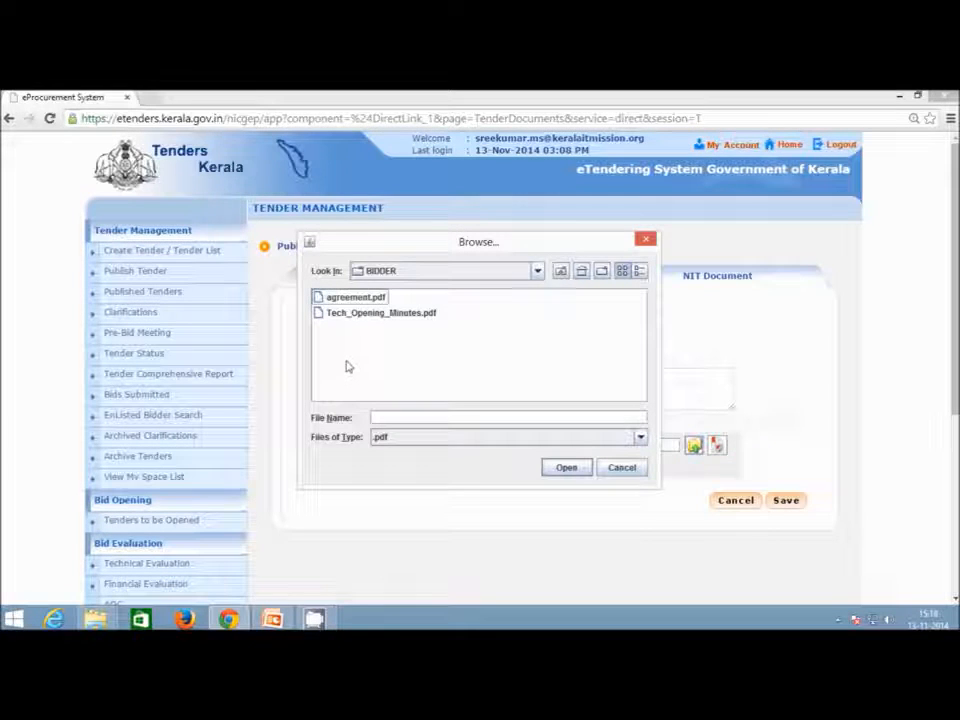
click(346, 298)
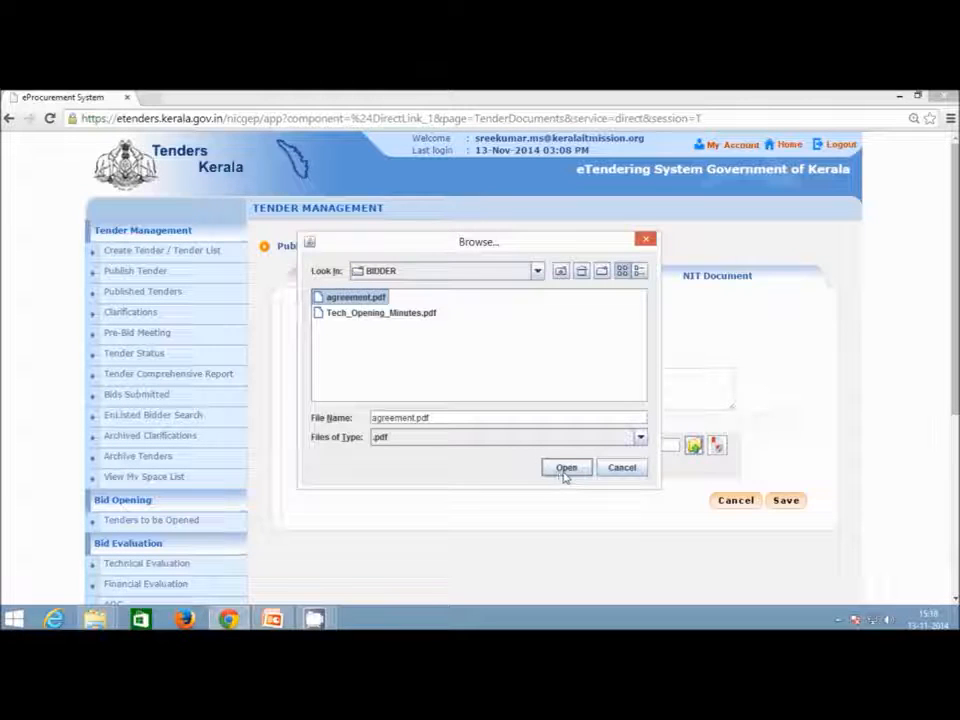
click(601, 469)
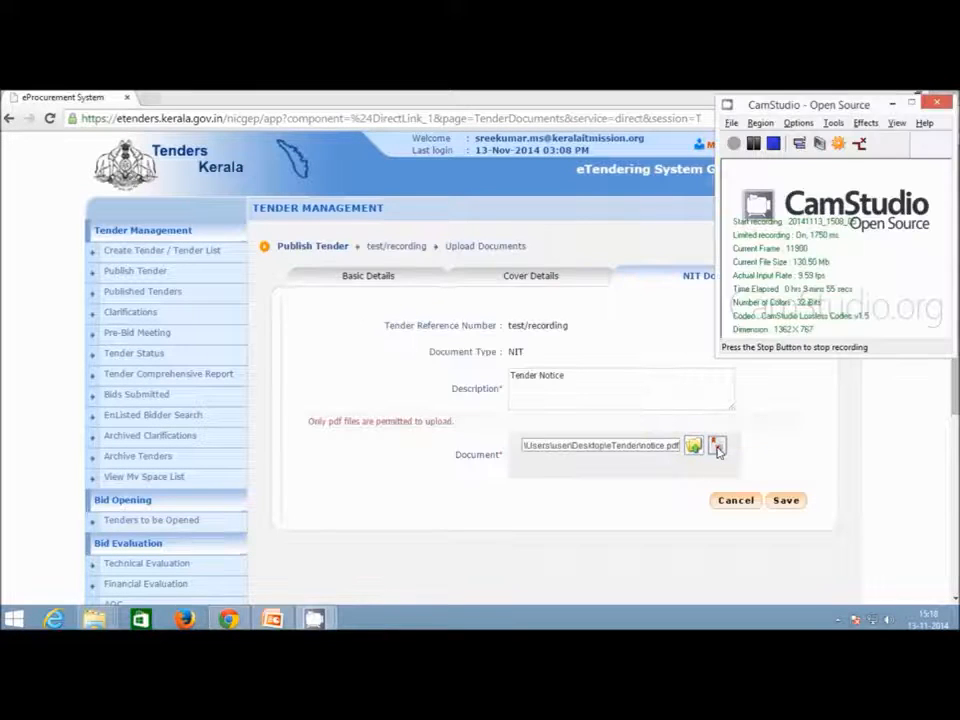
click(893, 104)
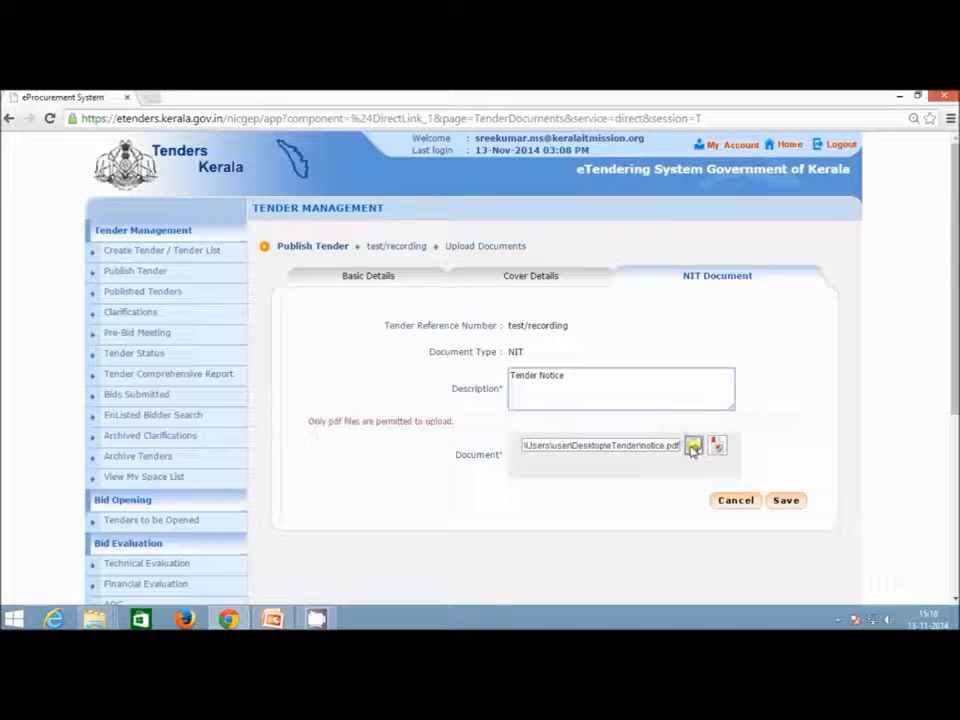
click(693, 445)
click(358, 340)
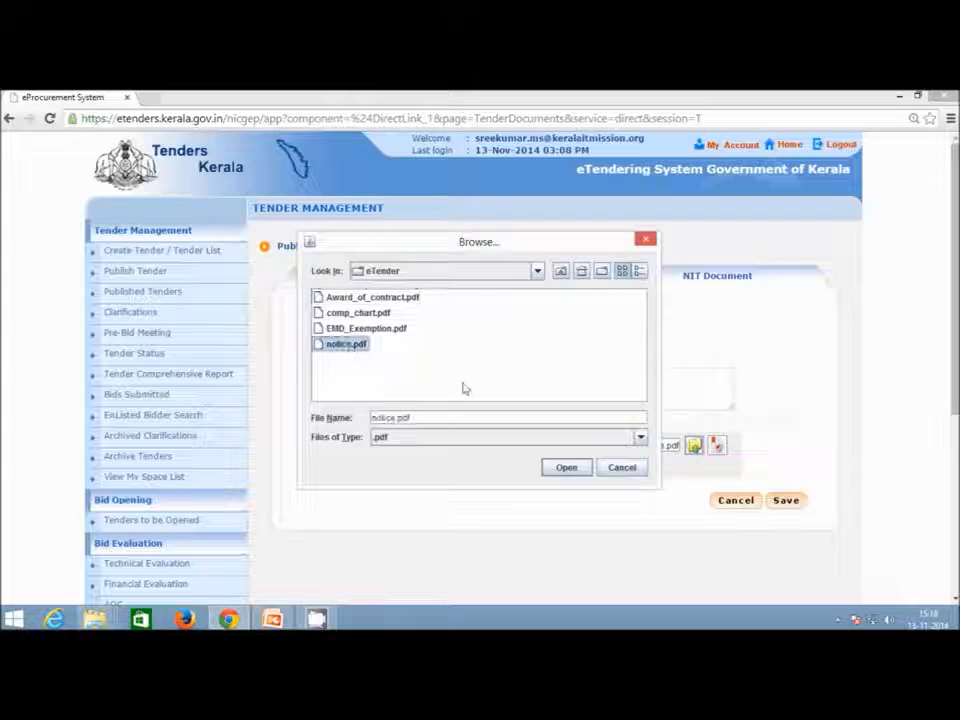
click(566, 468)
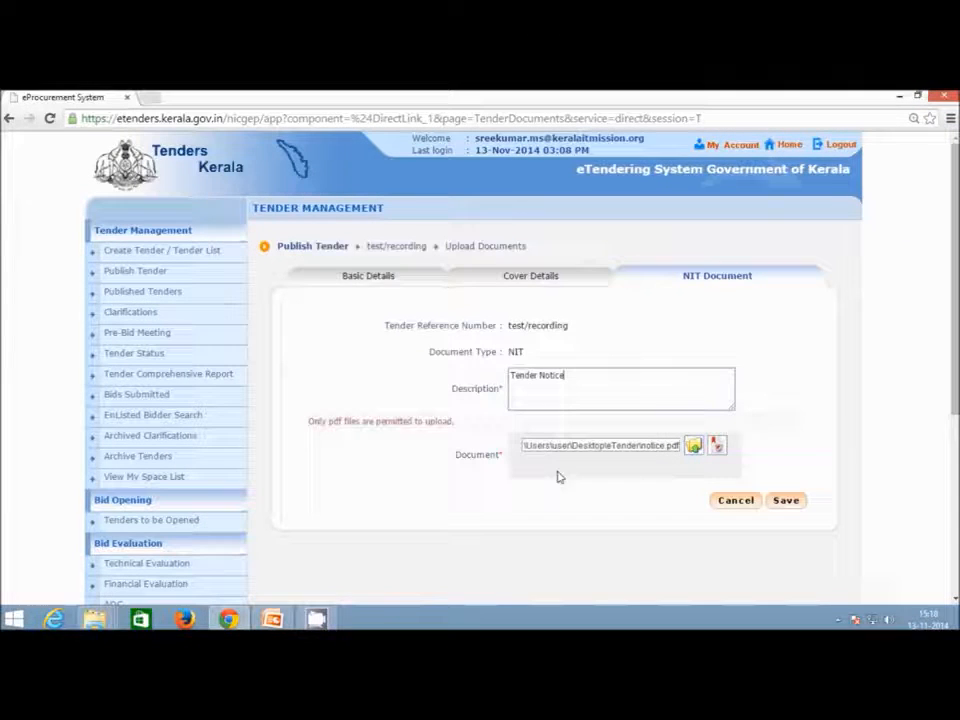
Digitally sign notice.pdf, allowing the signing applets and entering the DSC PIN.
click(717, 449)
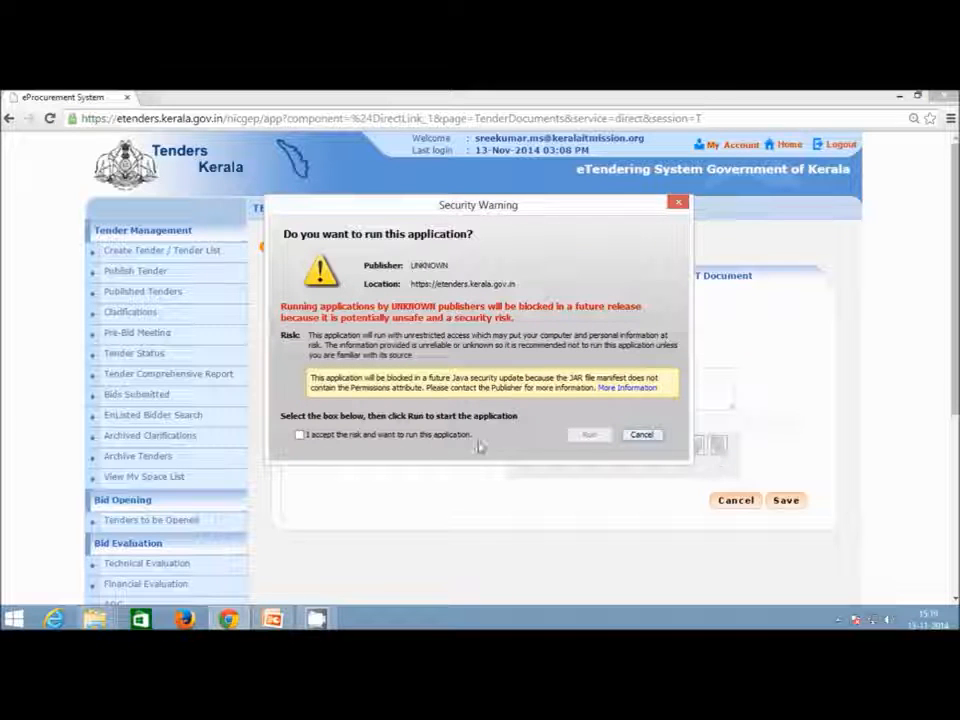
click(430, 436)
click(598, 441)
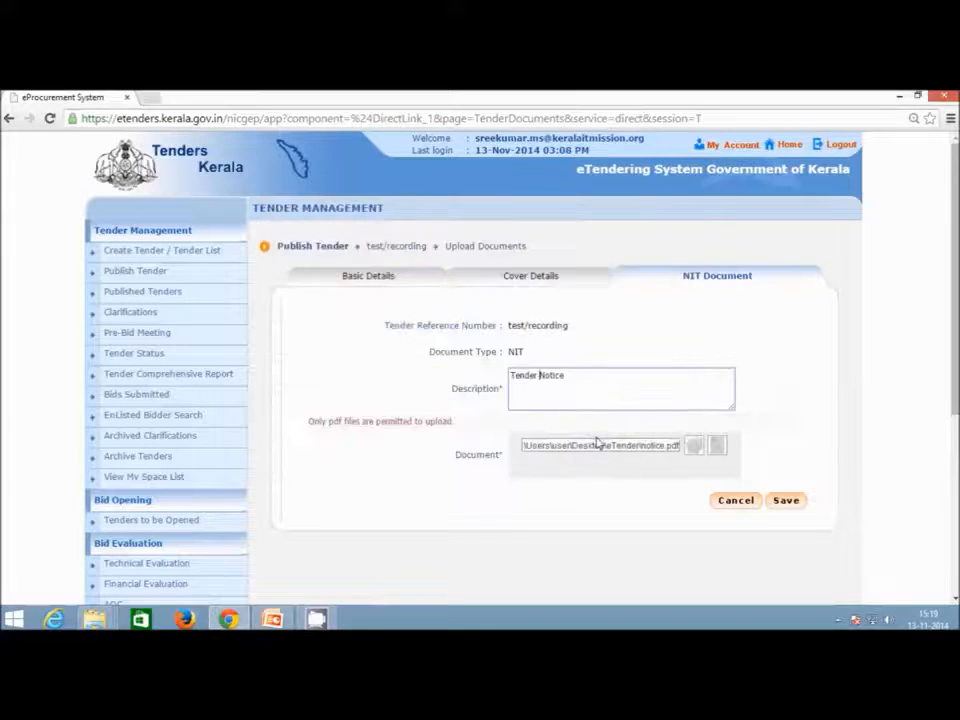
click(456, 435)
click(589, 437)
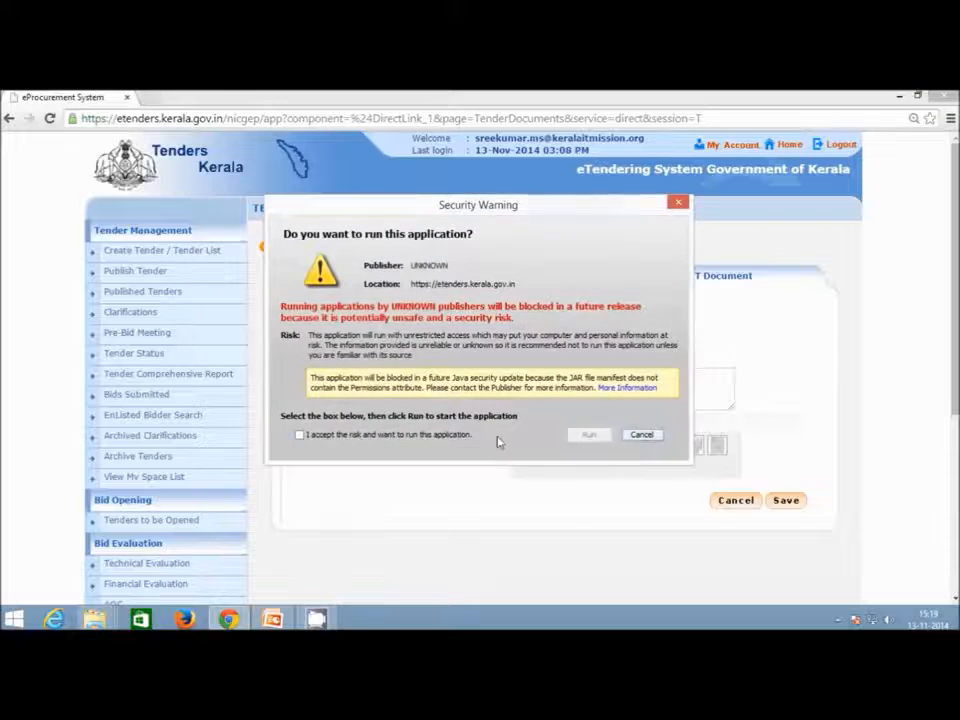
click(456, 437)
click(590, 436)
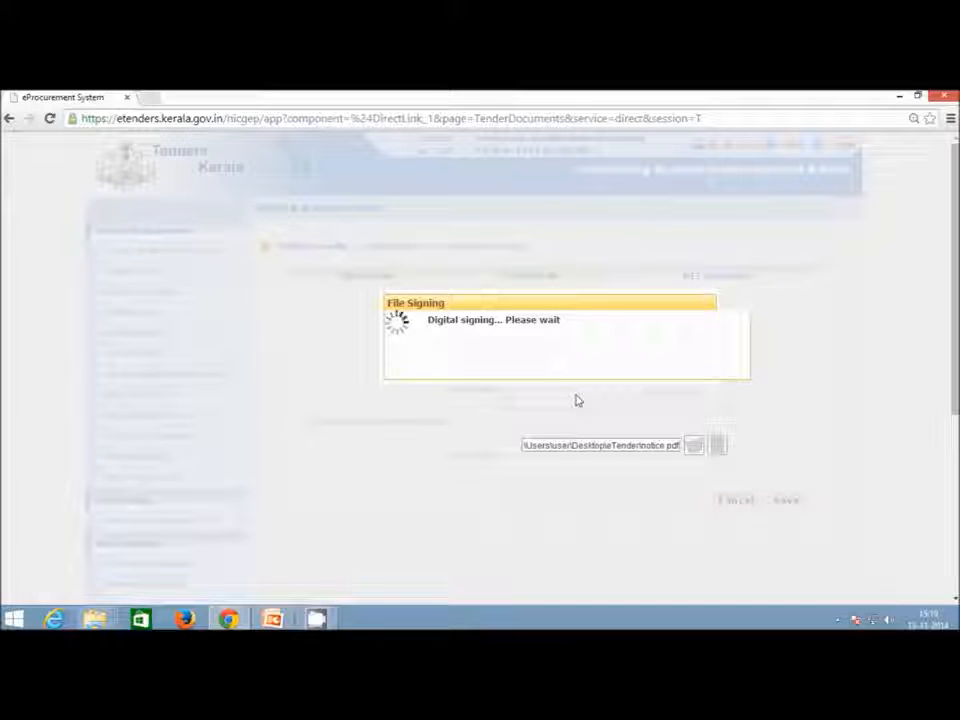
text(12345)
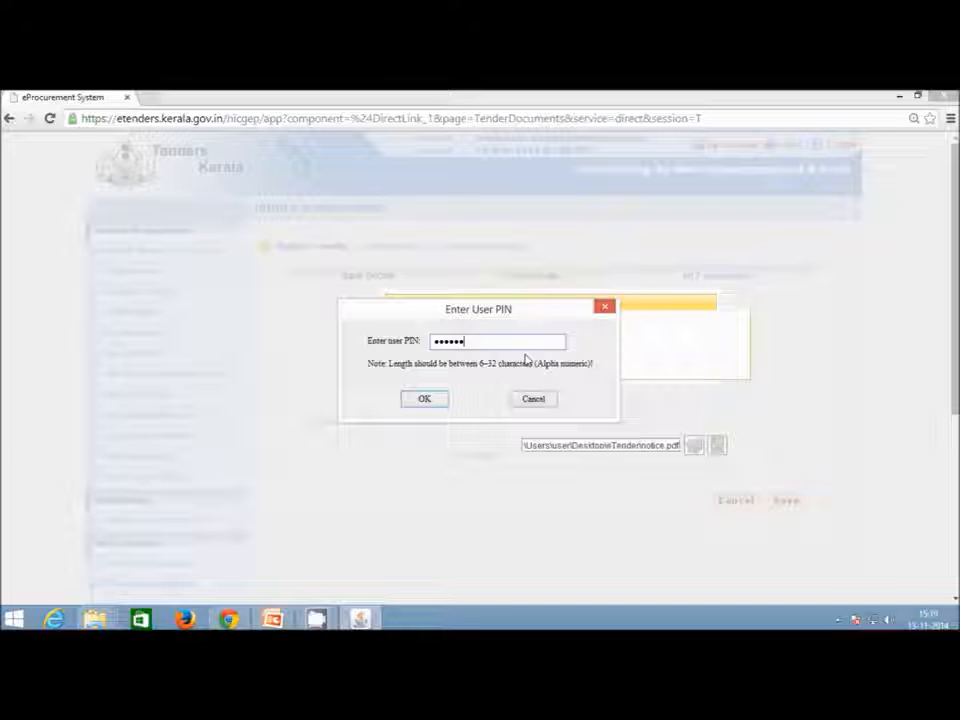
key(Return)
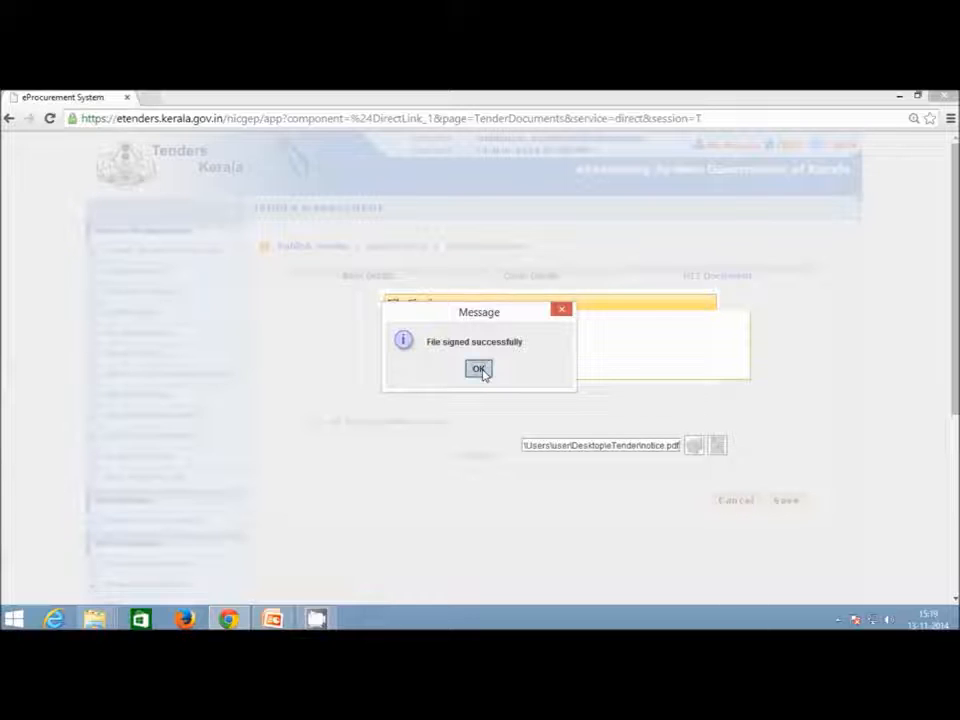
click(479, 369)
Save the signed NIT upload and open NIT_1.pdf to review it.
click(788, 500)
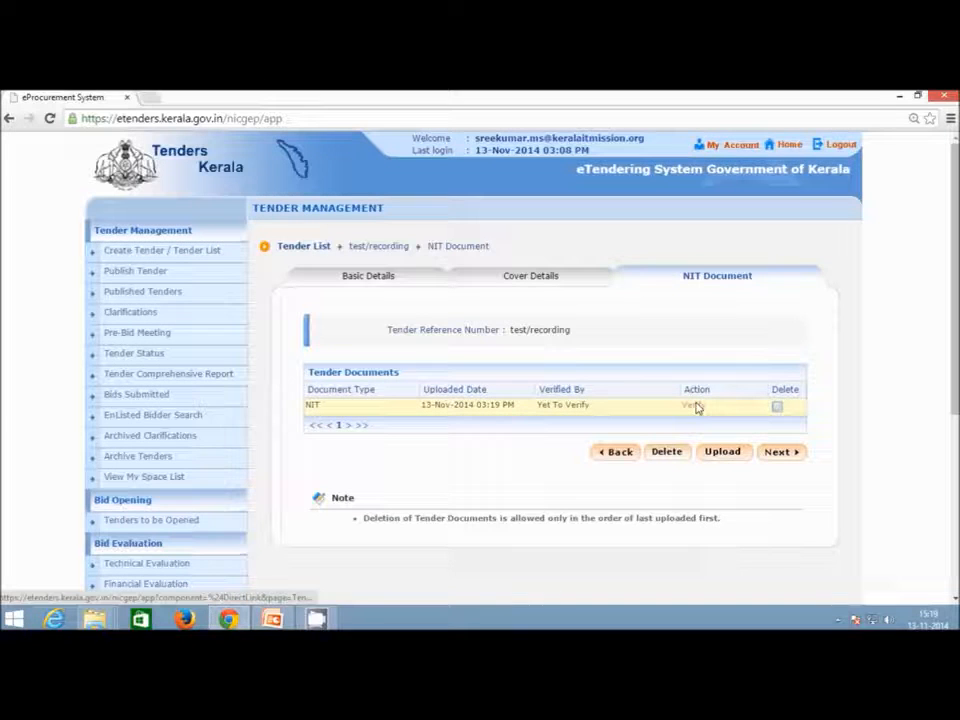
click(697, 407)
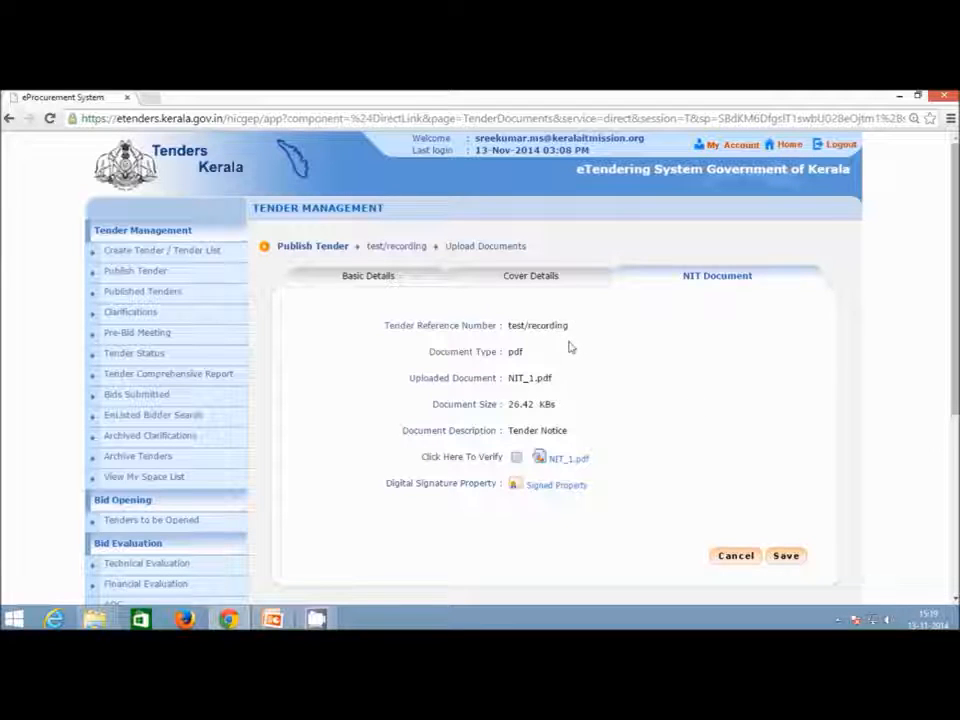
scroll(571, 347, down, 1)
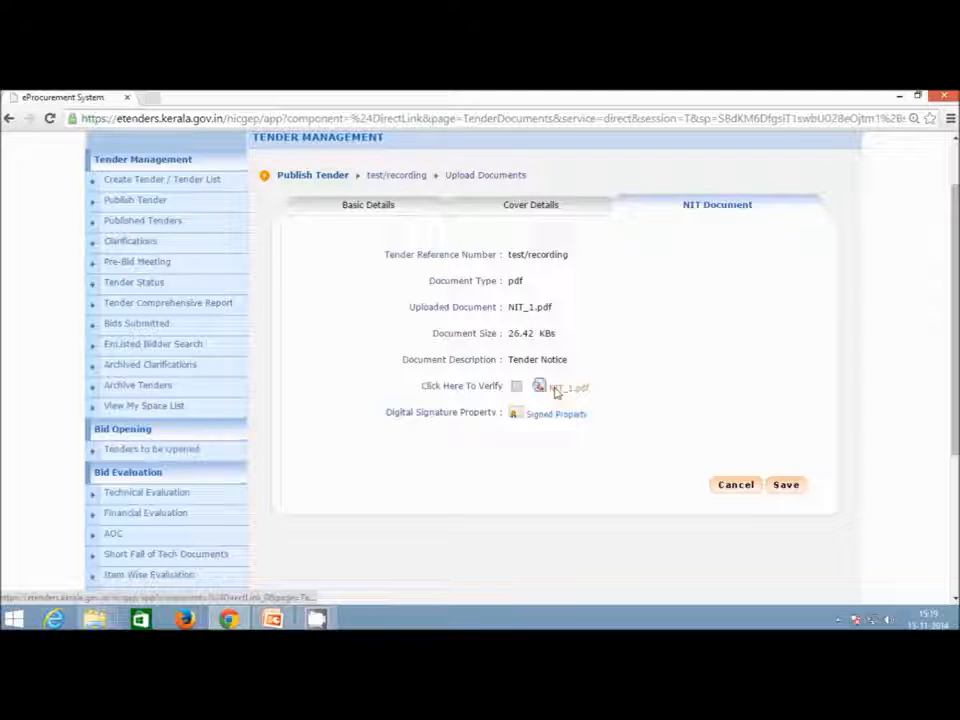
click(557, 390)
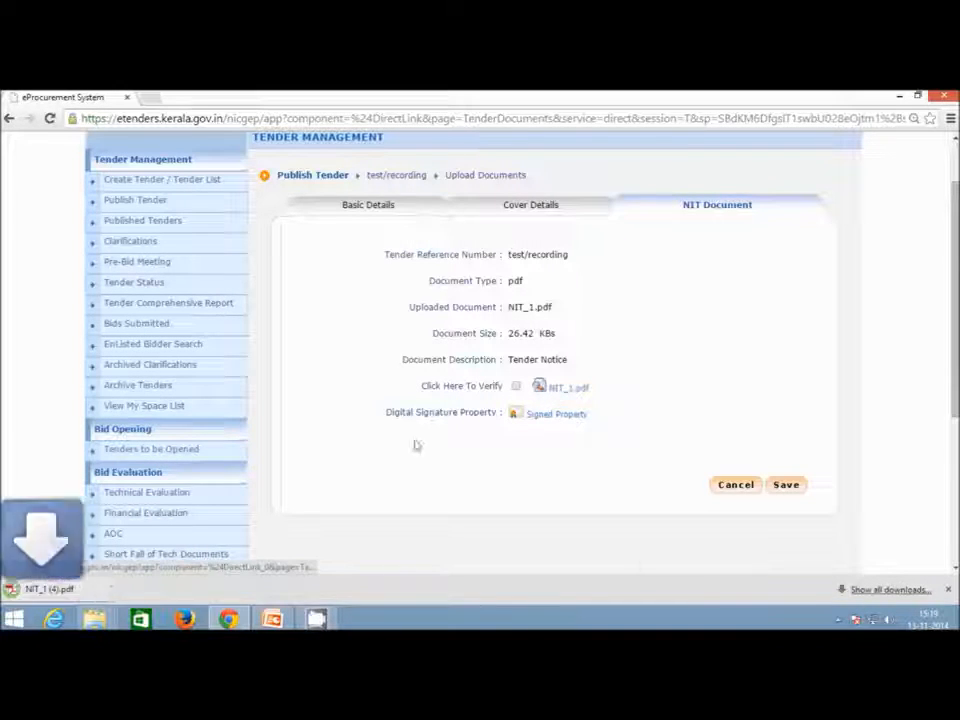
click(90, 594)
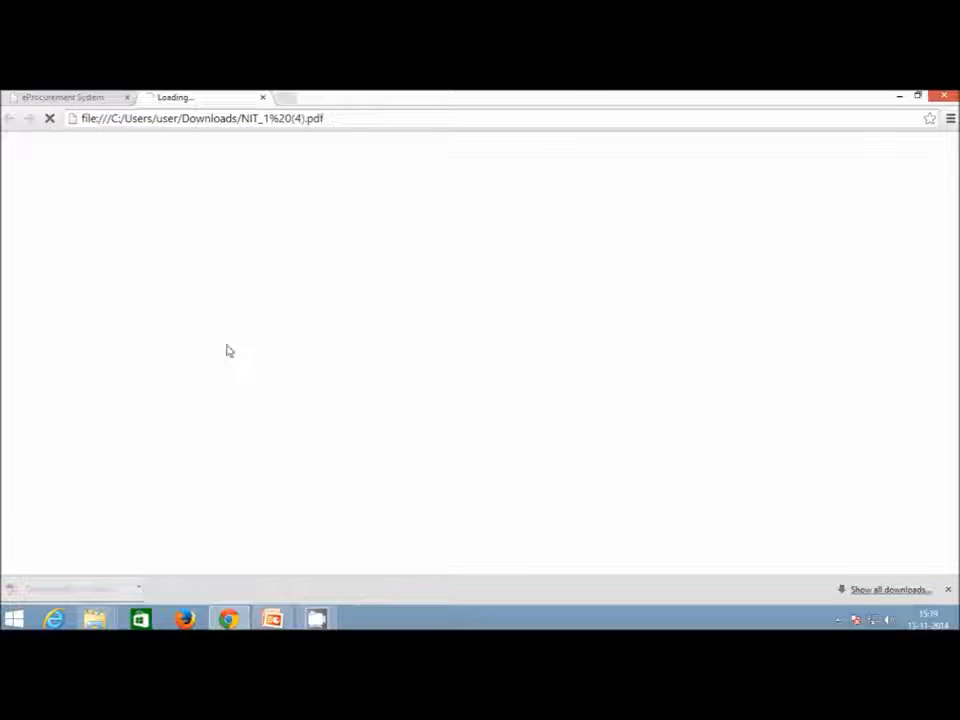
After checking the PDF, mark the NIT document Verified and save.
scroll(430, 500, down, 5)
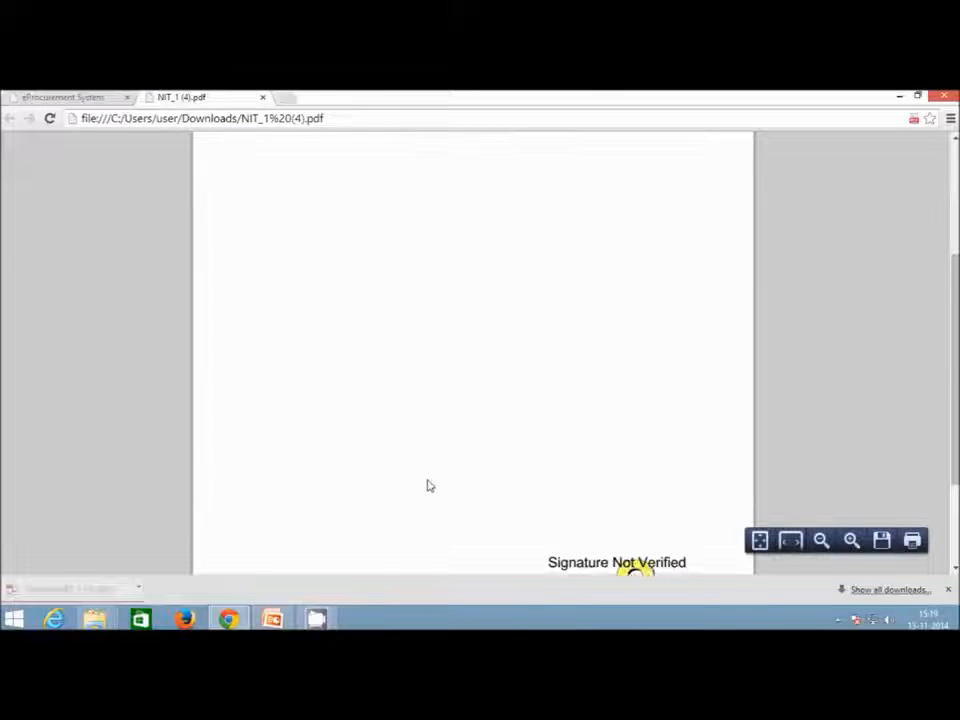
scroll(407, 309, up, 5)
click(262, 97)
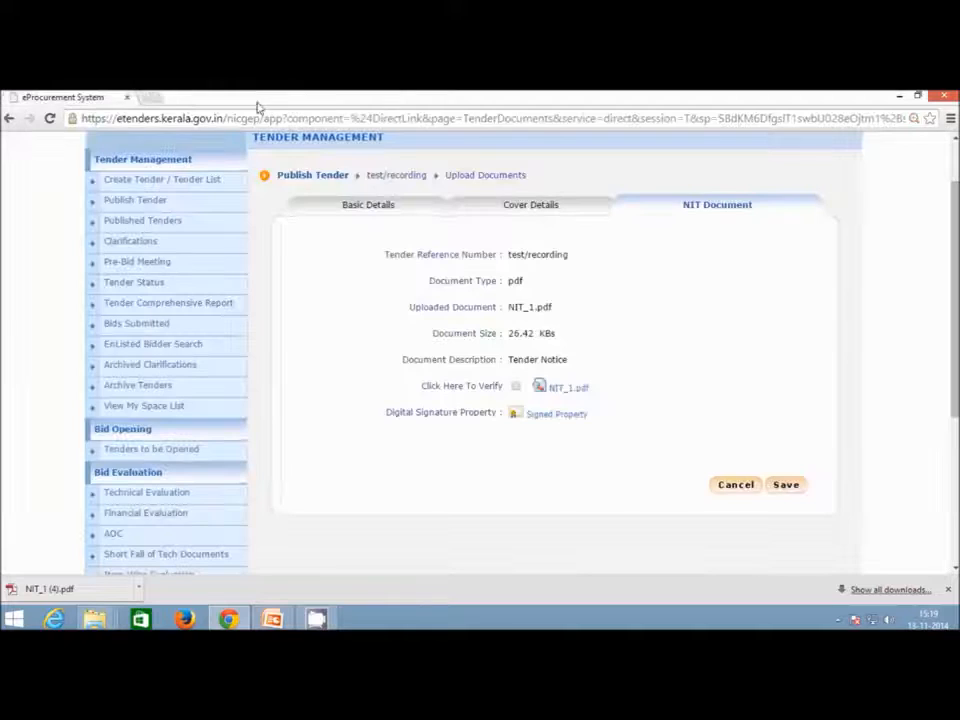
click(516, 388)
click(787, 486)
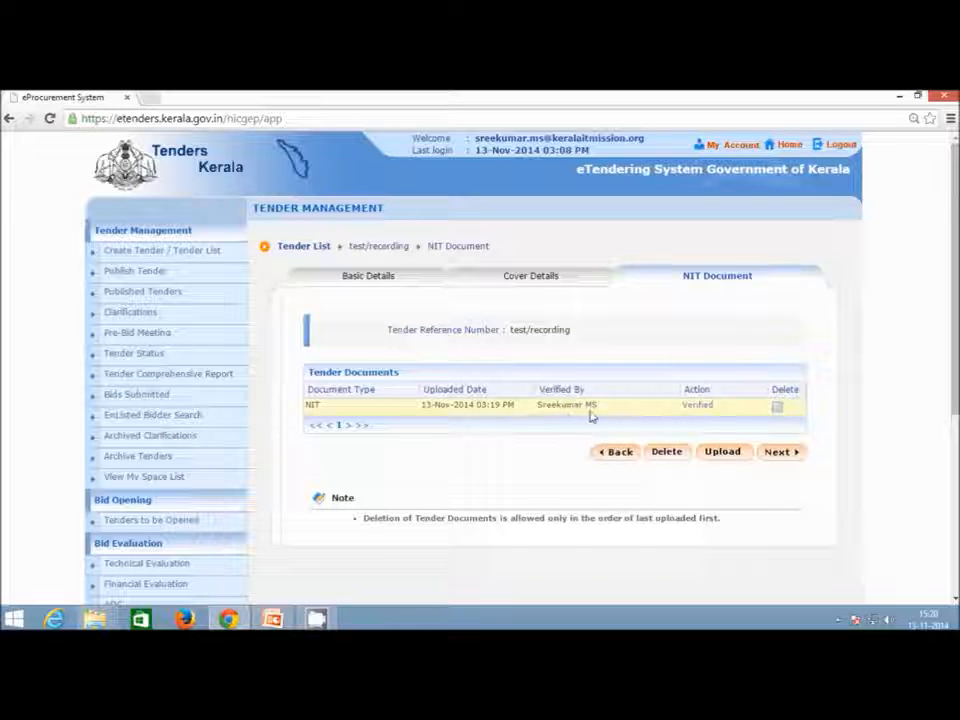
Enter Work/Item title 'Construction/Road' and description 'construction of road in trivandrum'.
click(778, 452)
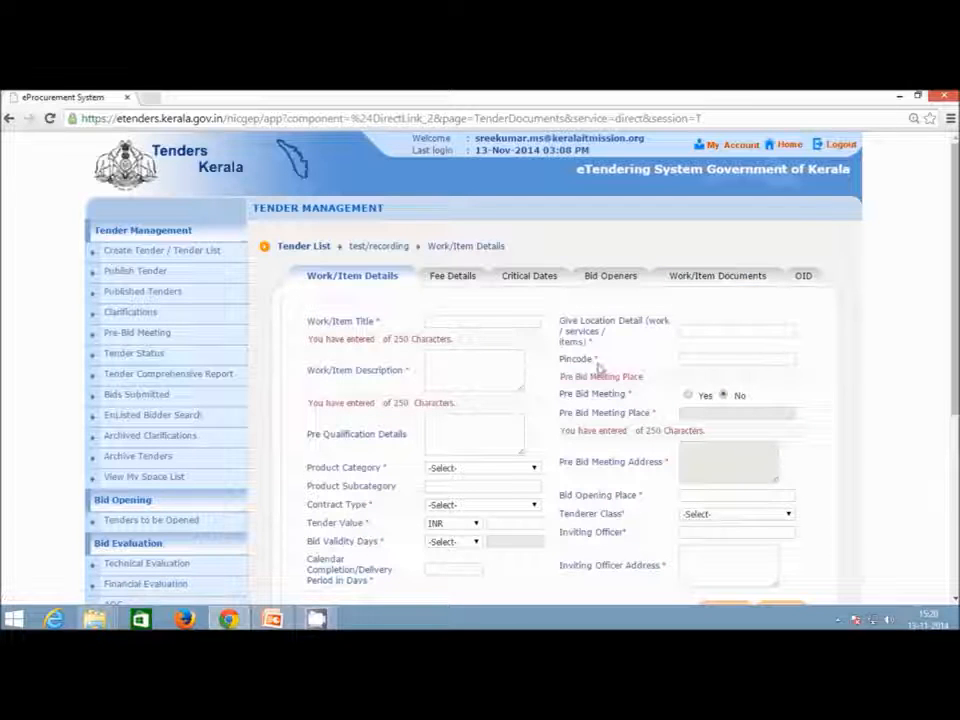
click(528, 324)
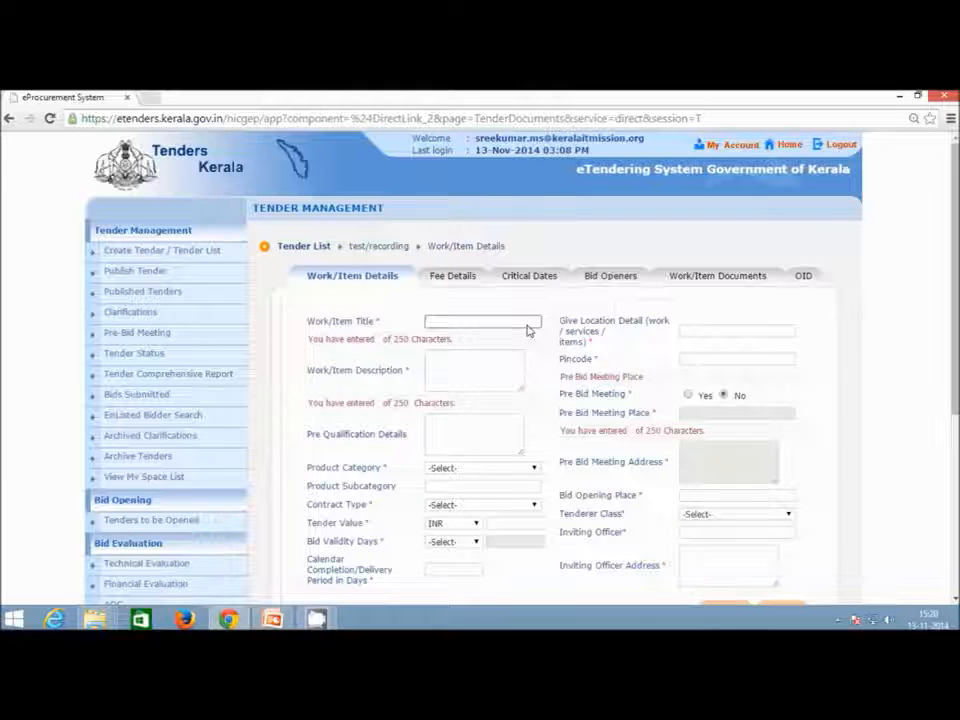
scroll(531, 339, down, 1)
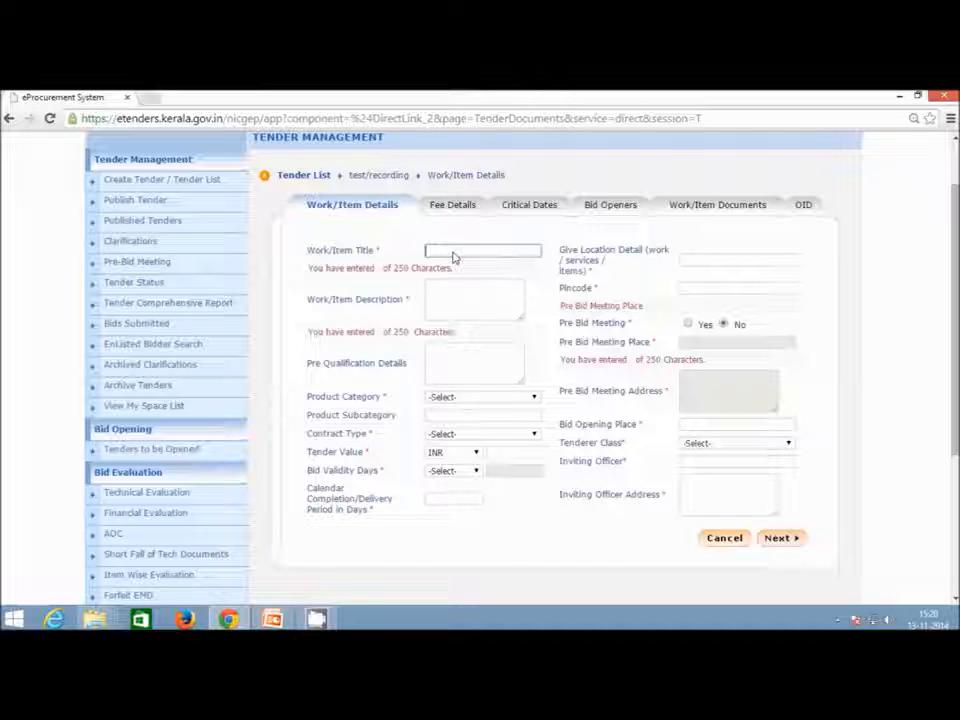
text(Constru)
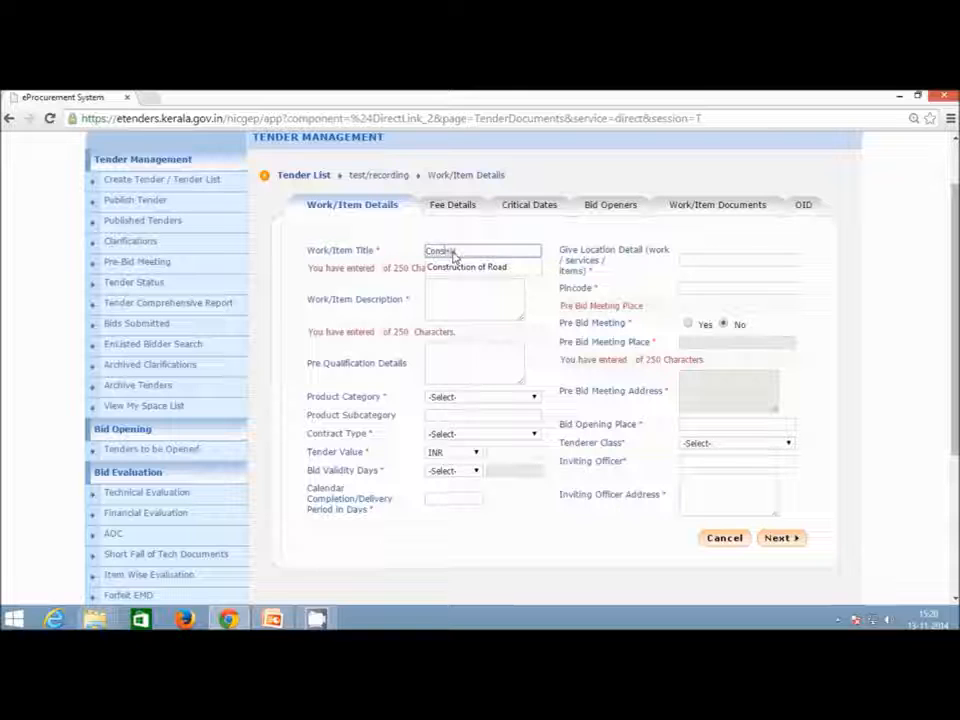
text(c)
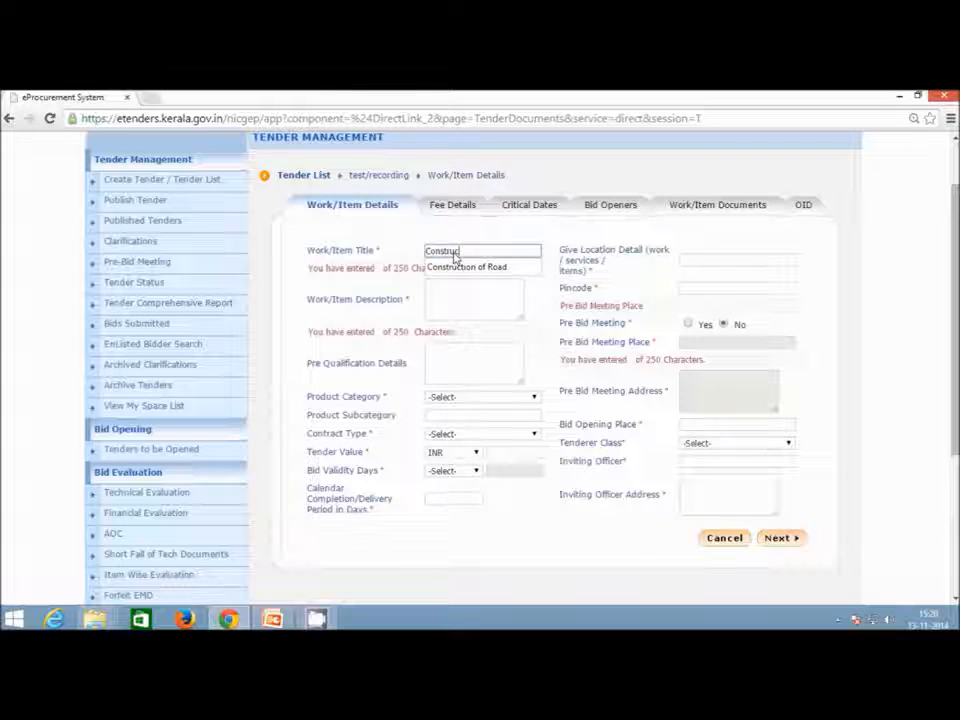
text(tion/Road)
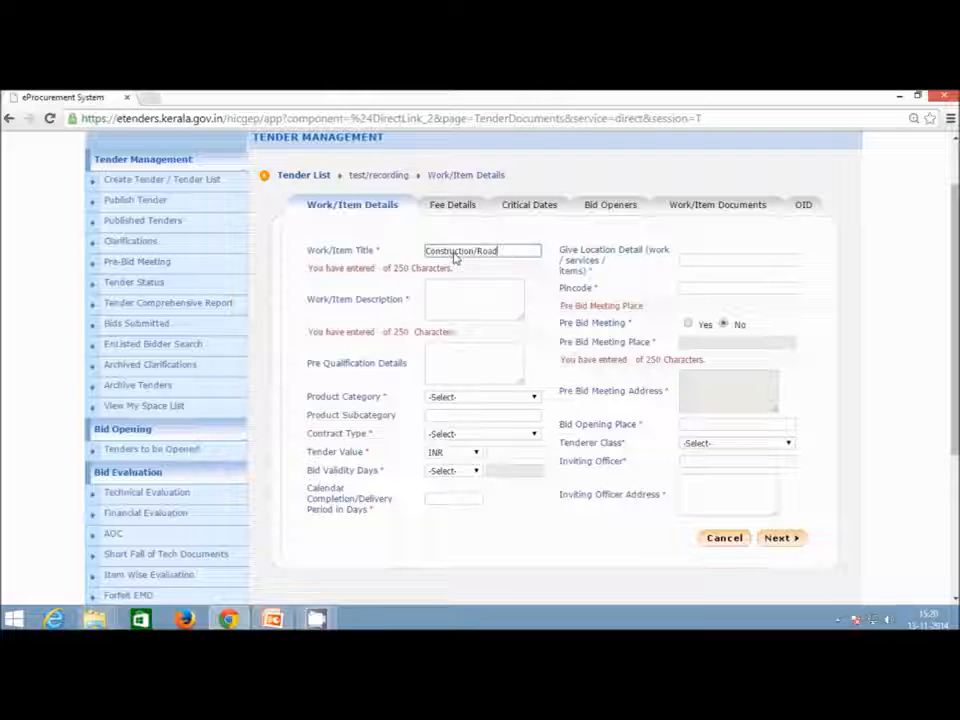
click(482, 306)
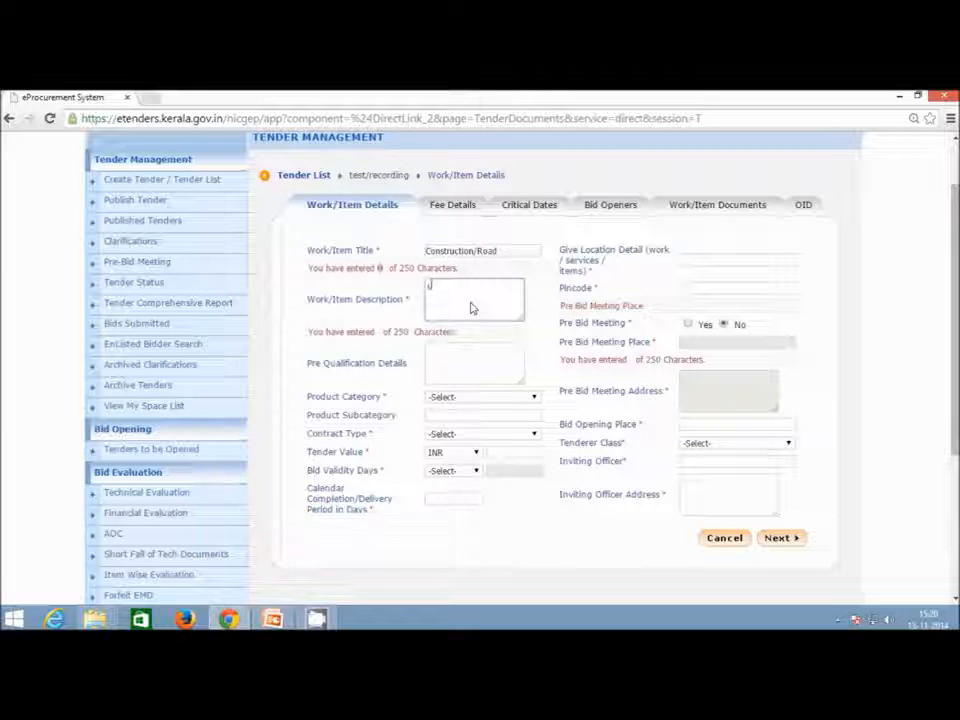
text(construction )
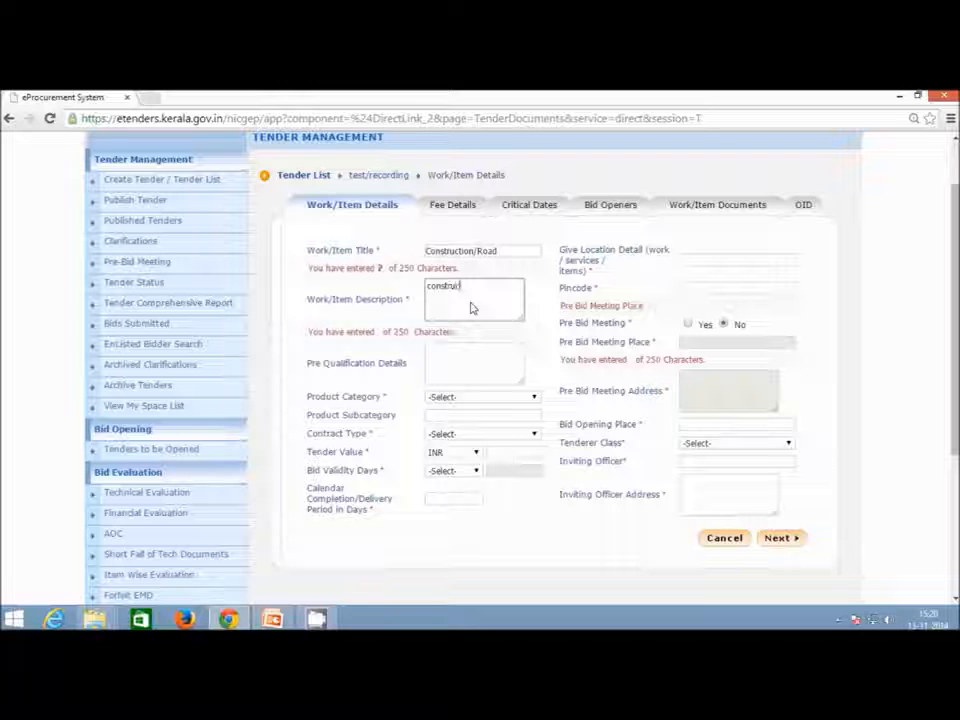
text(of)
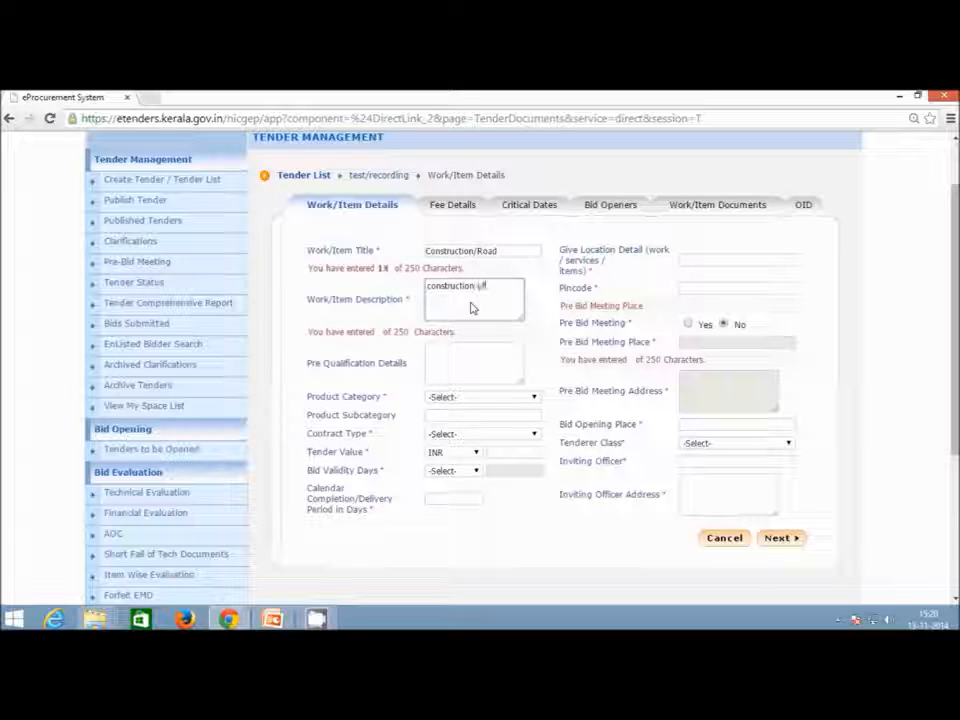
text( road p)
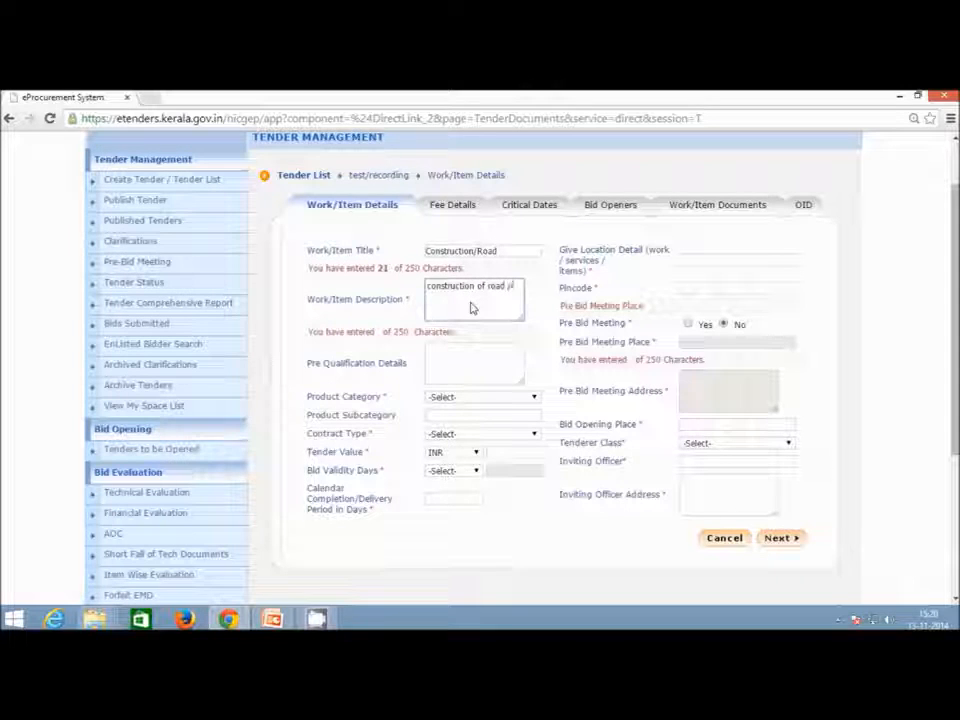
text(in trivand)
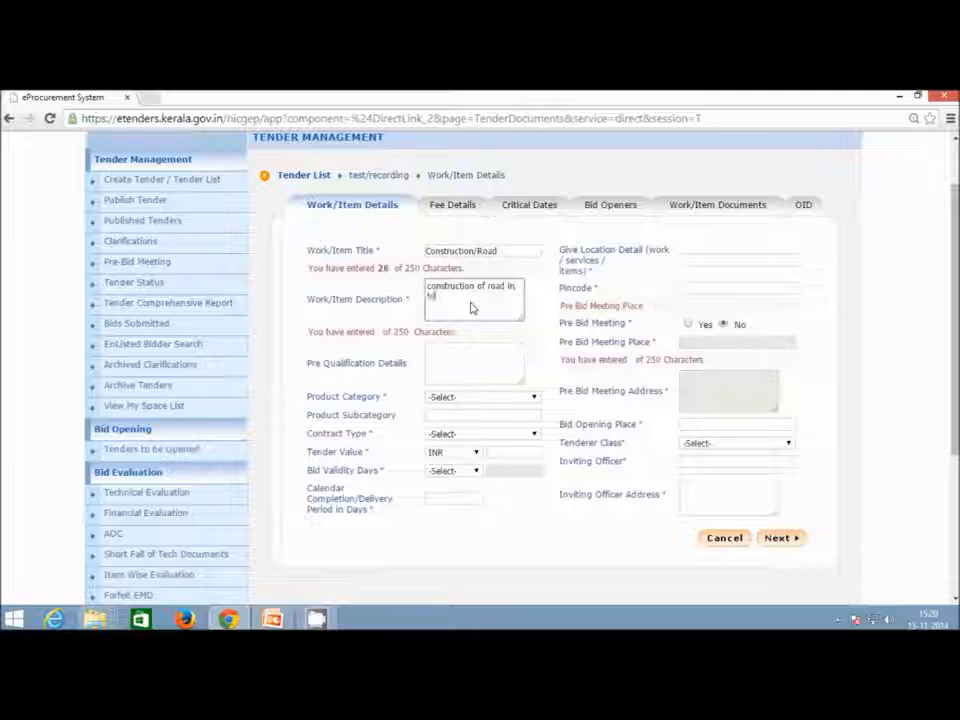
text(rum)
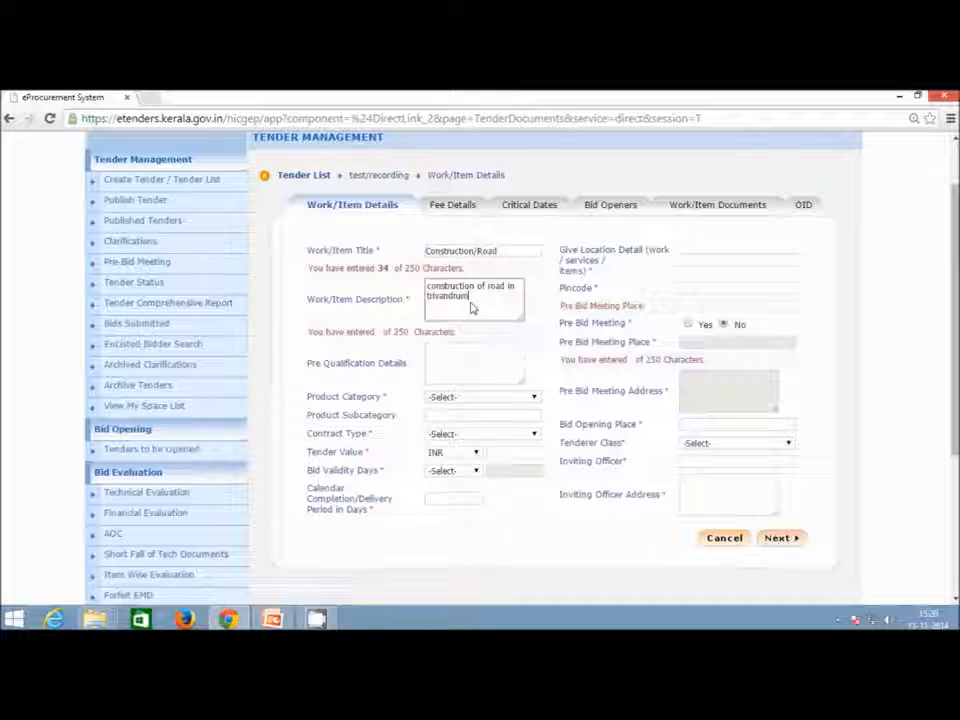
click(444, 368)
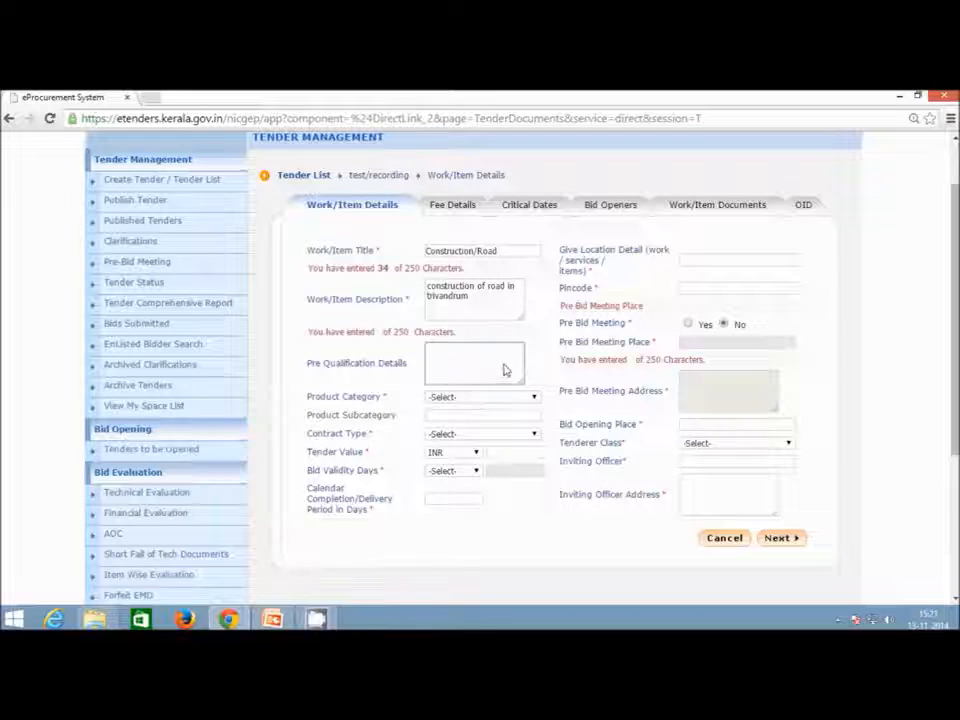
Set the product category to CIVIL WORKS and the contract type to Tender.
scroll(503, 372, down, 1)
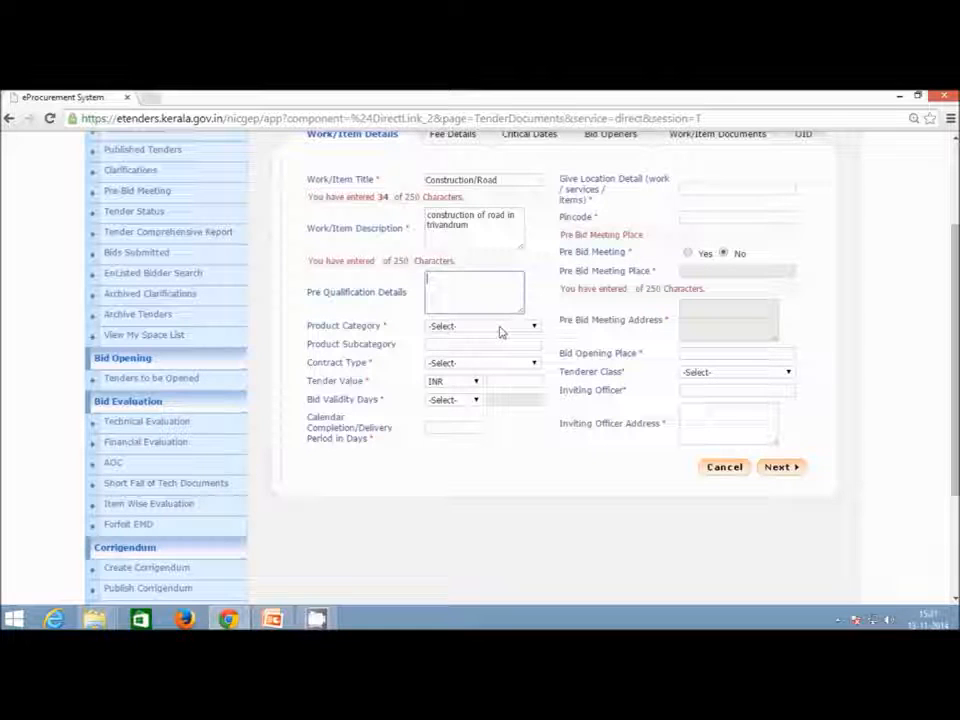
click(501, 332)
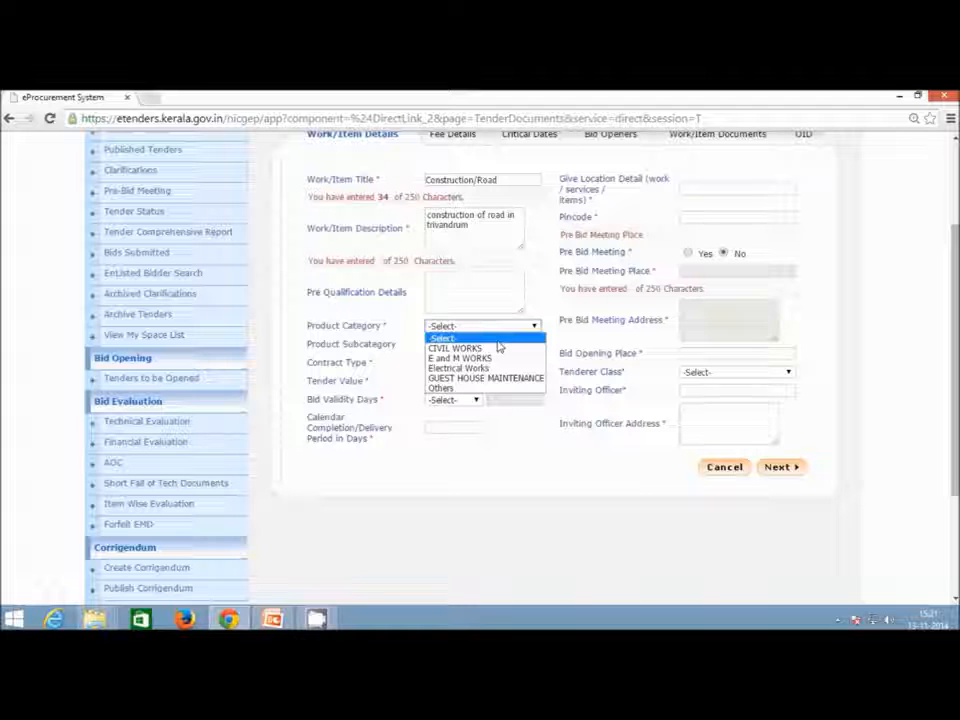
click(498, 349)
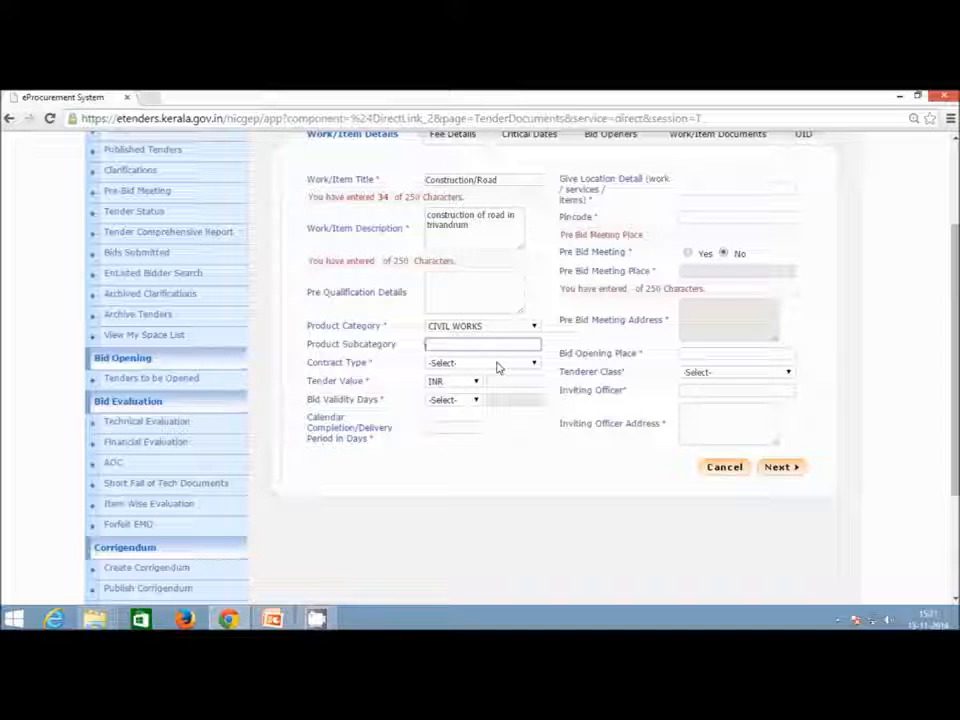
click(497, 367)
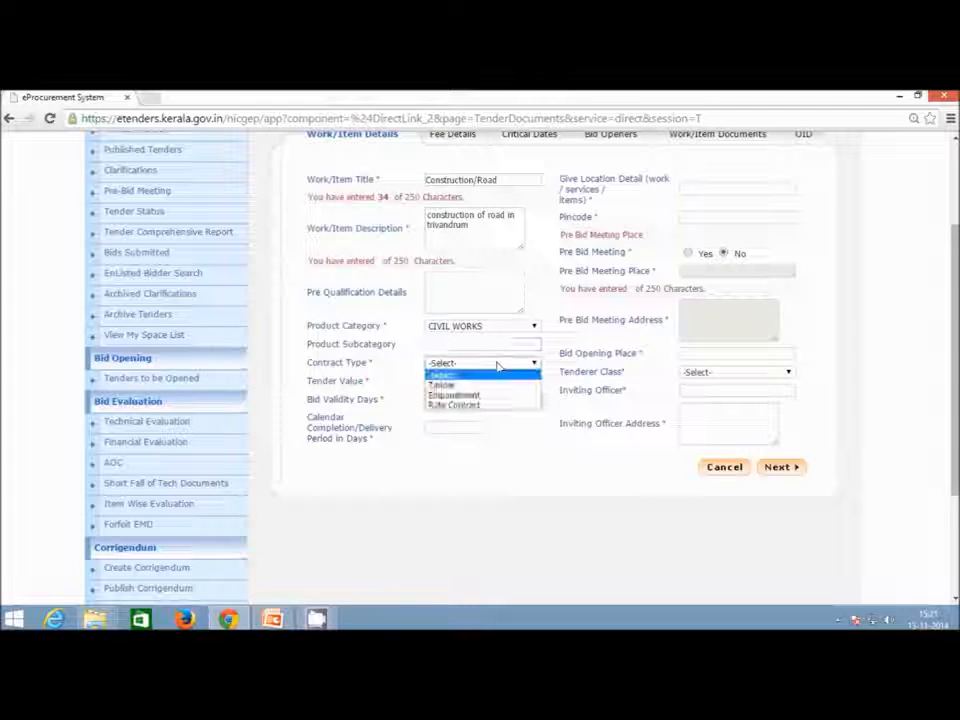
click(493, 389)
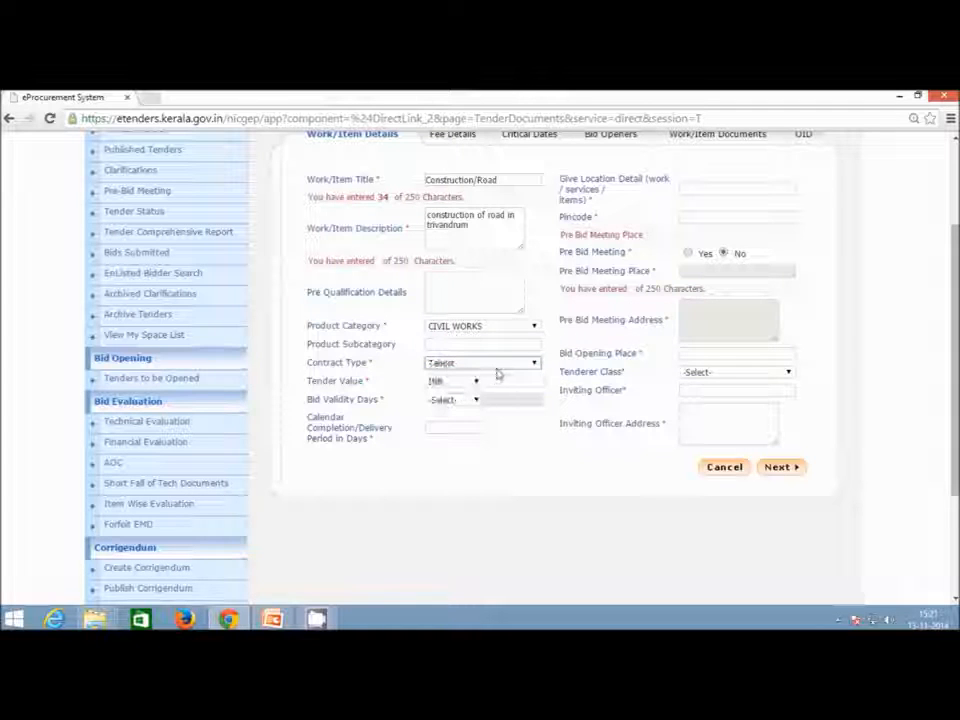
click(497, 367)
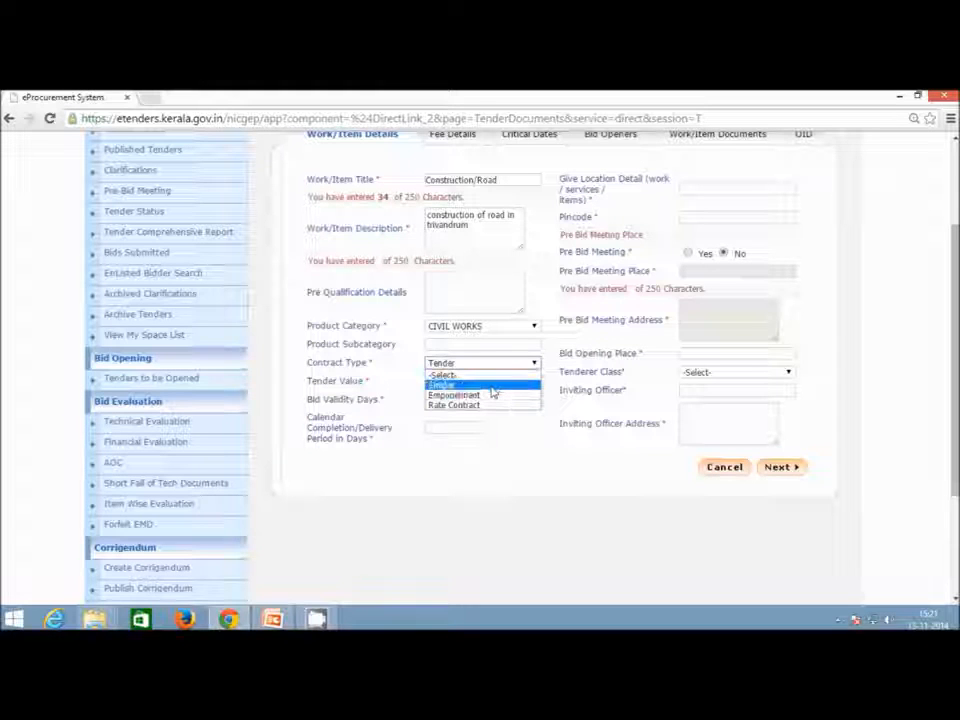
click(491, 385)
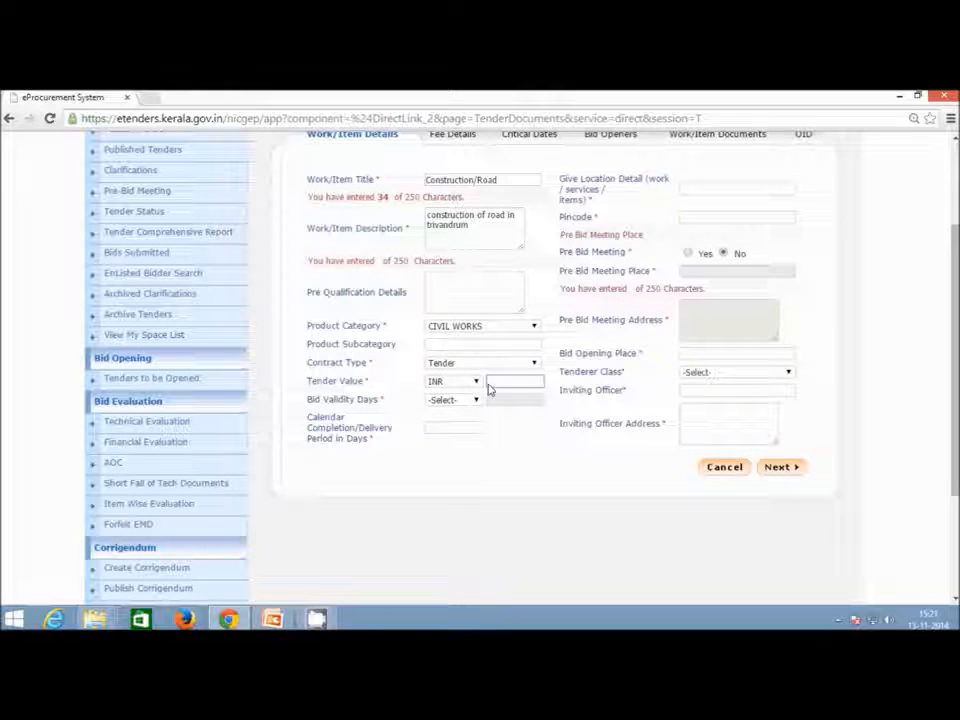
Set tender value INR 100000, bid validity 90 days and completion period 90 days.
text(1000000)
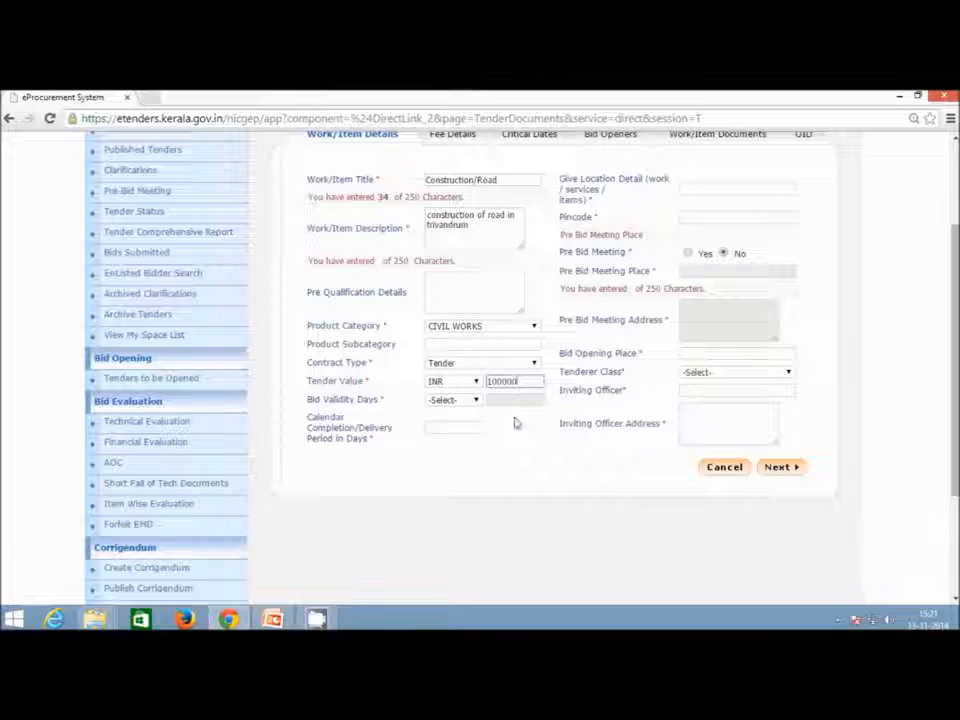
click(466, 400)
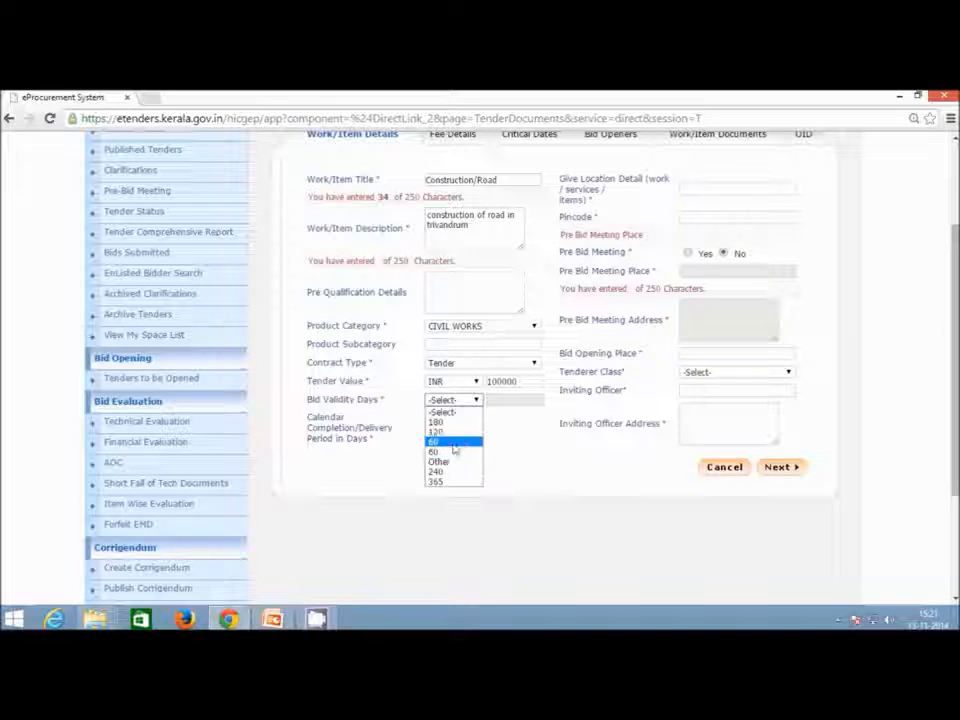
click(452, 442)
click(458, 432)
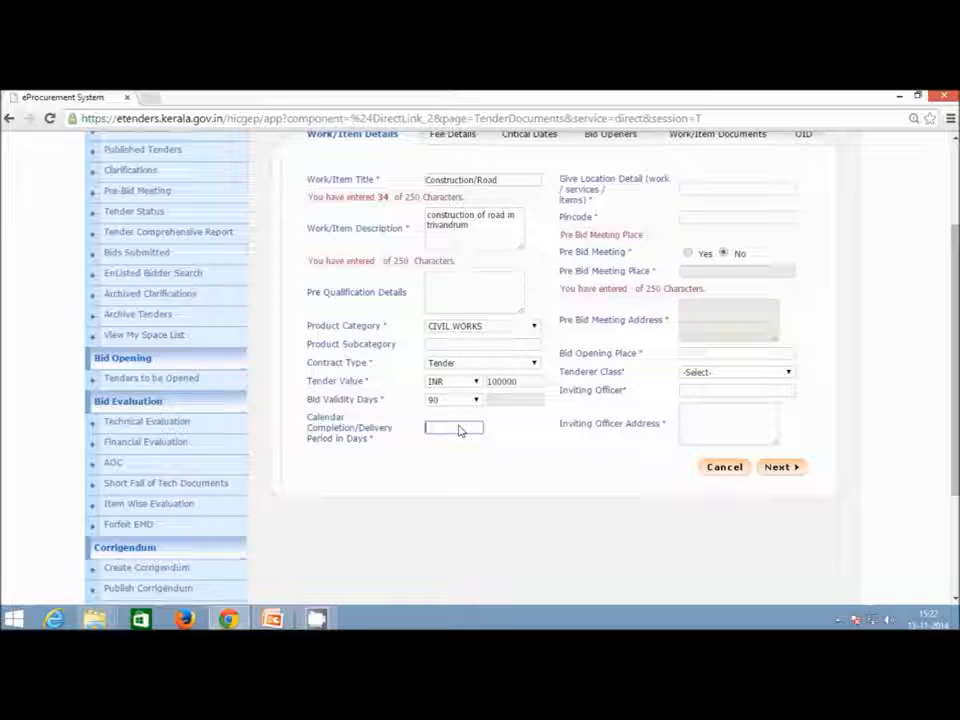
text(90)
click(438, 443)
scroll(610, 445, up, 3)
Set the work location to Trivandrum with pincode 695001.
click(716, 335)
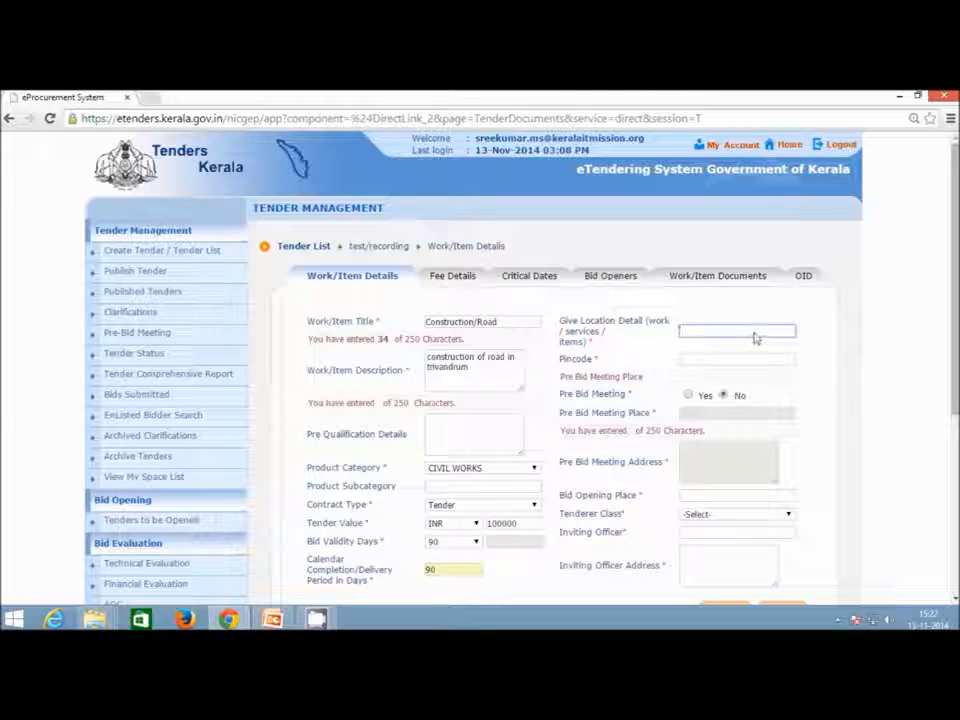
text(Triv)
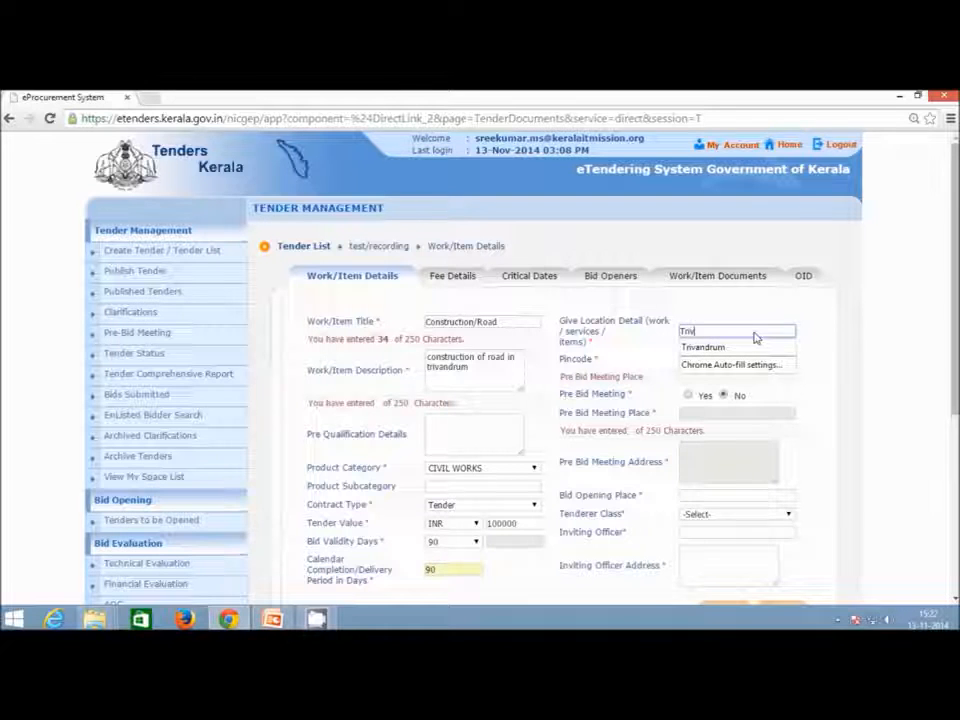
text(andrum)
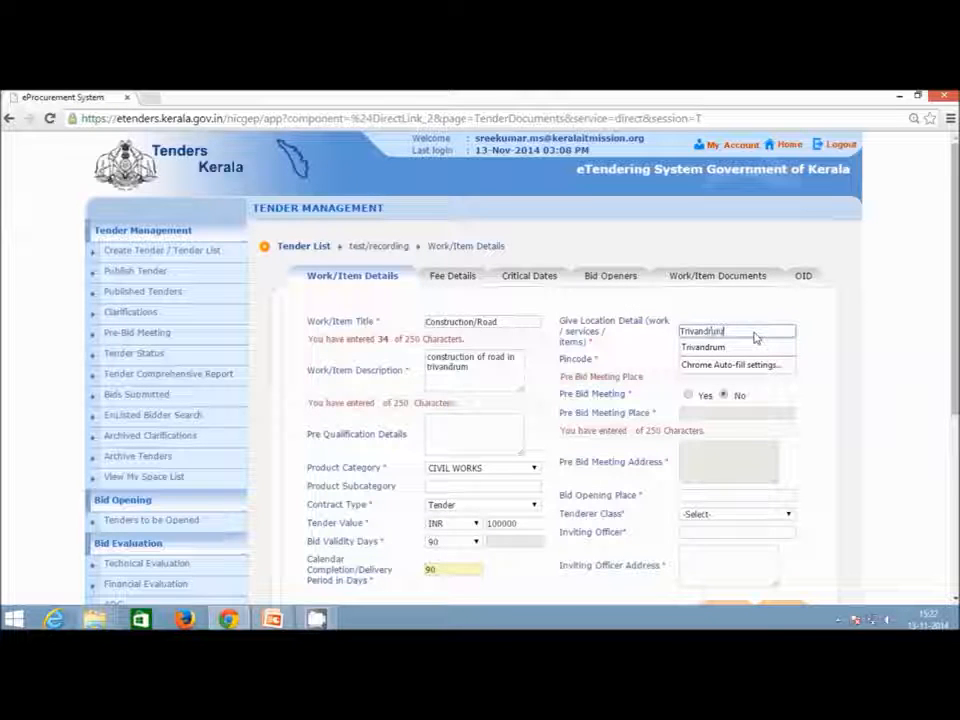
click(735, 347)
click(717, 366)
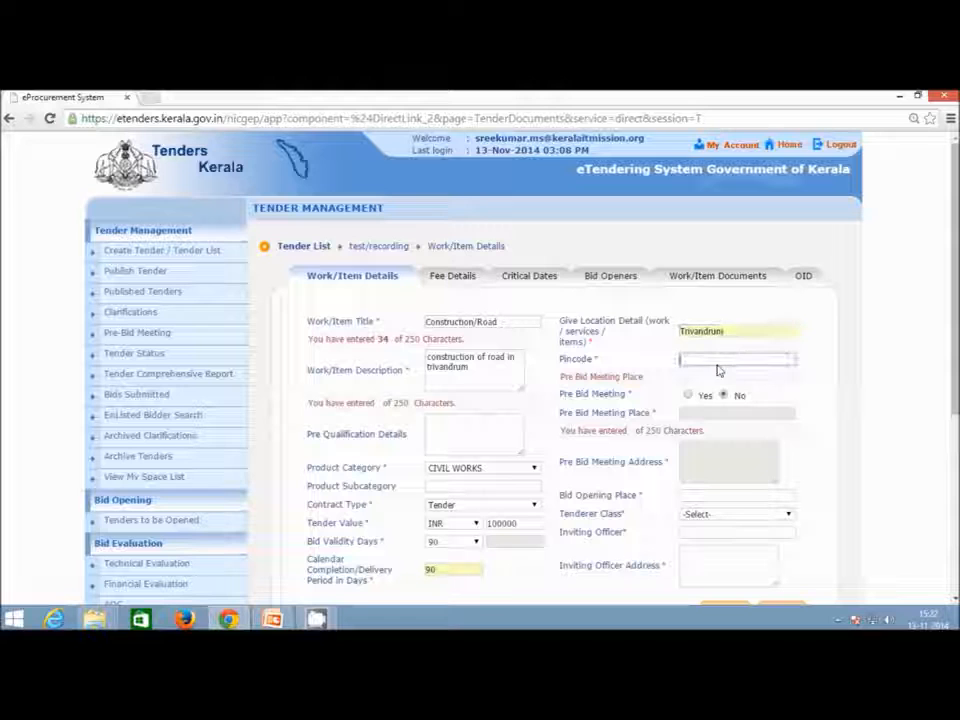
text(695)
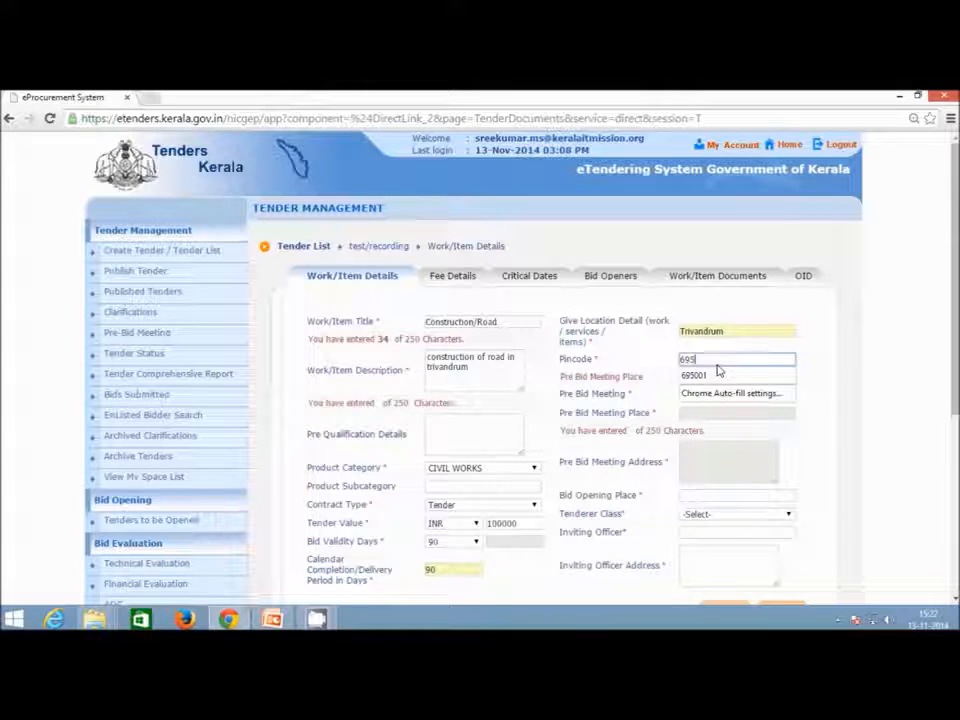
text(002)
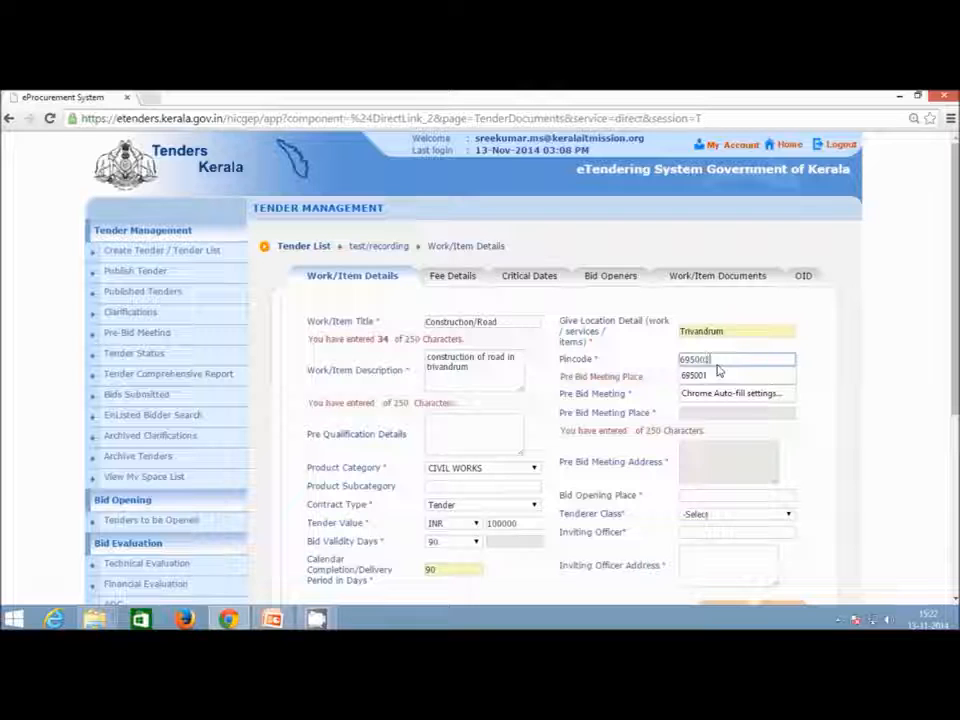
click(600, 409)
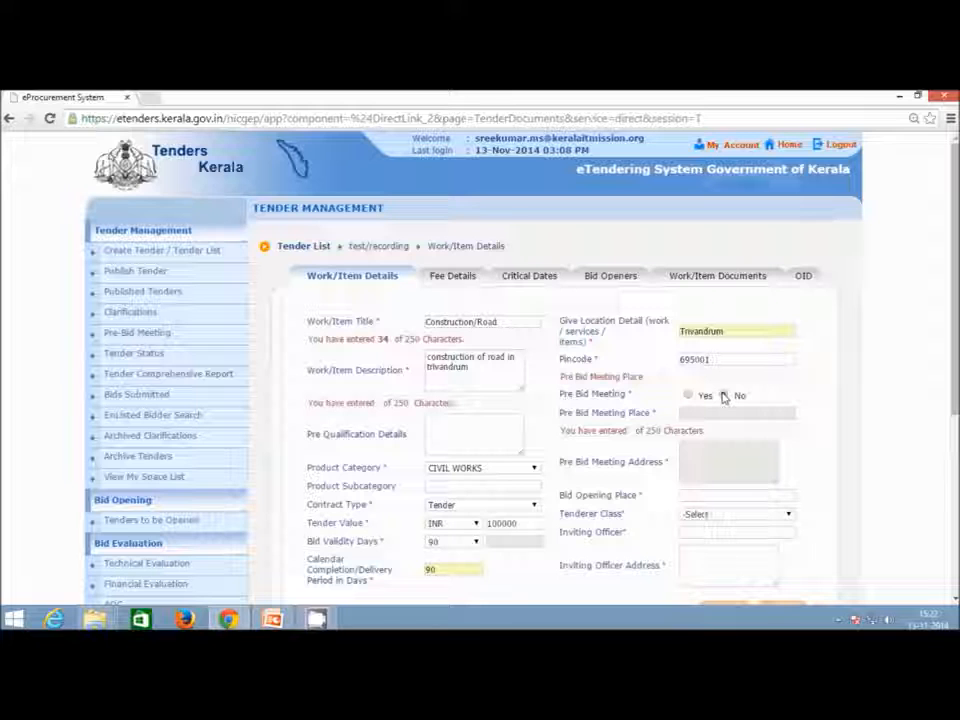
Briefly choose a pre-bid meeting, then set Pre Bid Meeting back to No.
click(688, 395)
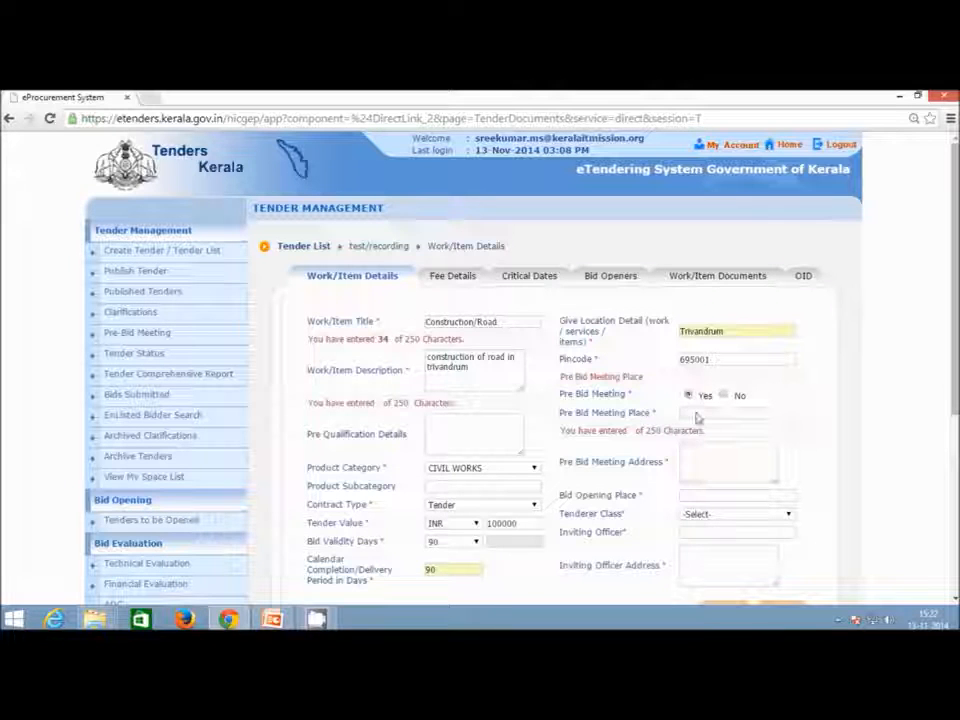
click(706, 415)
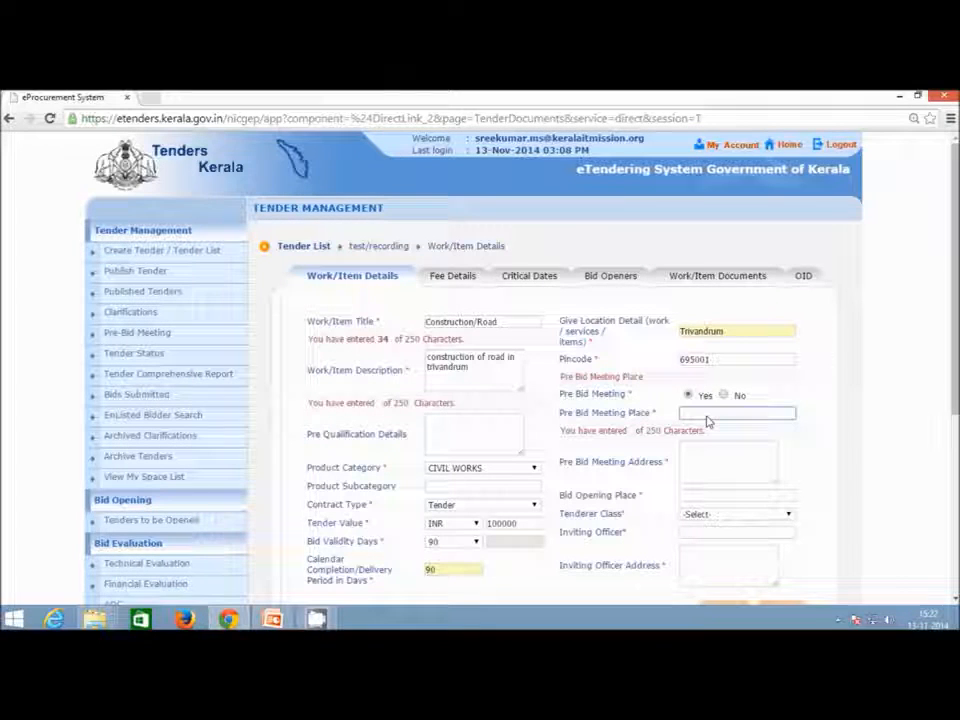
click(725, 462)
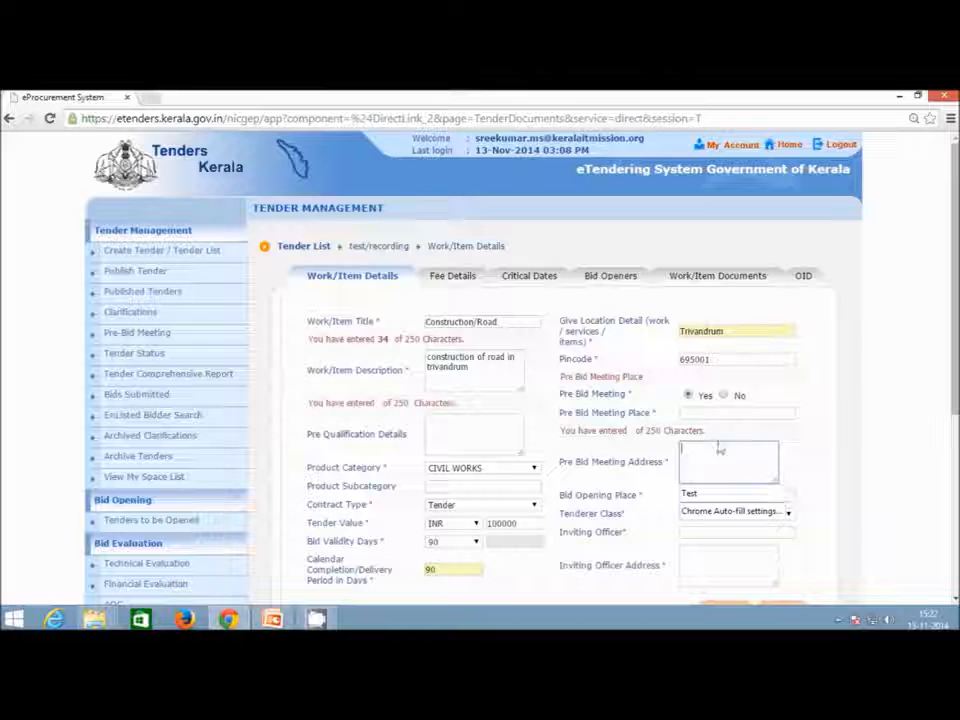
click(724, 397)
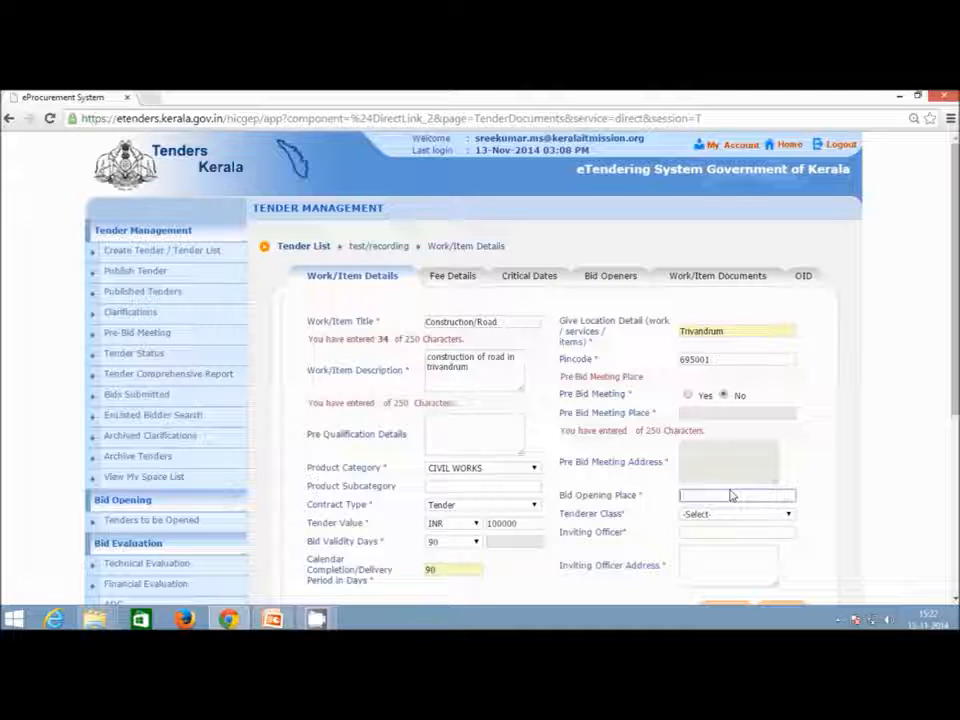
Set the bid opening place to Trivandrum and tenderer class to Class B.
scroll(731, 495, down, 1)
text(T)
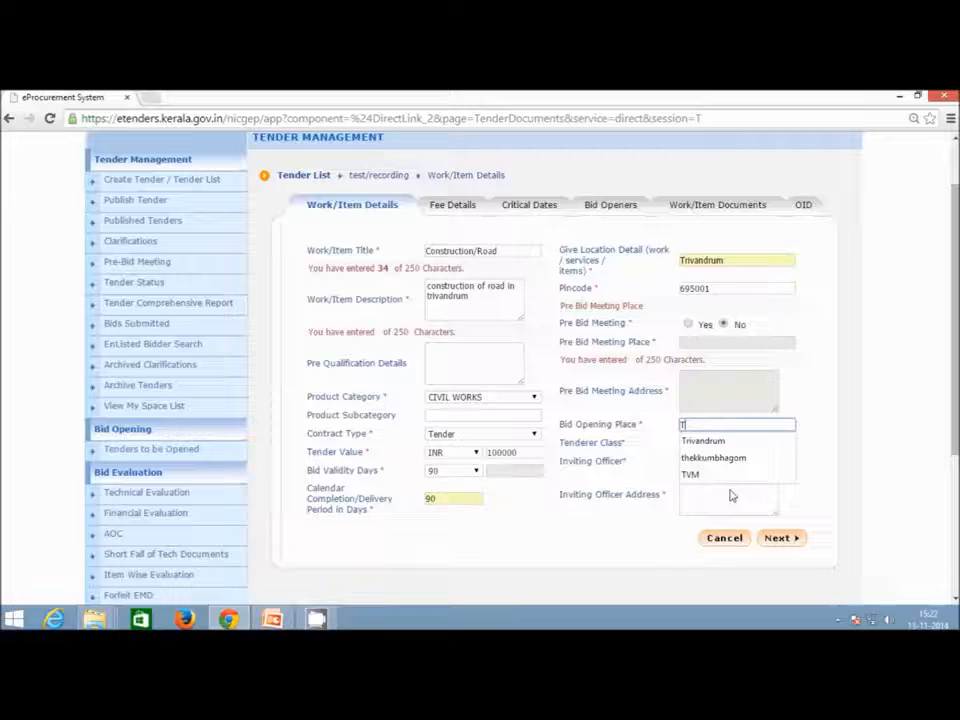
text(rivand)
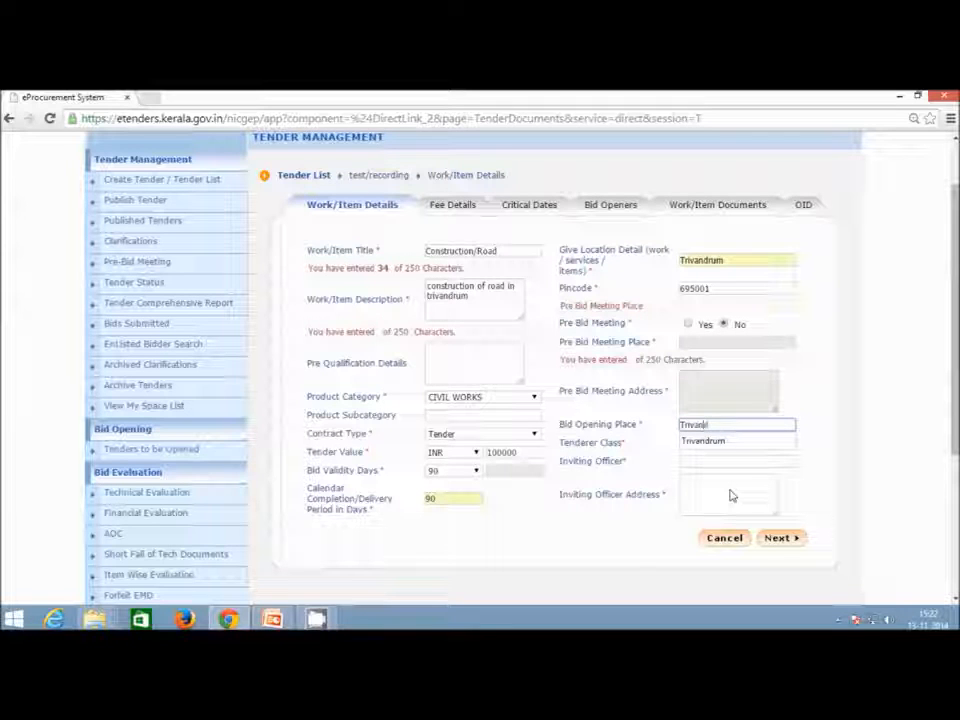
click(735, 441)
click(737, 443)
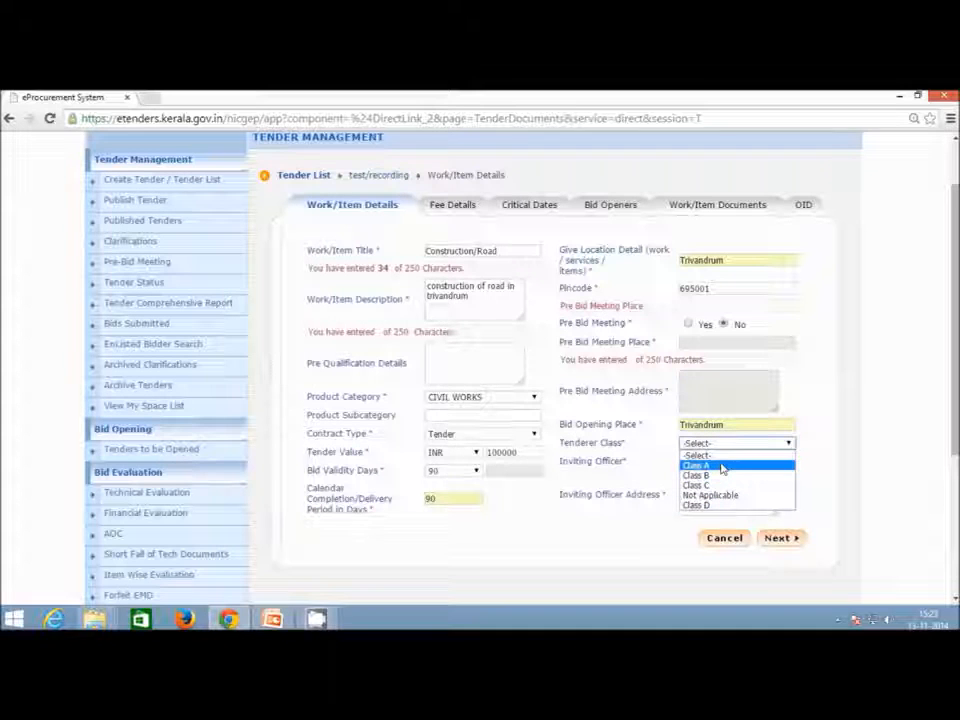
click(718, 476)
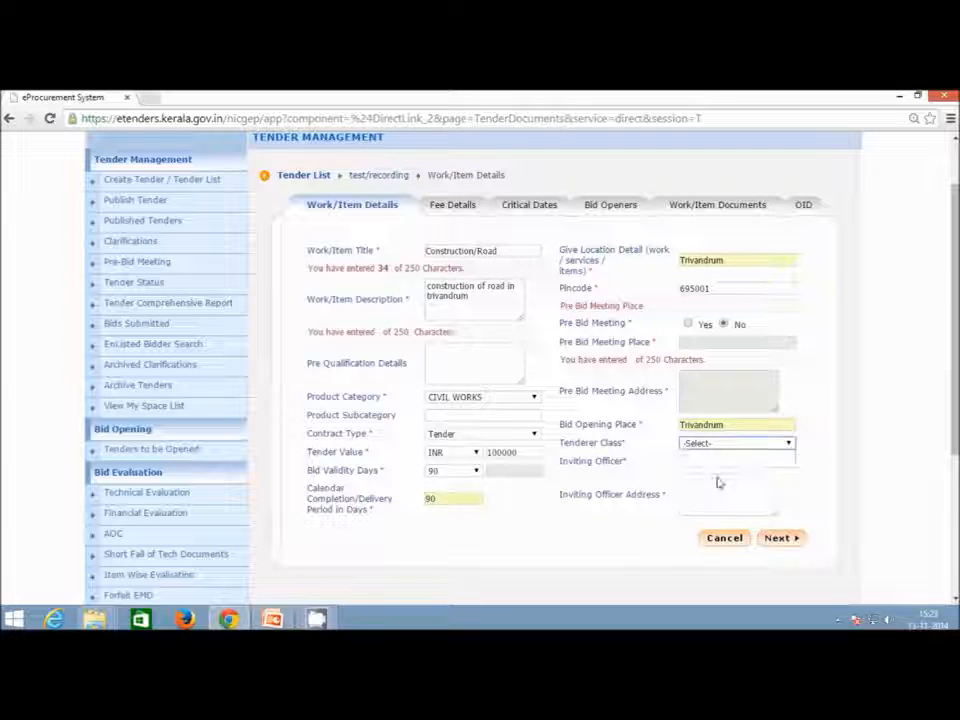
Enter TIA as inviting officer and officer address, then save the work details.
click(741, 462)
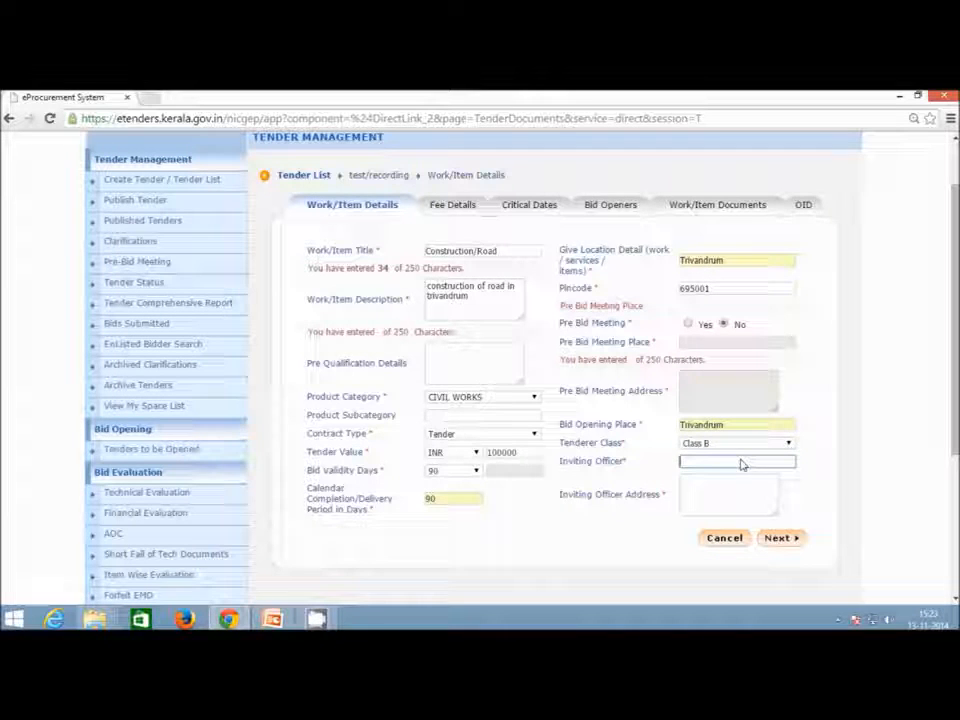
text(TIA)
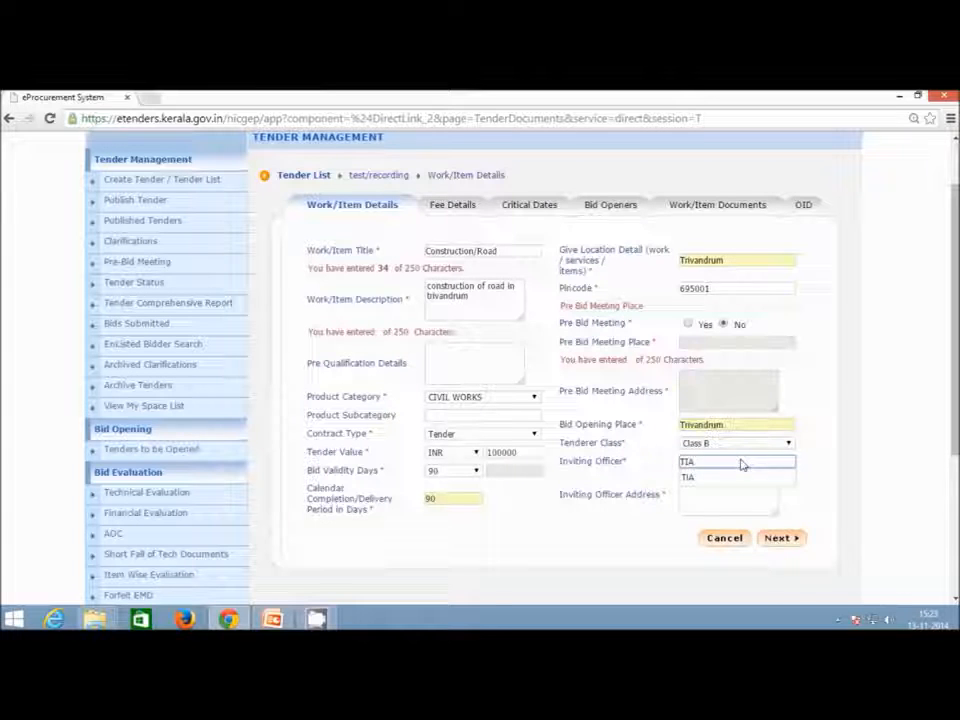
click(725, 477)
click(715, 497)
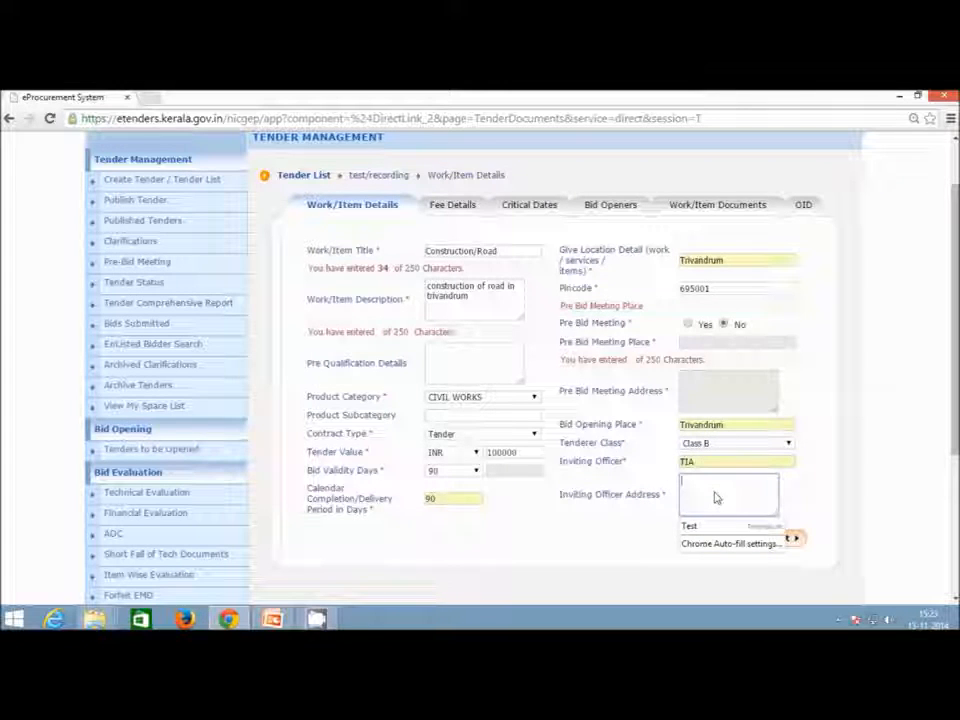
text(TIA)
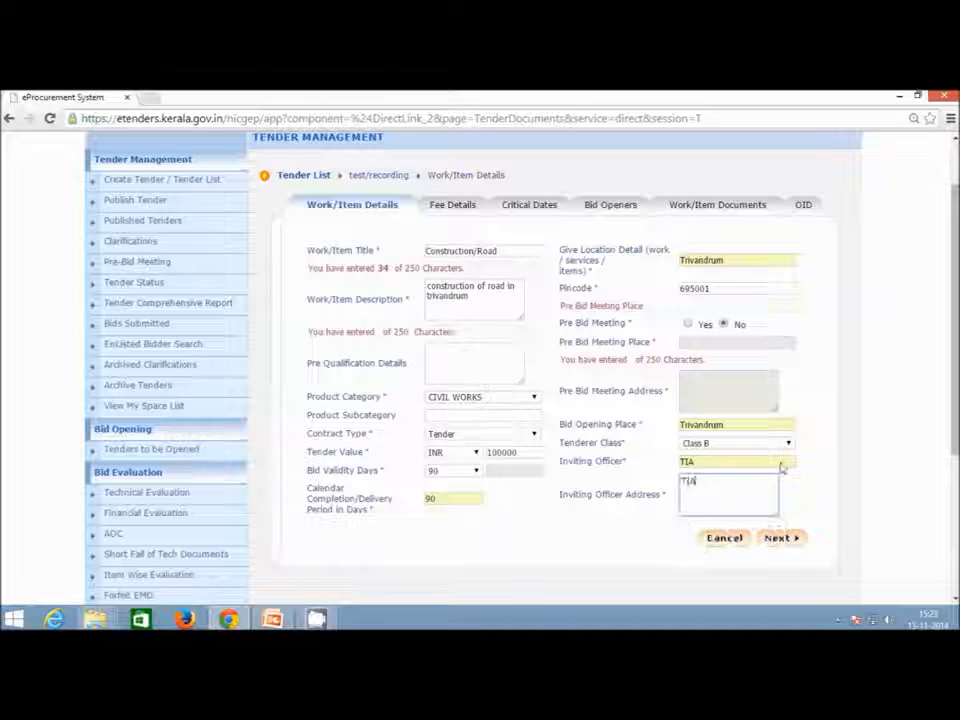
click(781, 540)
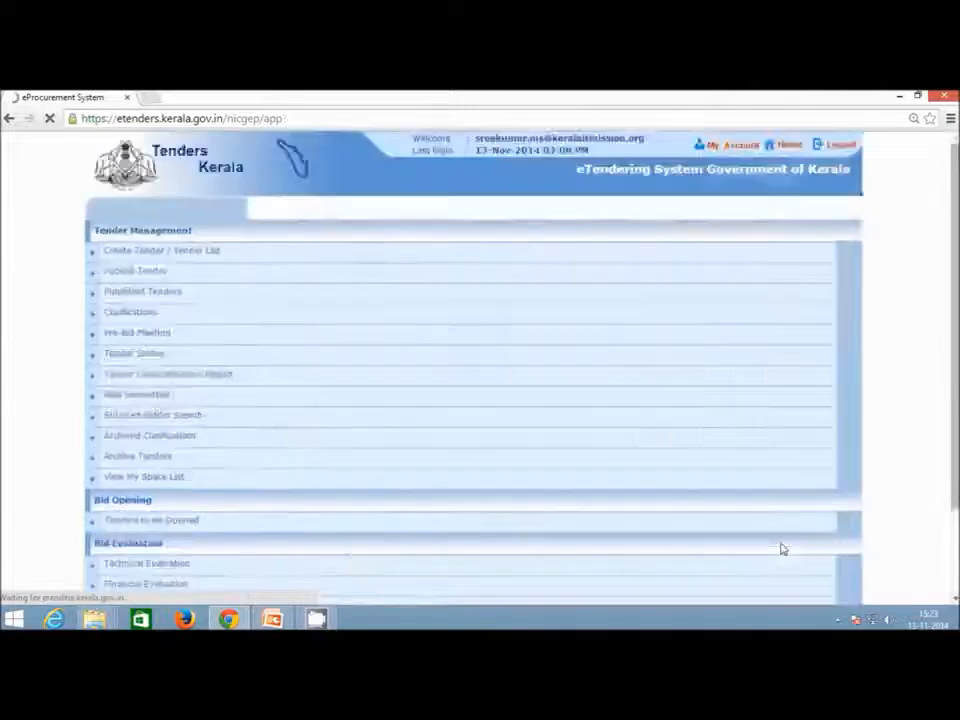
Set the tender fee to 1500 INR, leaving processing fee, surcharges and other charges at 0.
scroll(665, 437, down, 1)
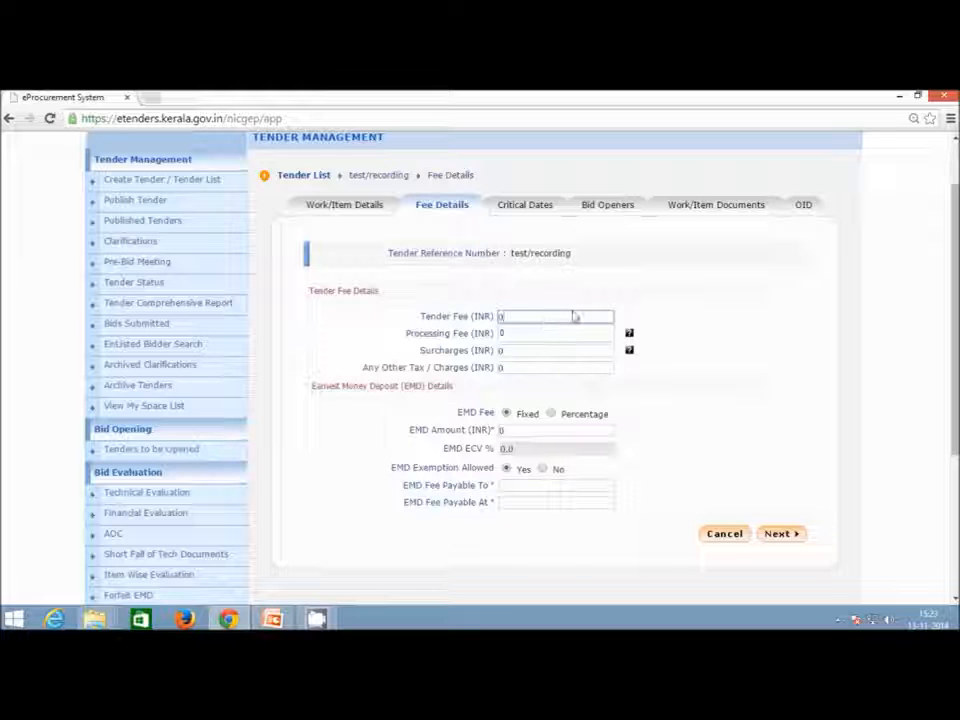
key(BackSpace)
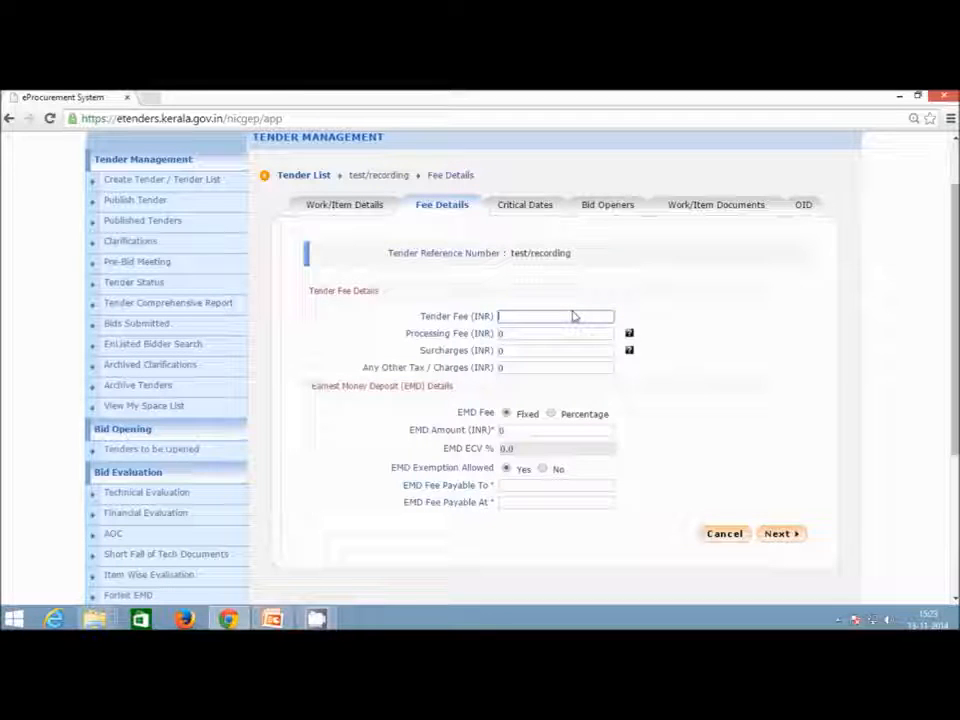
text(1500)
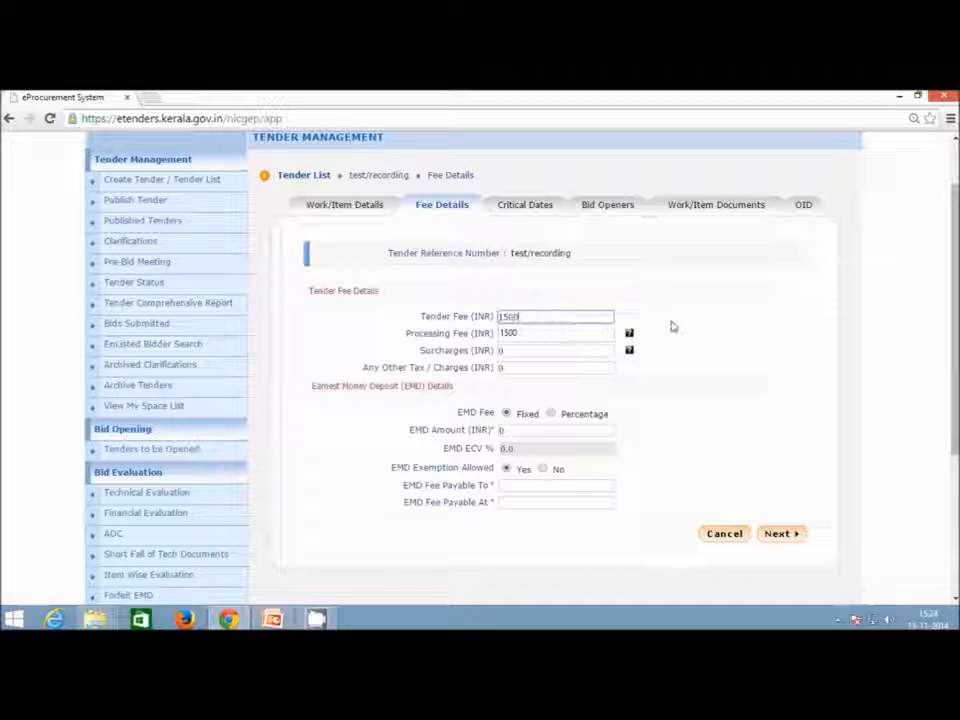
key(Tab)
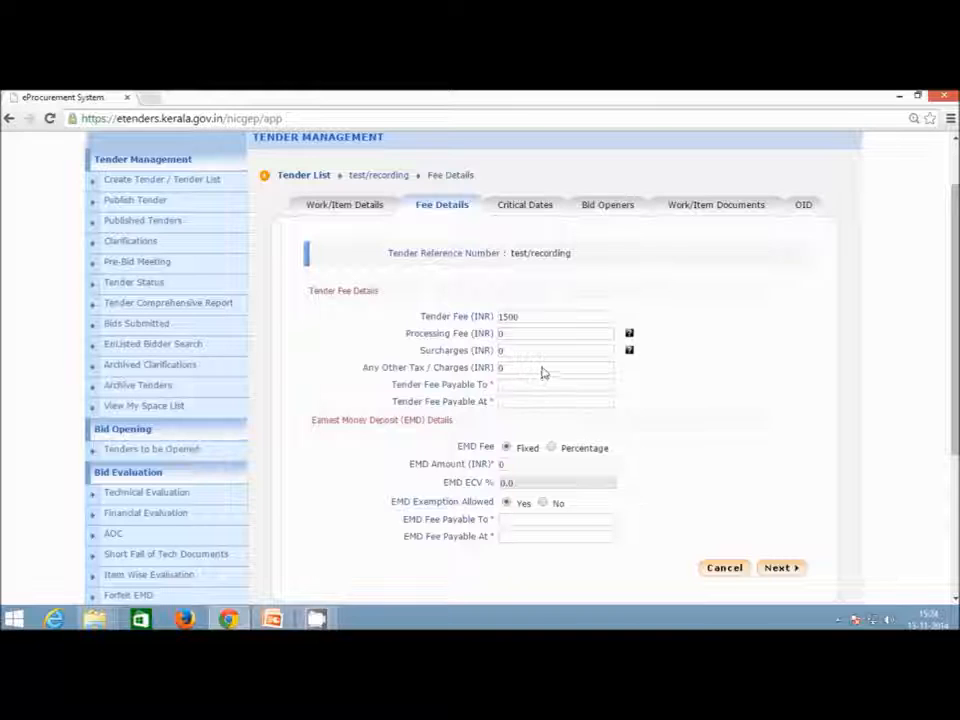
click(547, 337)
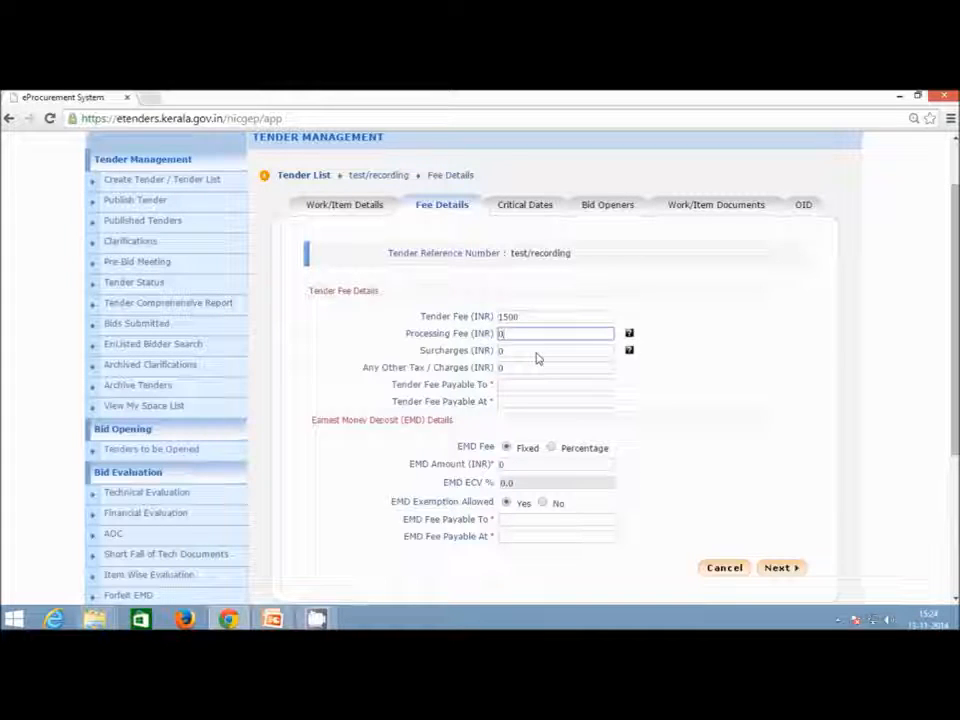
click(537, 355)
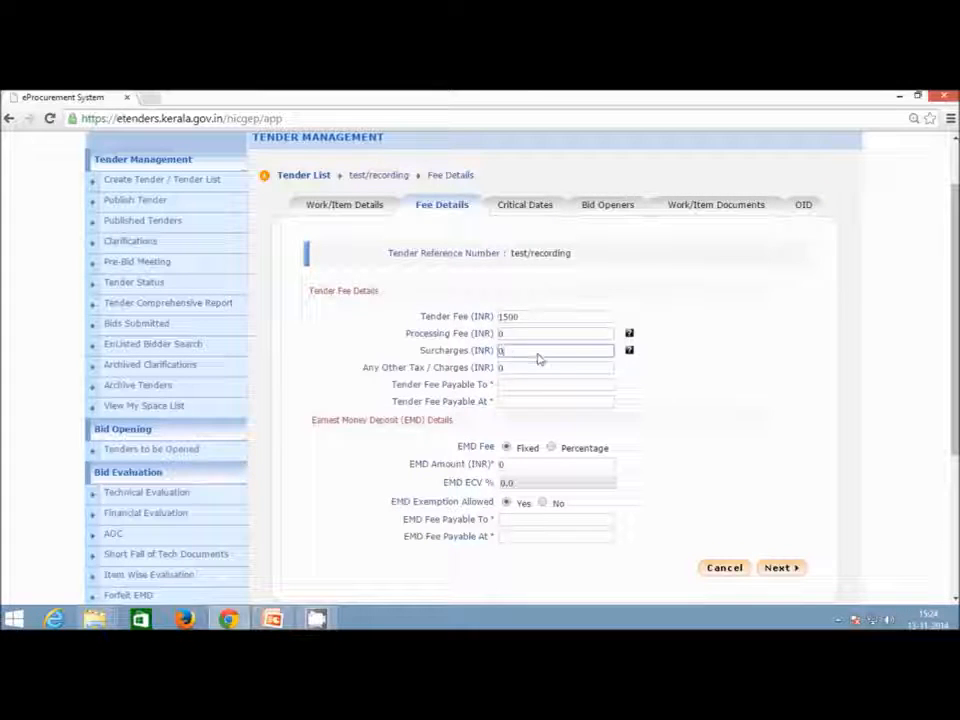
click(536, 372)
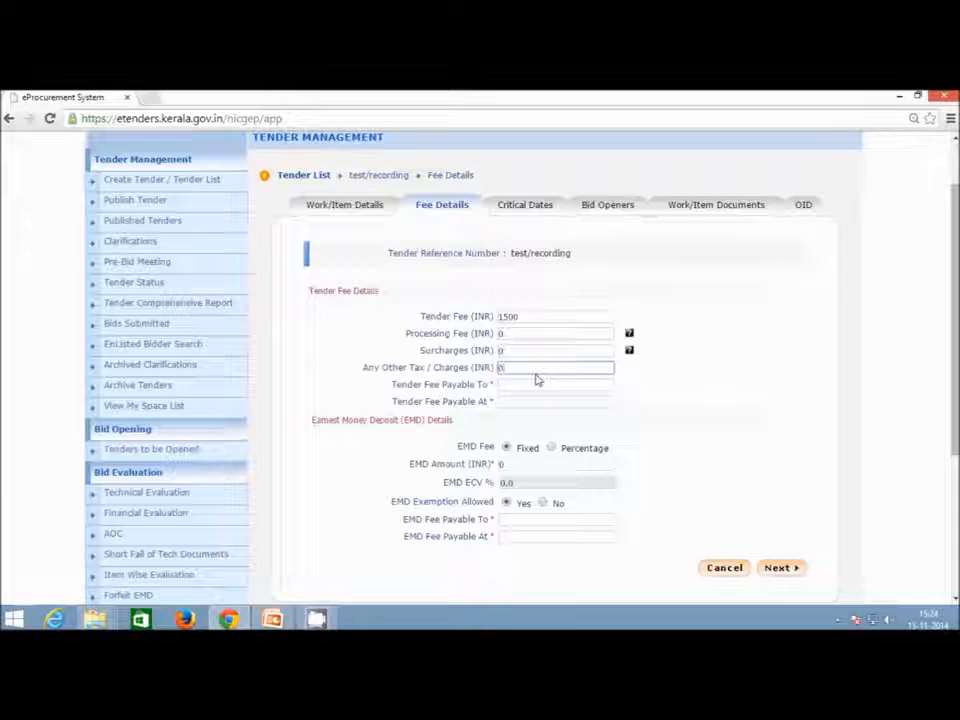
Make the tender fee payable to Online and start entering Online as payable at.
click(531, 389)
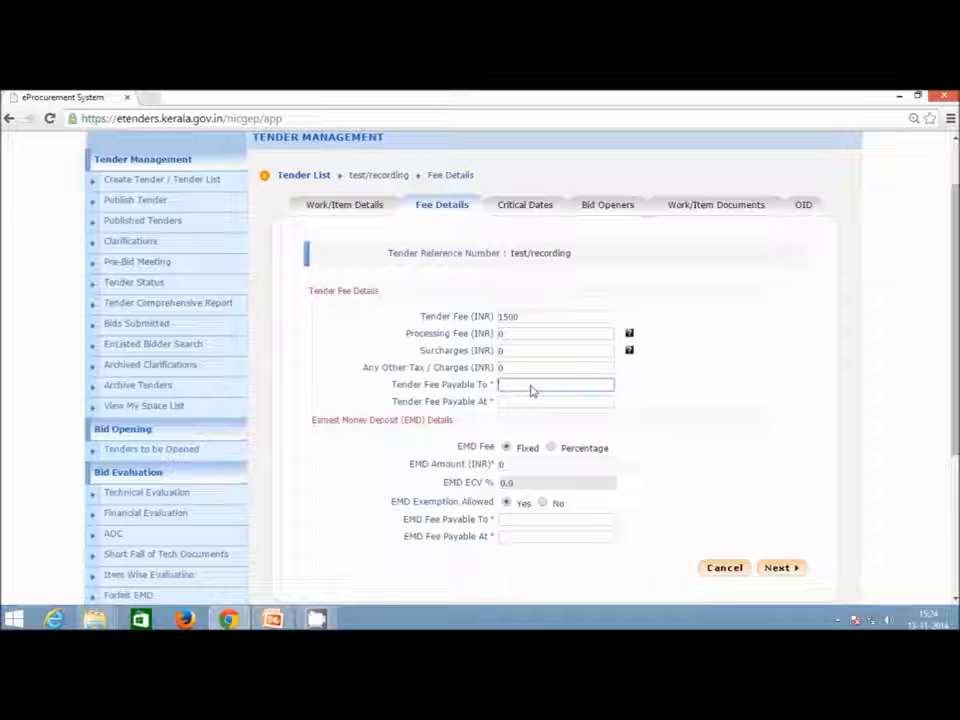
text(Online)
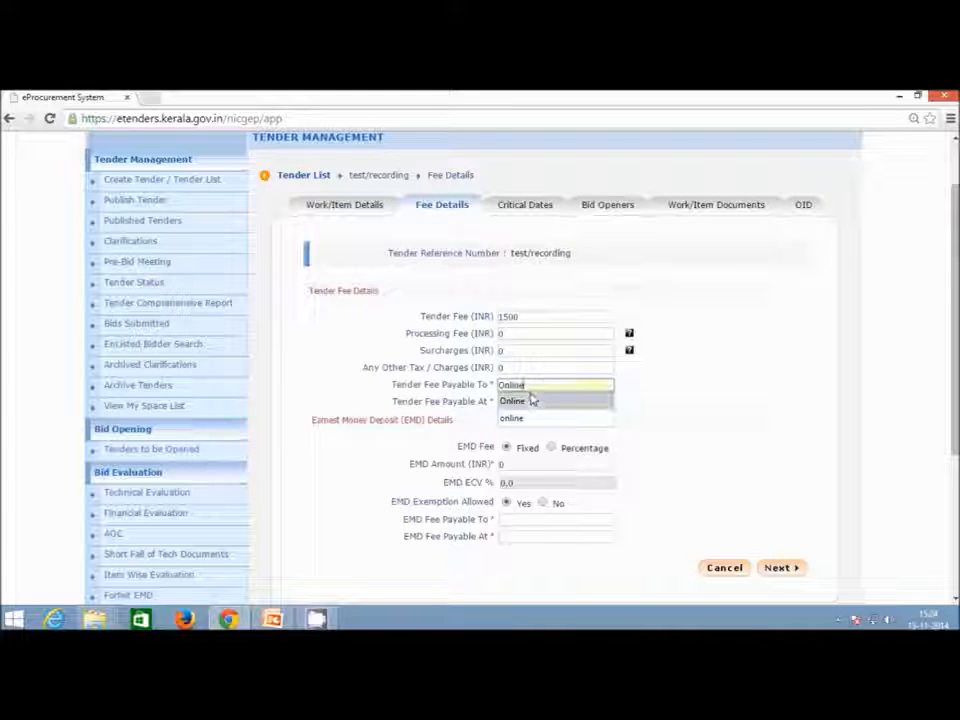
click(531, 399)
click(528, 401)
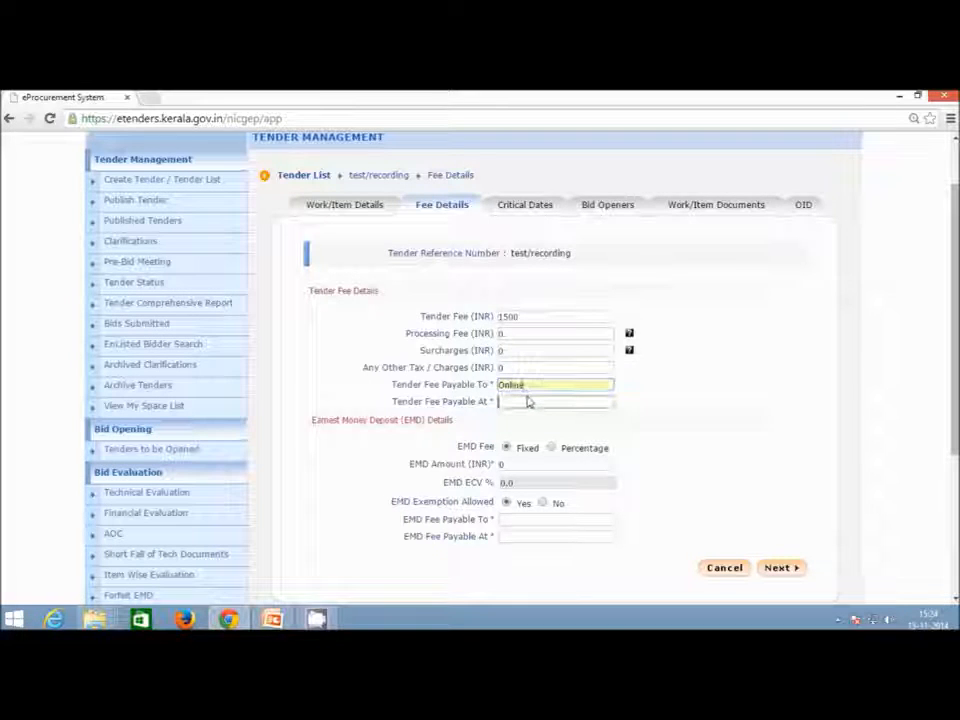
text(Online)
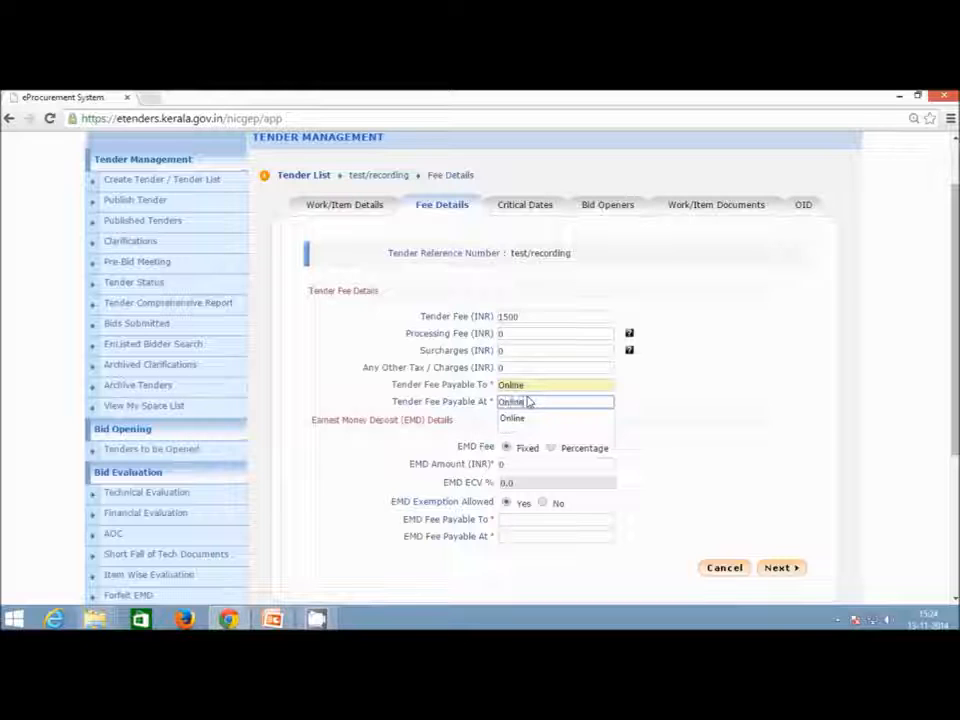
Confirm Online as payable-at and set the EMD fee to 2.5 percent ECV.
click(522, 417)
scroll(630, 425, down, 1)
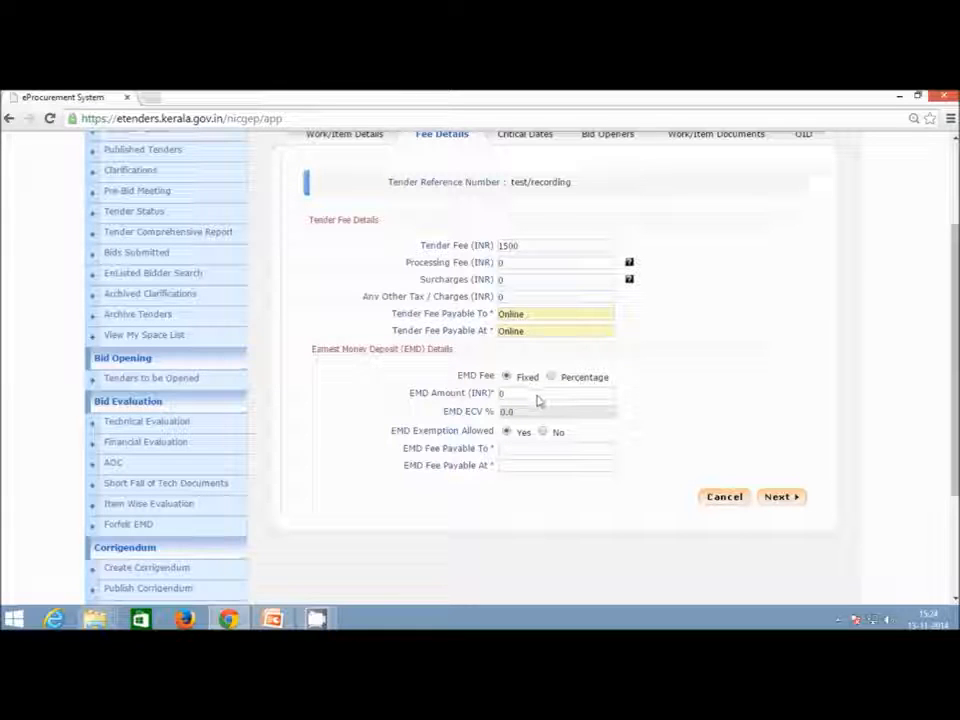
click(537, 396)
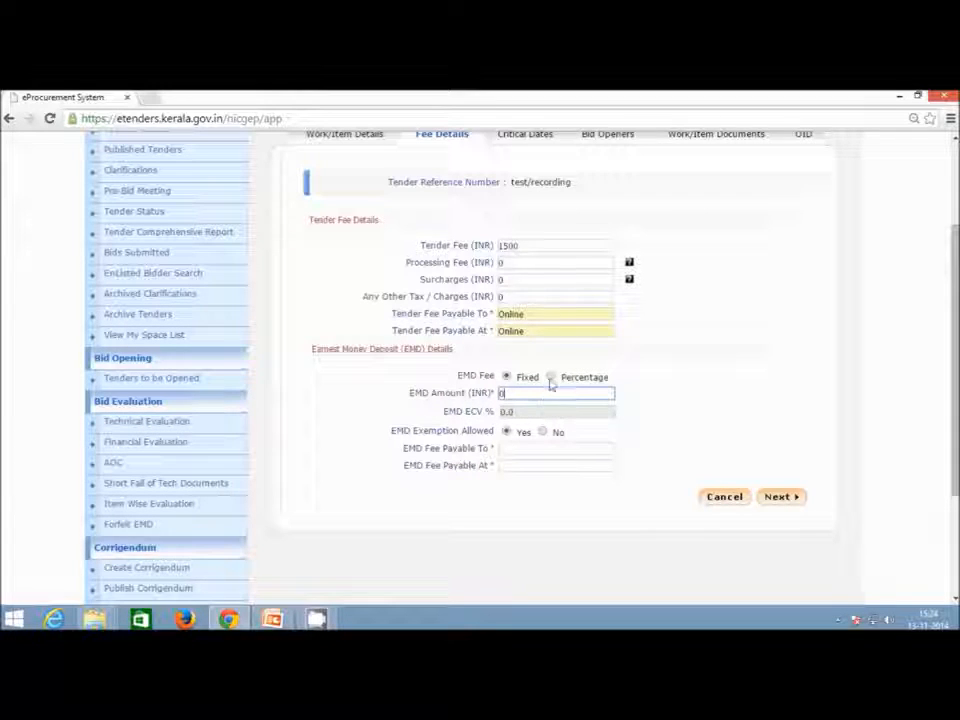
click(550, 378)
click(505, 413)
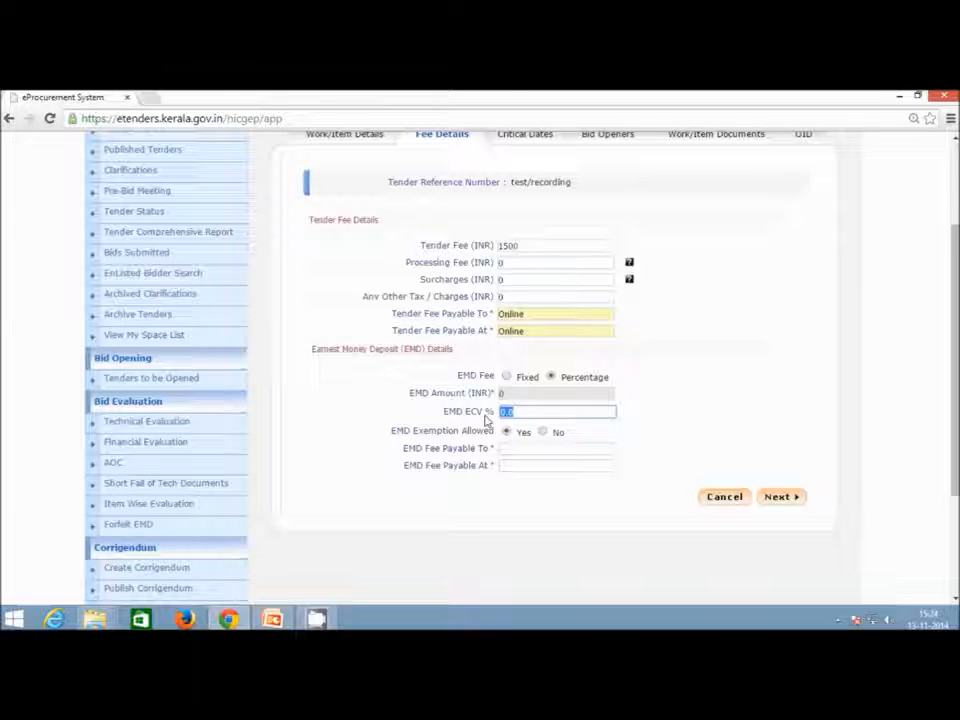
text(2.5)
click(652, 416)
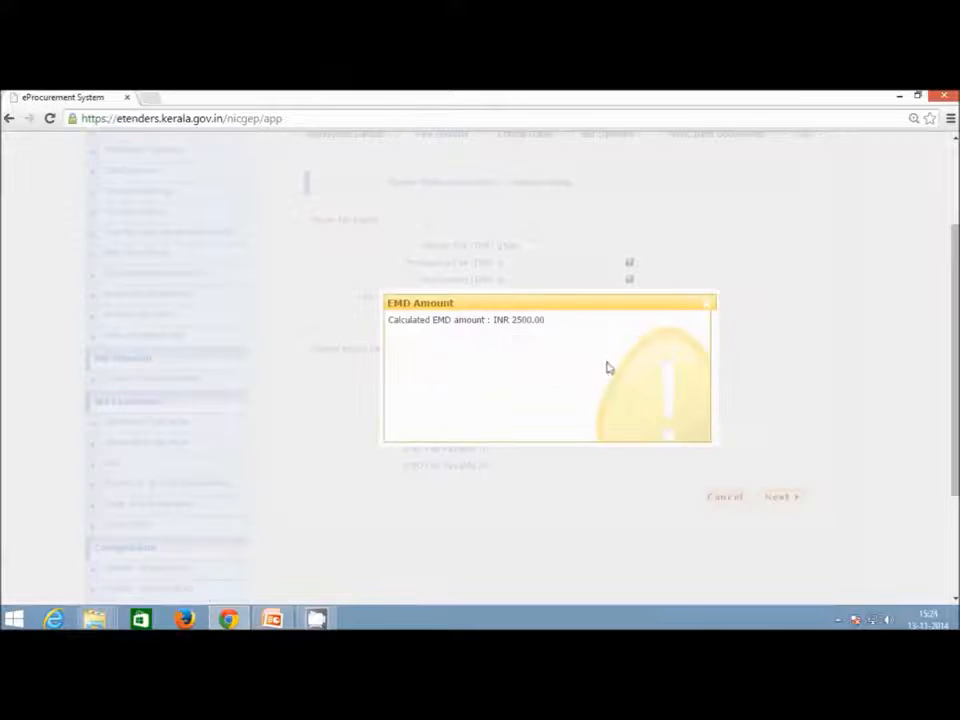
Dismiss the calculated 2500 INR EMD message and set the EMD Exemption Allowed option.
click(706, 311)
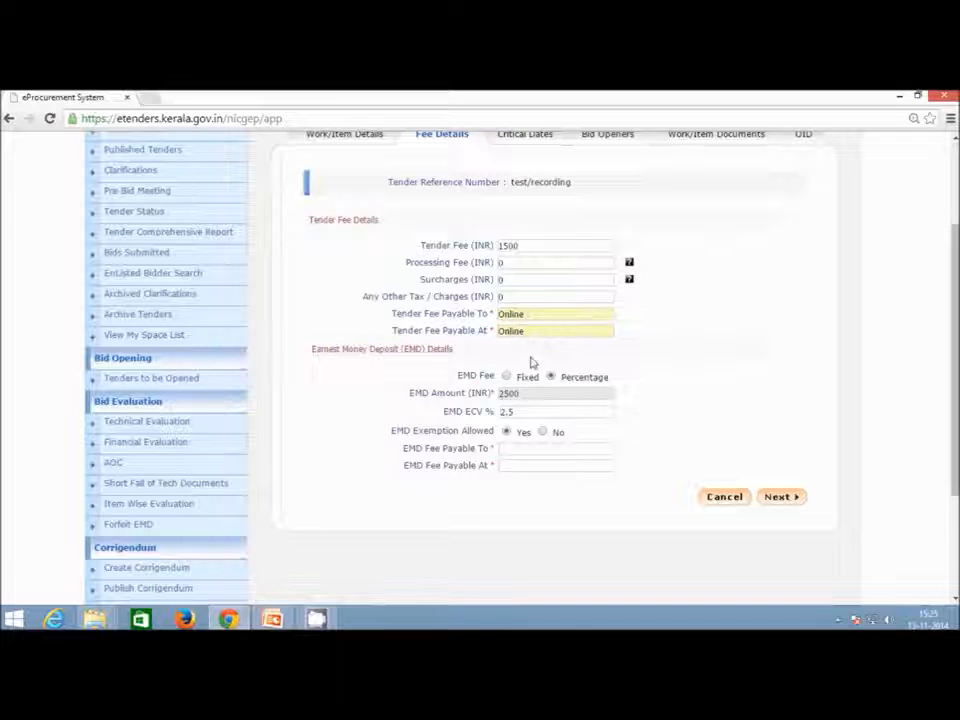
scroll(535, 361, down, 1)
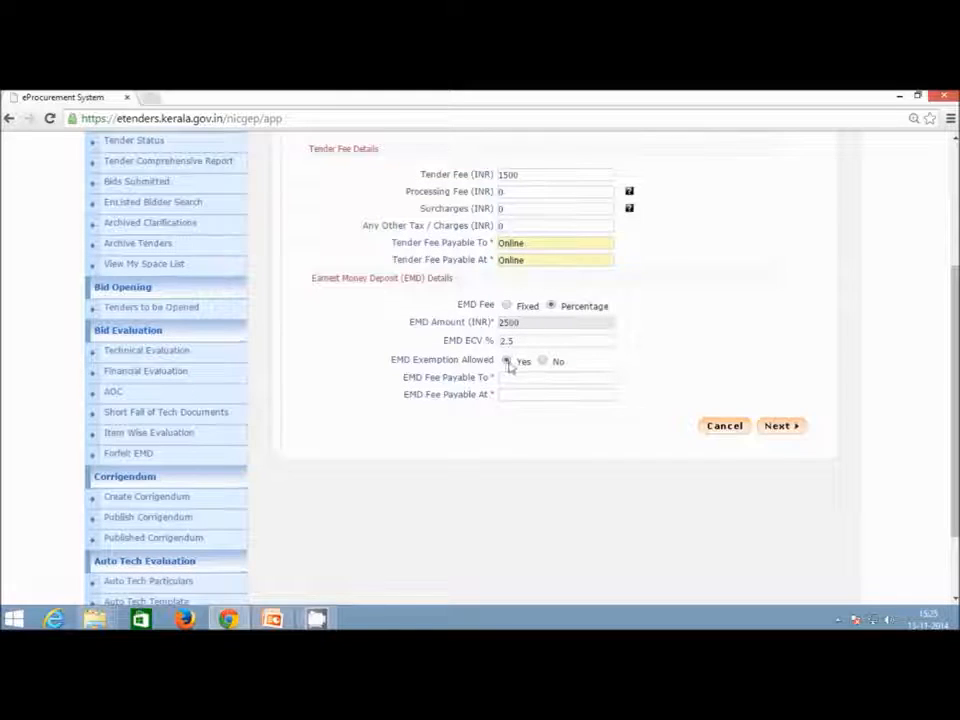
click(542, 361)
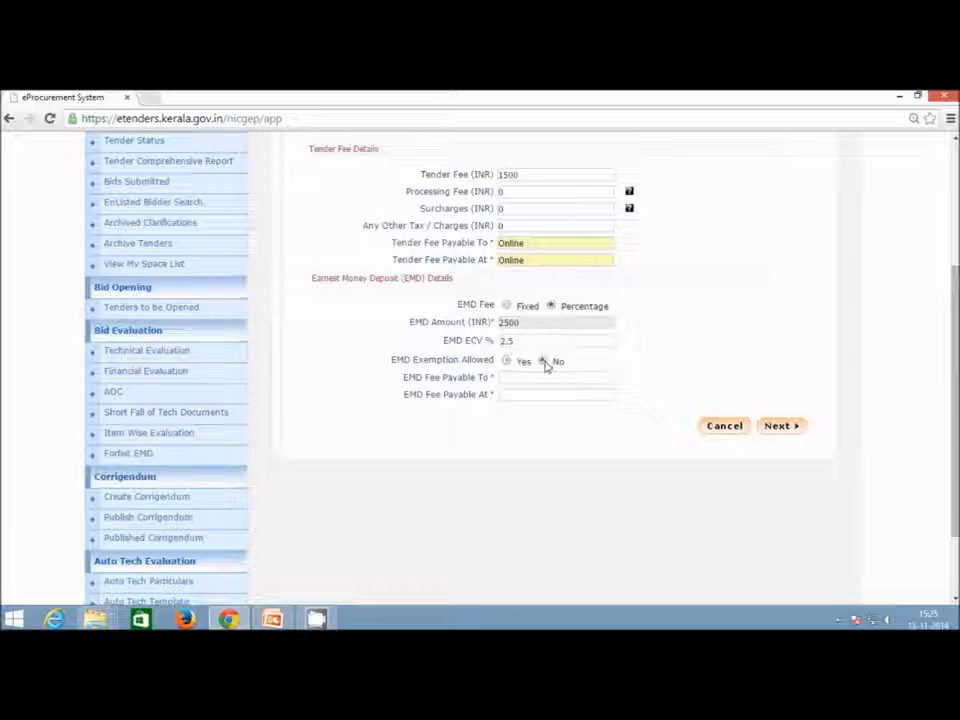
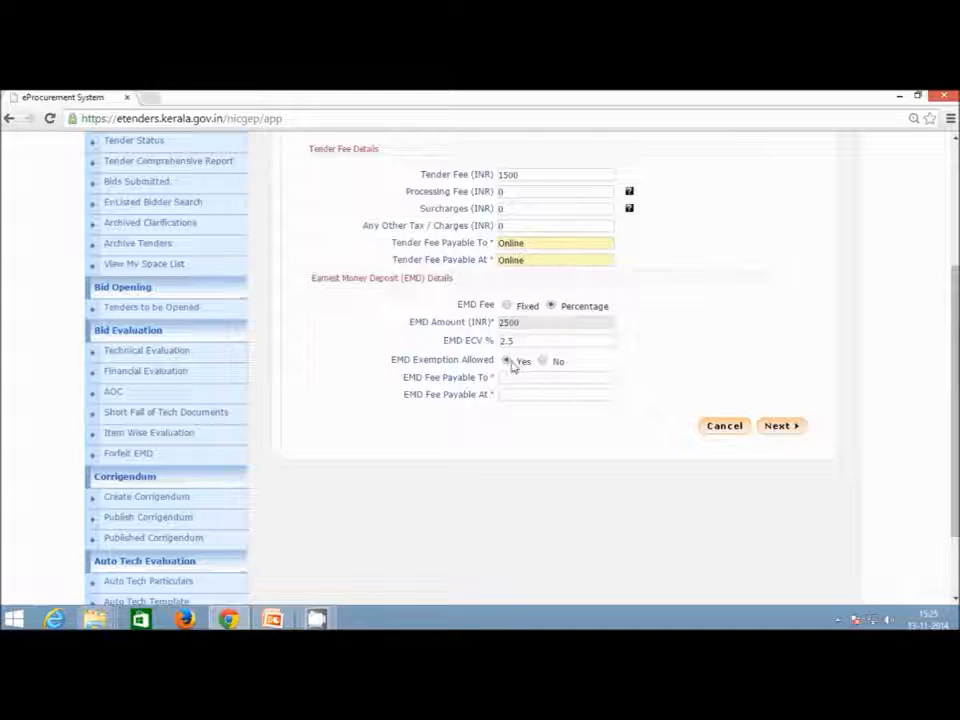
Set EMD Fee Payable To to Online from the autocomplete suggestions.
click(509, 380)
text(Onlin)
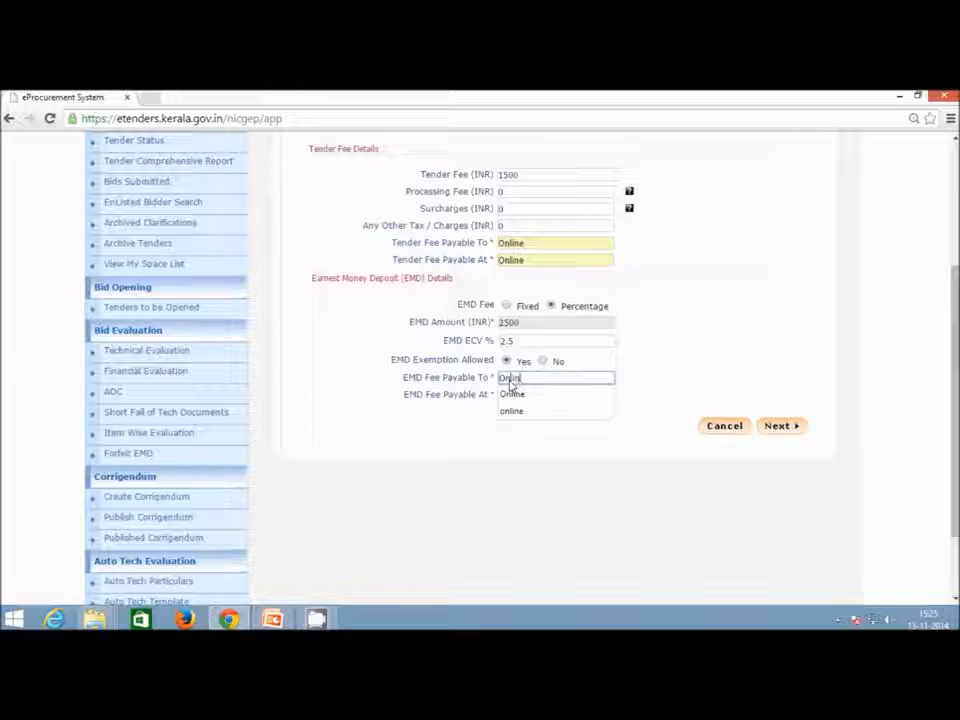
click(511, 394)
click(510, 395)
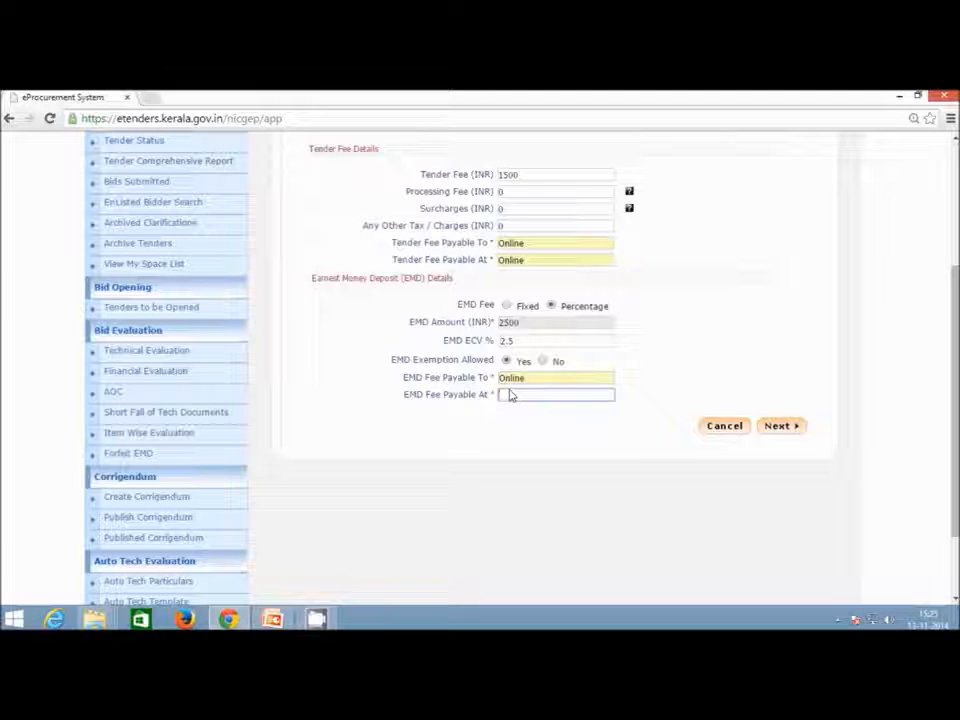
Set EMD Fee Payable At to Online and save the fee details.
text(On)
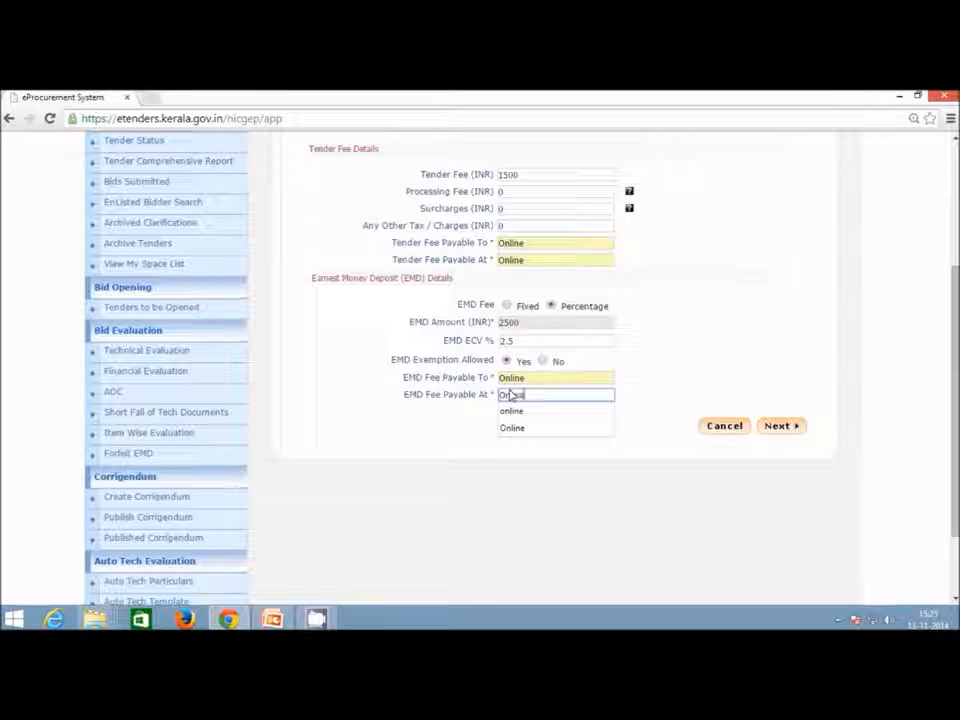
text(line)
click(607, 399)
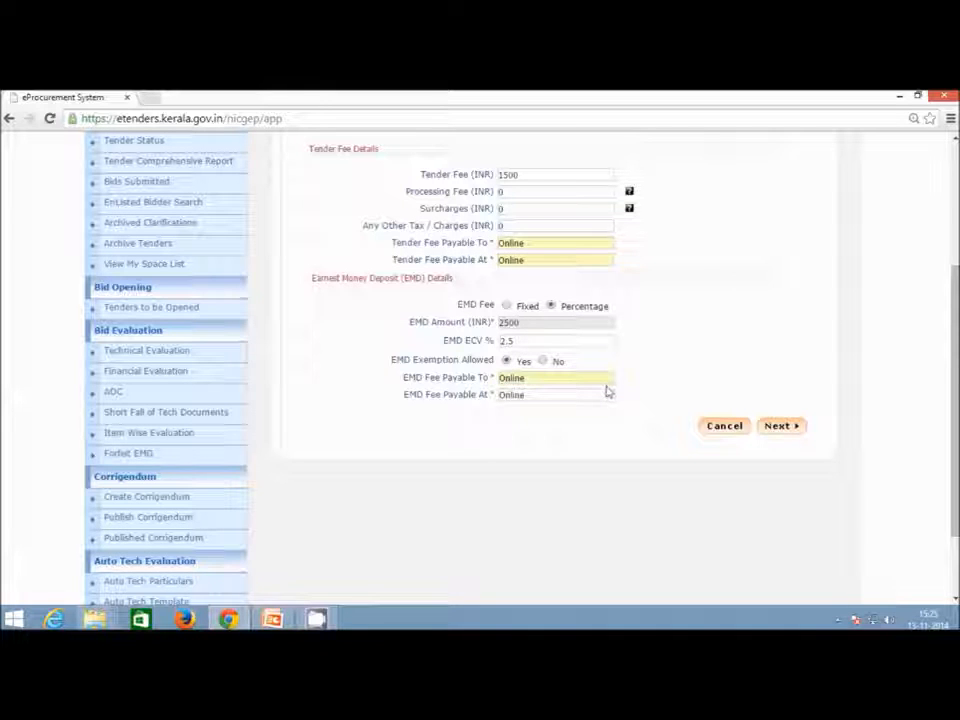
click(780, 428)
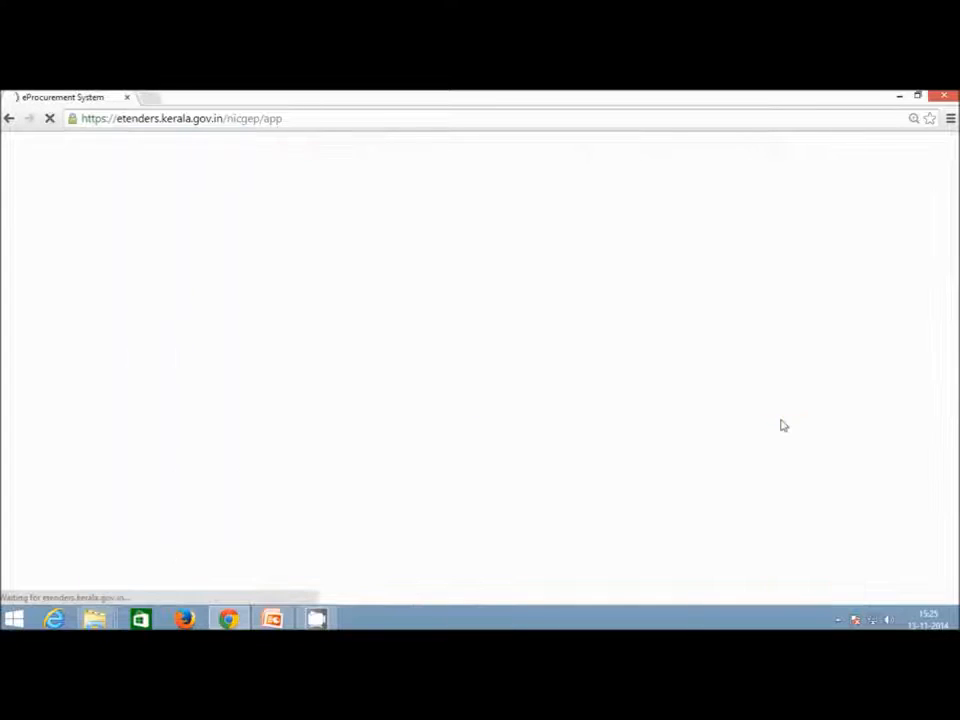
click(838, 620)
Set the Publishing Date to 13/11/2014 at hour 17.
click(678, 528)
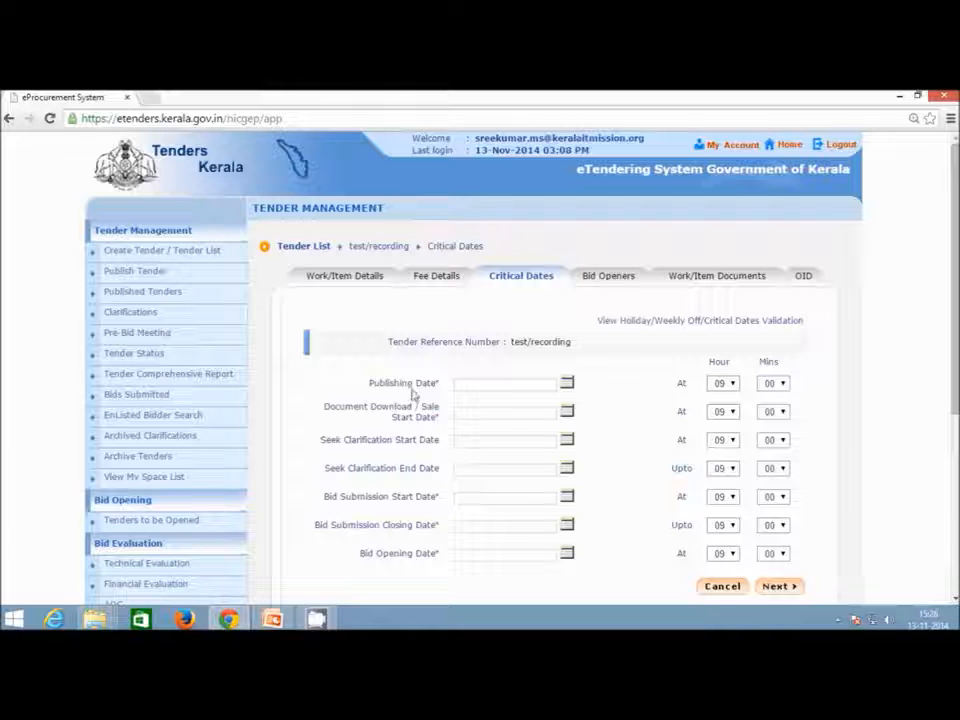
click(568, 385)
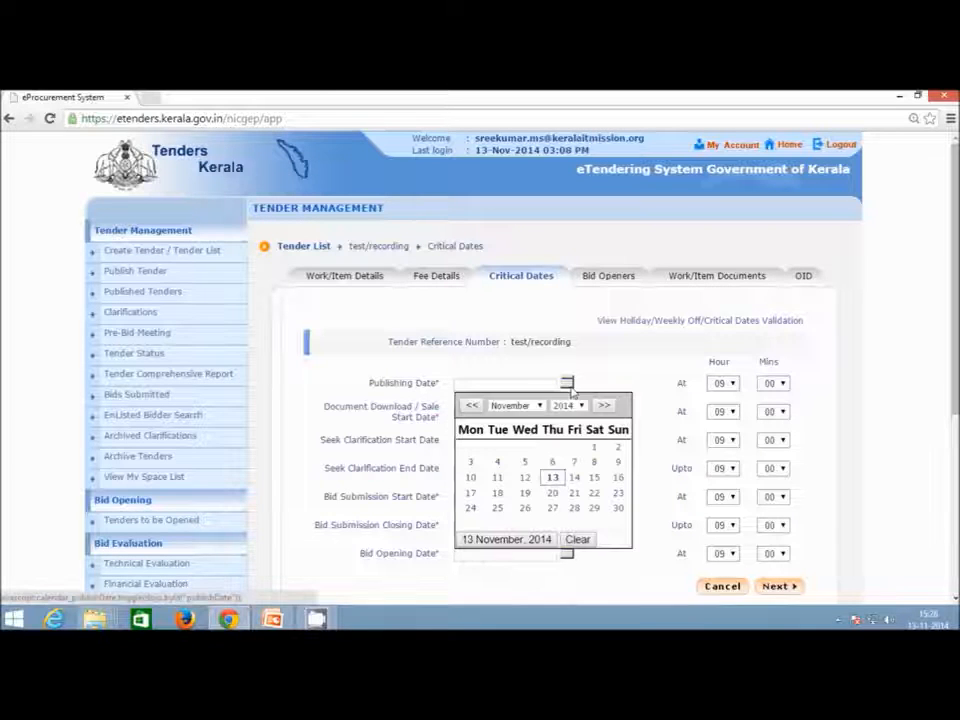
click(556, 478)
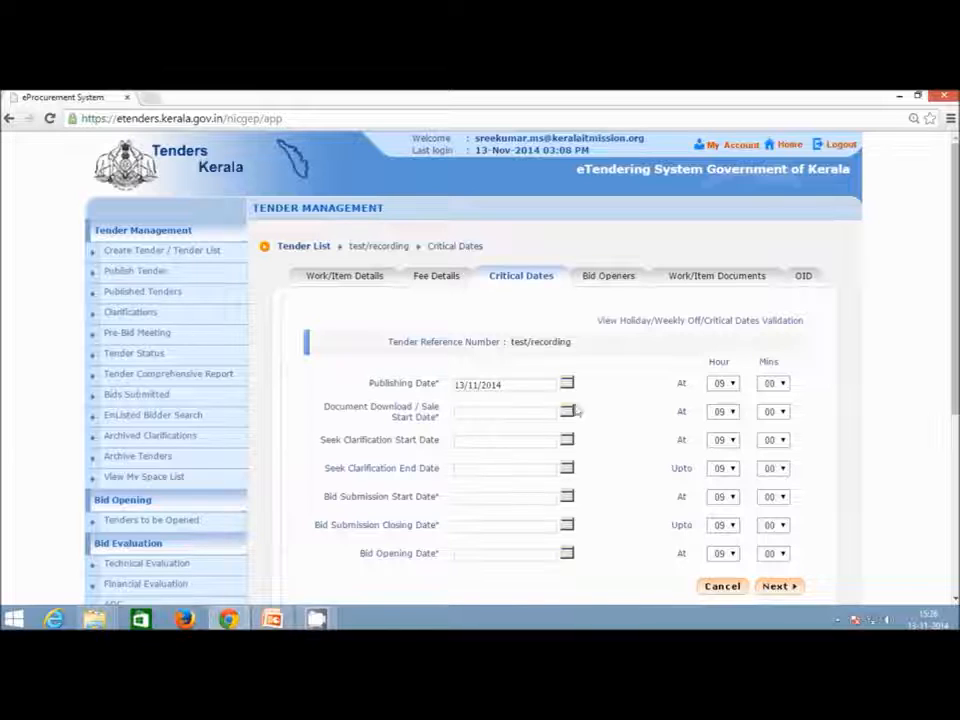
click(731, 386)
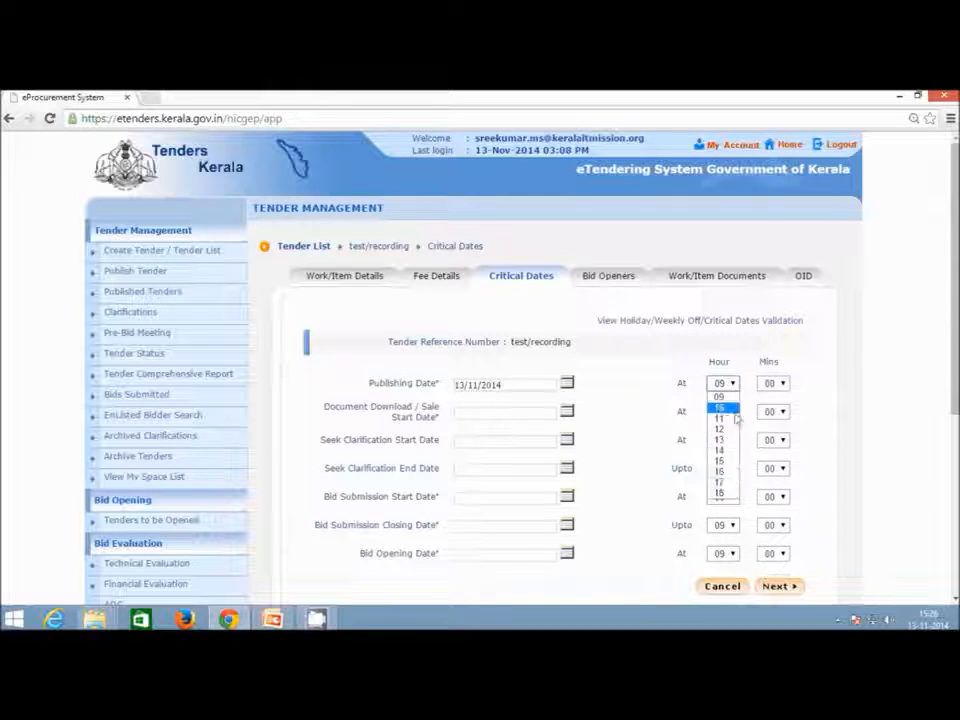
click(724, 485)
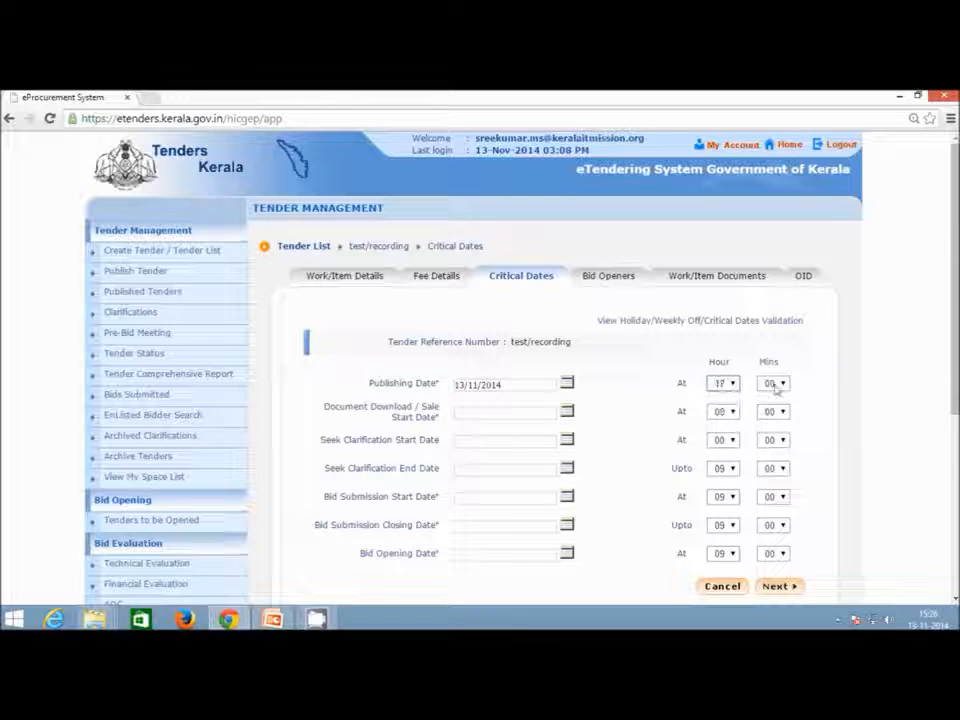
Set the Document Download/Sale Start Date to 13/11/2014 at 17:05.
click(567, 412)
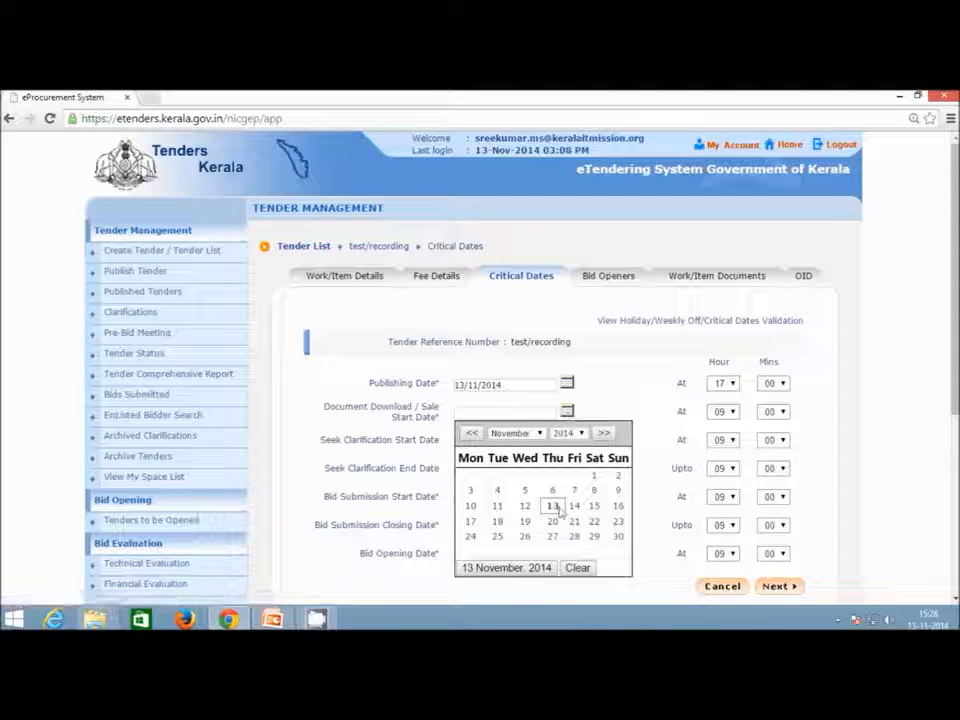
click(553, 506)
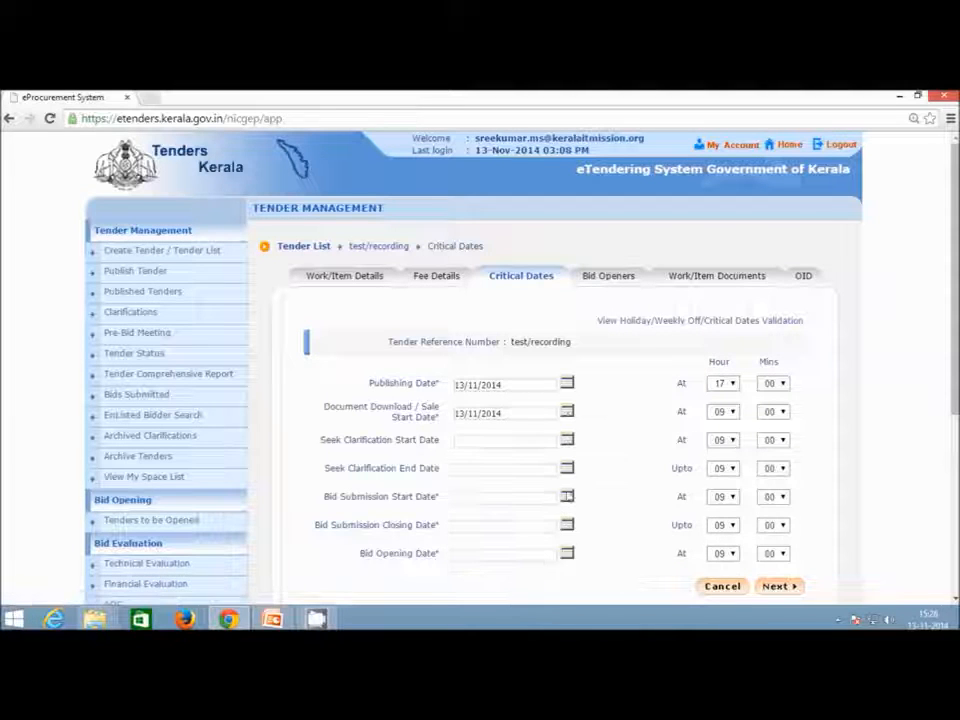
click(733, 414)
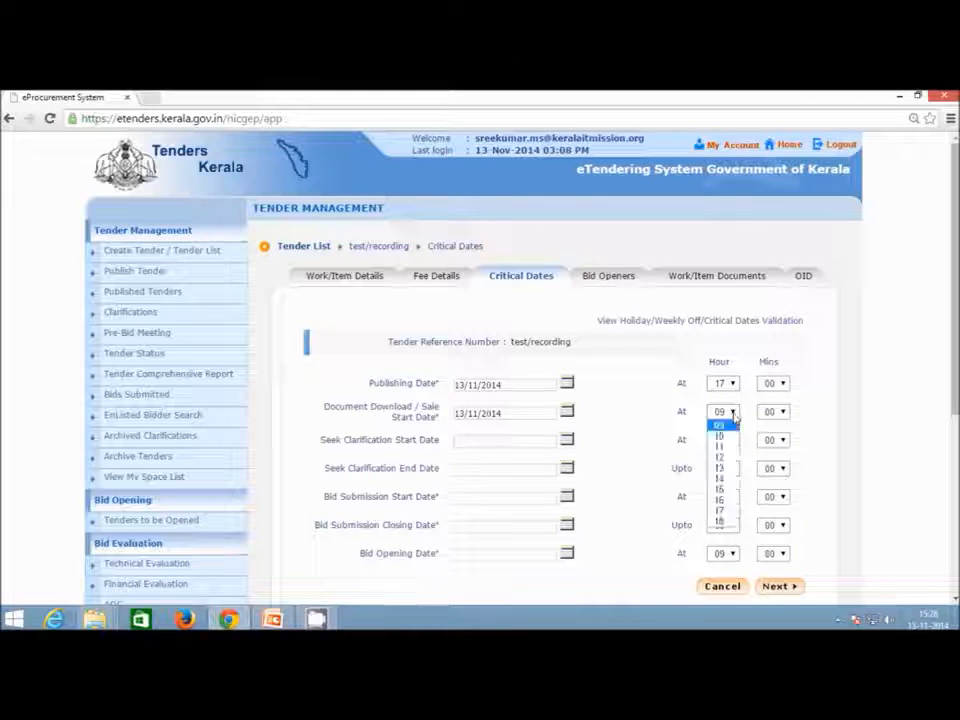
click(734, 512)
click(773, 411)
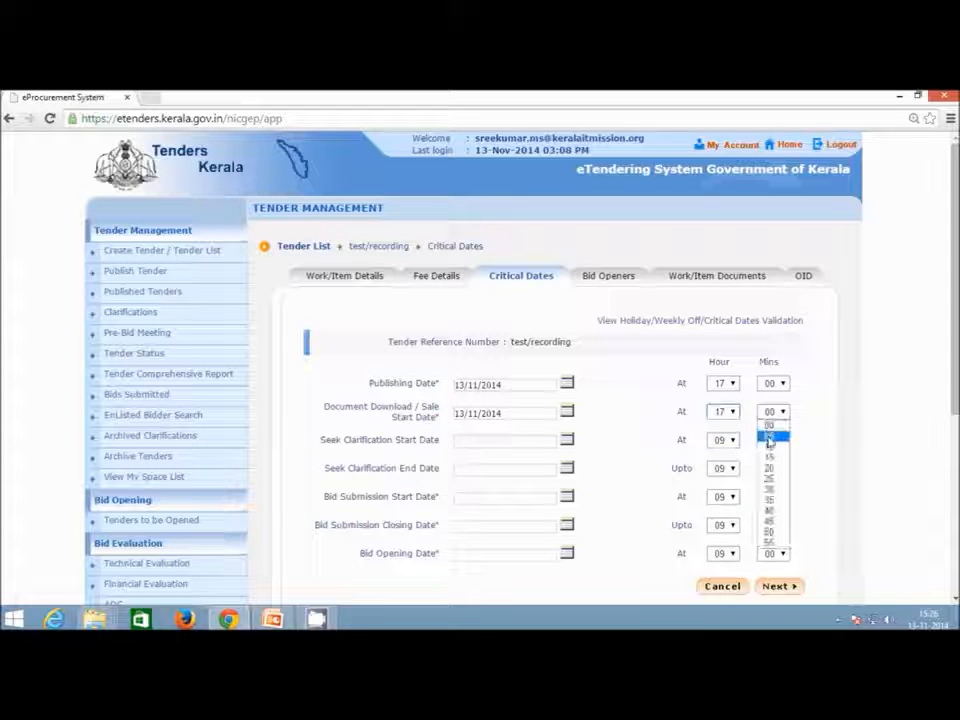
click(770, 440)
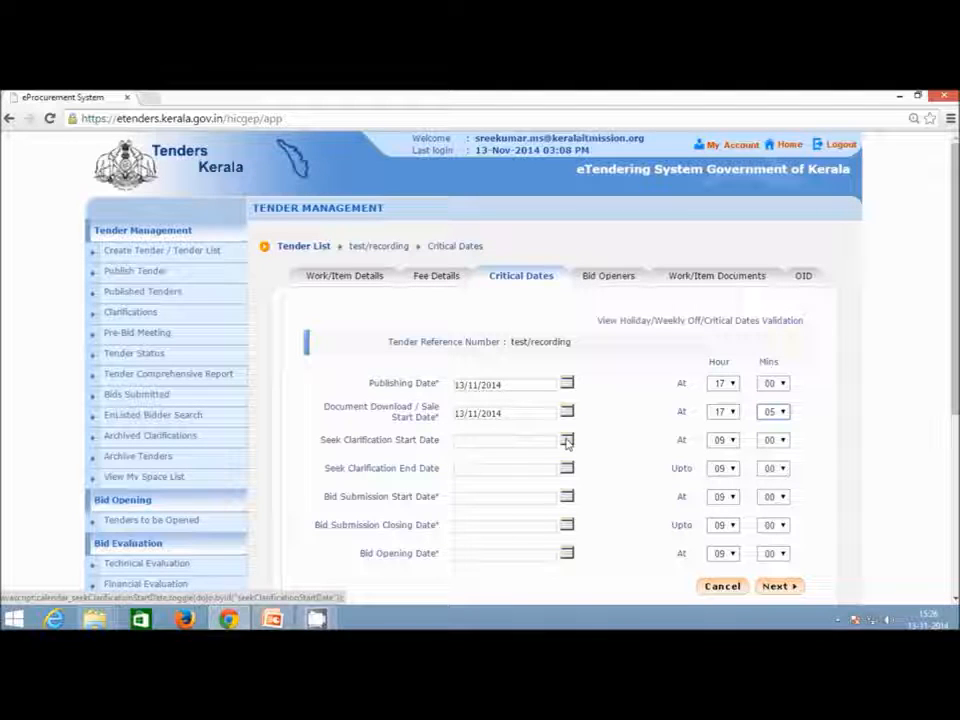
Set the Bid Submission Start Date to 13/11/2014 at hour 17.
click(567, 497)
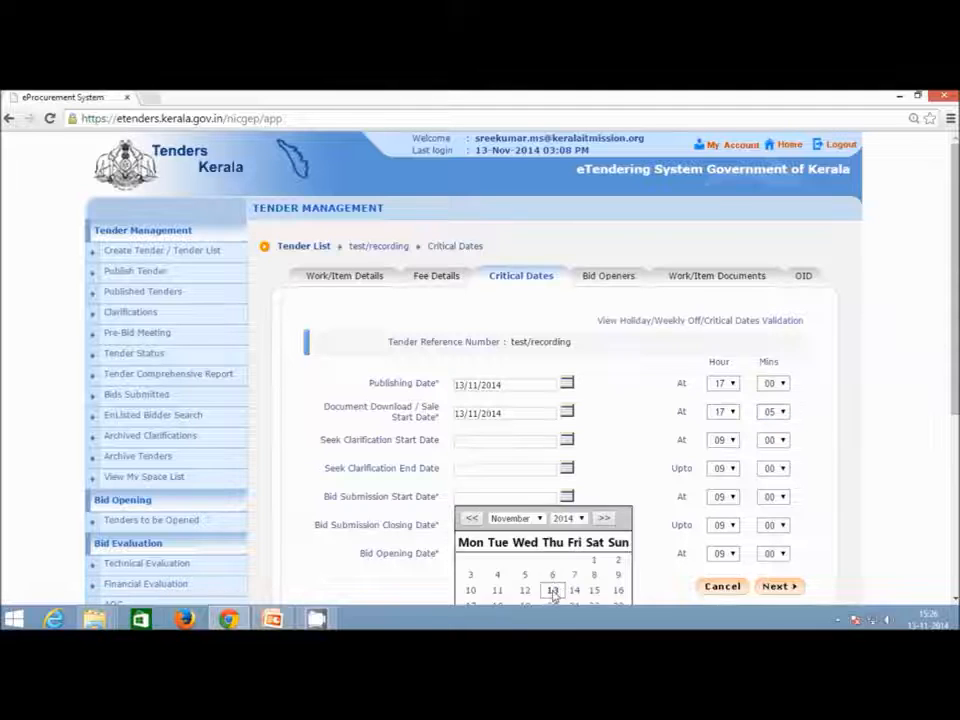
click(553, 588)
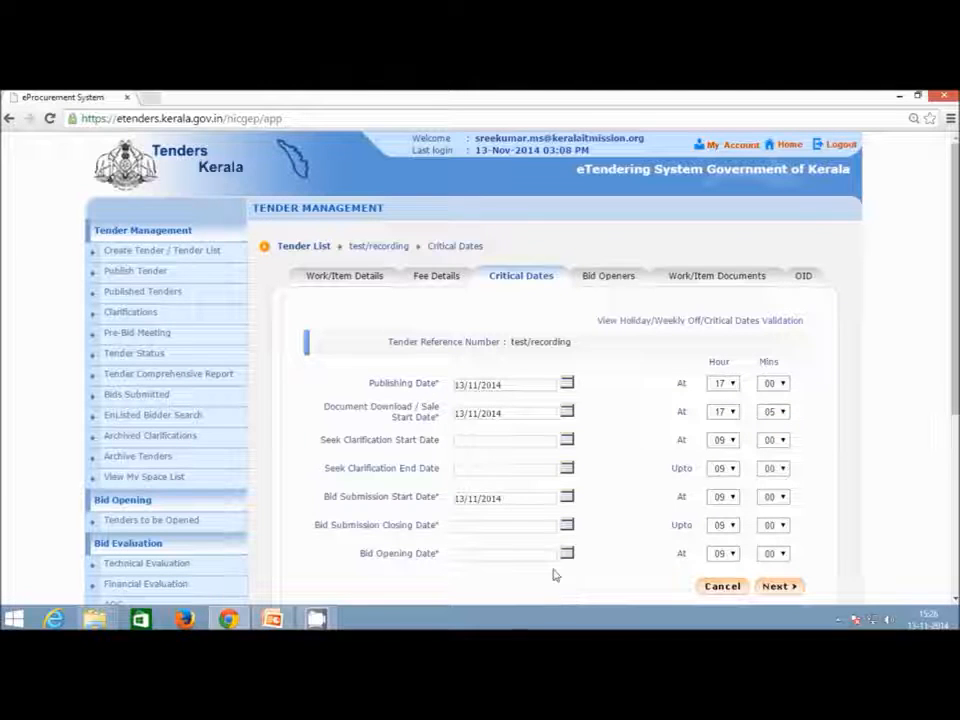
click(727, 497)
click(718, 473)
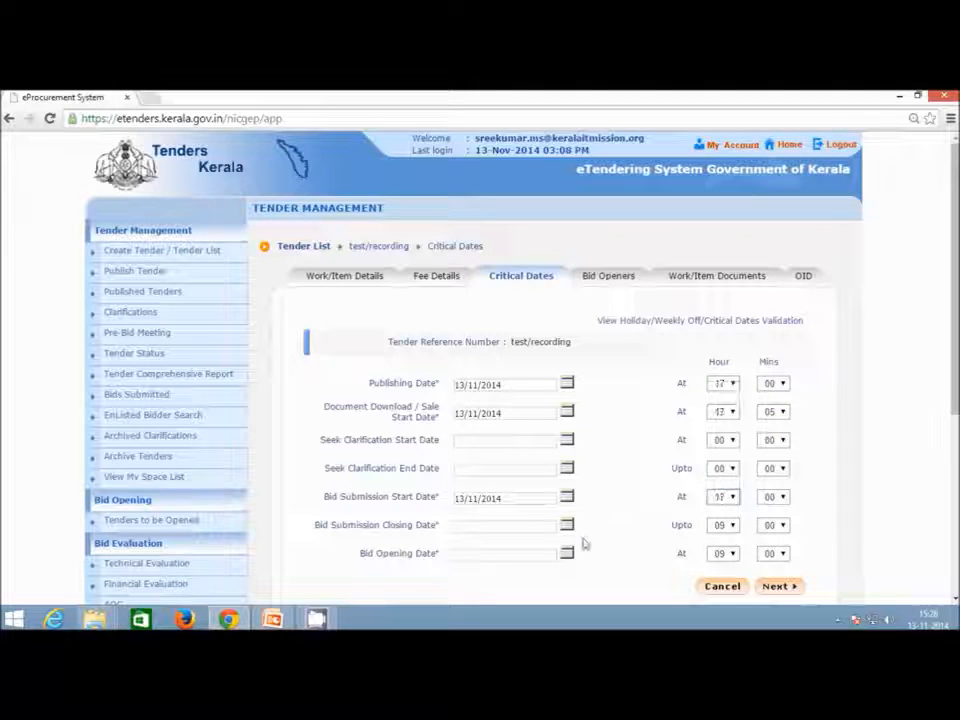
click(567, 525)
Pick 18/11/2014 as Bid Submission Closing Date and an initial Bid Opening Date.
scroll(562, 505, down, 1)
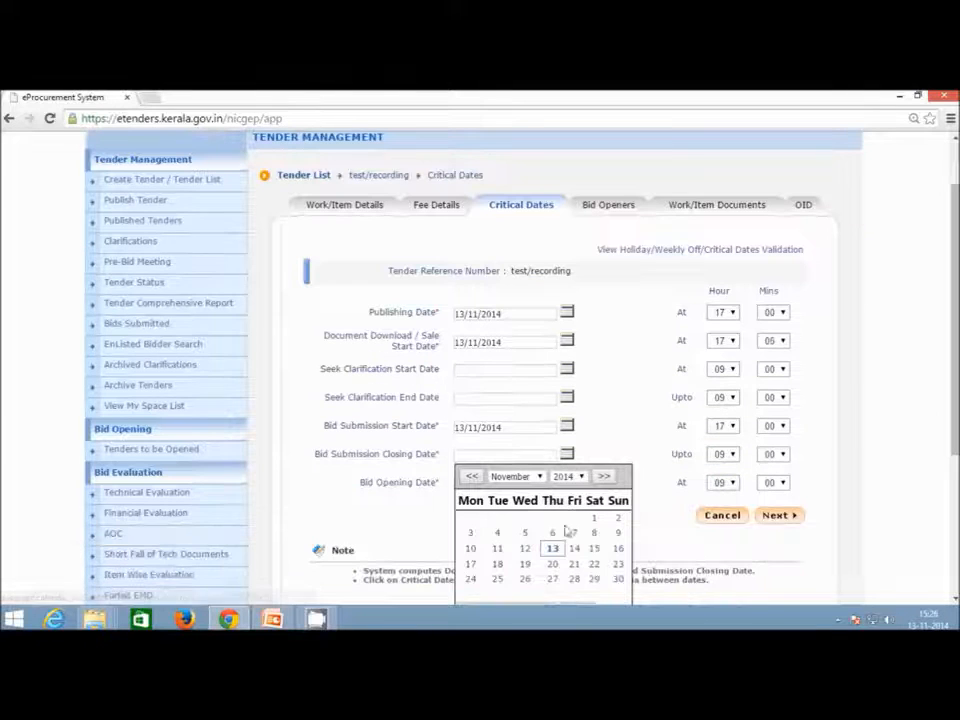
click(497, 564)
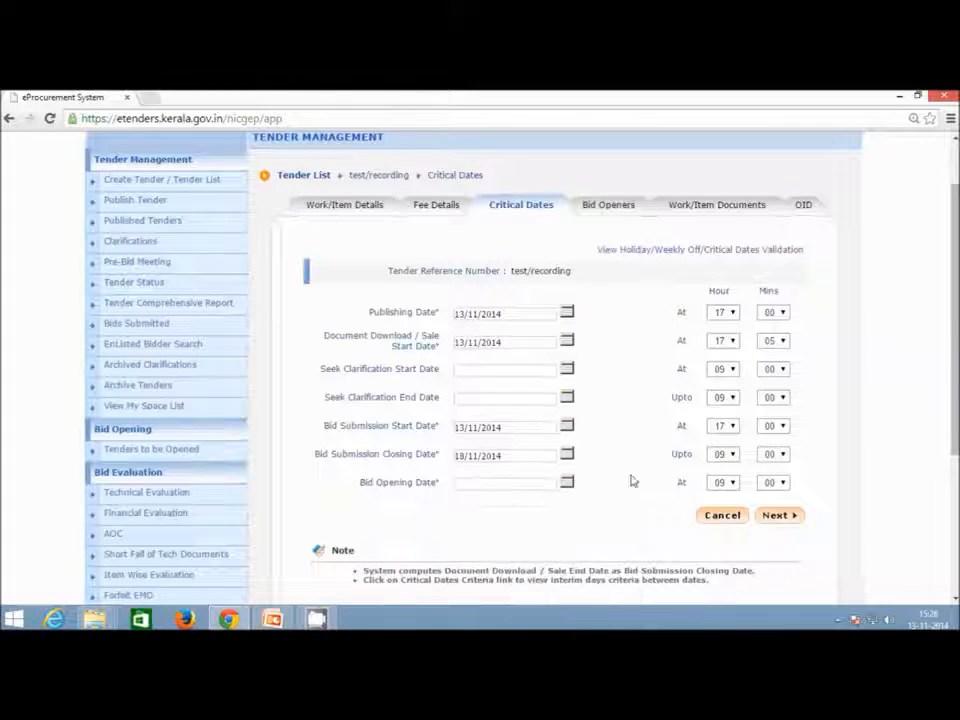
click(722, 454)
click(720, 553)
click(567, 482)
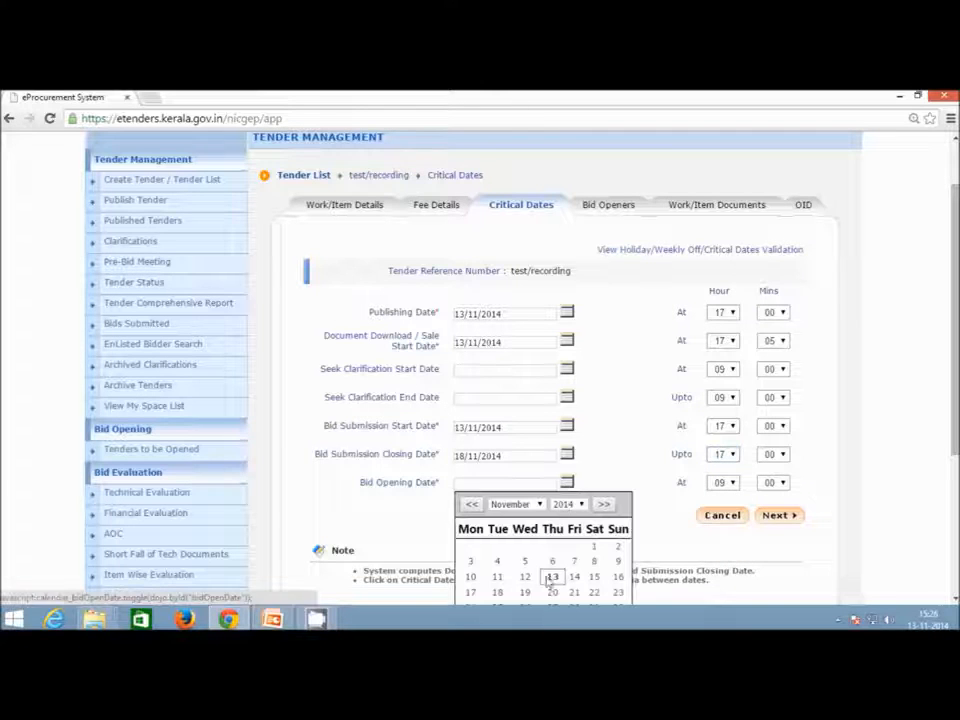
click(499, 592)
Restore the closing hour to 09 and move the Bid Opening Date to 22/11/2014.
click(728, 455)
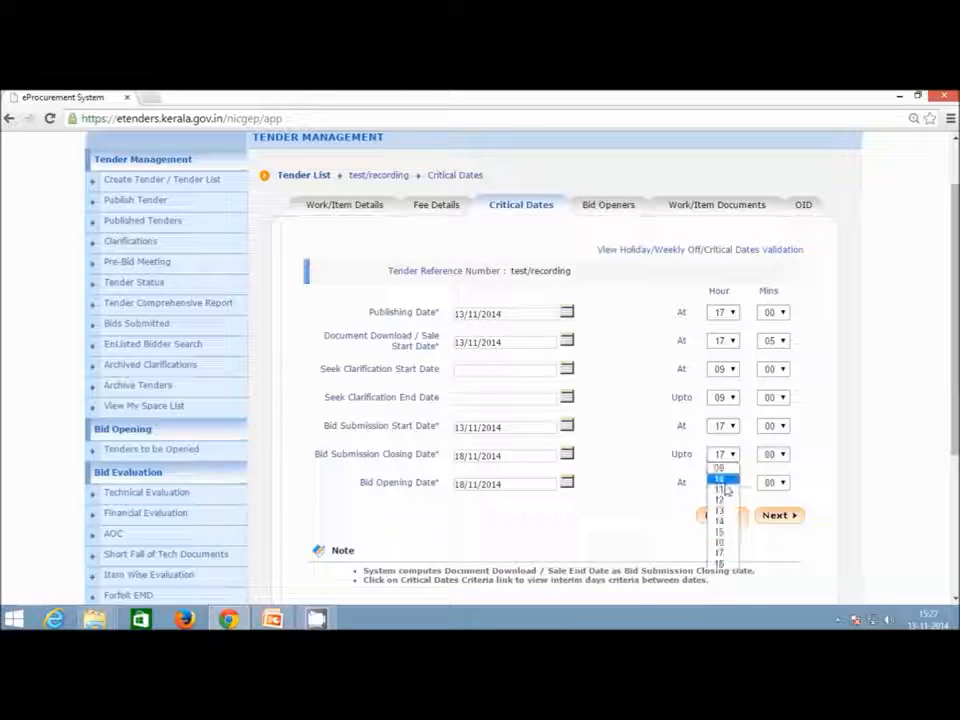
click(720, 476)
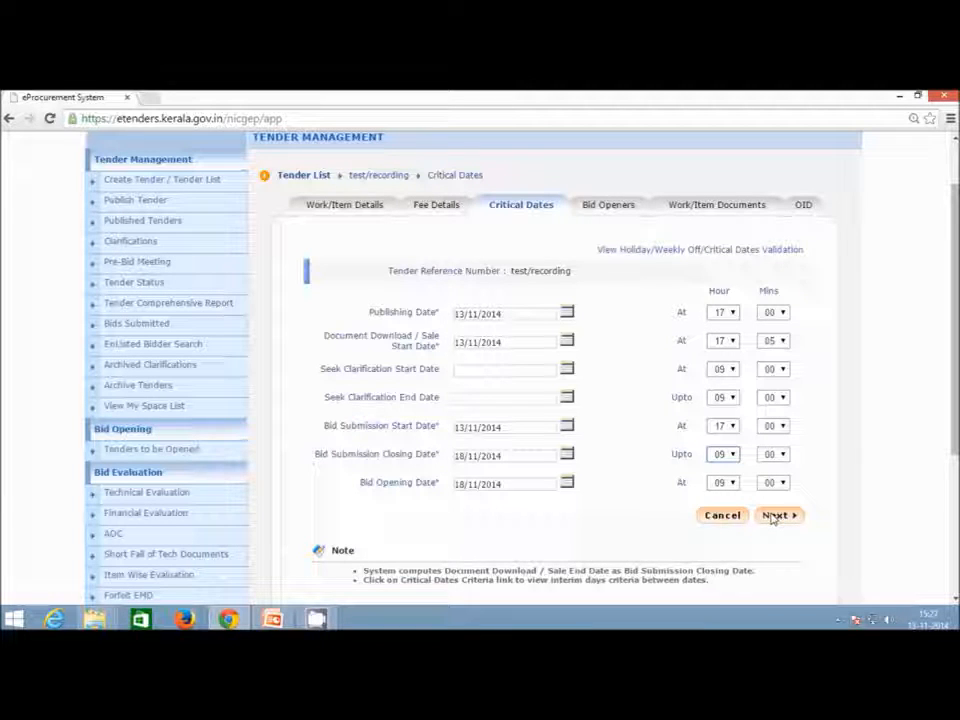
click(569, 483)
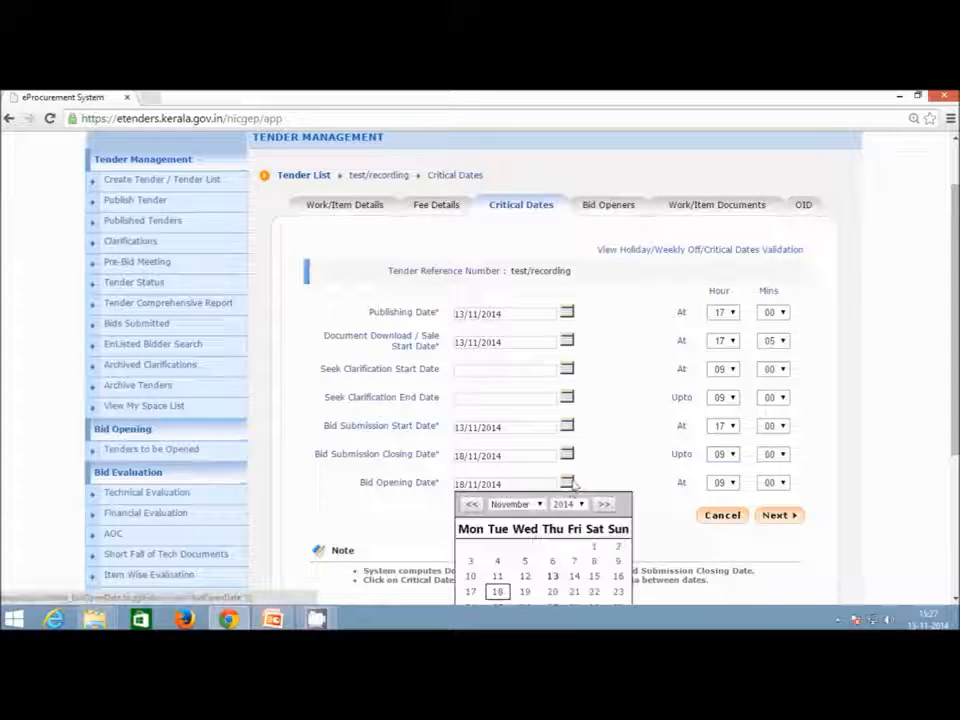
click(593, 593)
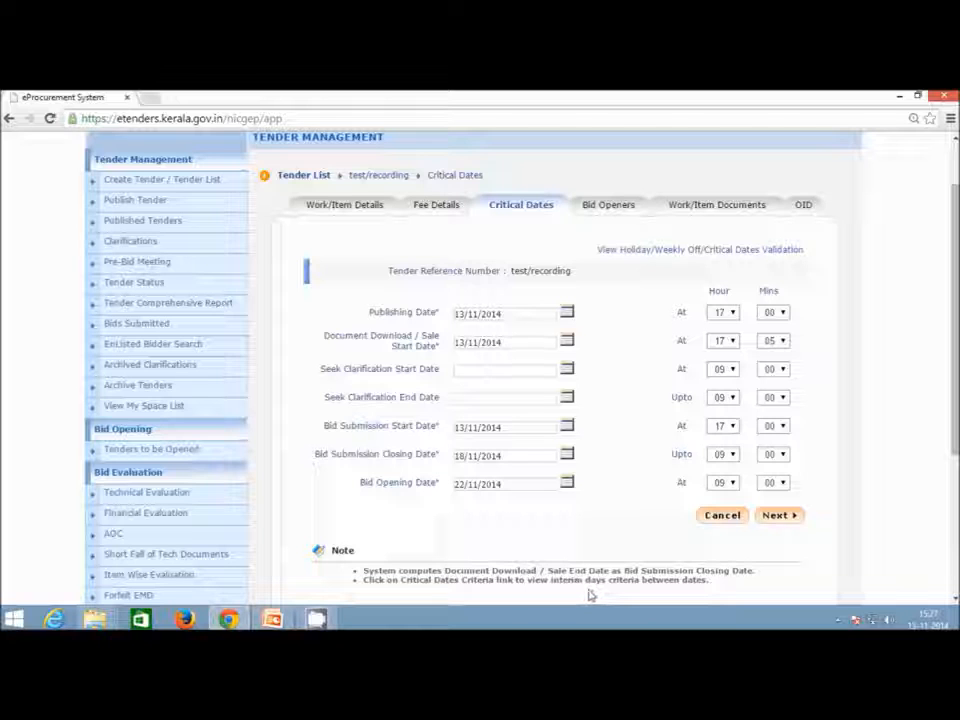
Review the holiday and critical-dates validation rules, then save the dates and continue.
click(763, 257)
scroll(296, 252, down, 6)
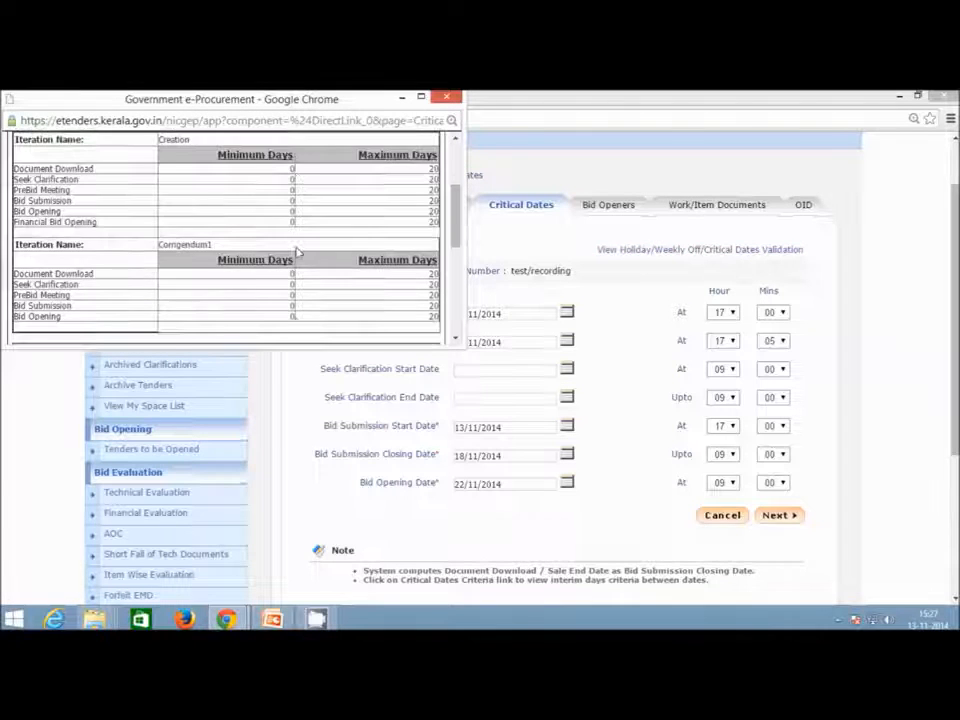
scroll(296, 252, up, 5)
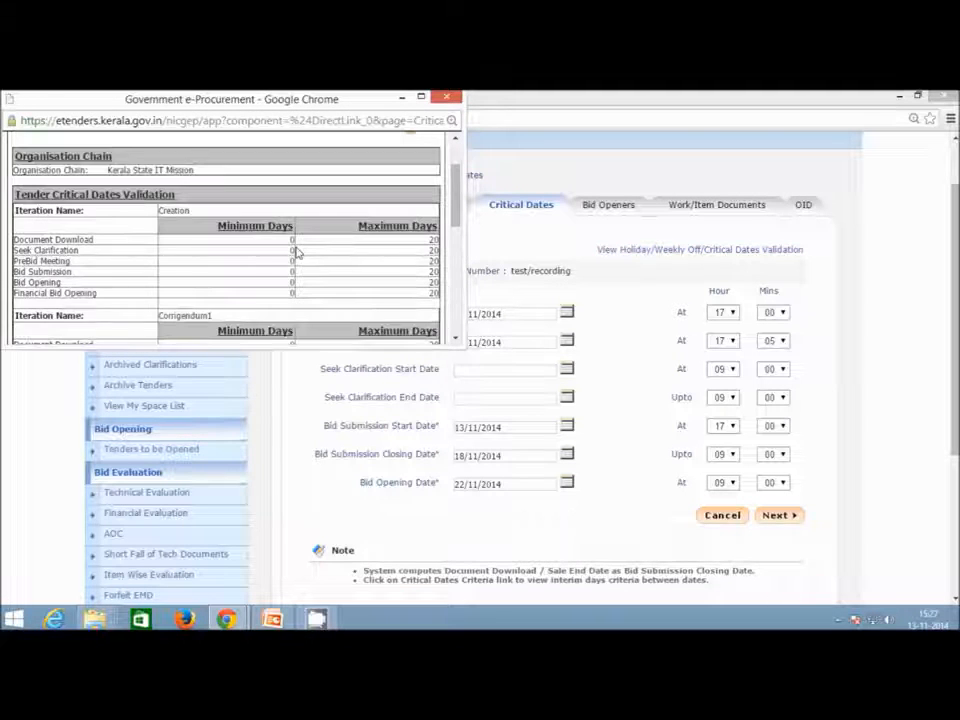
scroll(296, 252, up, 2)
scroll(345, 231, down, 5)
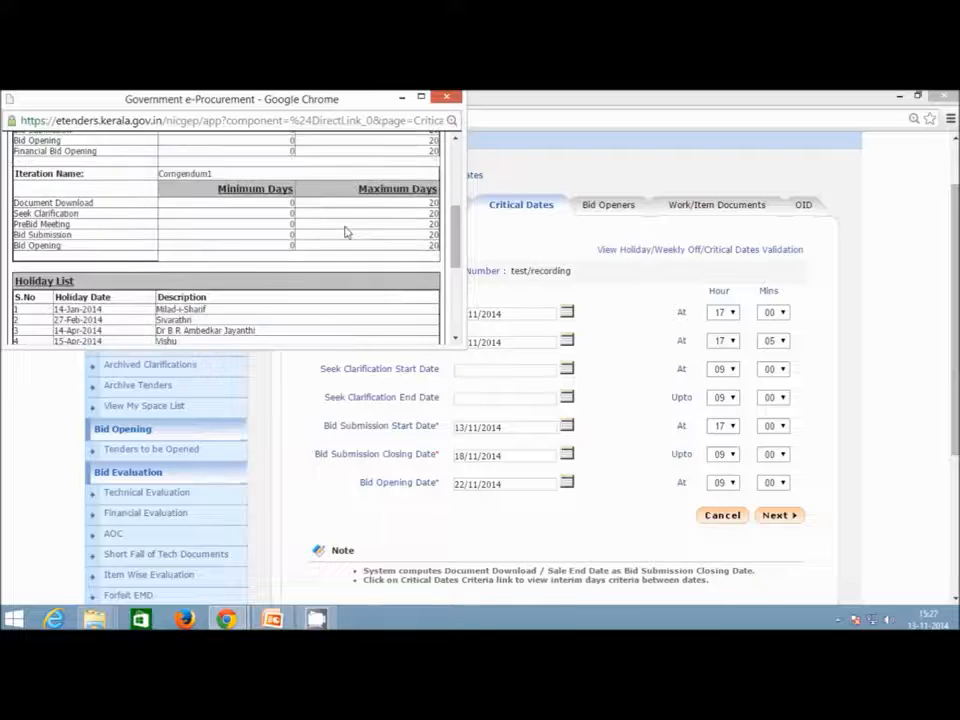
scroll(349, 221, up, 2)
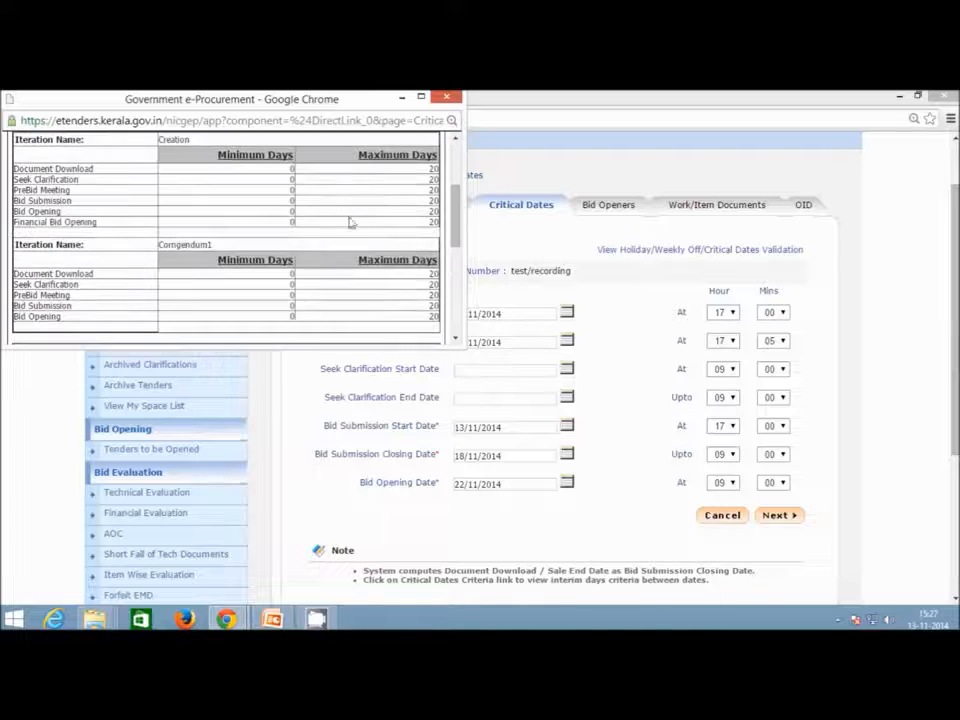
click(448, 98)
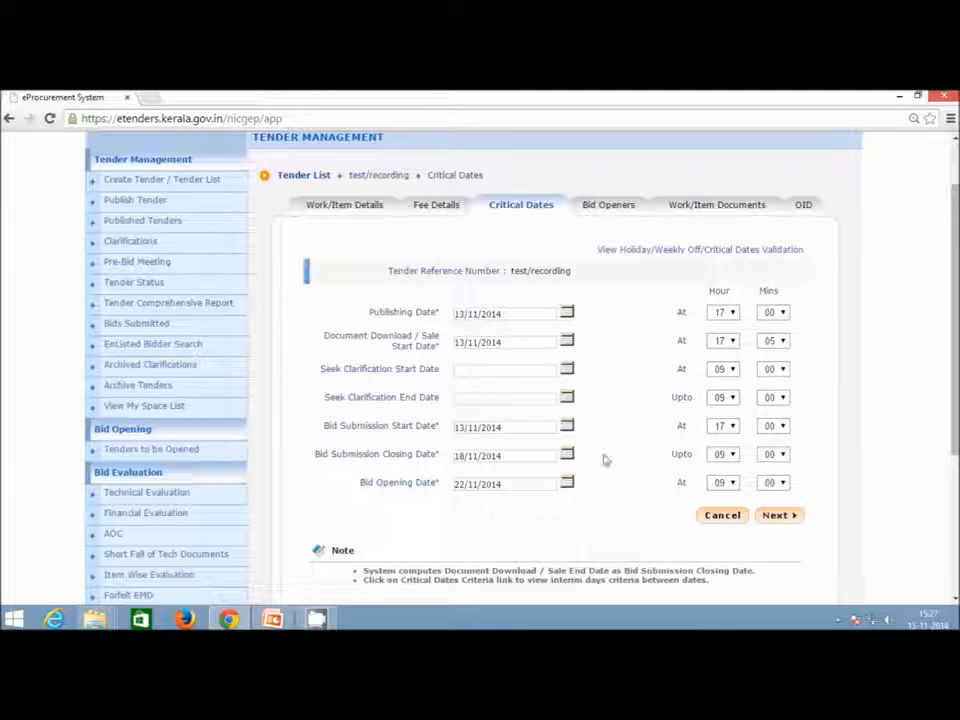
click(777, 515)
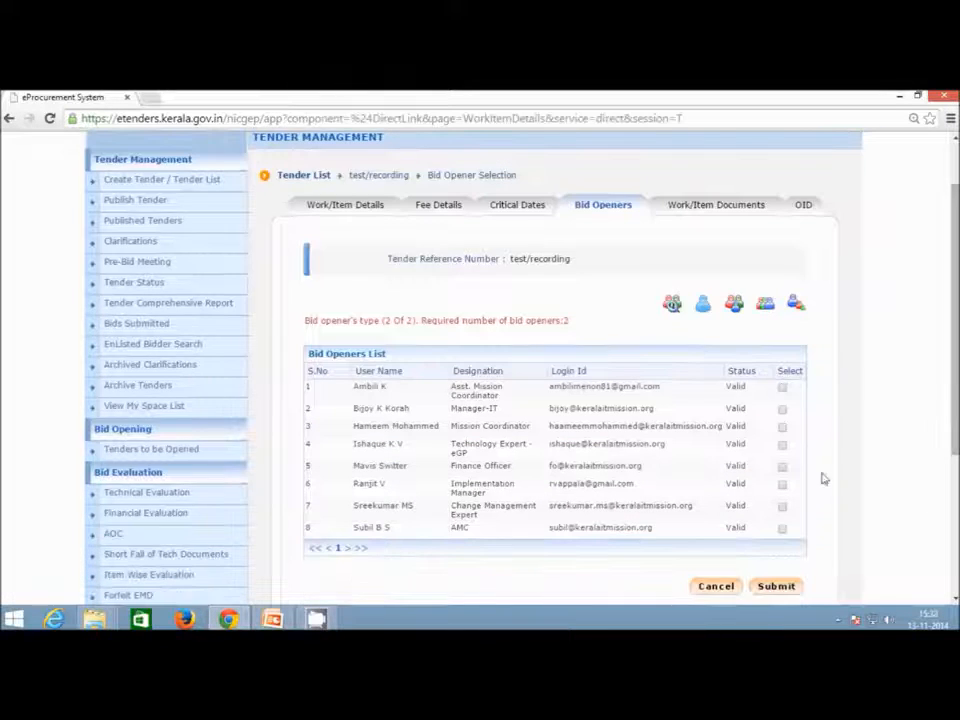
Select the users in rows 7 and 4 as bid openers and submit.
click(783, 508)
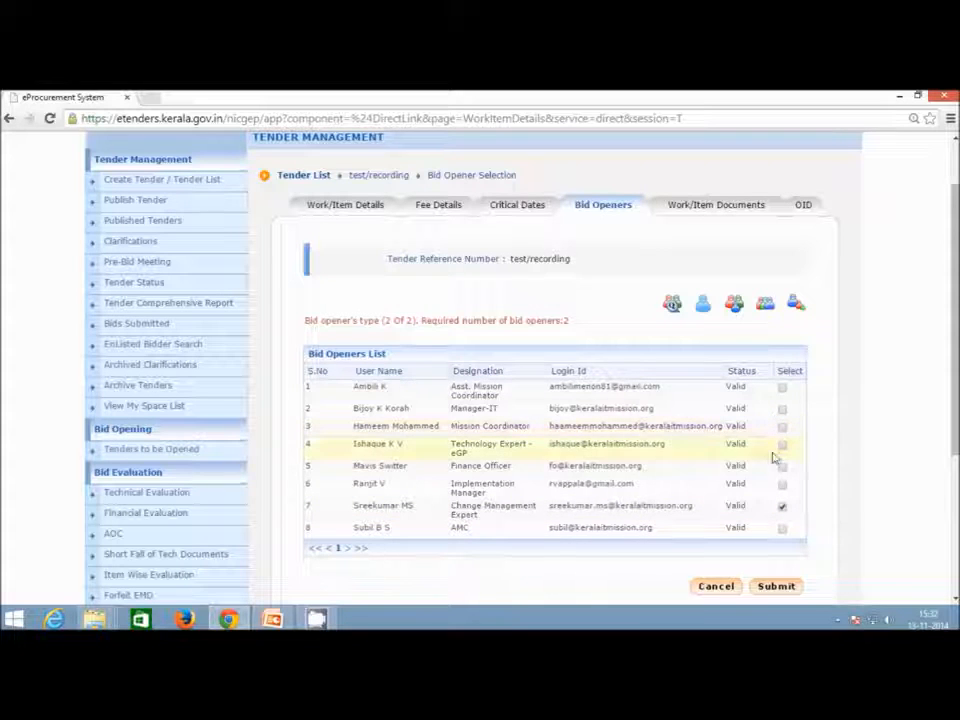
click(782, 446)
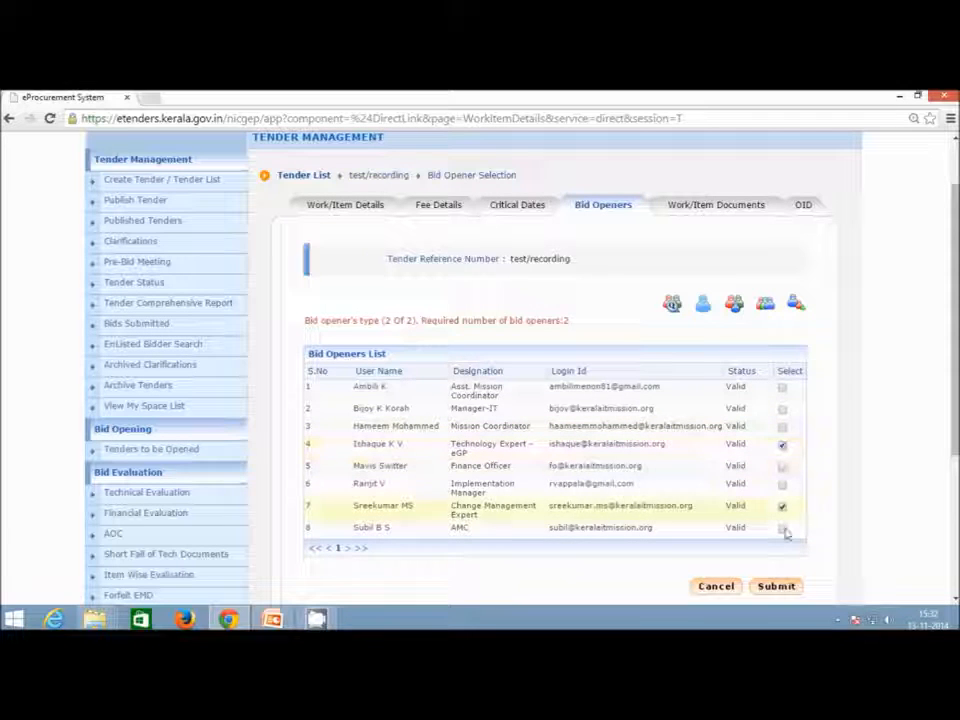
click(776, 587)
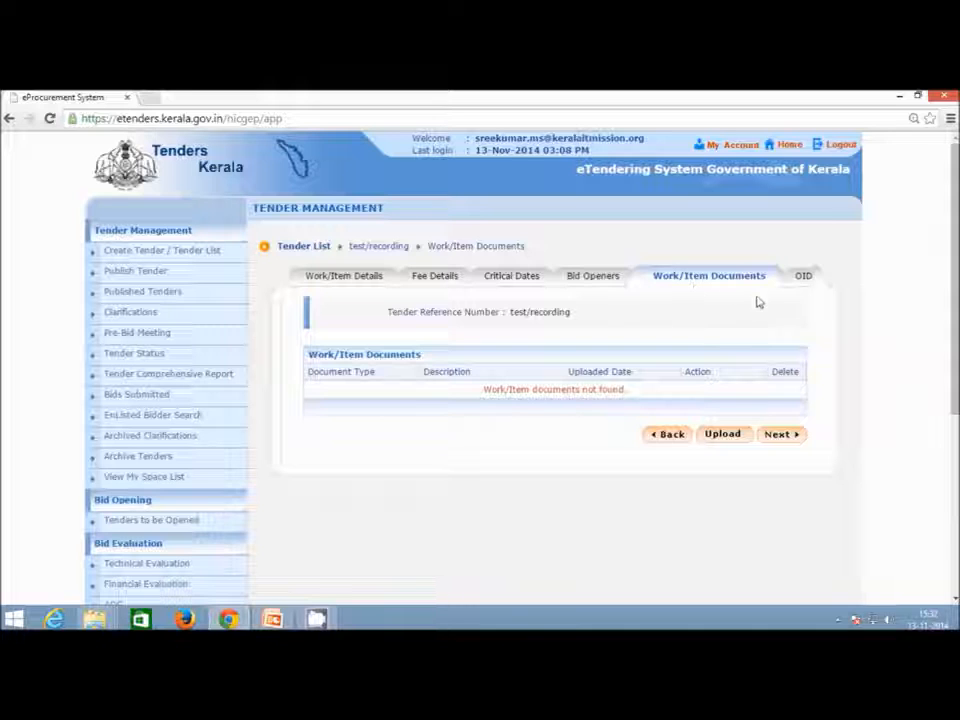
Open the work document upload form and allow the Java applet to run.
click(737, 441)
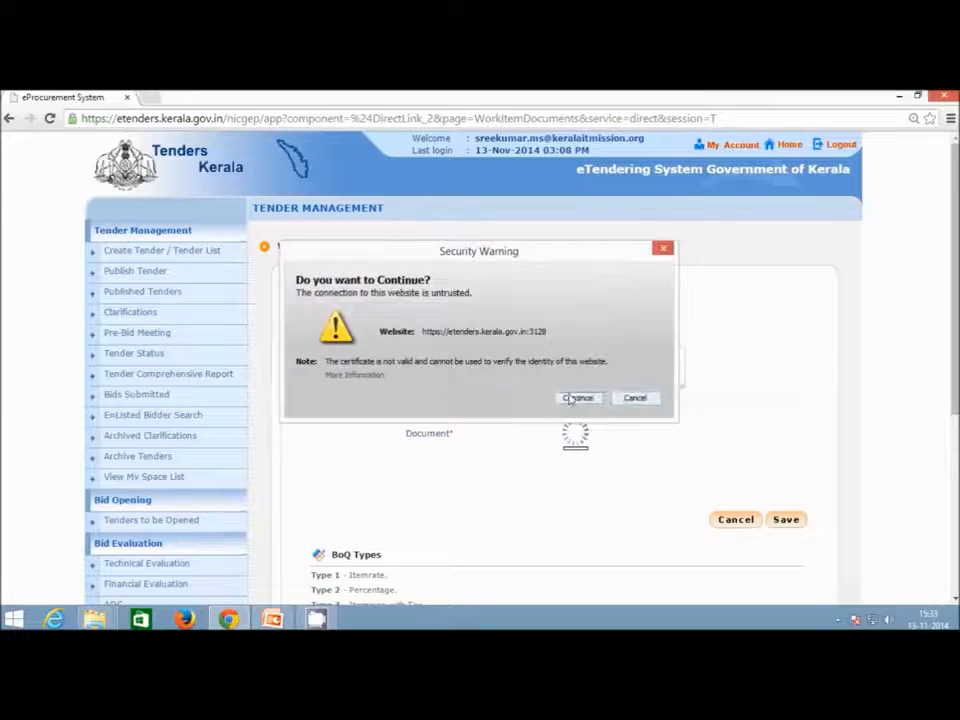
click(570, 398)
click(424, 434)
click(586, 434)
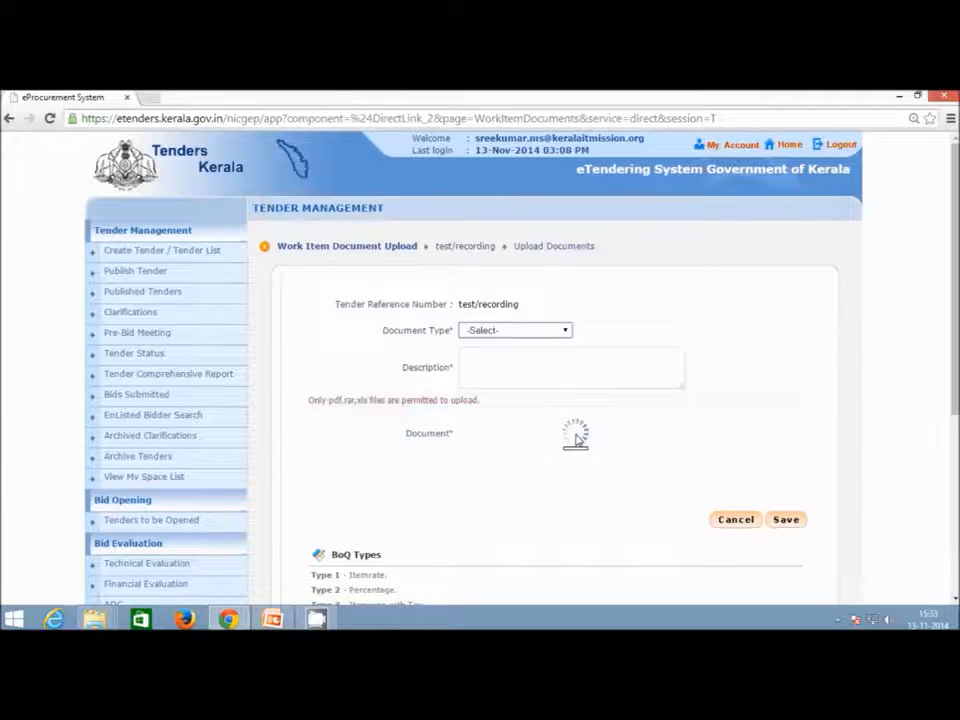
Choose document type BOQ and enter the description 'Tender Schedule'.
click(561, 332)
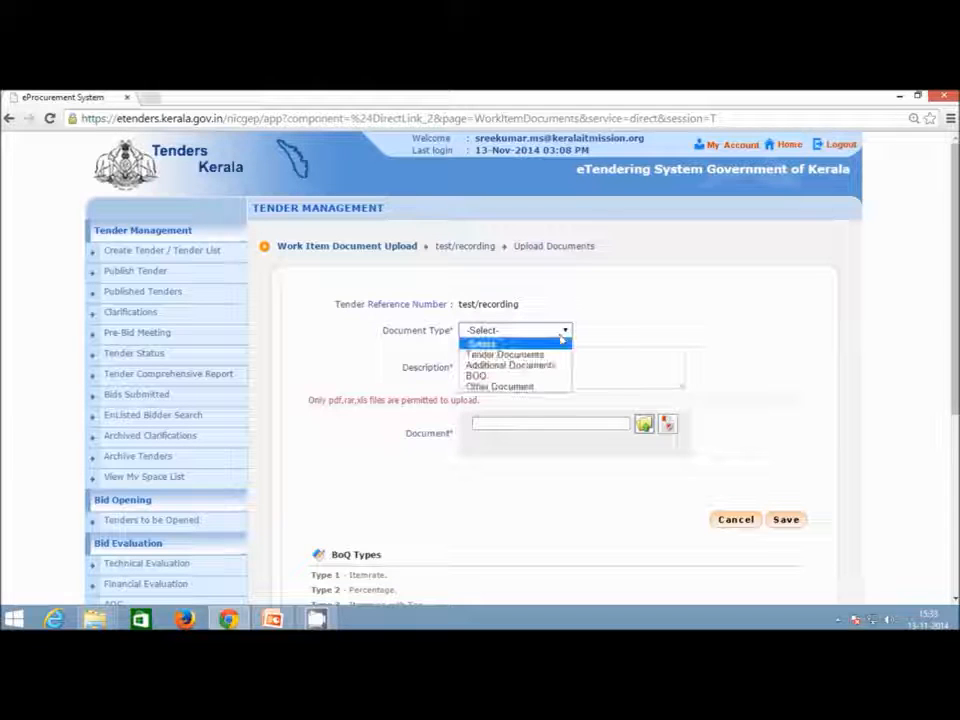
click(540, 376)
click(566, 376)
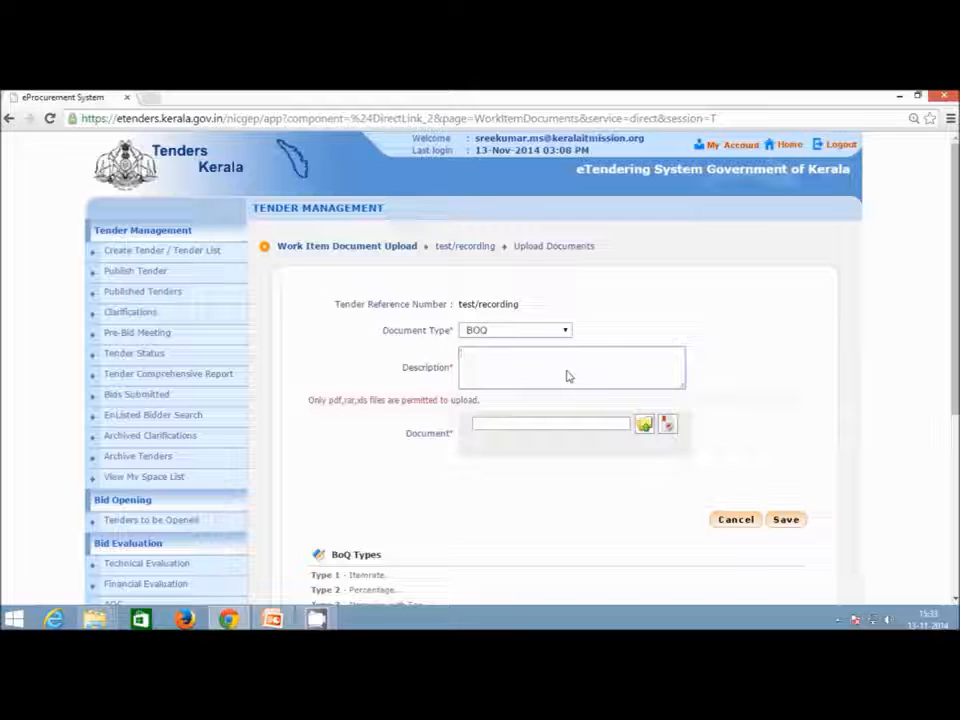
text(Ten)
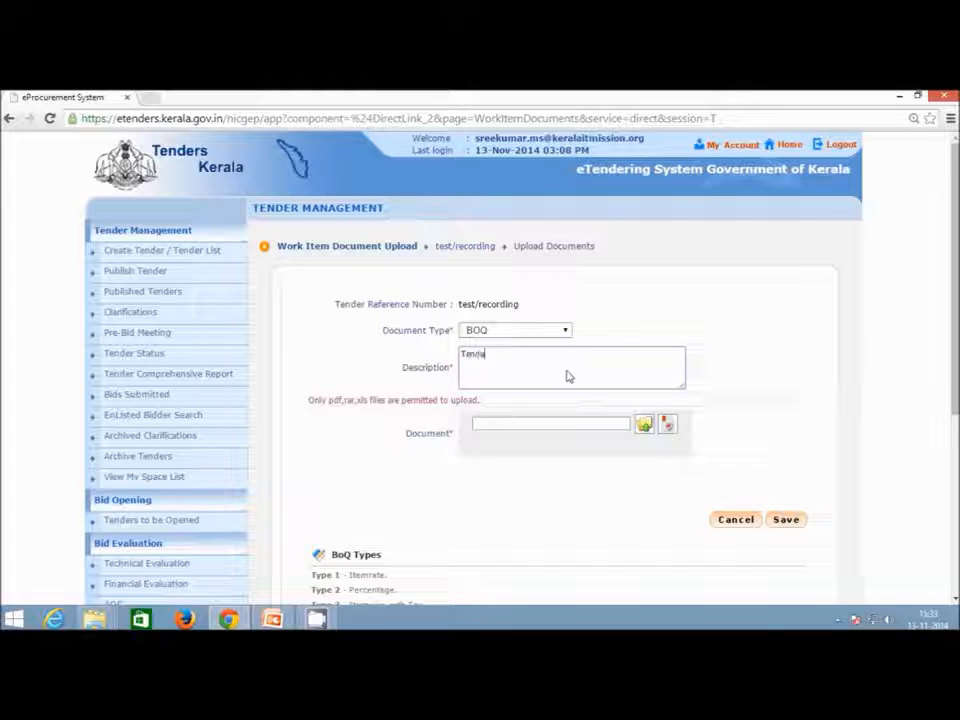
text(der Schedule)
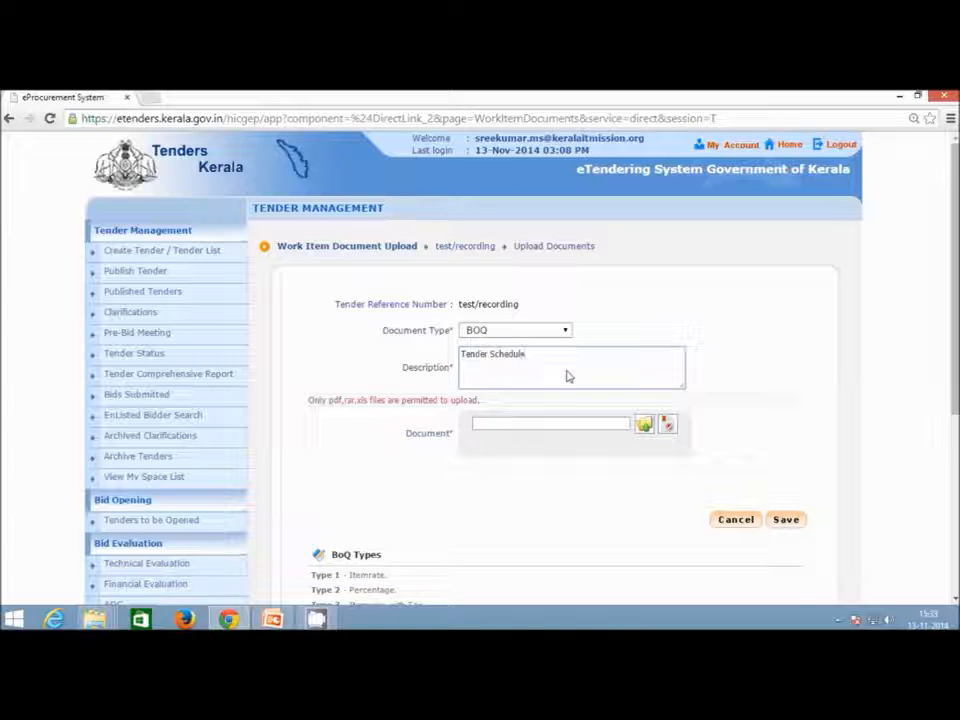
Attach Desktop\eTender\BOQ.xls and start signing and uploading it.
click(644, 426)
click(581, 274)
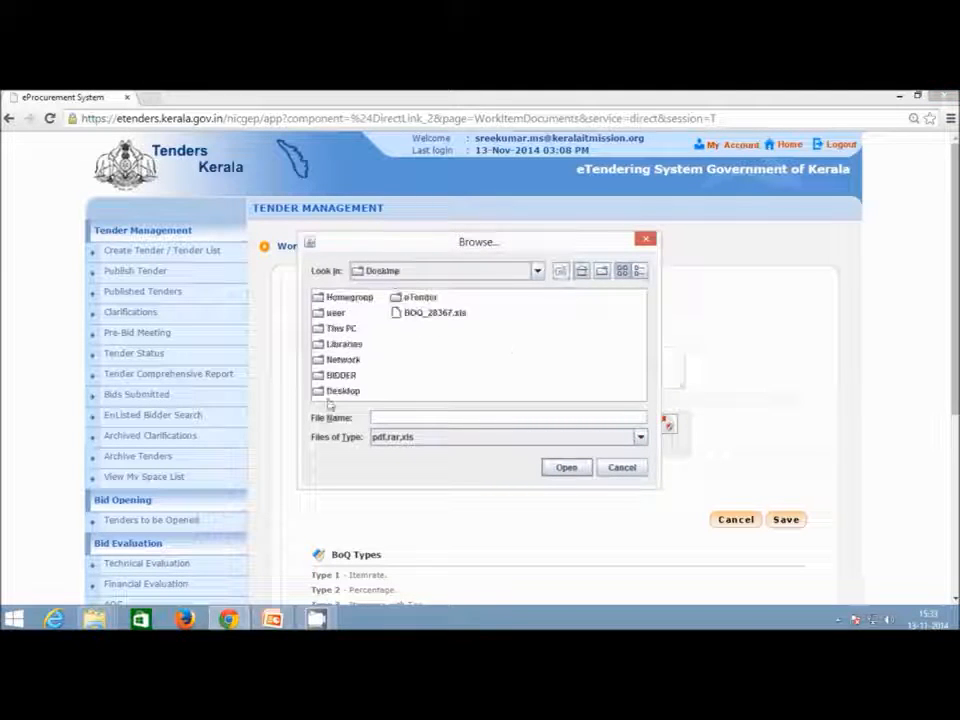
double_click(417, 298)
double_click(341, 314)
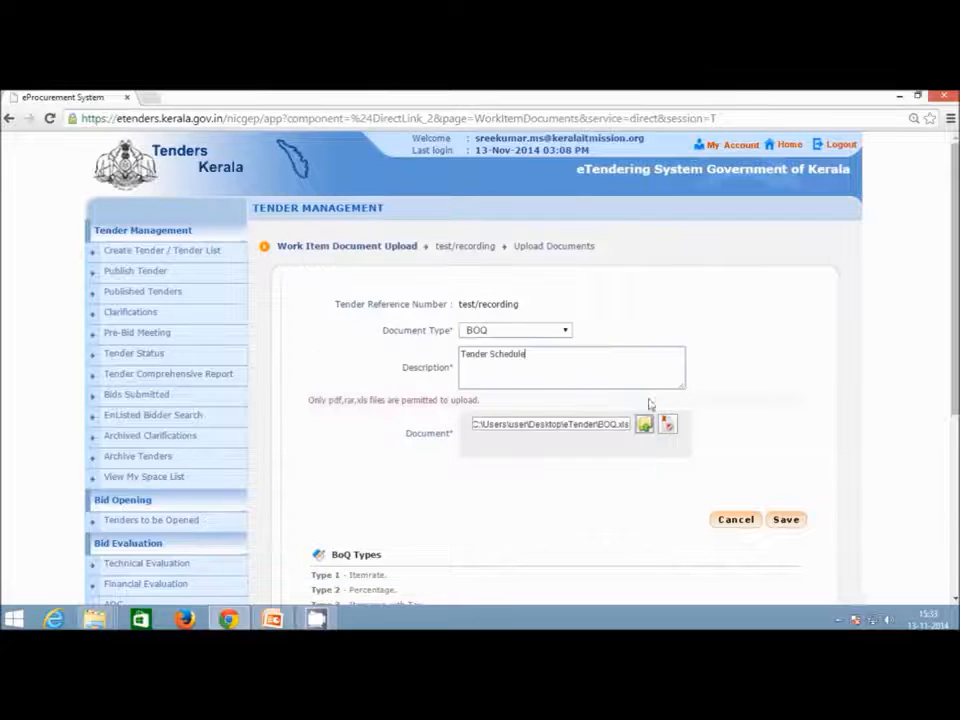
click(667, 424)
click(456, 435)
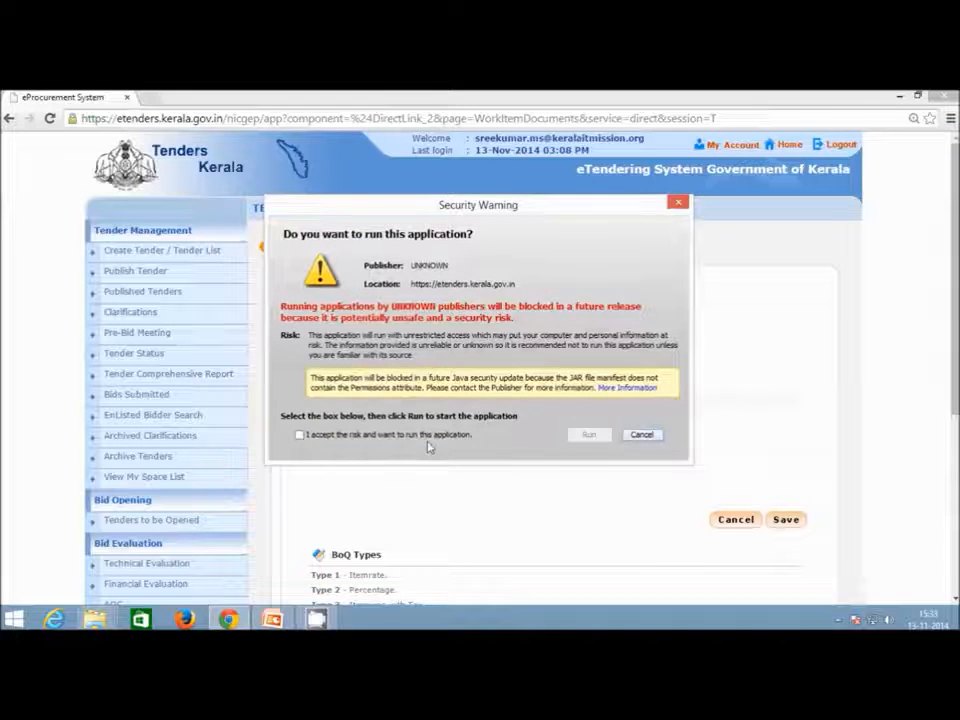
Run the signing applet, enter the signing PIN, and dismiss the 'File signed successfully' message.
click(430, 442)
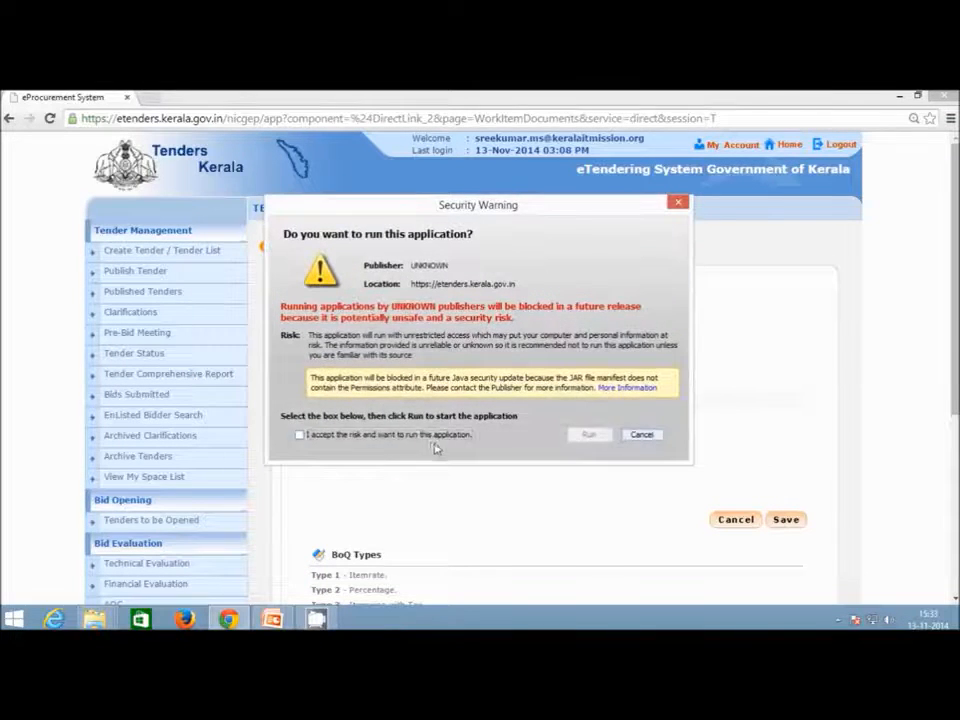
click(433, 440)
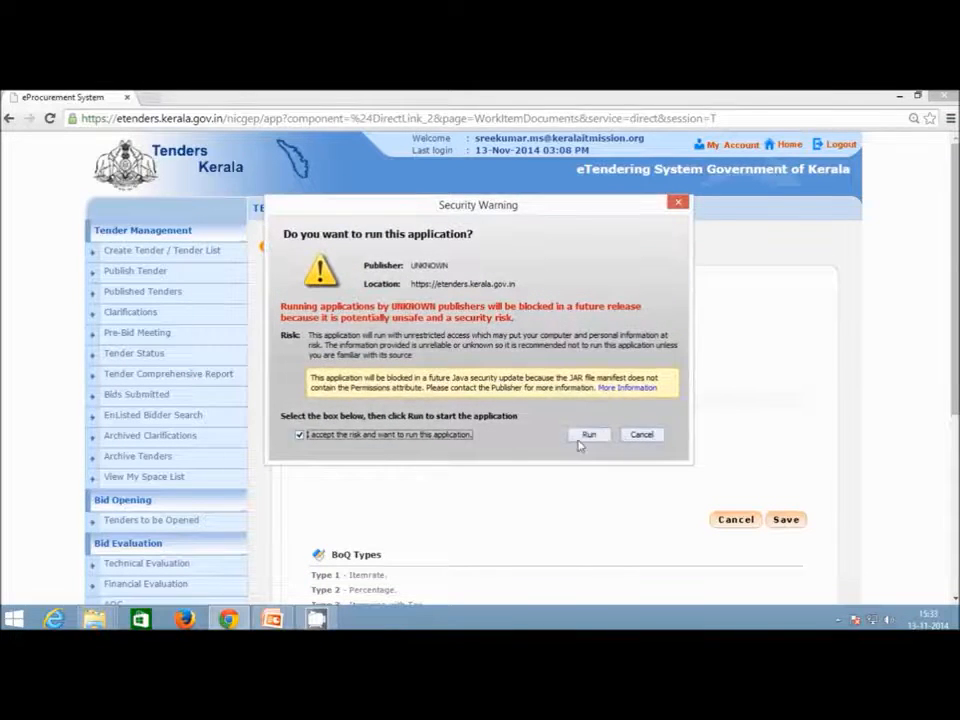
click(584, 437)
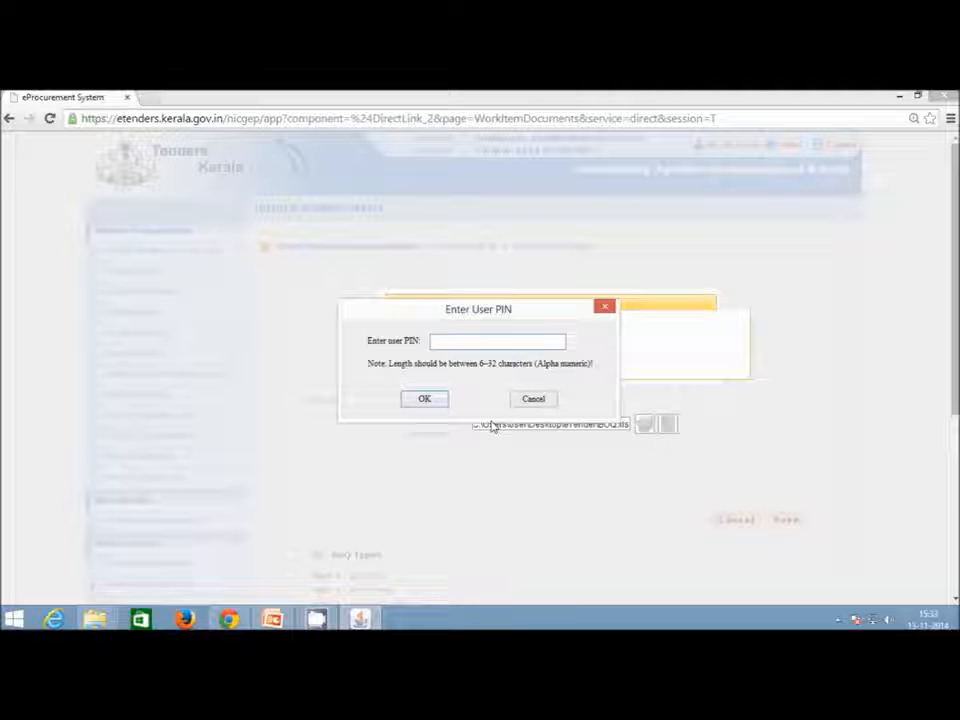
text(********)
key(Return)
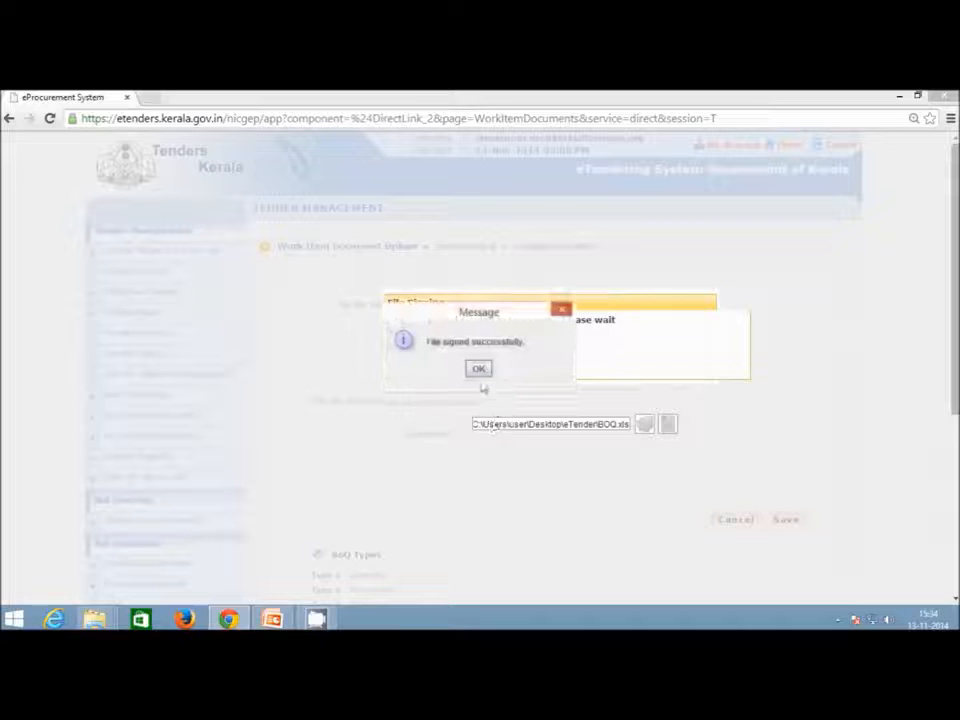
drag(488, 320, 497, 398)
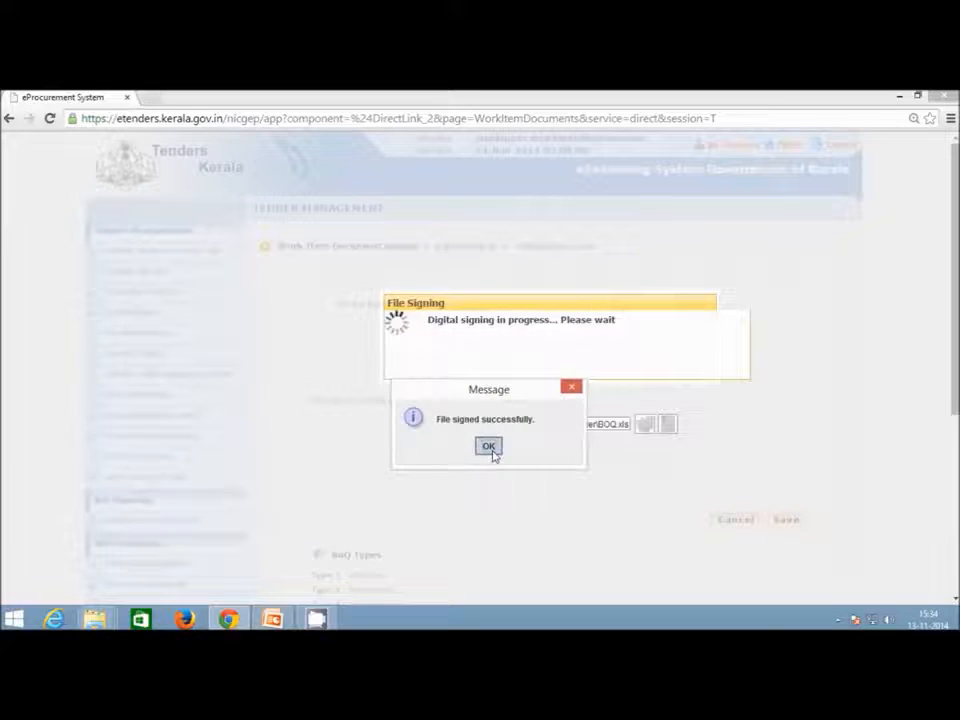
click(491, 448)
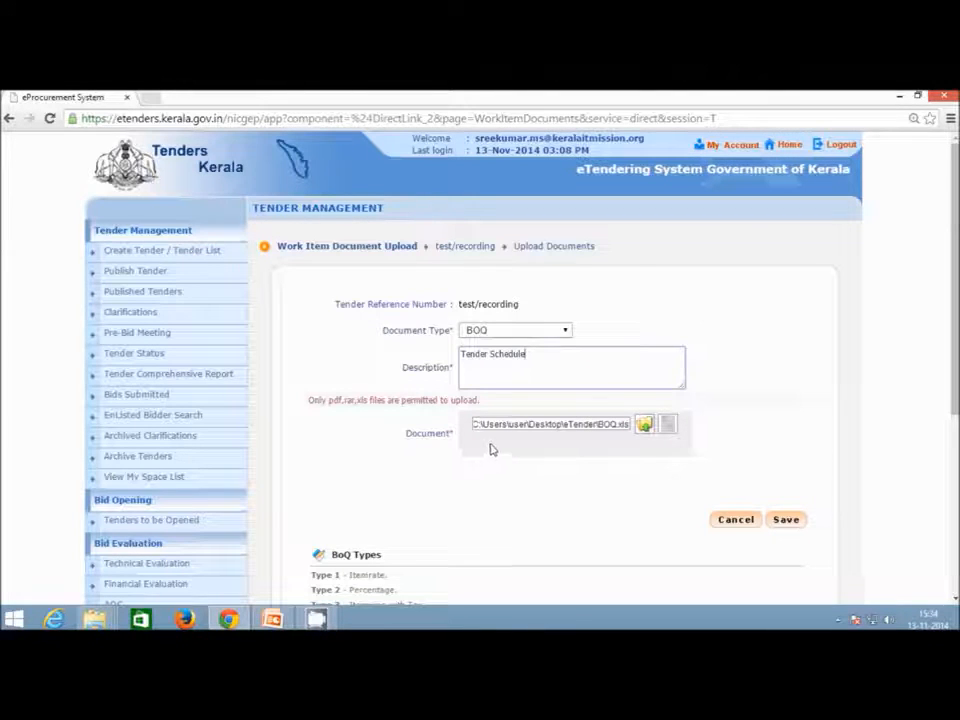
Save the BOQ upload, check its format, and mark it Verified.
click(784, 527)
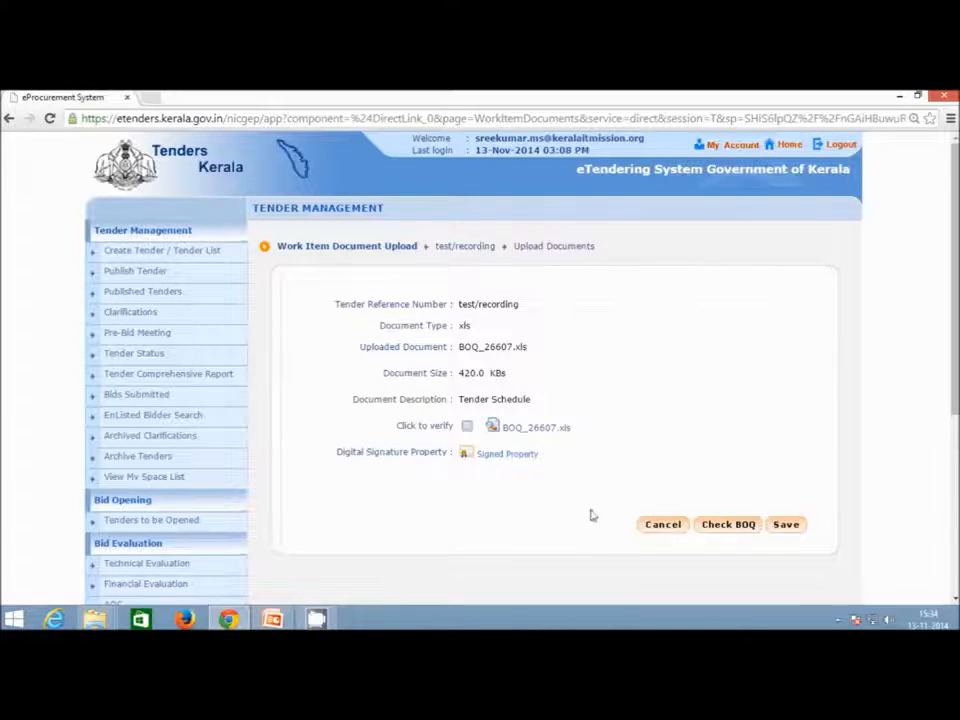
click(750, 527)
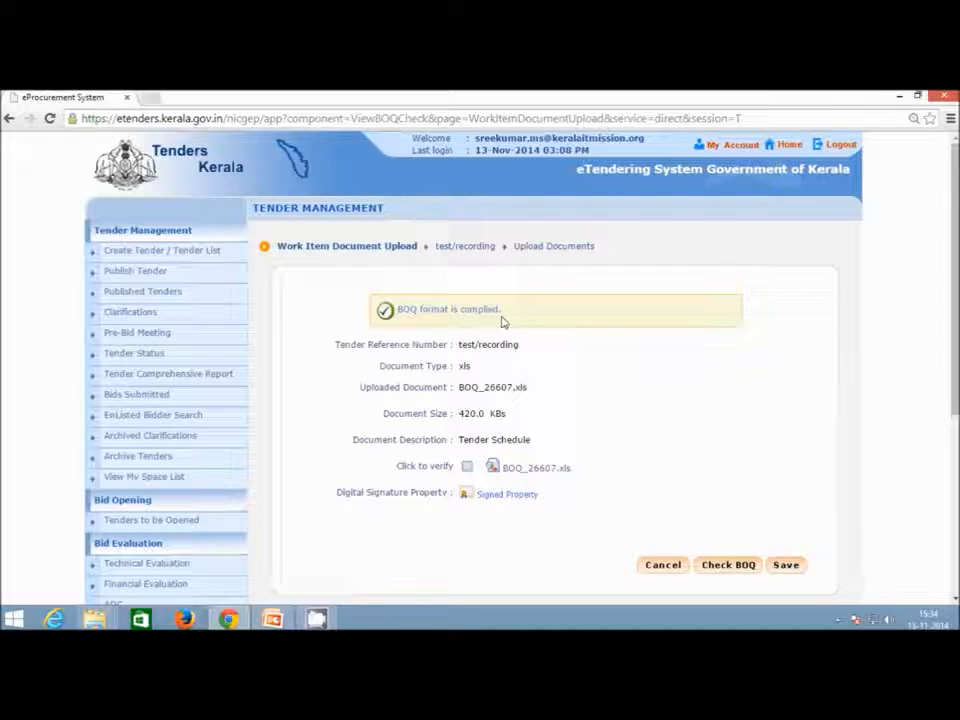
click(467, 468)
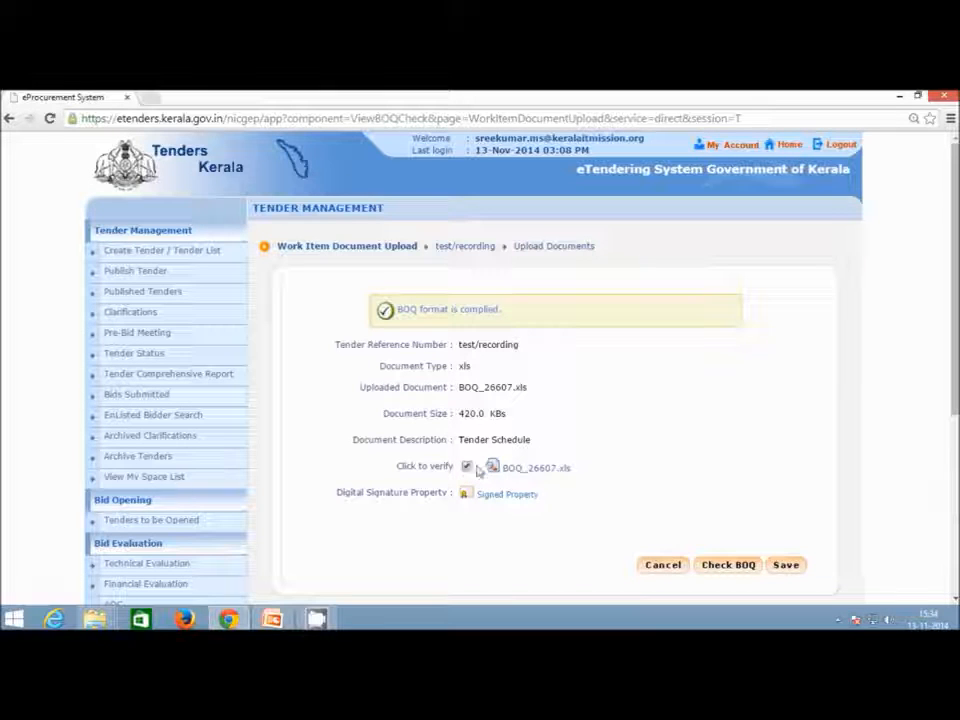
click(794, 570)
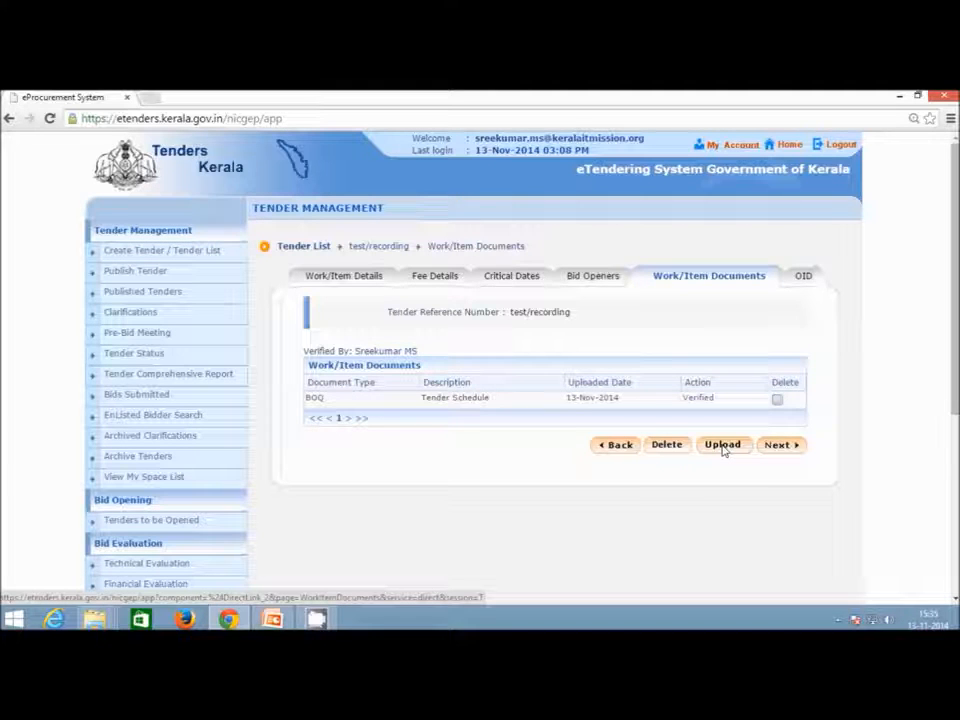
Move on to the Other Important Documents list and look through the available documents.
click(786, 450)
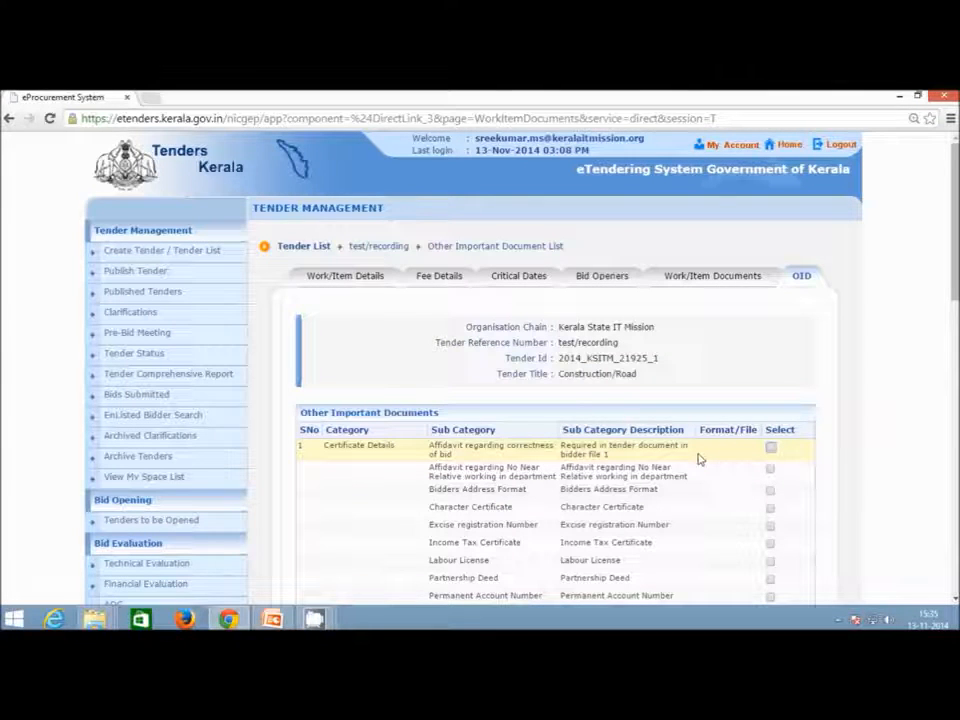
scroll(698, 461, down, 1)
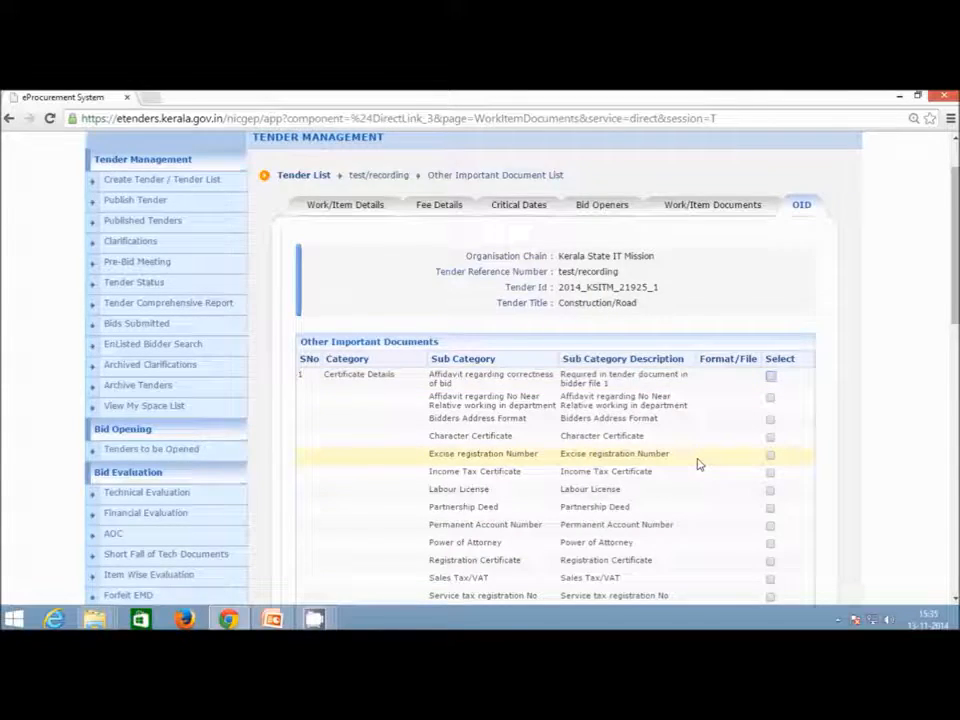
scroll(697, 462, down, 2)
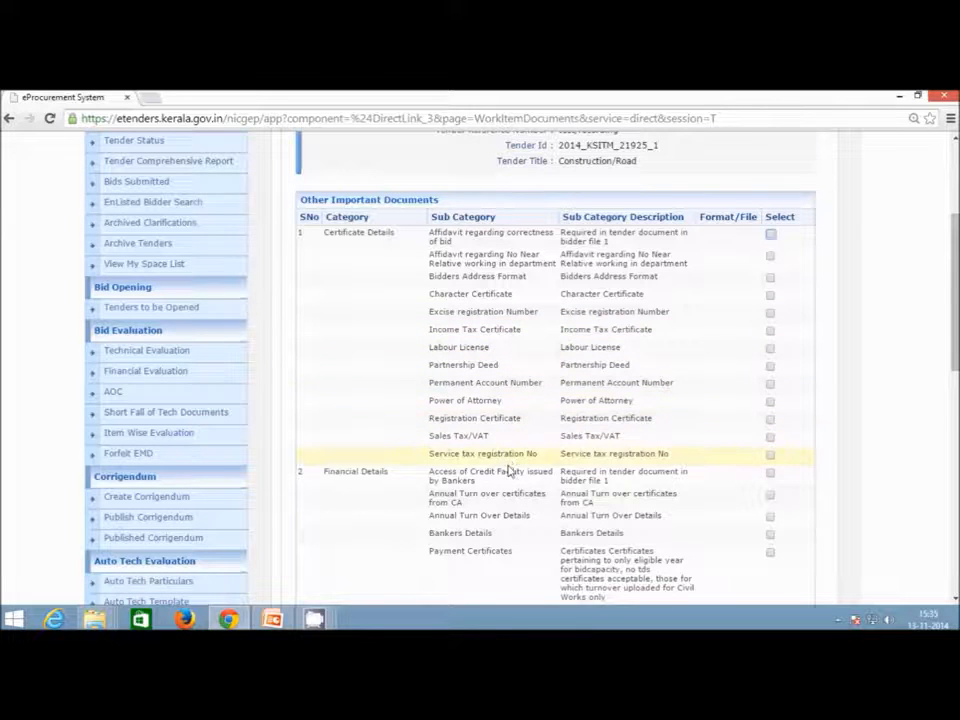
scroll(505, 465, down, 4)
scroll(508, 478, down, 5)
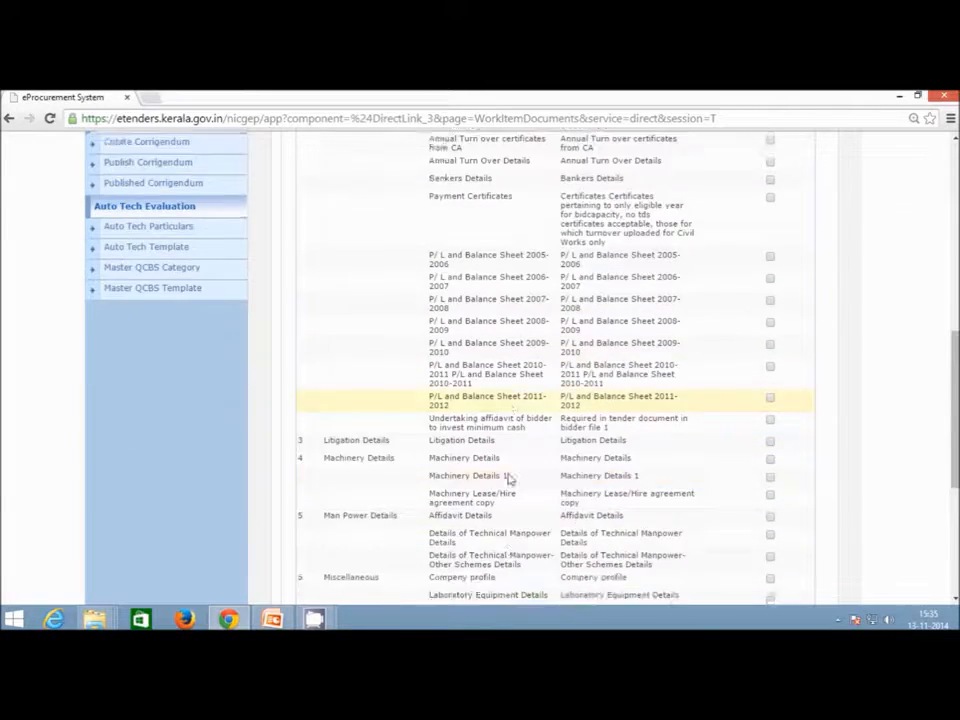
scroll(507, 478, up, 10)
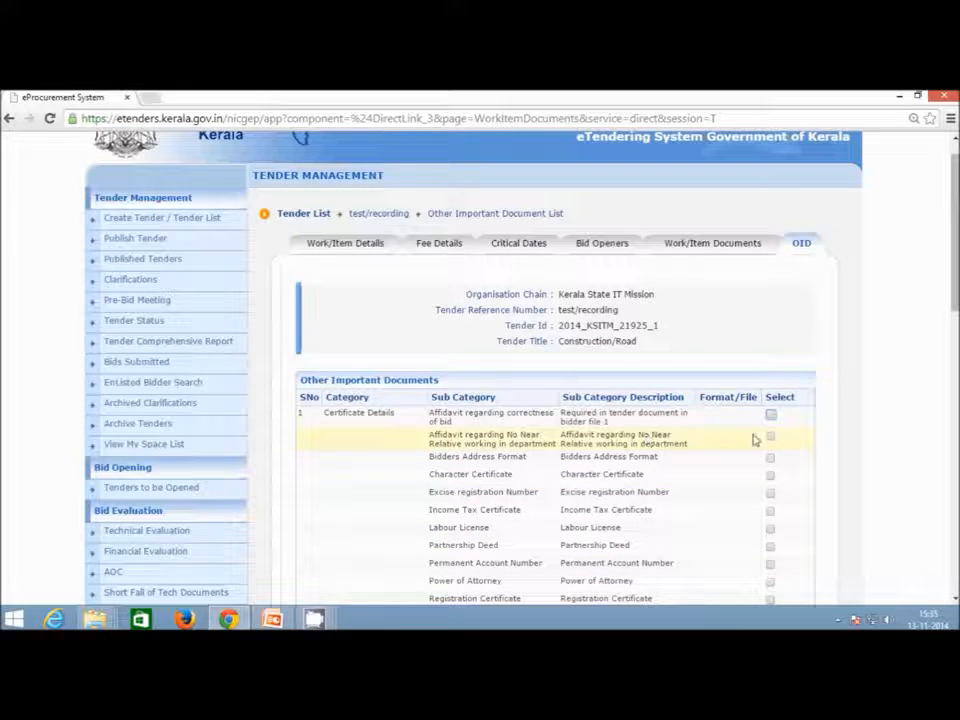
scroll(755, 462, down, 1)
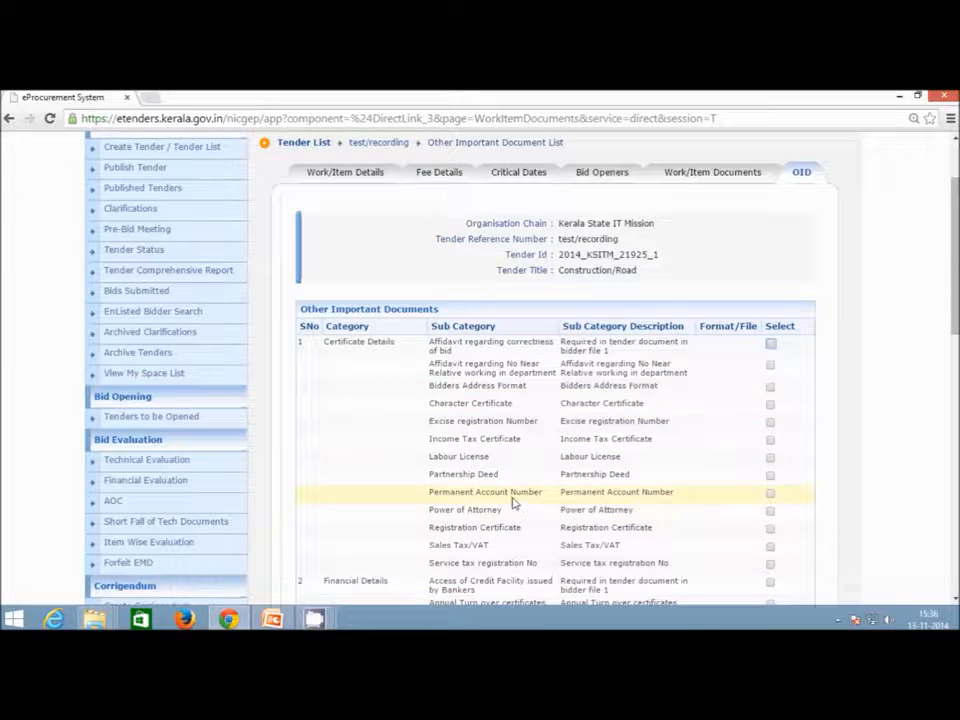
scroll(514, 505, down, 3)
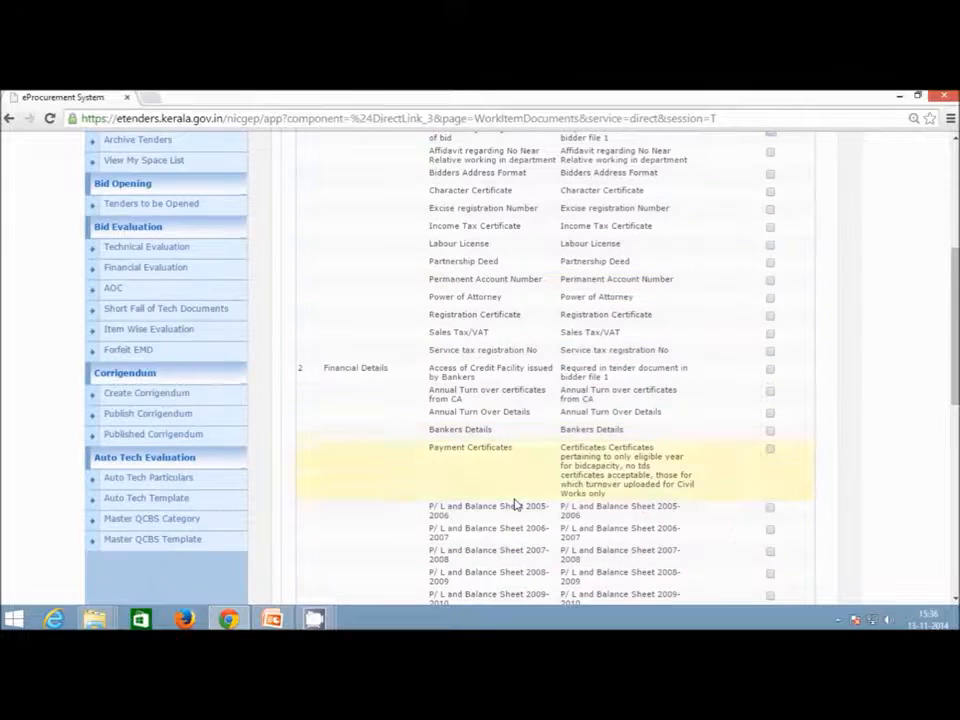
scroll(520, 521, up, 3)
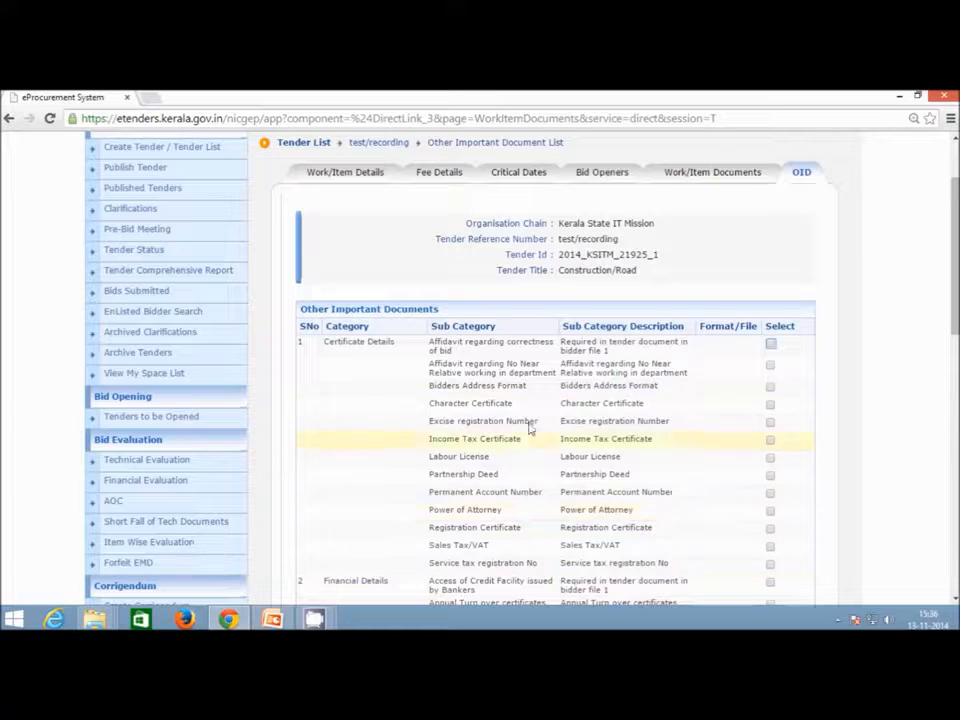
scroll(511, 549, down, 4)
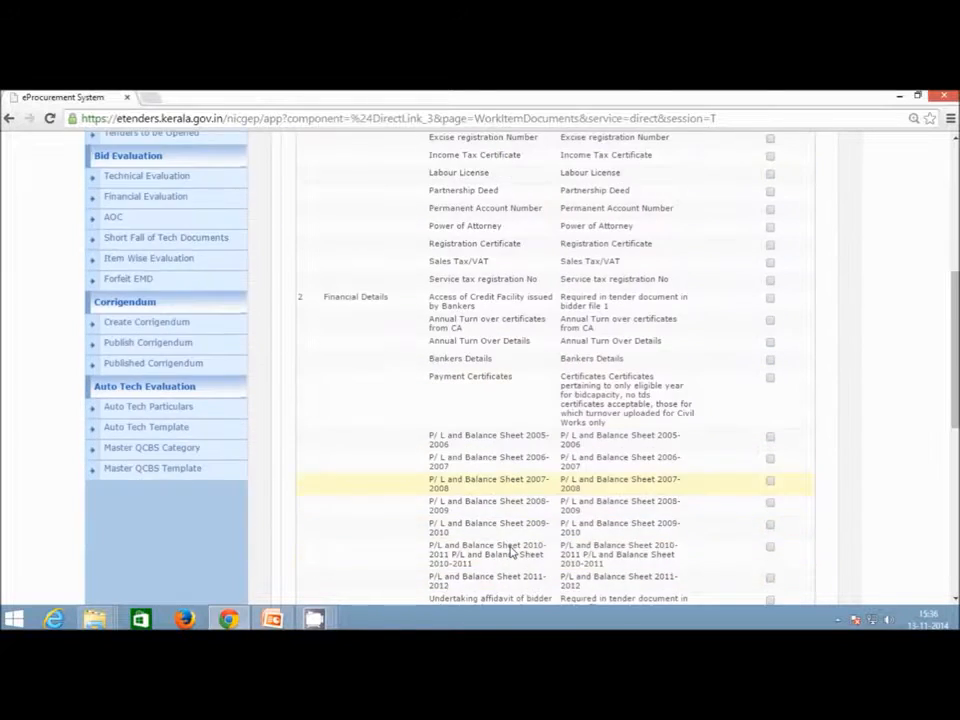
scroll(510, 551, down, 2)
scroll(510, 552, down, 5)
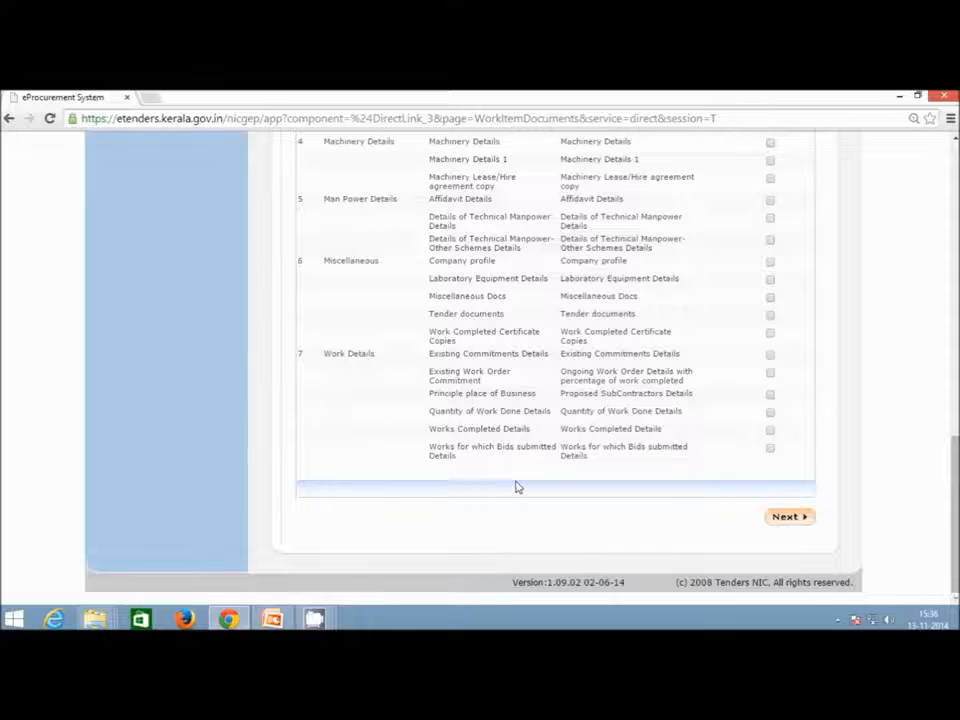
scroll(516, 486, up, 5)
scroll(517, 486, up, 6)
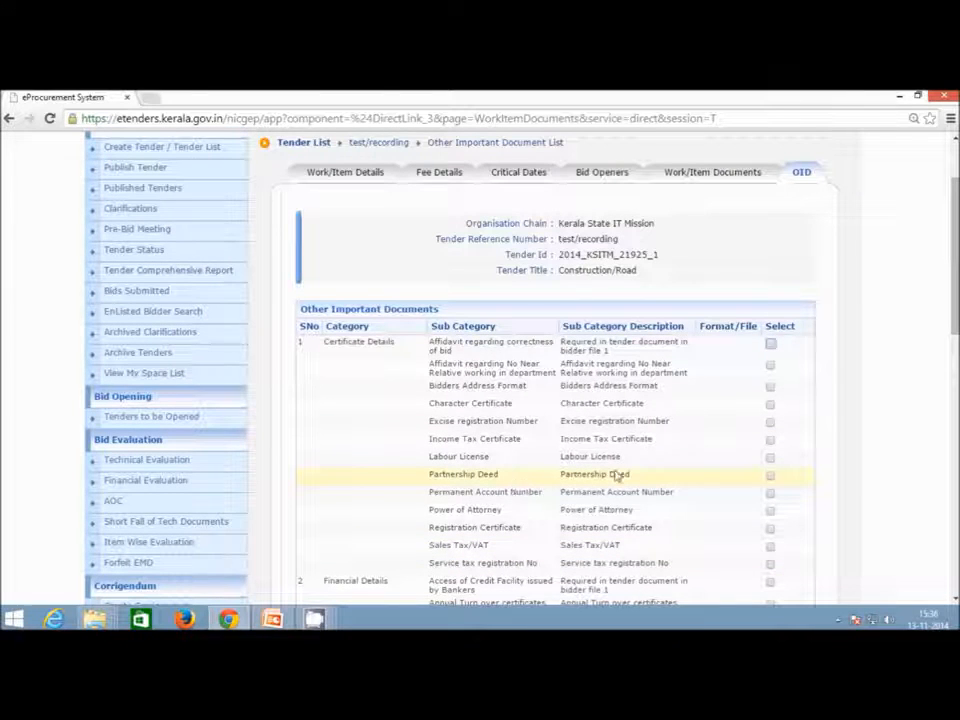
Require Excise registration Number and Bankers Details, leave Power of Attorney unticked, and continue.
click(770, 422)
click(770, 512)
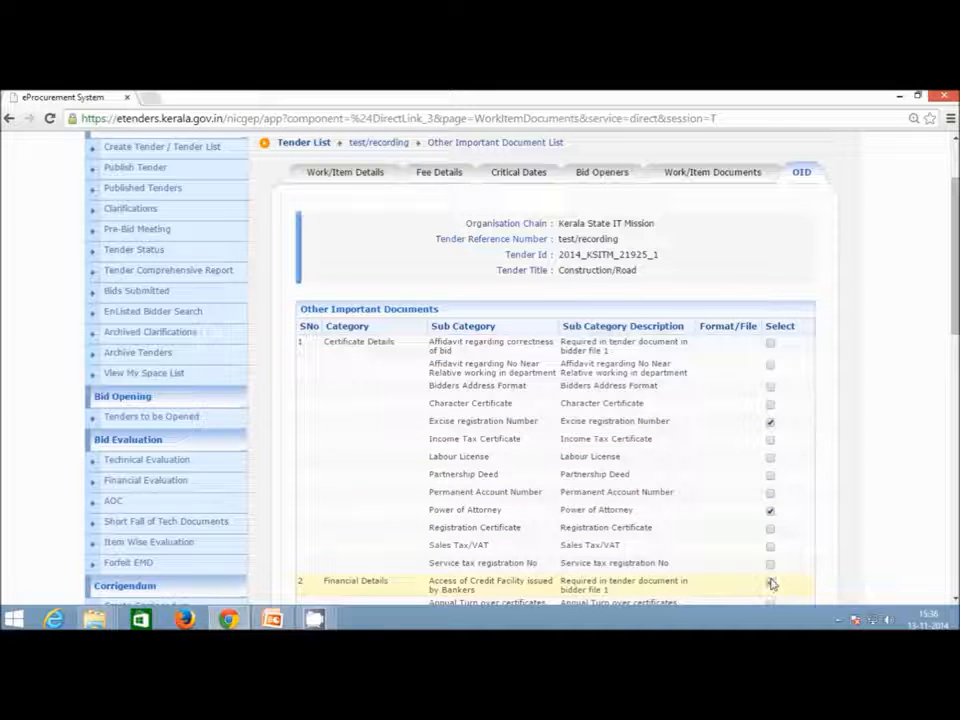
click(770, 512)
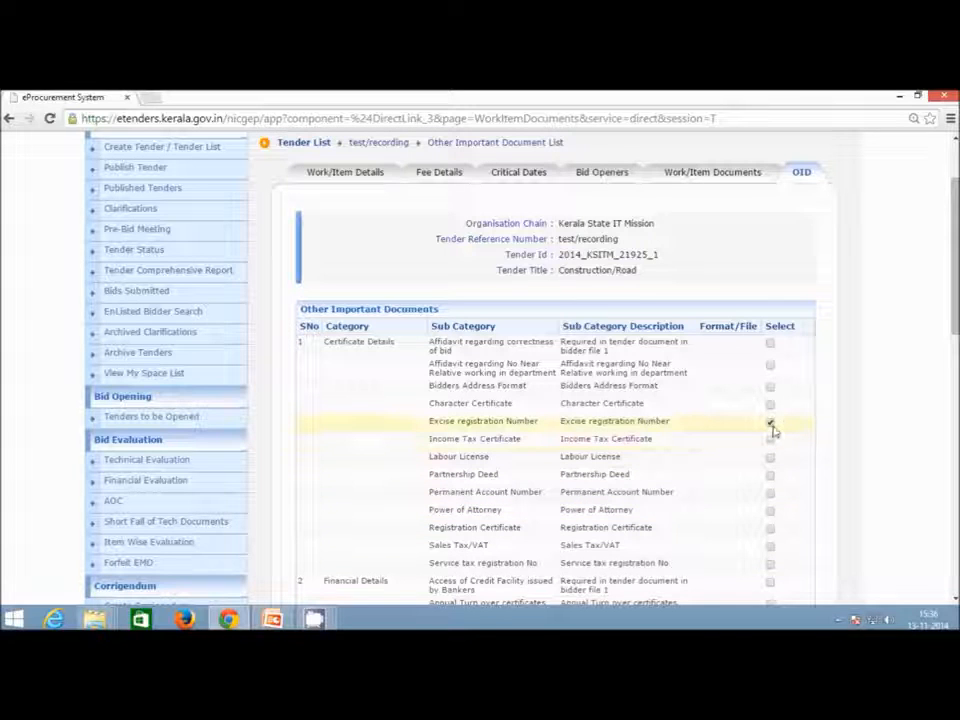
scroll(772, 428, down, 3)
click(770, 501)
scroll(772, 510, down, 4)
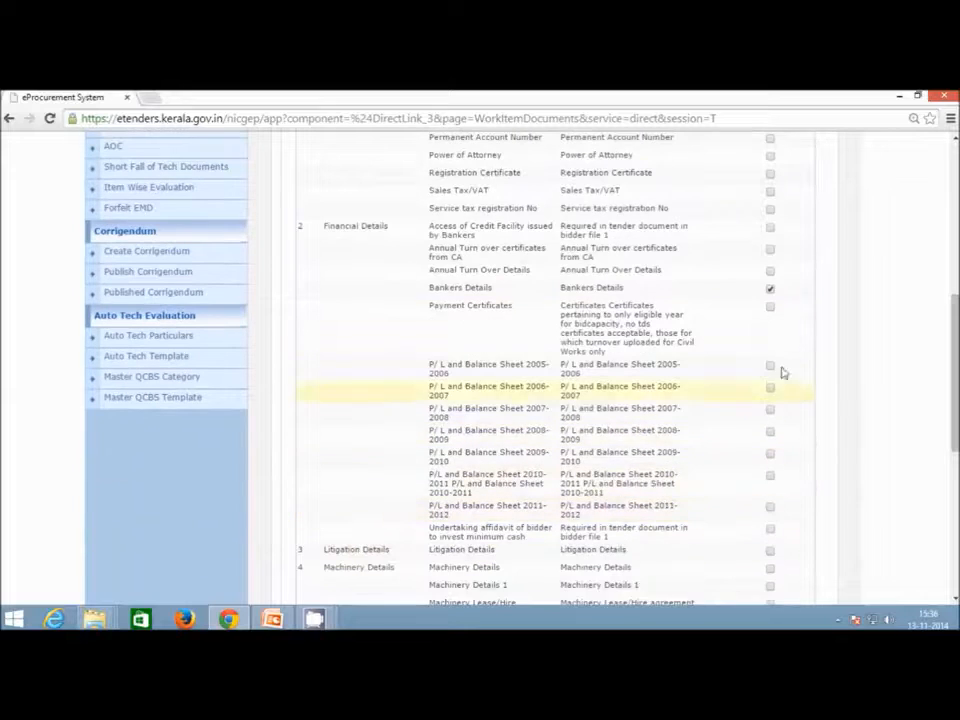
scroll(841, 445, down, 8)
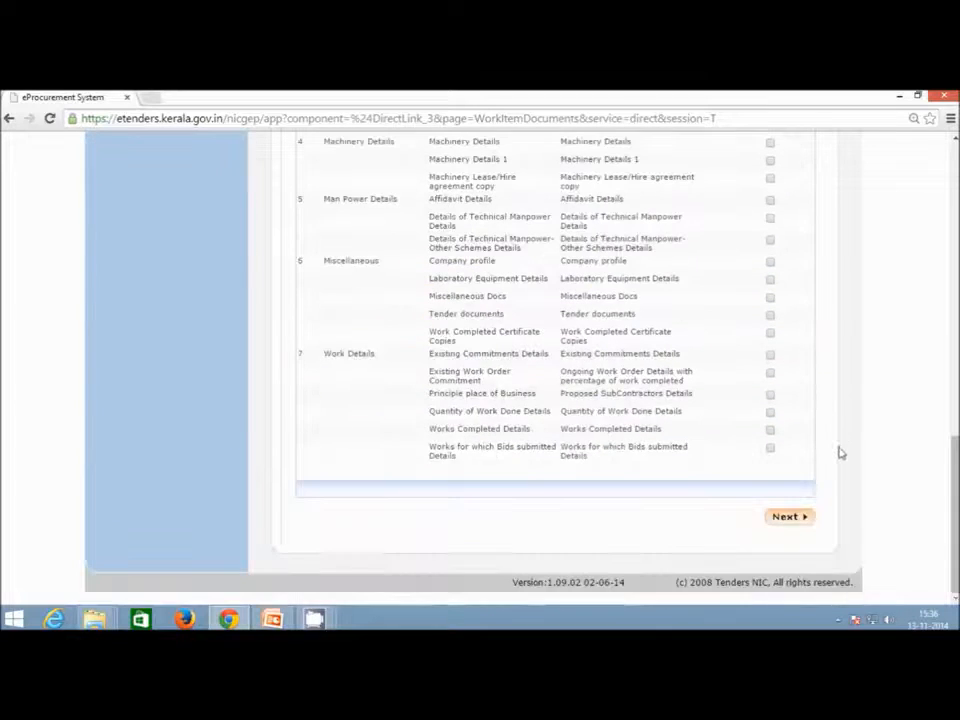
click(799, 521)
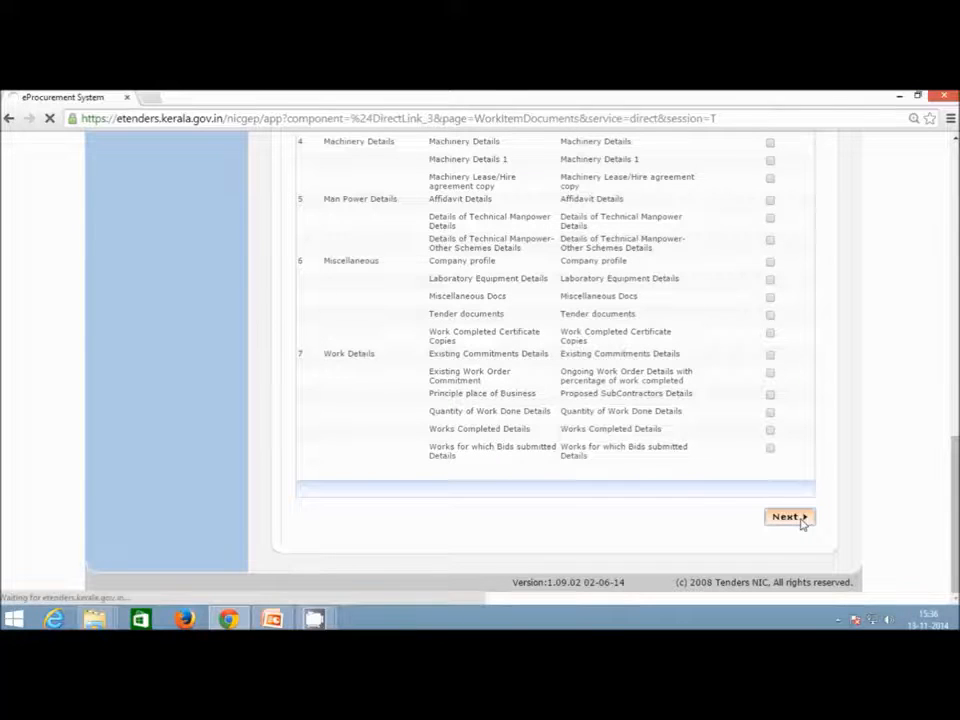
Review the tender documents page, then go to Publish Tender under Tender Management.
scroll(801, 523, up, 3)
scroll(768, 468, down, 1)
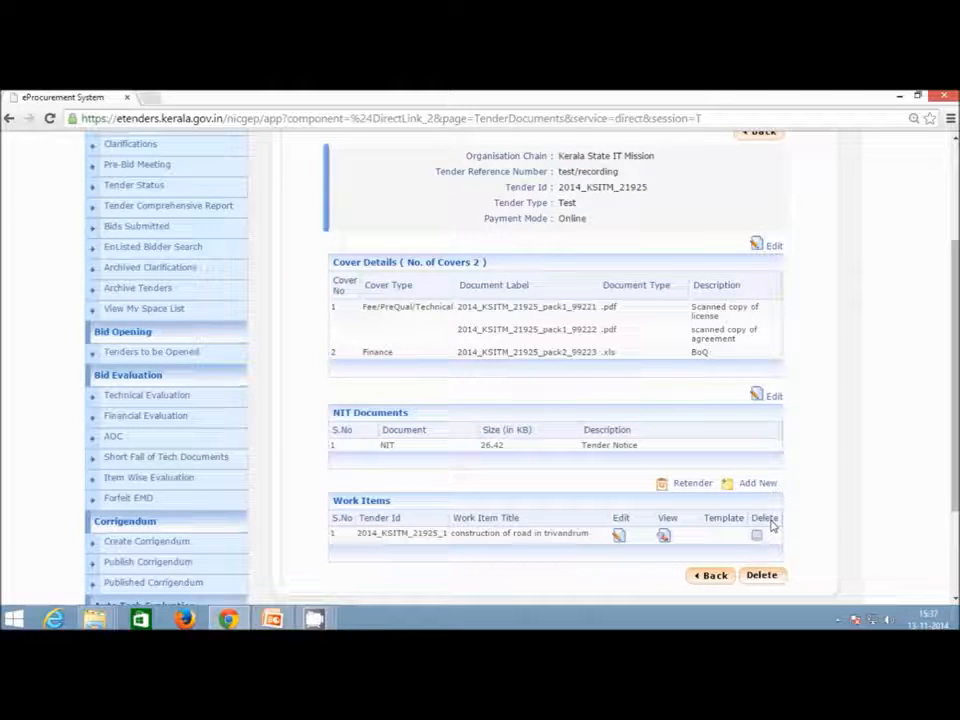
scroll(771, 525, up, 3)
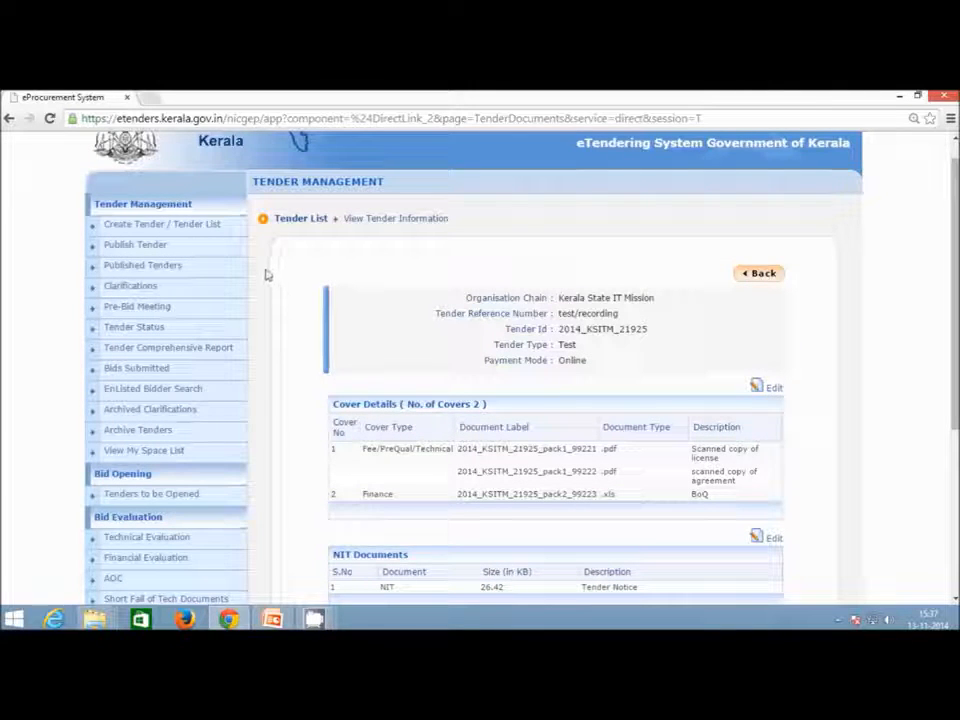
click(216, 247)
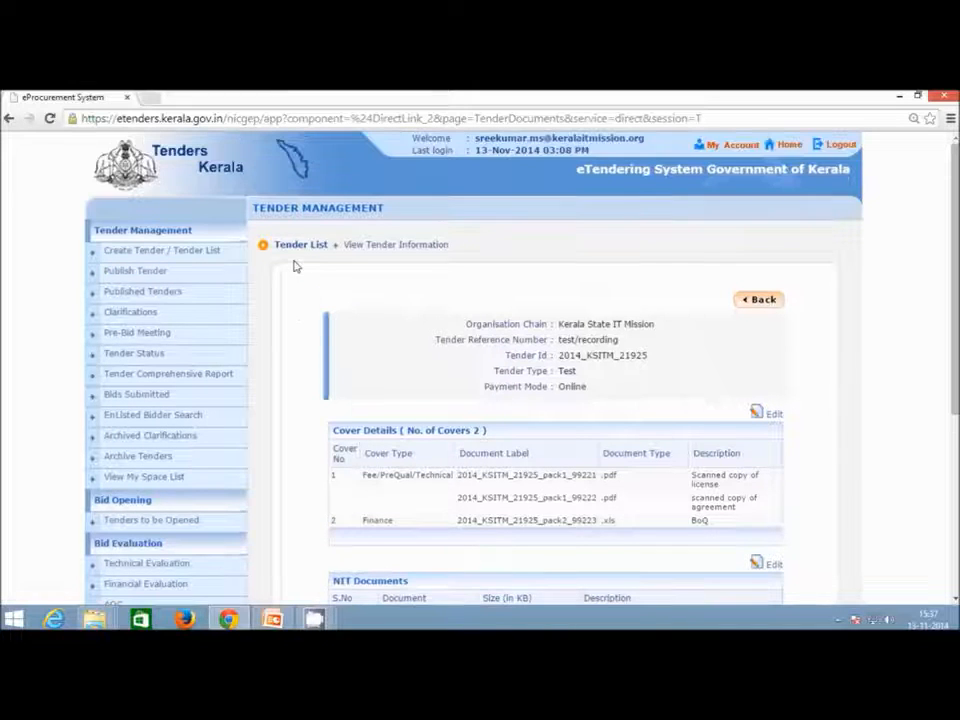
click(222, 253)
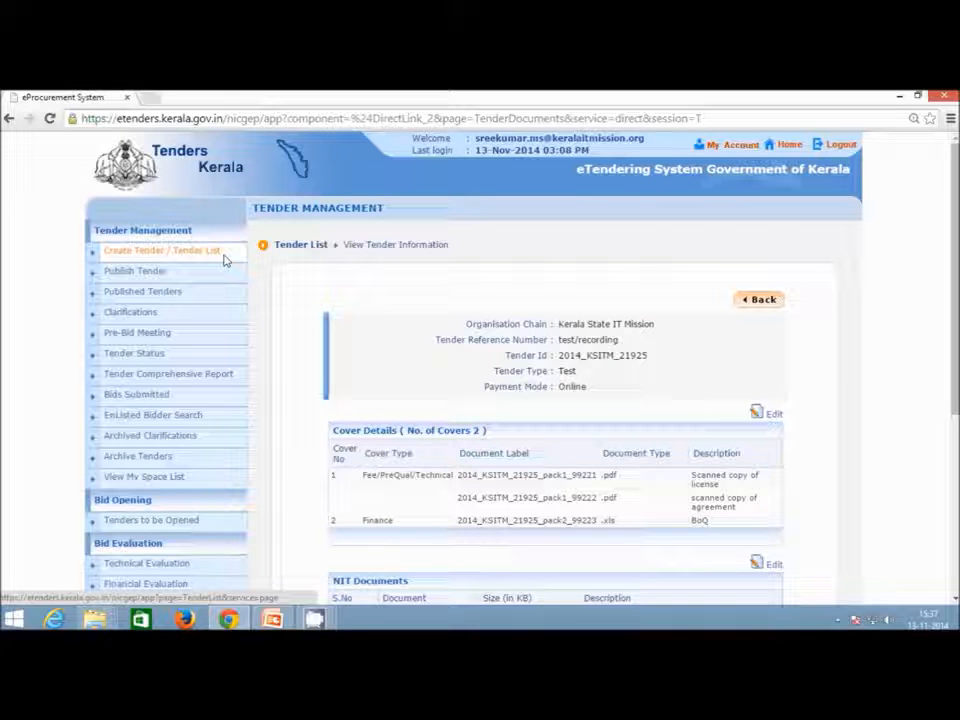
click(205, 279)
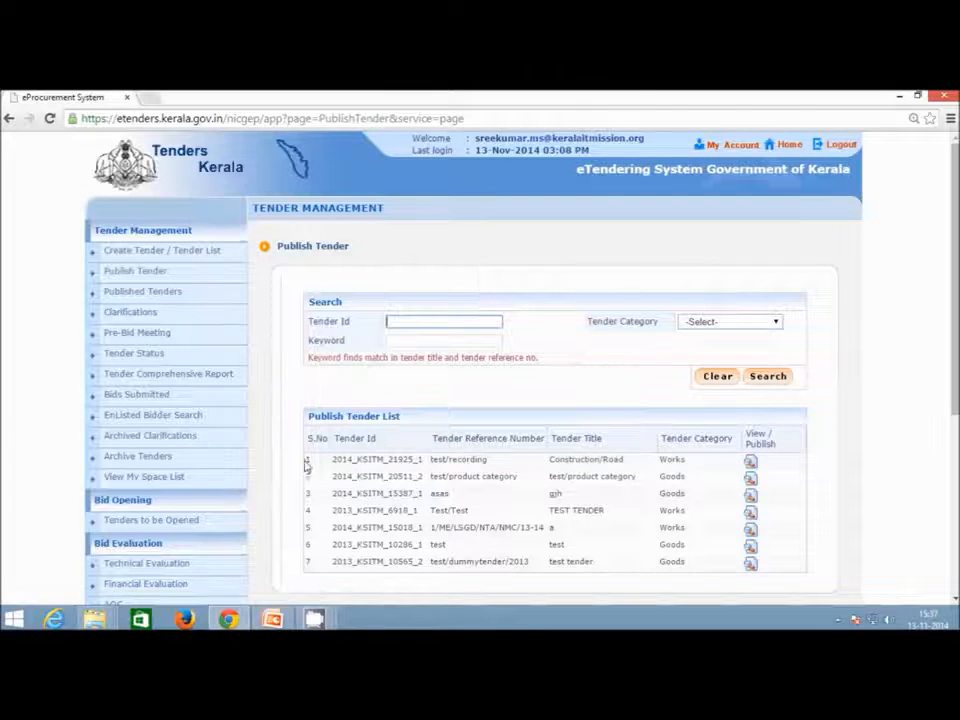
Review the test/recording tender details and publish the tender.
click(751, 462)
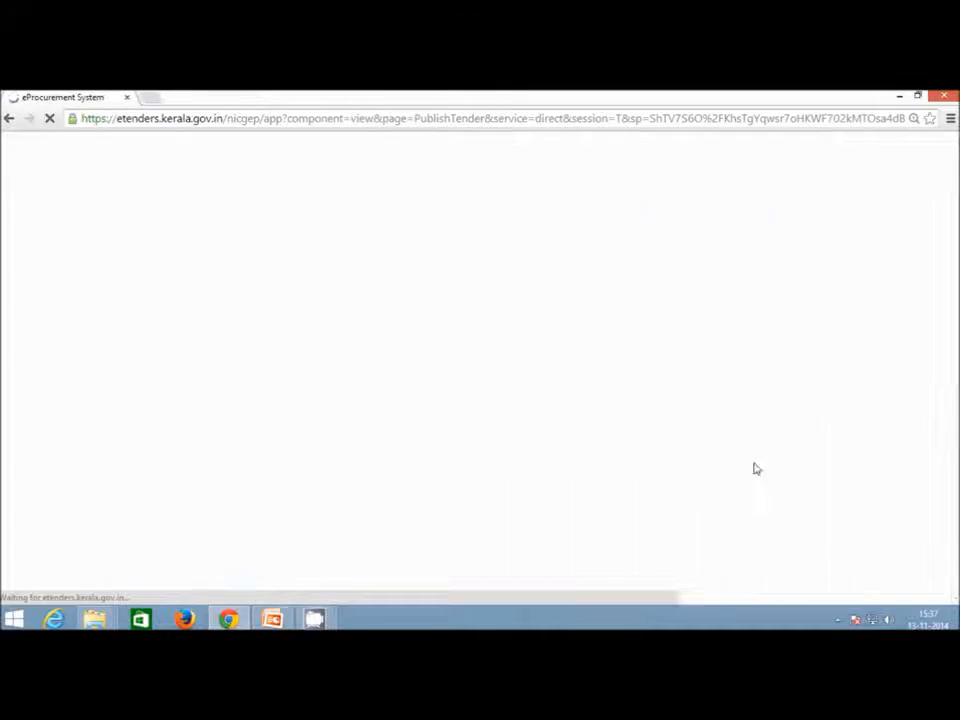
scroll(679, 421, up, 6)
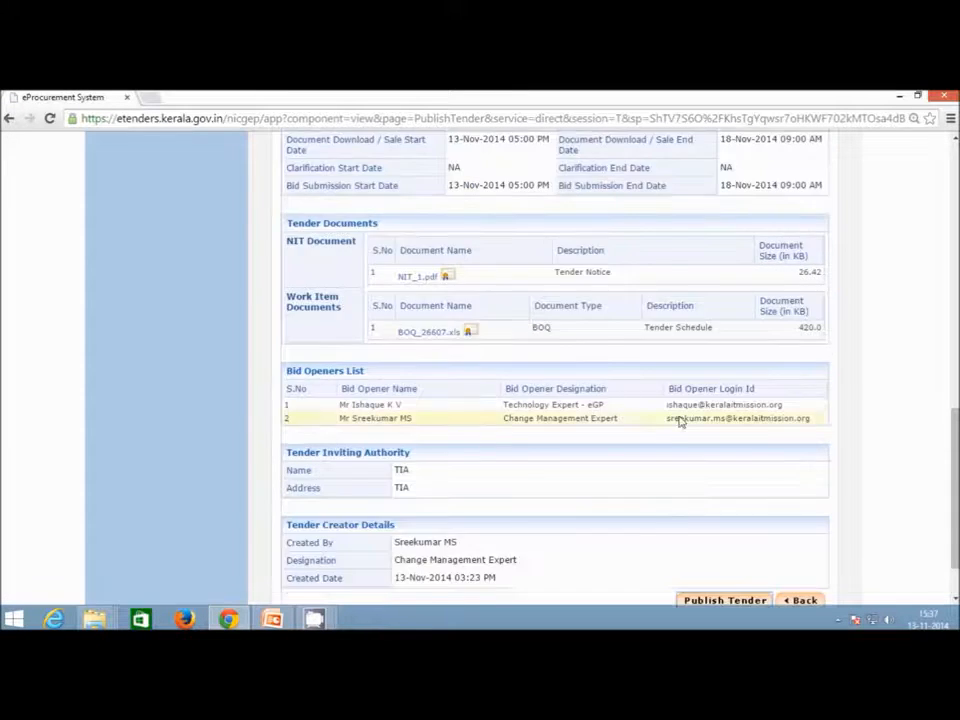
scroll(679, 421, up, 5)
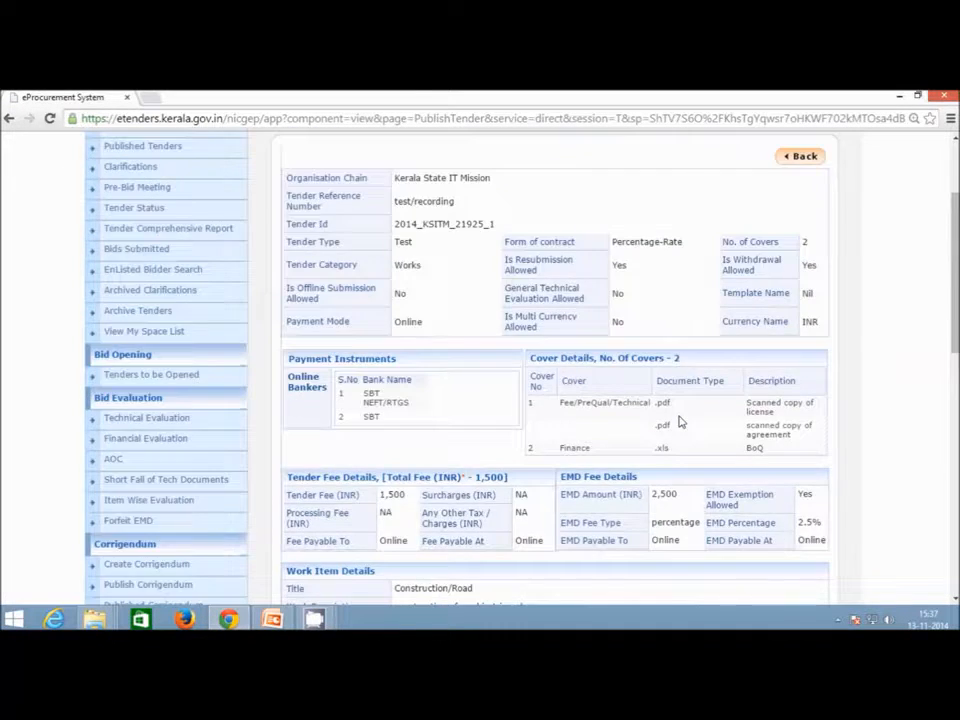
scroll(605, 340, down, 1)
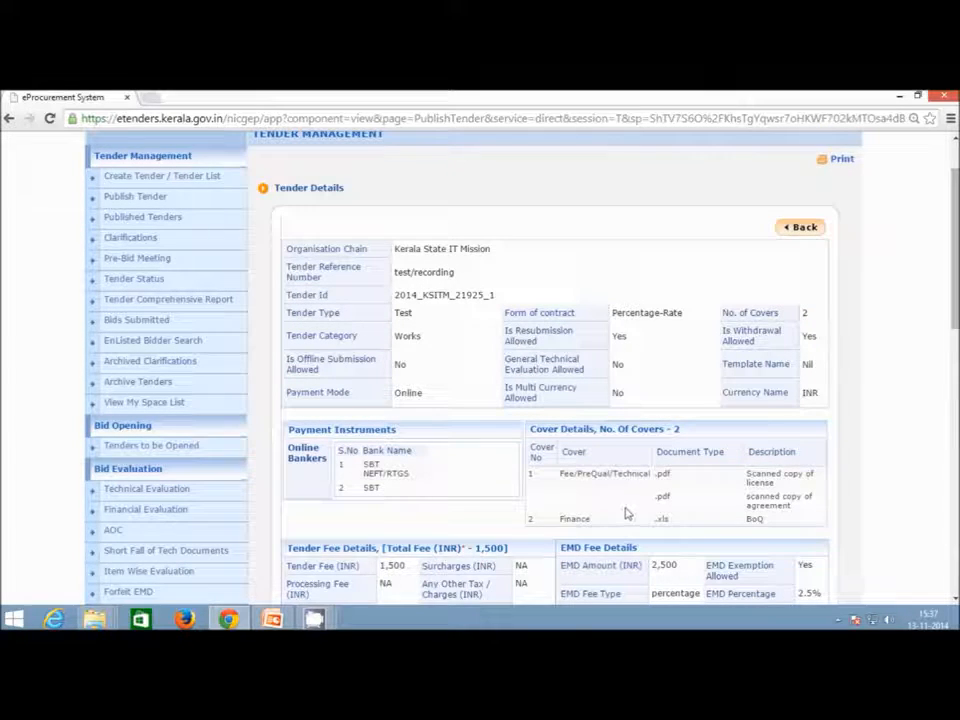
scroll(629, 514, down, 10)
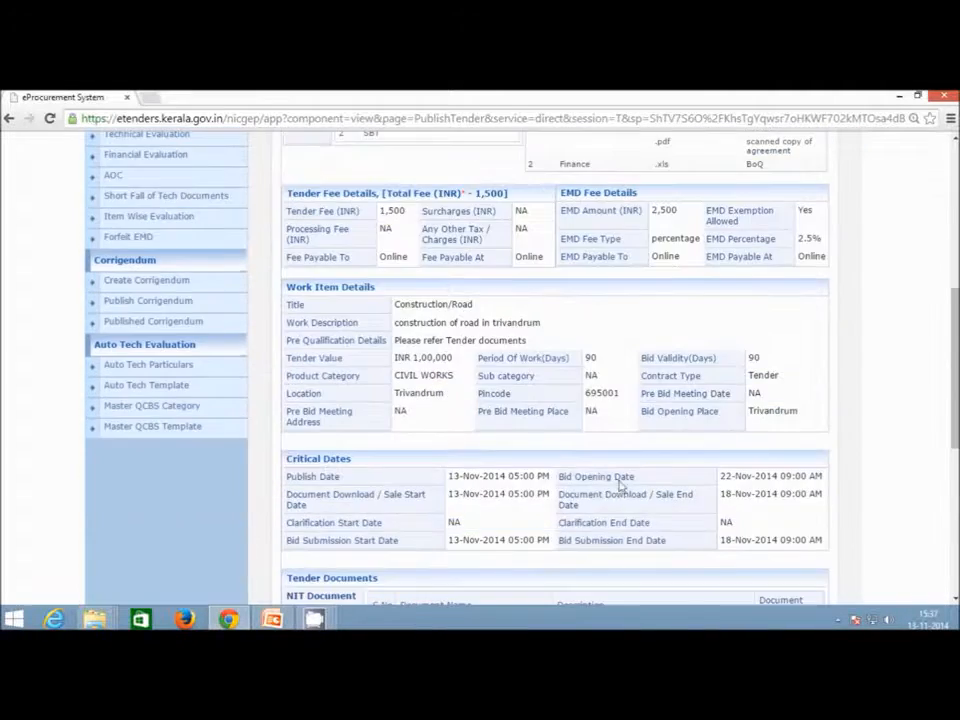
scroll(619, 482, down, 2)
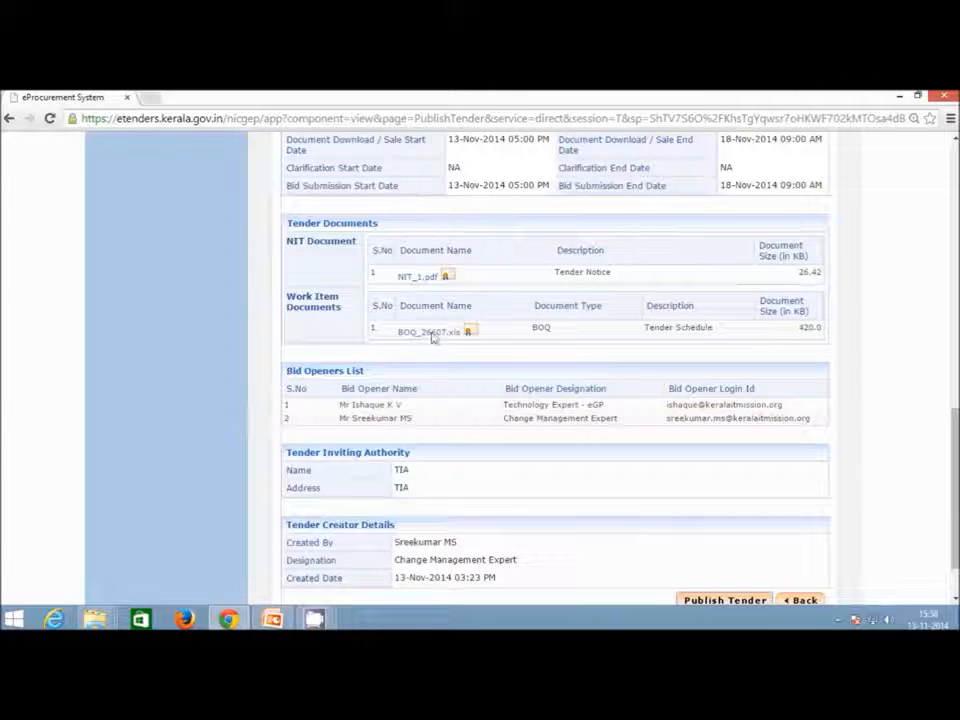
scroll(750, 343, down, 2)
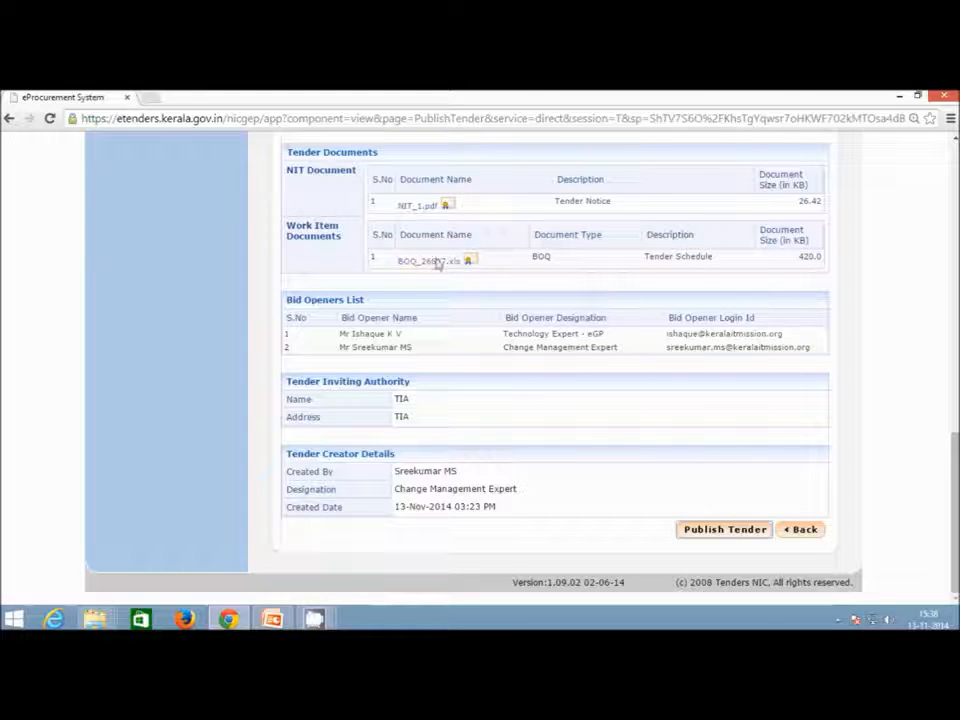
click(707, 536)
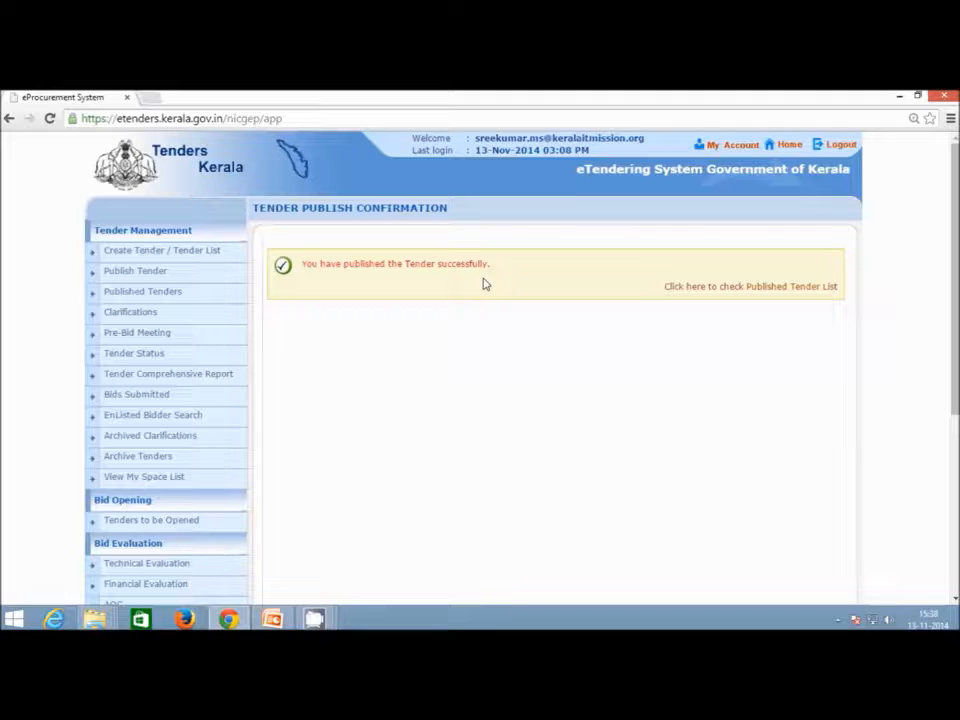
Find test/recording in the Published Tenders list, view its details, then return to the Dashboard.
click(783, 296)
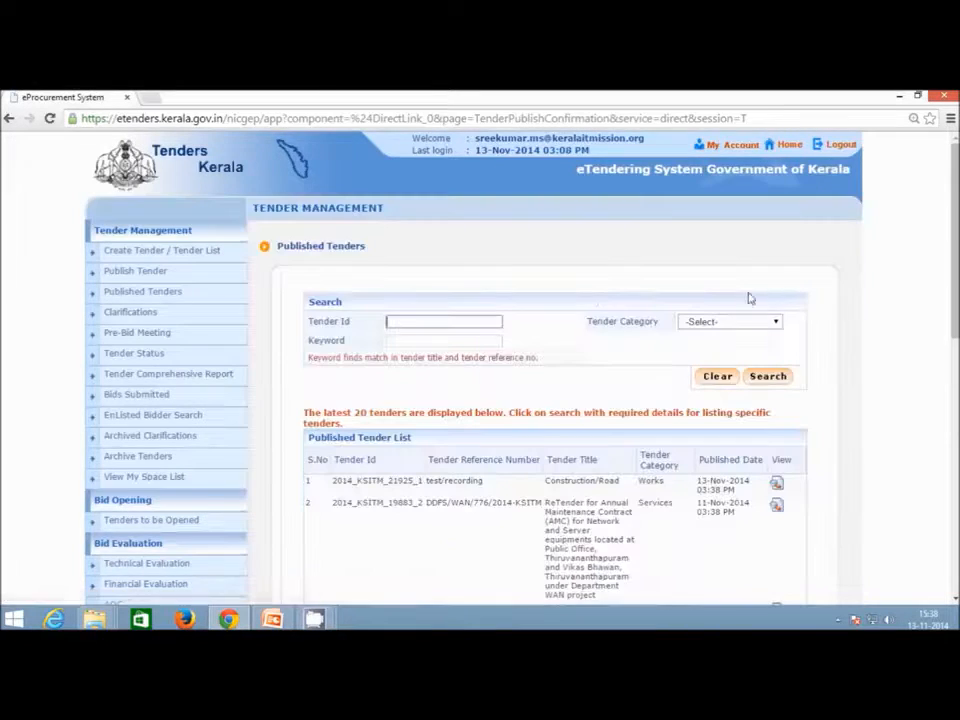
scroll(748, 298, down, 4)
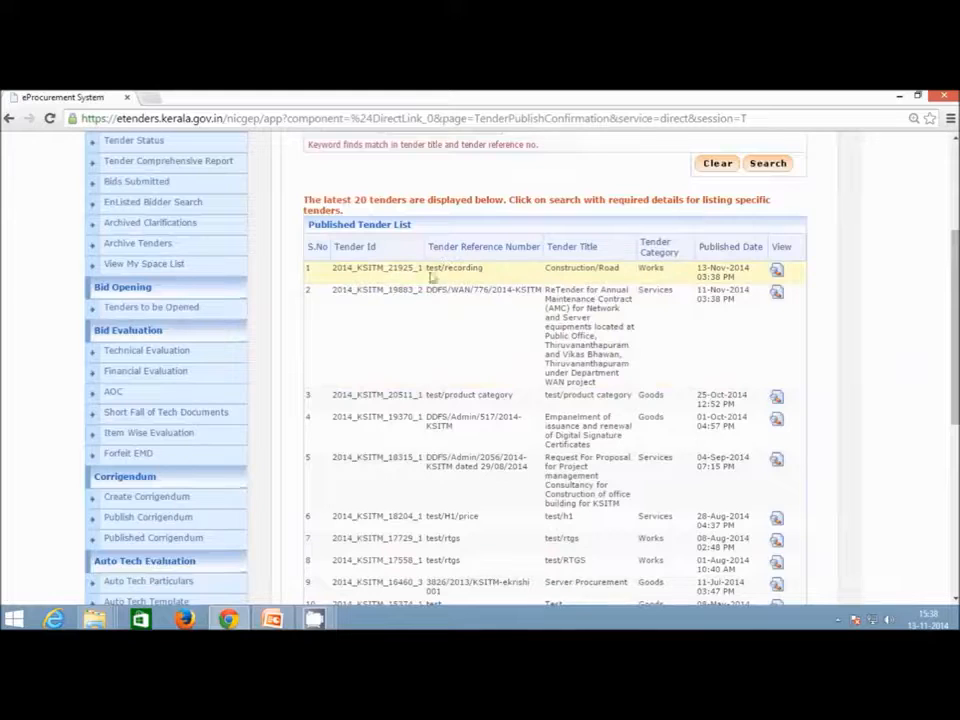
scroll(686, 354, up, 3)
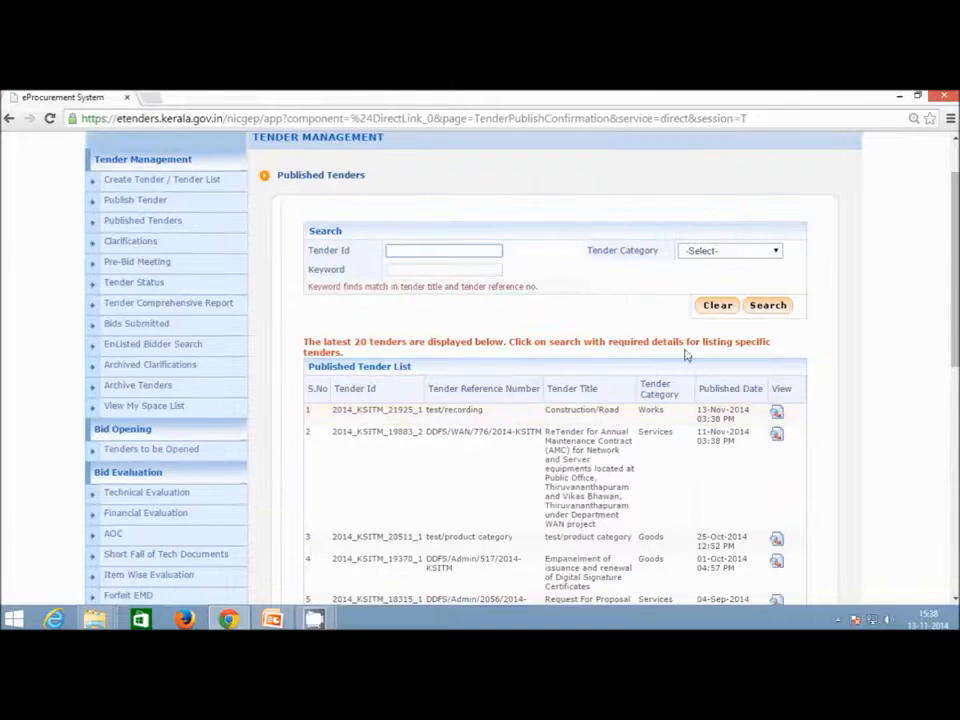
click(776, 412)
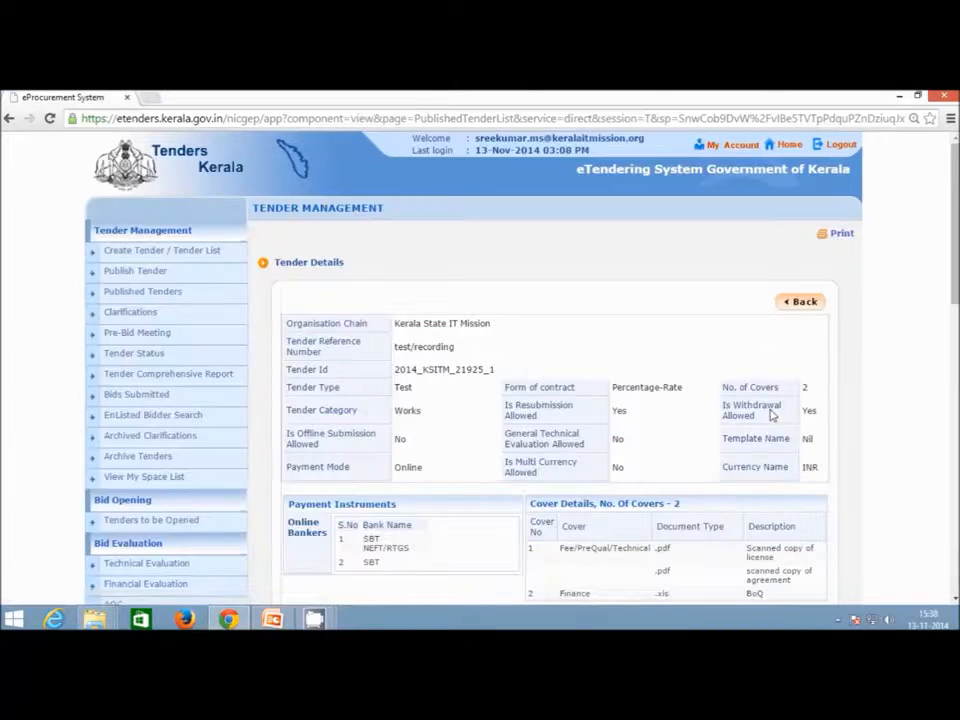
scroll(564, 320, down, 1)
scroll(564, 320, up, 1)
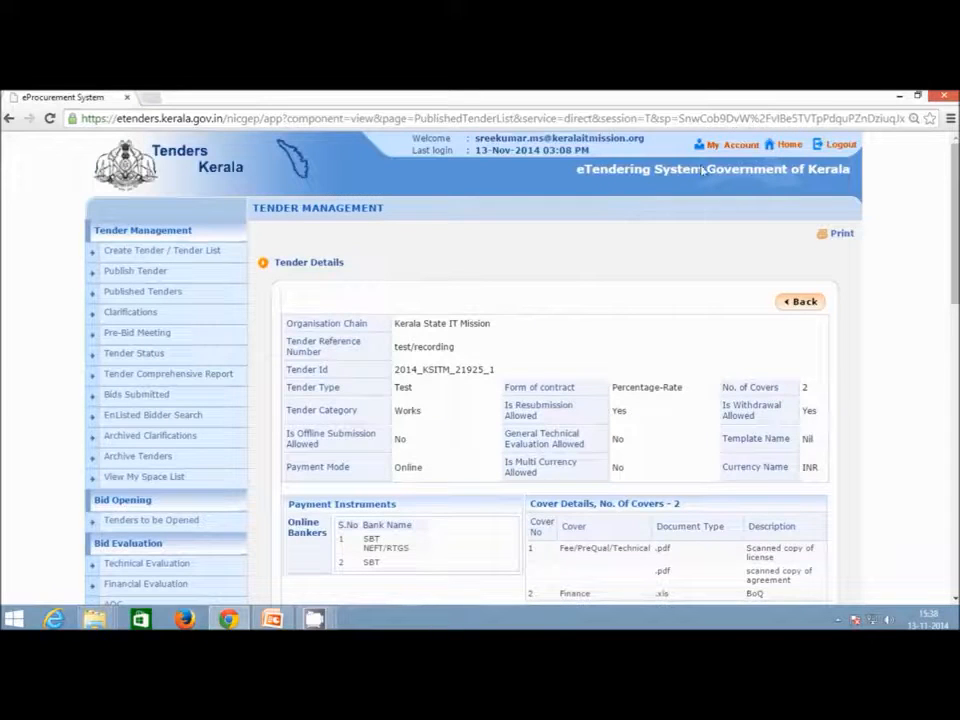
click(780, 146)
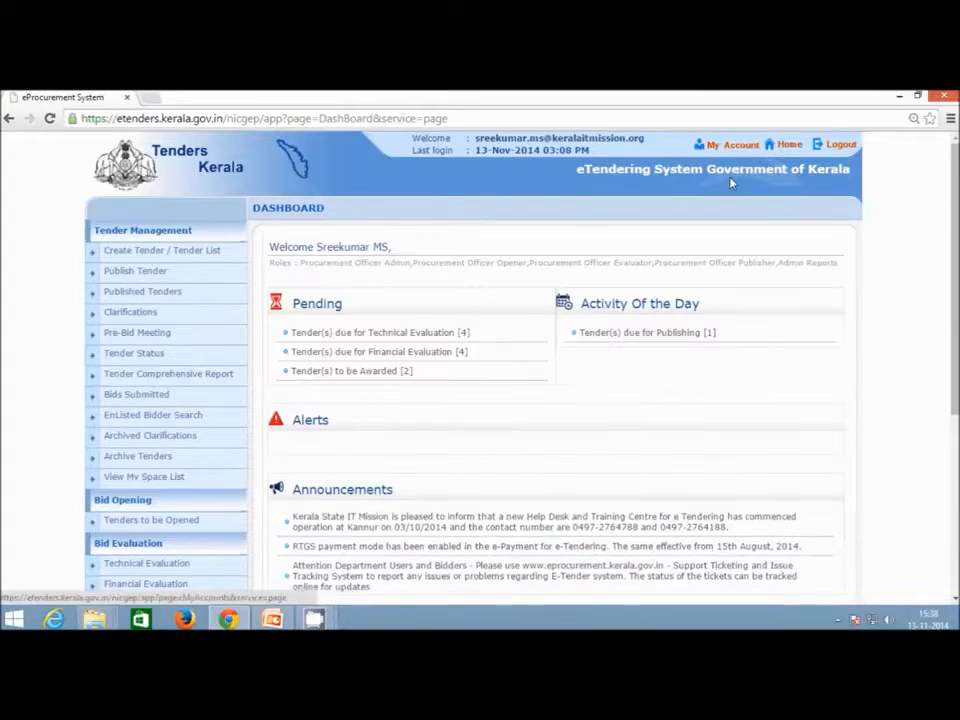